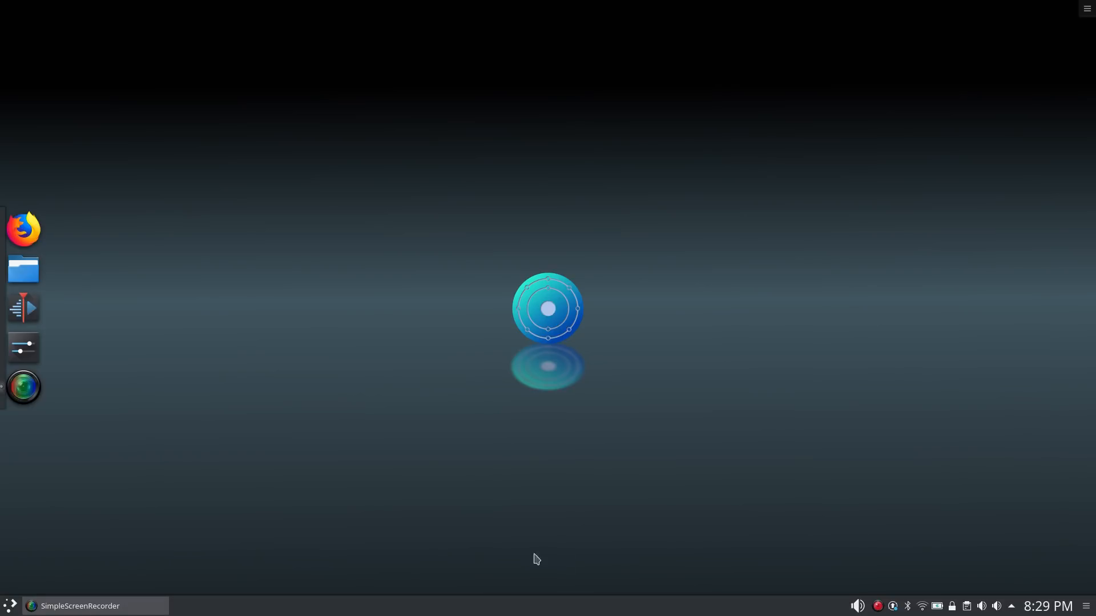
{"action": "left_click", "coordinate": [895, 606]}
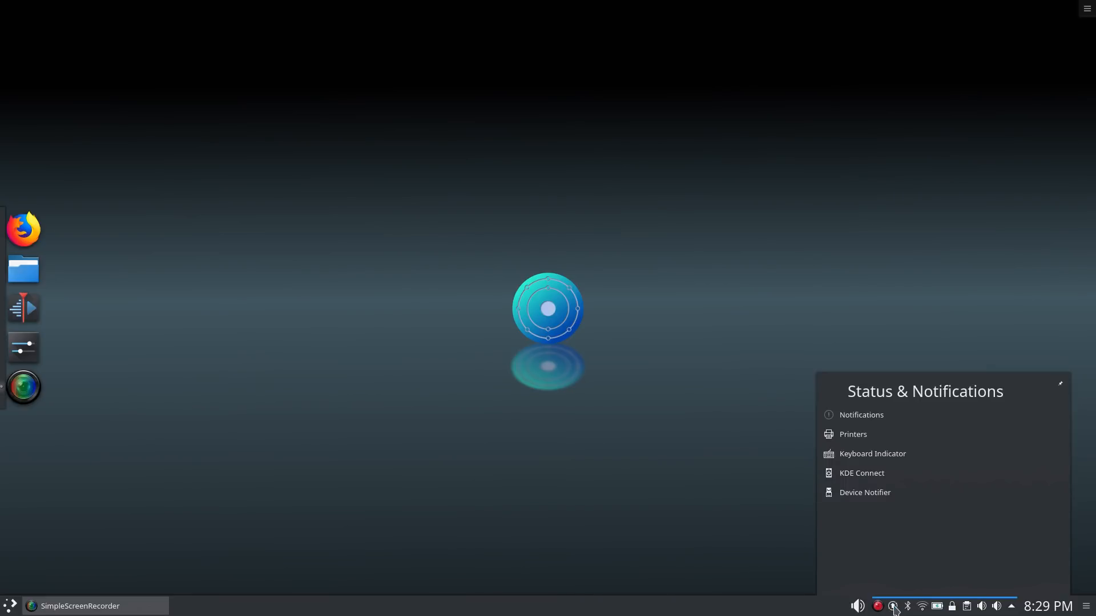
{"action": "left_click", "coordinate": [795, 521]}
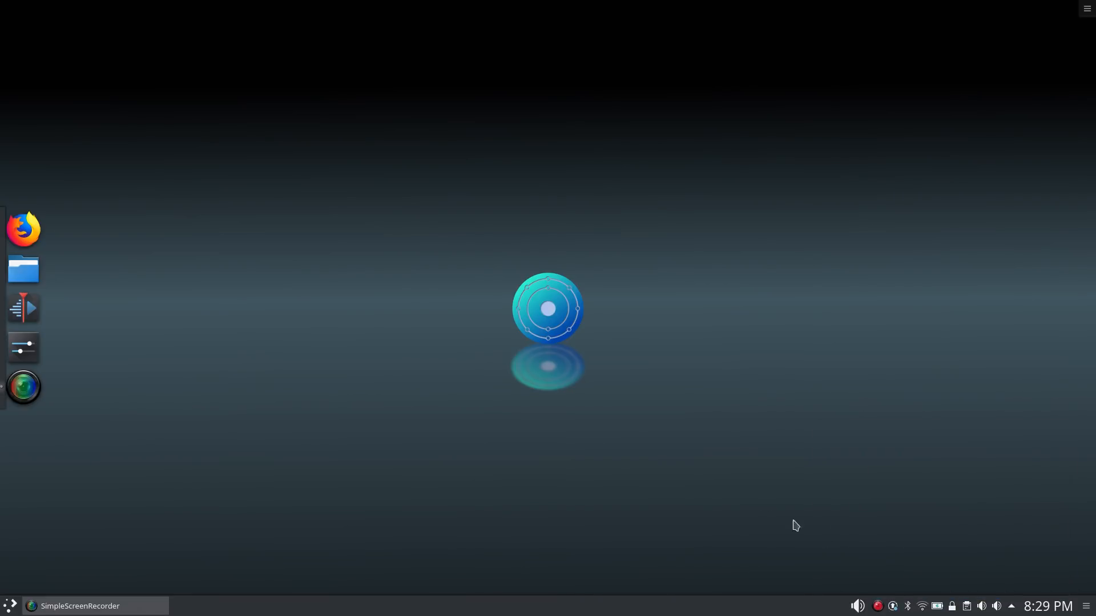
{"action": "left_click", "coordinate": [894, 608]}
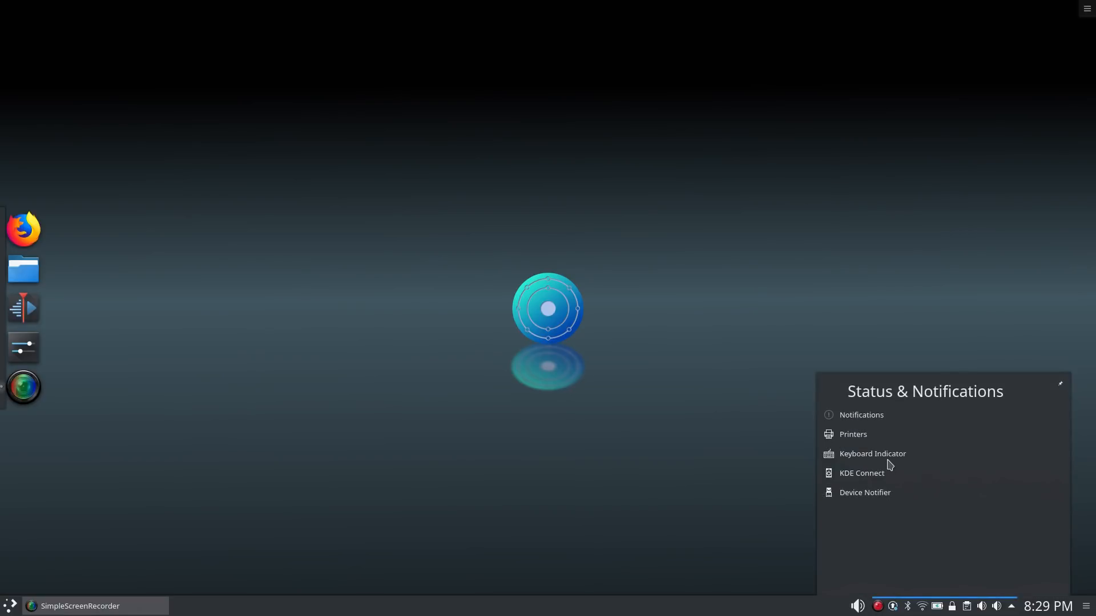
{"action": "left_click", "coordinate": [748, 442]}
- View the pending system updates in Discover and install all of them, authenticating with the account password
{"action": "right_click", "coordinate": [893, 608]}
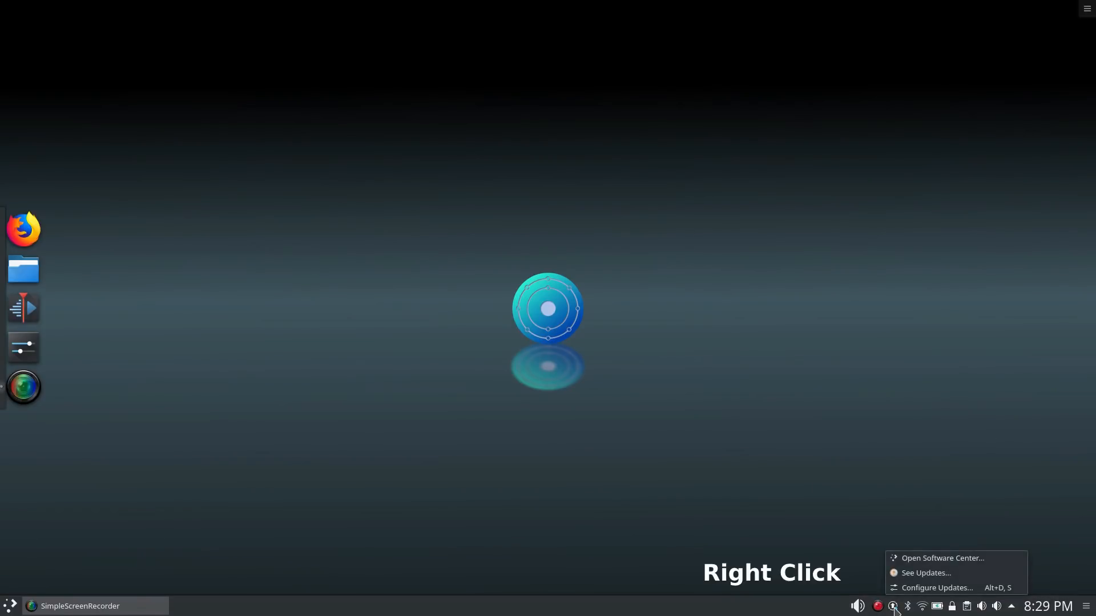
{"action": "left_click", "coordinate": [925, 573]}
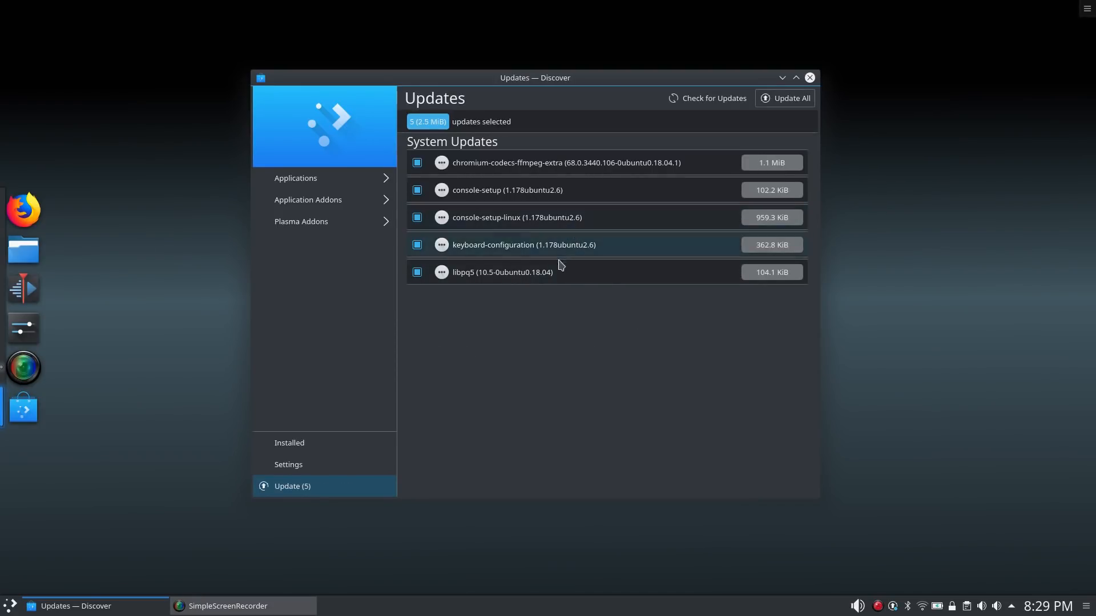
{"action": "left_click", "coordinate": [787, 99]}
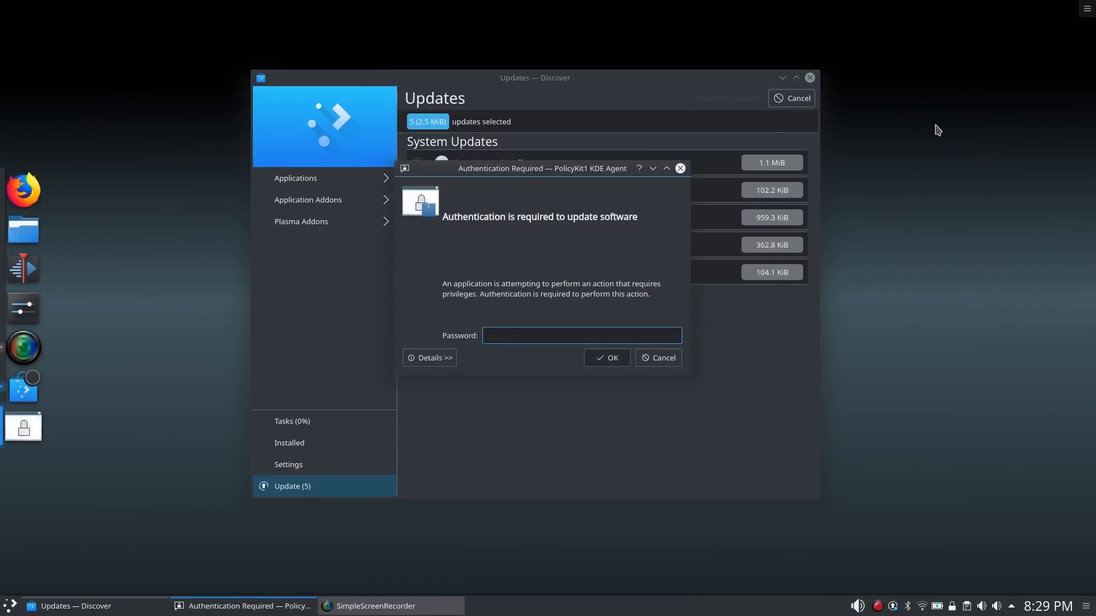
{"action": "type", "text": "*******"}
{"action": "key", "text": "Return"}
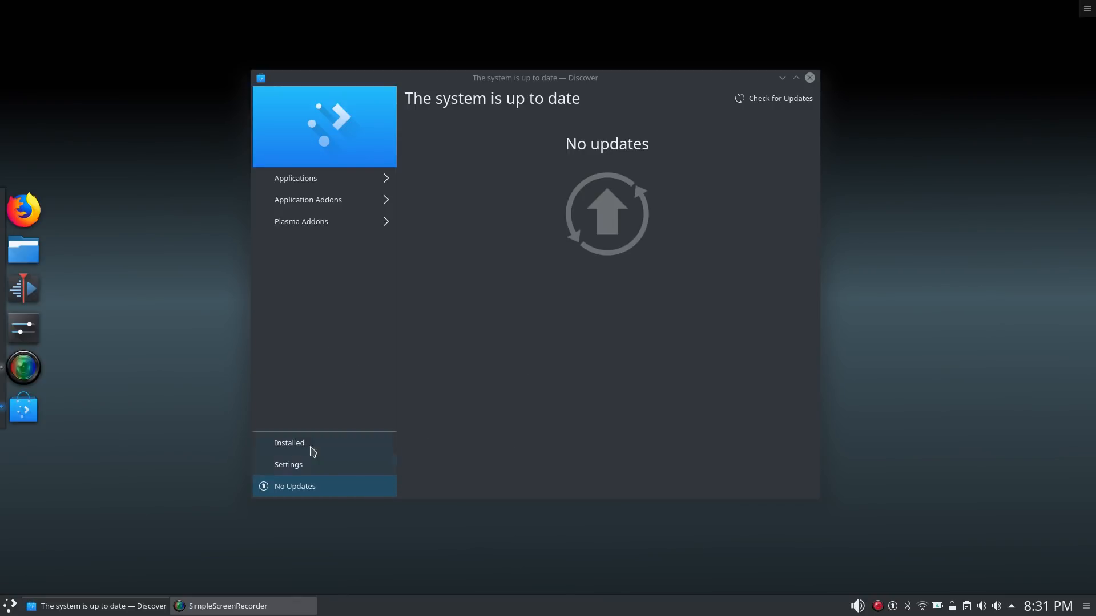
- Install the missing Flatpak and Snap backends in Discover's settings, authenticating with the account password
{"action": "left_click", "coordinate": [299, 468]}
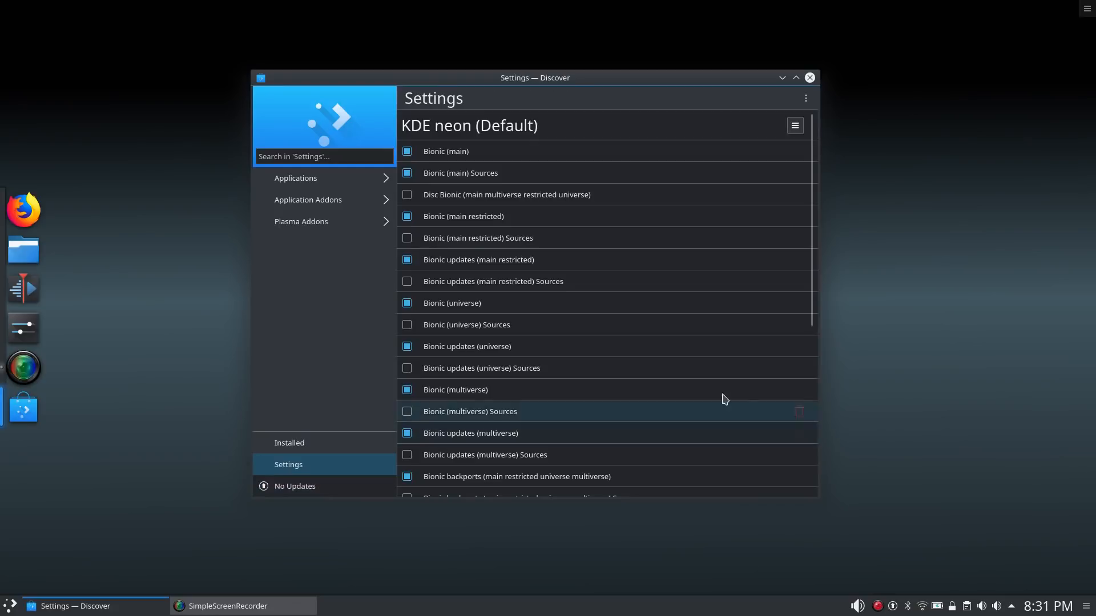
{"action": "scroll", "coordinate": [657, 303], "scroll_direction": "down", "scroll_amount": 10}
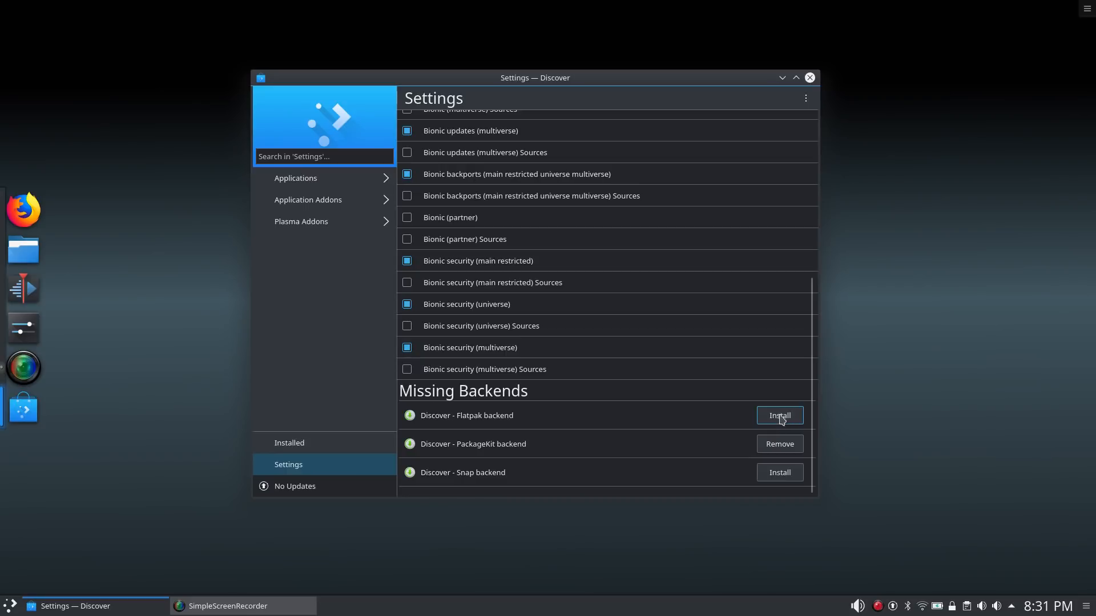
{"action": "left_click", "coordinate": [791, 422]}
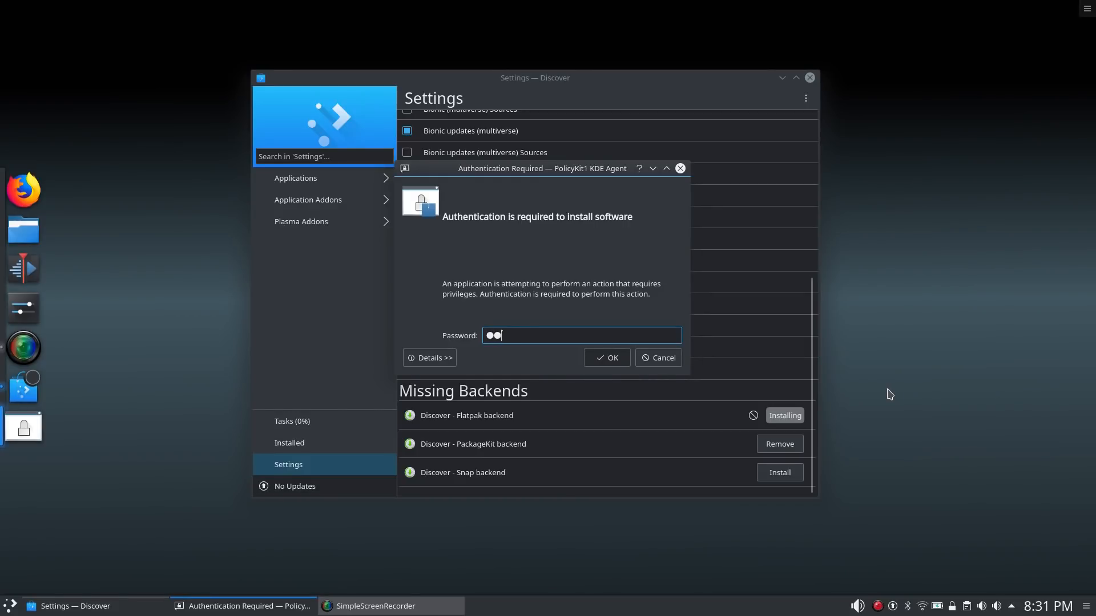
{"action": "type", "text": "••••••••"}
{"action": "key", "text": "Return"}
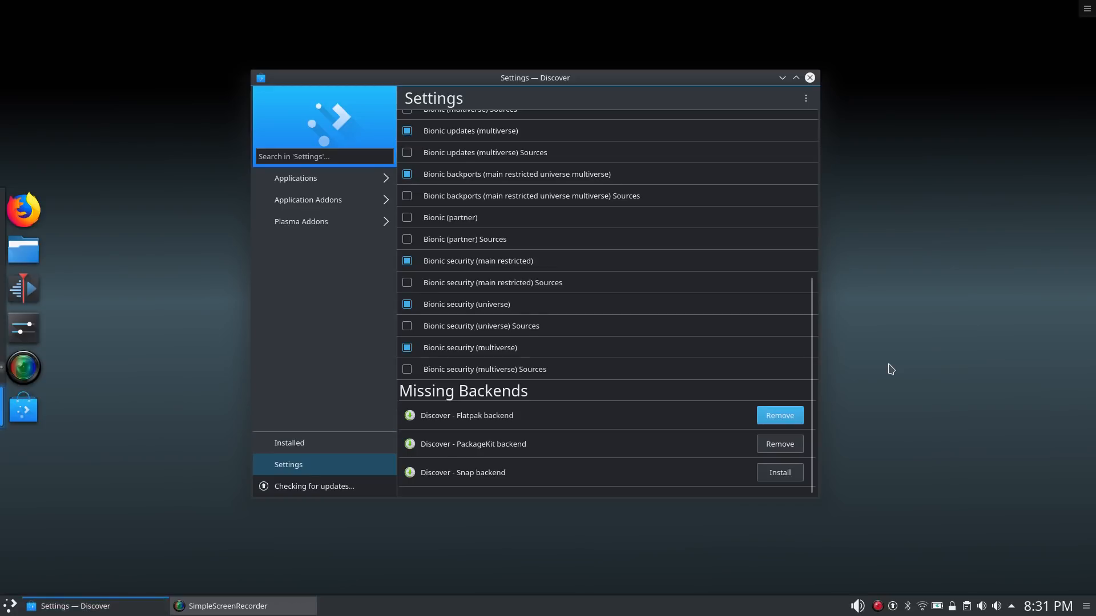
{"action": "left_click", "coordinate": [791, 473]}
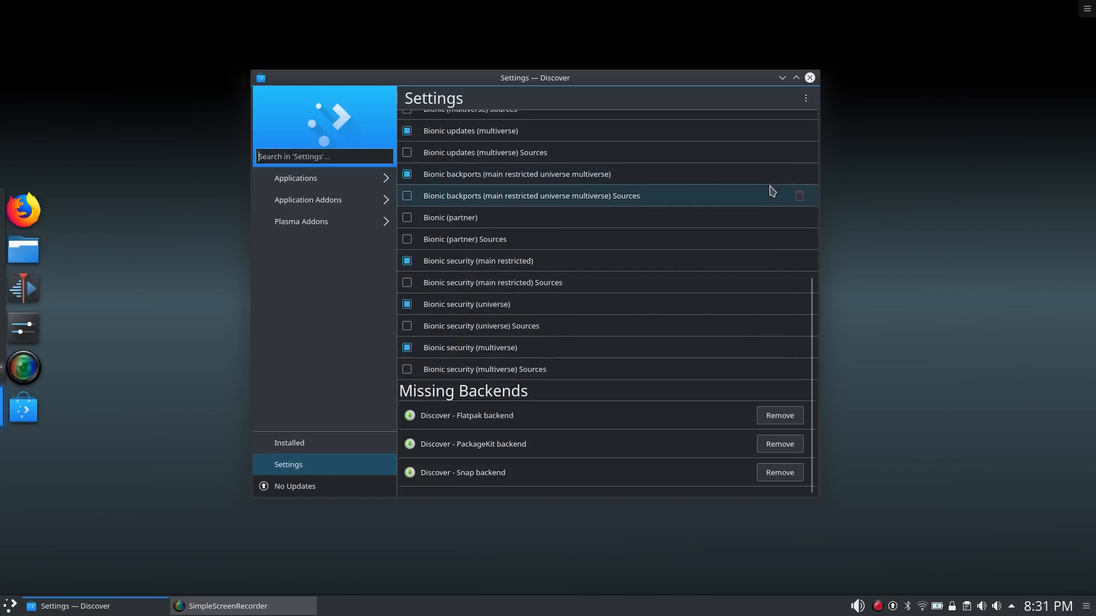
- Search the entire software catalogue for "gimp" and look through the matching entries
{"action": "type", "text": "gimp"}
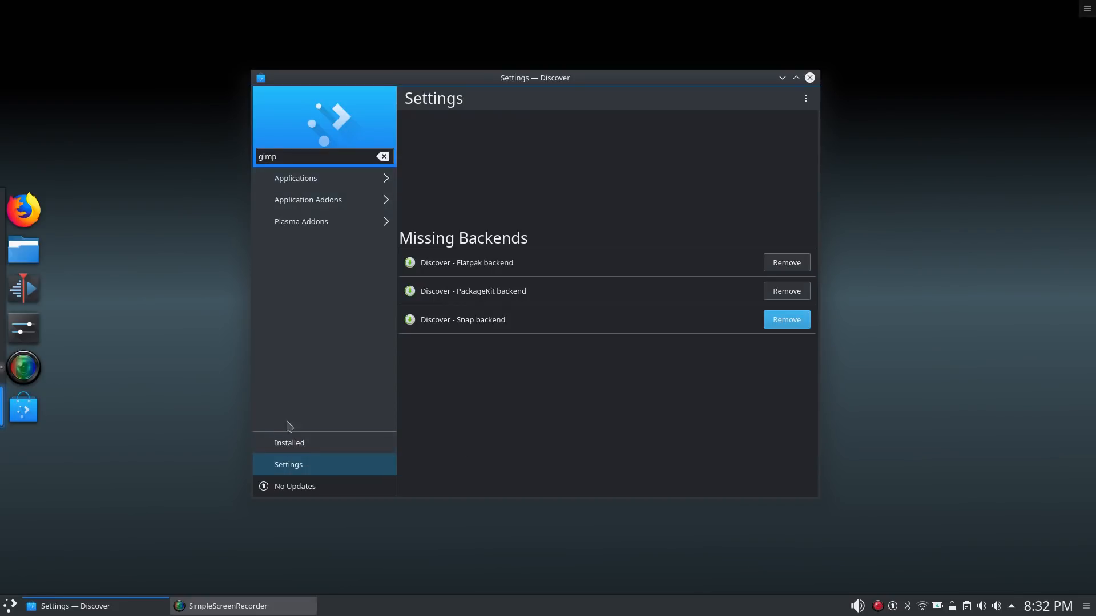
{"action": "left_click", "coordinate": [297, 178]}
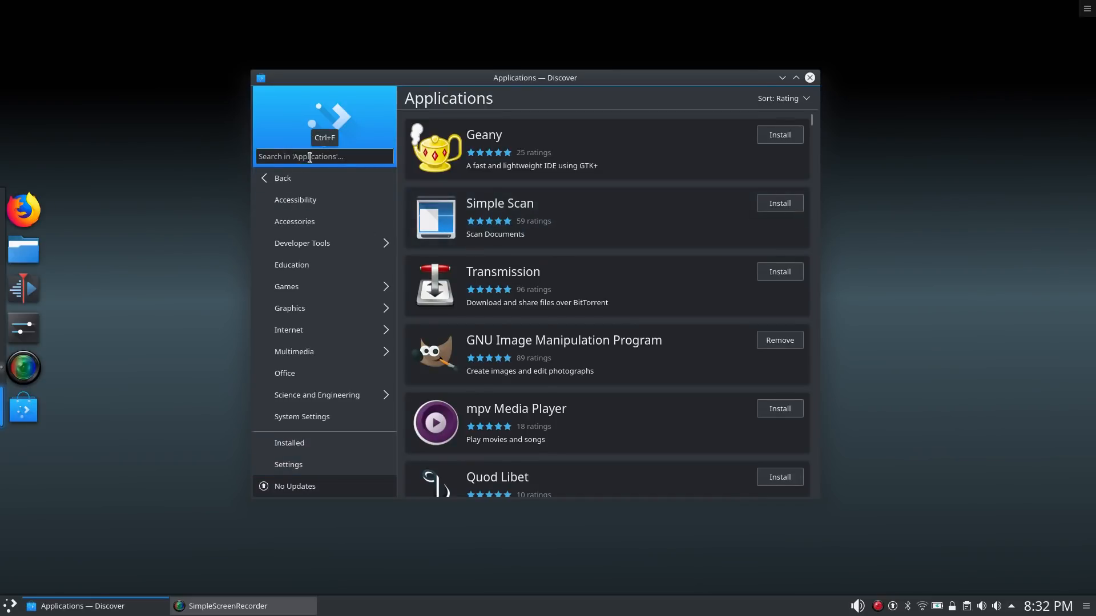
{"action": "left_click", "coordinate": [268, 182]}
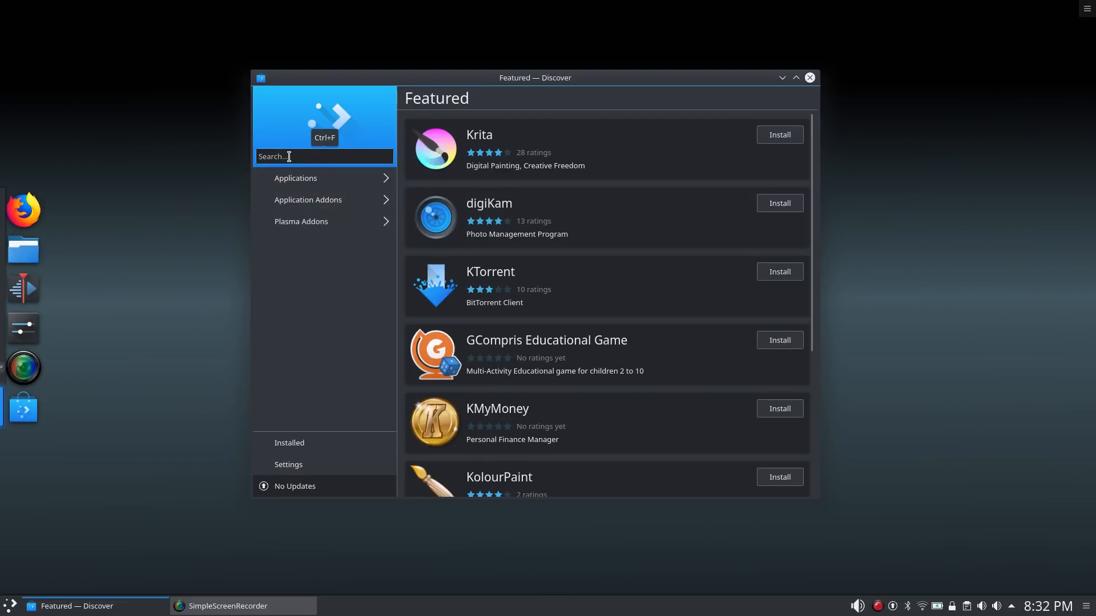
{"action": "type", "text": "gimp"}
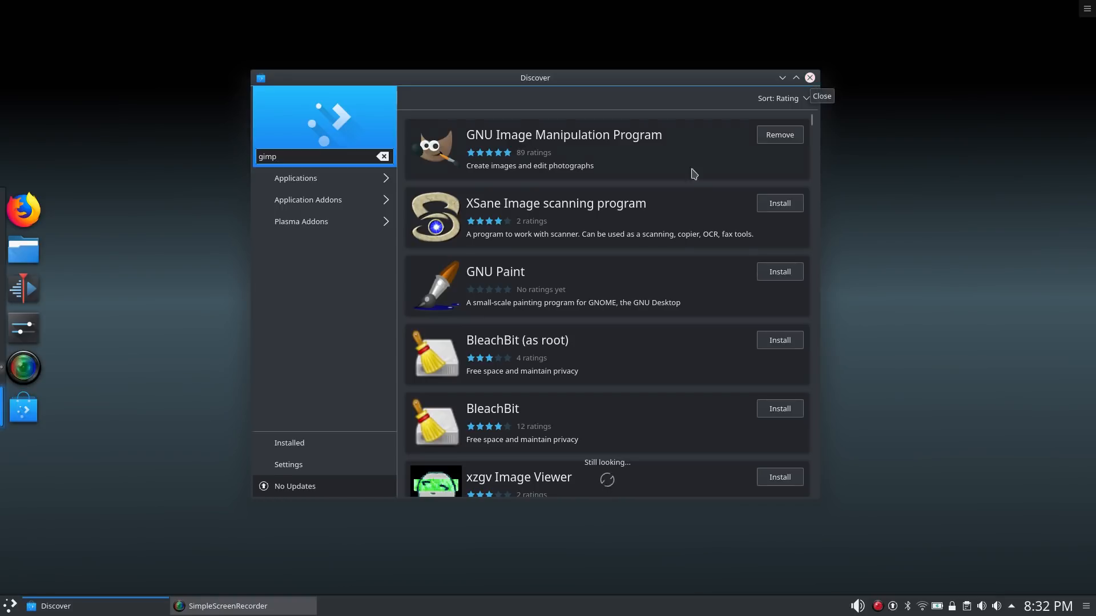
{"action": "scroll", "coordinate": [684, 175], "scroll_direction": "down", "scroll_amount": 3}
{"action": "scroll", "coordinate": [682, 178], "scroll_direction": "down", "scroll_amount": 12}
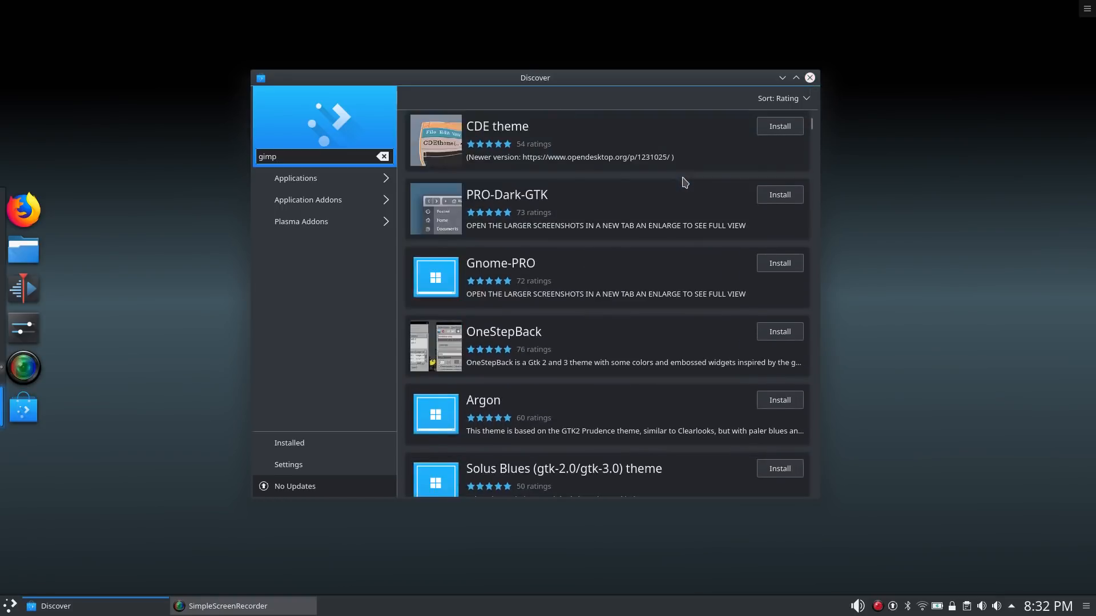
{"action": "scroll", "coordinate": [646, 225], "scroll_direction": "up", "scroll_amount": 14}
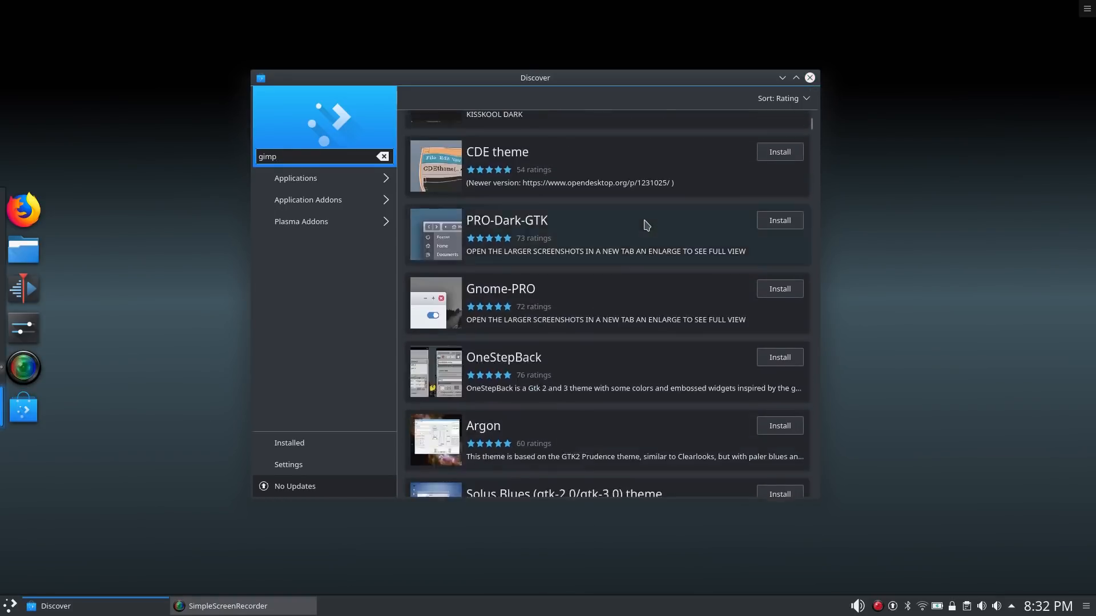
{"action": "scroll", "coordinate": [644, 225], "scroll_direction": "up", "scroll_amount": 2}
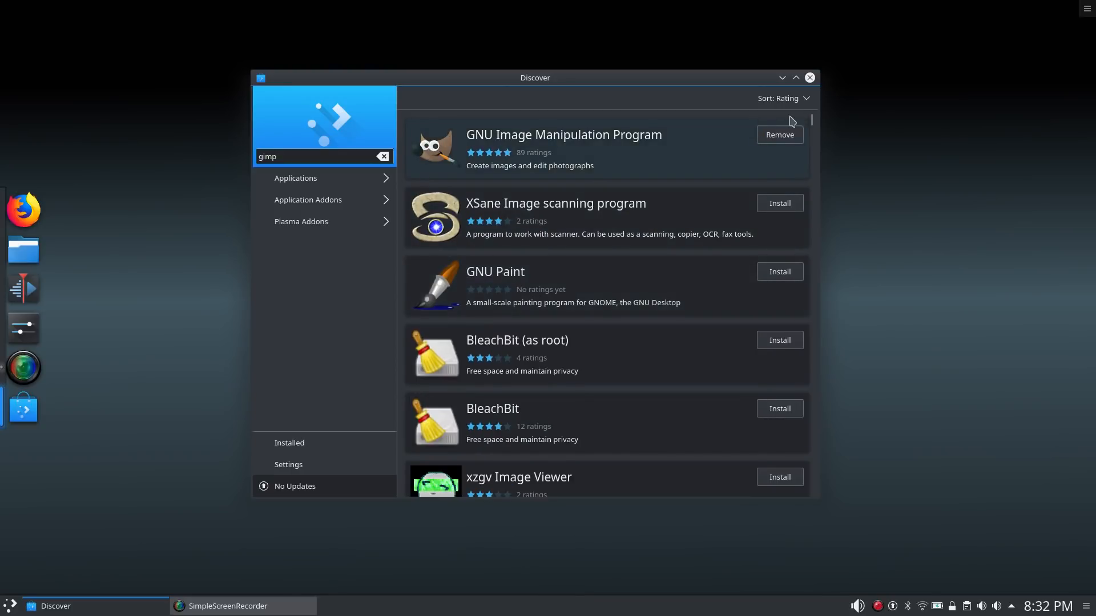
- Close and relaunch Discover, and search for "gimp" again
{"action": "left_click", "coordinate": [809, 78]}
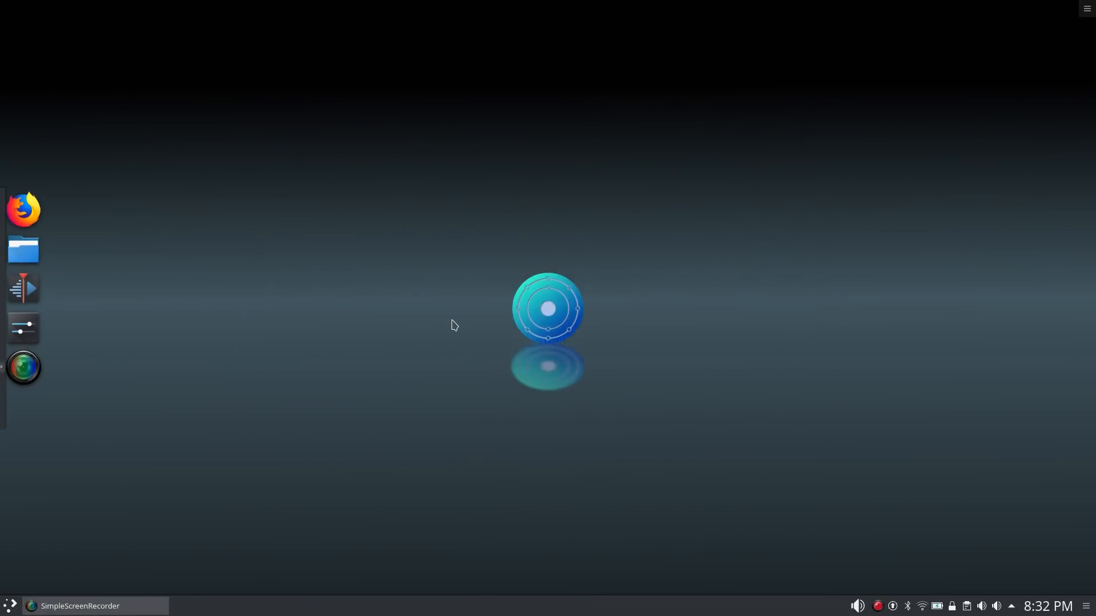
{"action": "left_click", "coordinate": [11, 608]}
{"action": "left_click", "coordinate": [66, 377]}
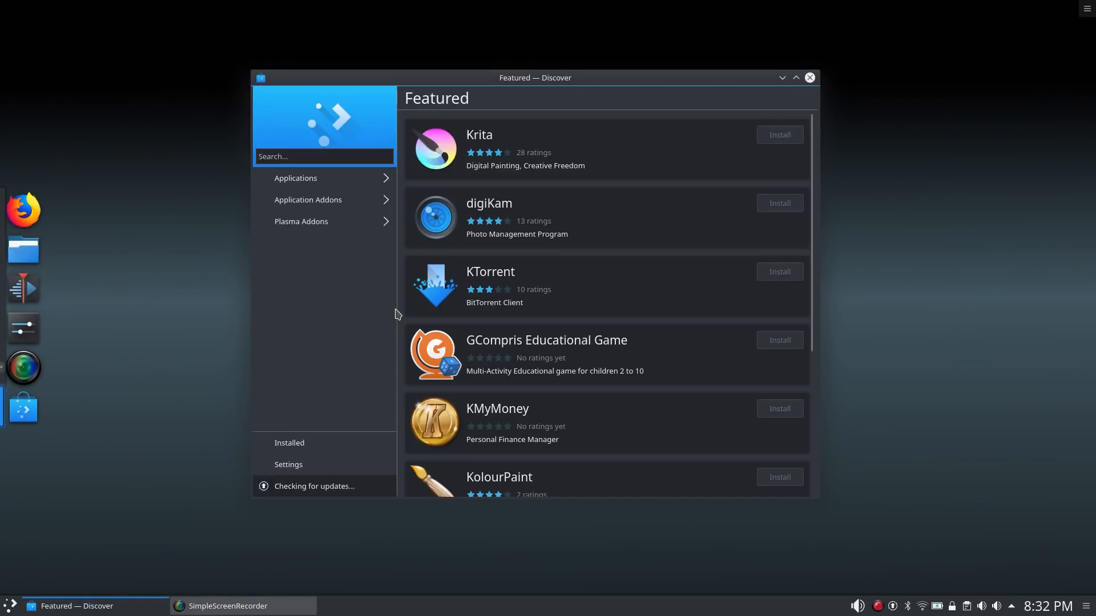
{"action": "type", "text": "gimp"}
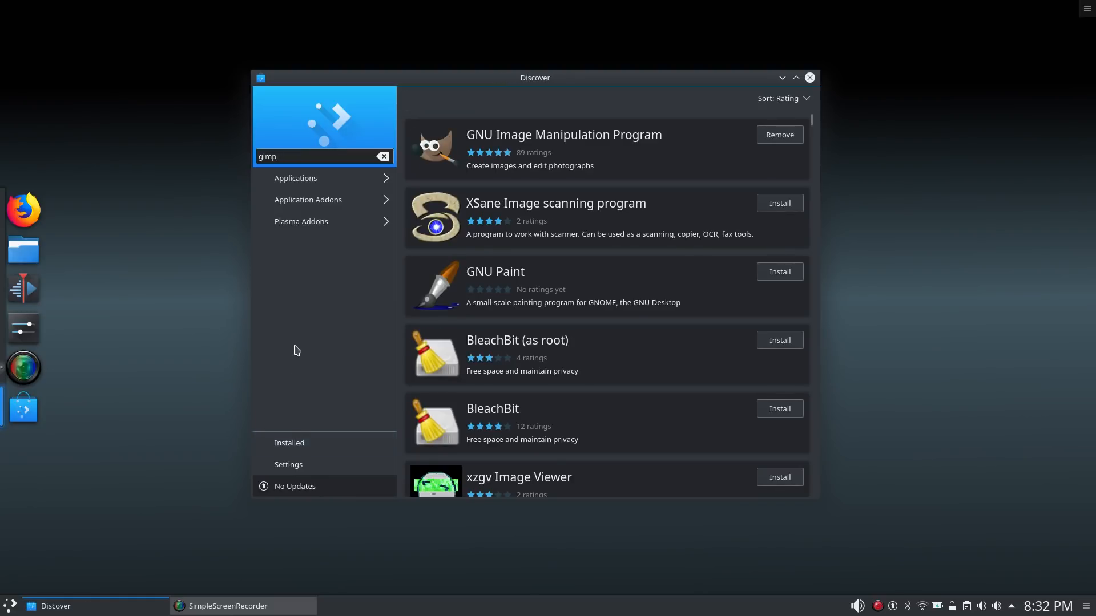
- Check the software sources in Discover's settings, look through the results for "audacity", and close the store
{"action": "left_click", "coordinate": [297, 471]}
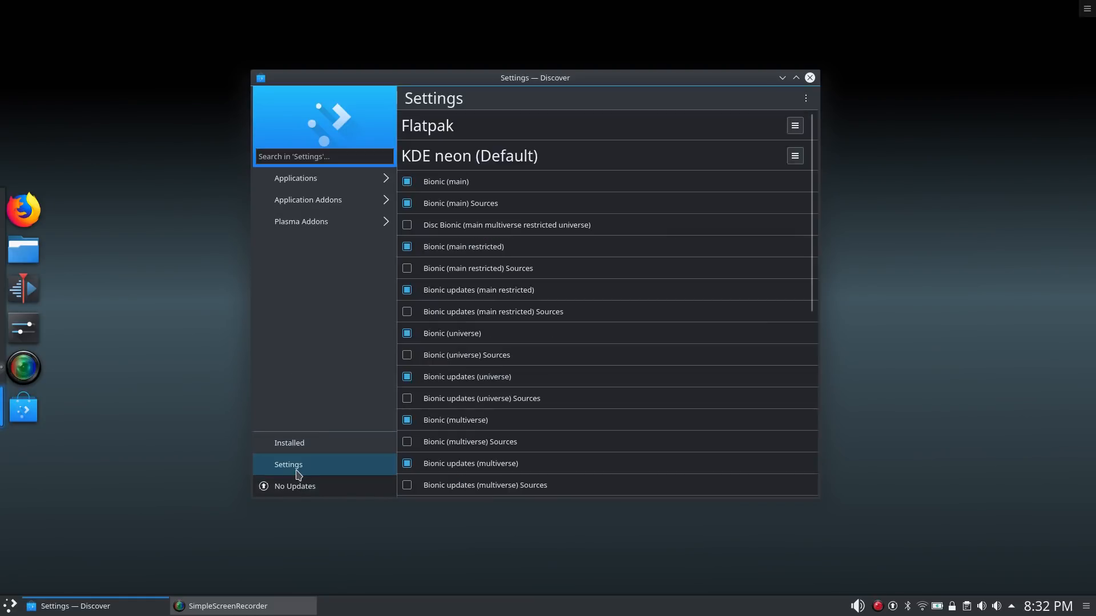
{"action": "scroll", "coordinate": [472, 379], "scroll_direction": "down", "scroll_amount": 10}
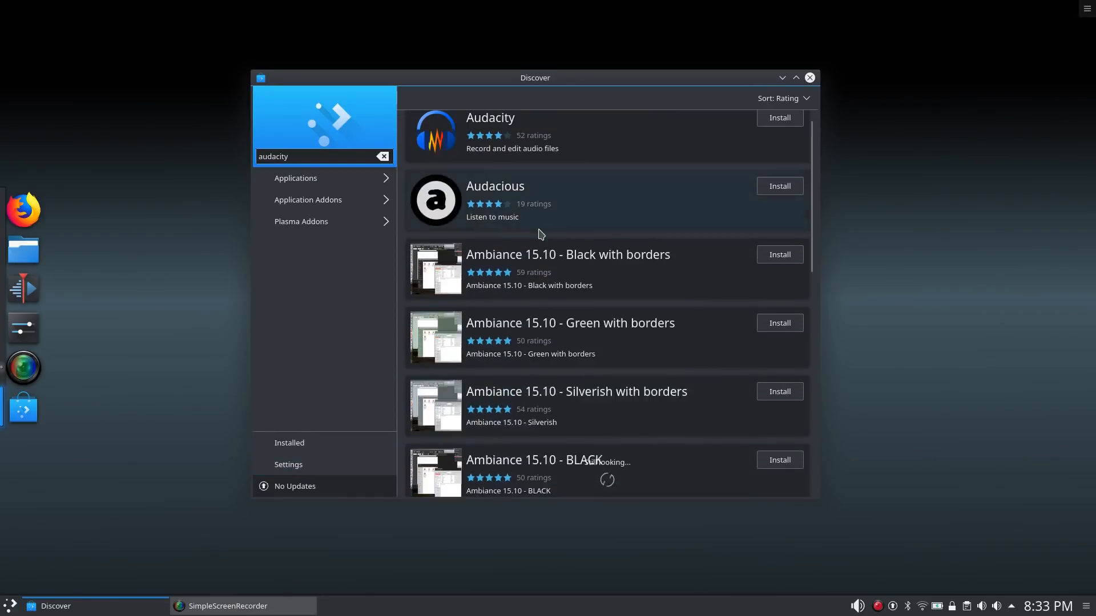
{"action": "left_click", "coordinate": [810, 78]}
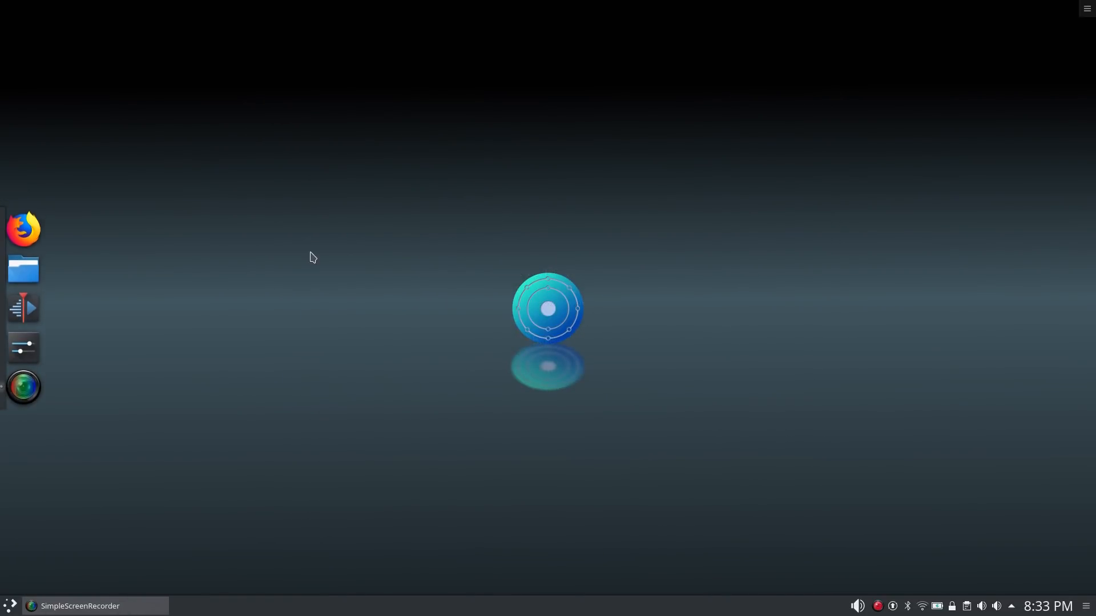
{"action": "left_click", "coordinate": [877, 607]}
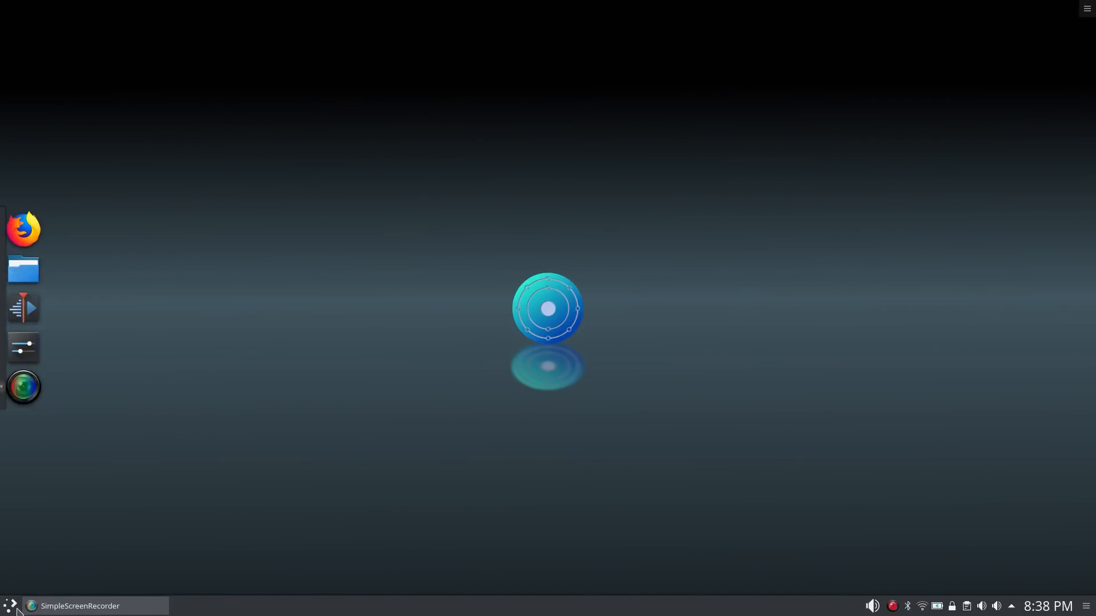
{"action": "left_click", "coordinate": [875, 609]}
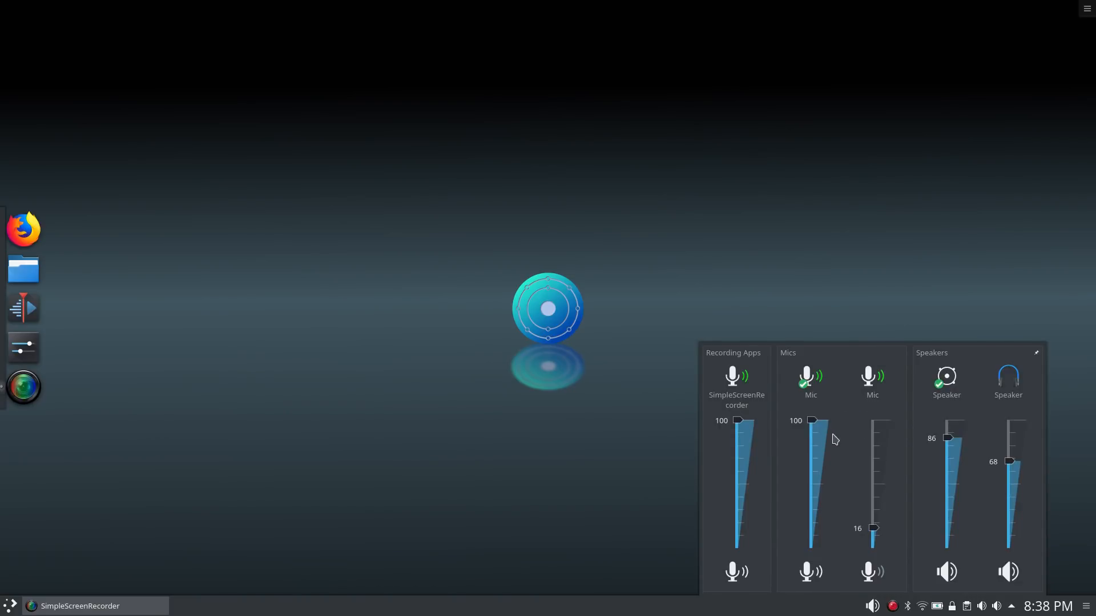
{"action": "left_click", "coordinate": [652, 451]}
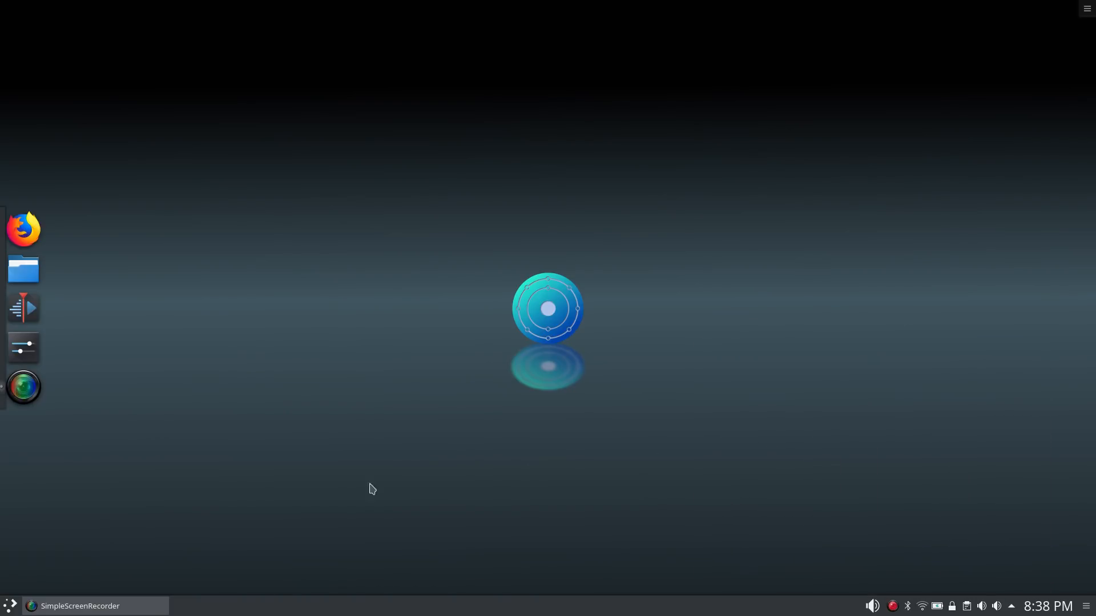
- Reopen Discover, search for "gimp", and open the details page of the unrated GIMP entry
{"action": "left_click", "coordinate": [11, 607]}
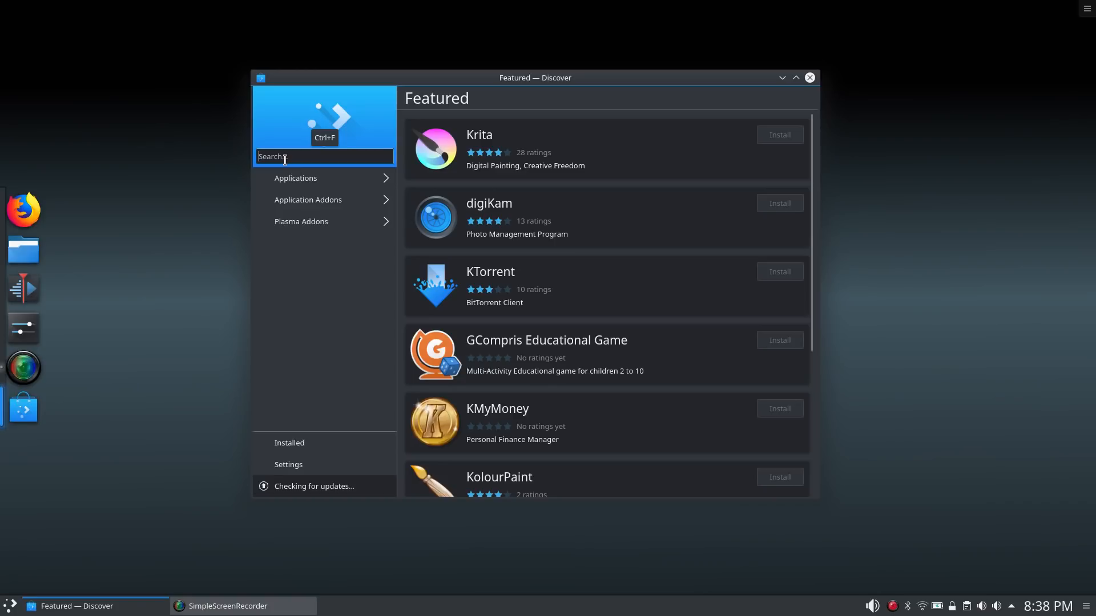
{"action": "type", "text": "gimp"}
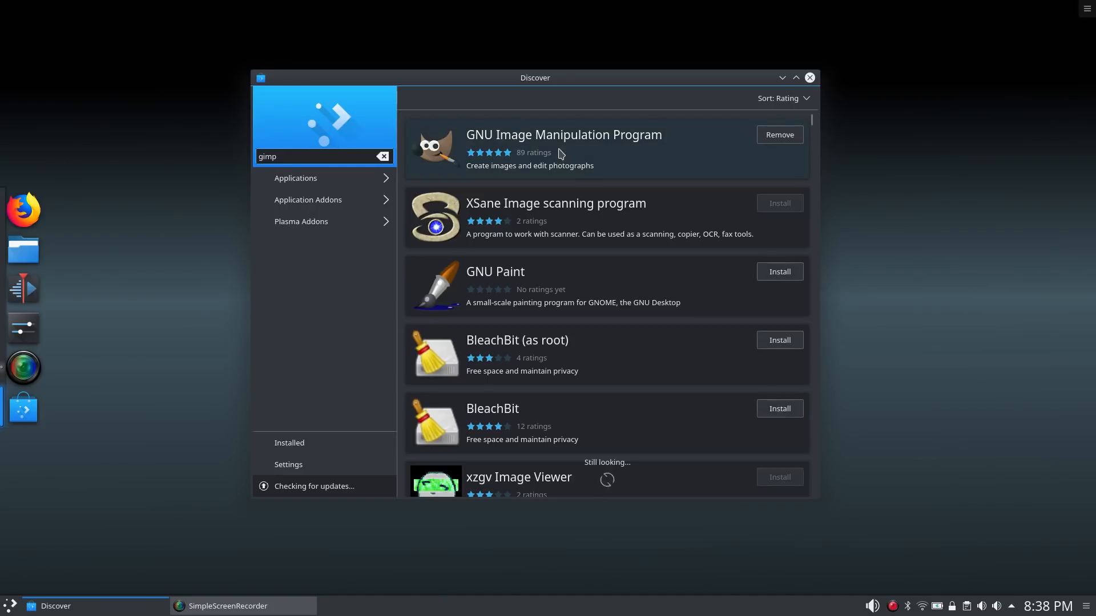
{"action": "scroll", "coordinate": [561, 153], "scroll_direction": "down", "scroll_amount": 5}
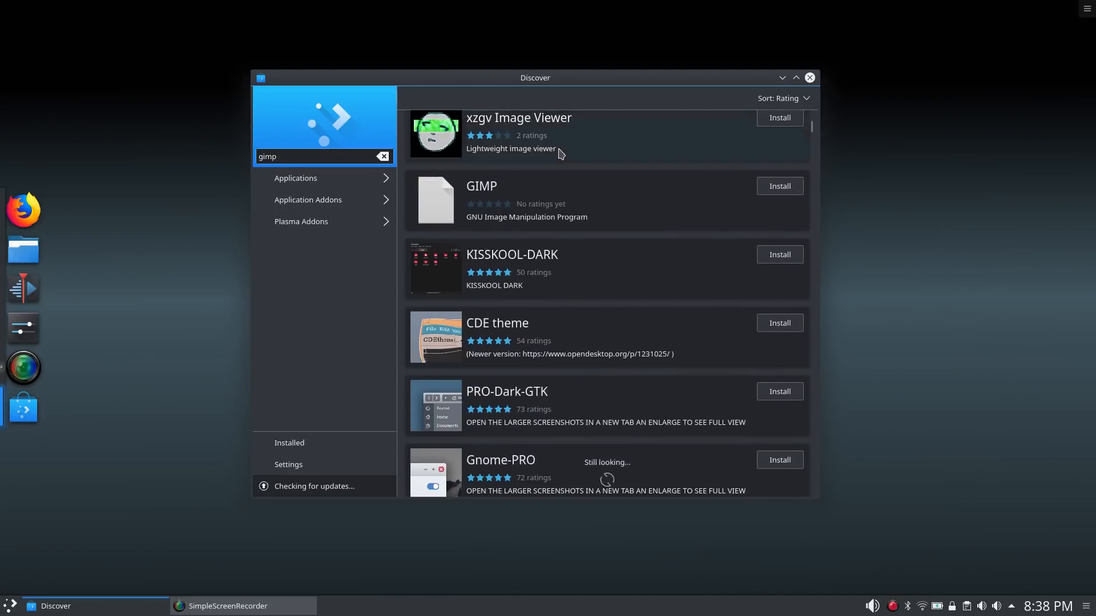
{"action": "scroll", "coordinate": [559, 152], "scroll_direction": "up", "scroll_amount": 1}
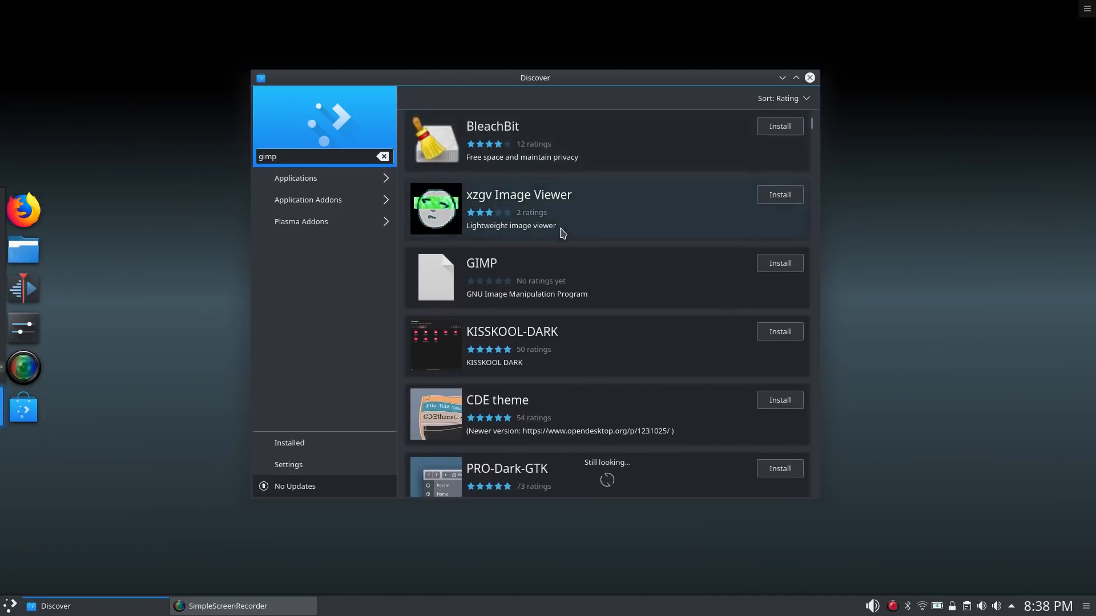
{"action": "left_click", "coordinate": [525, 266]}
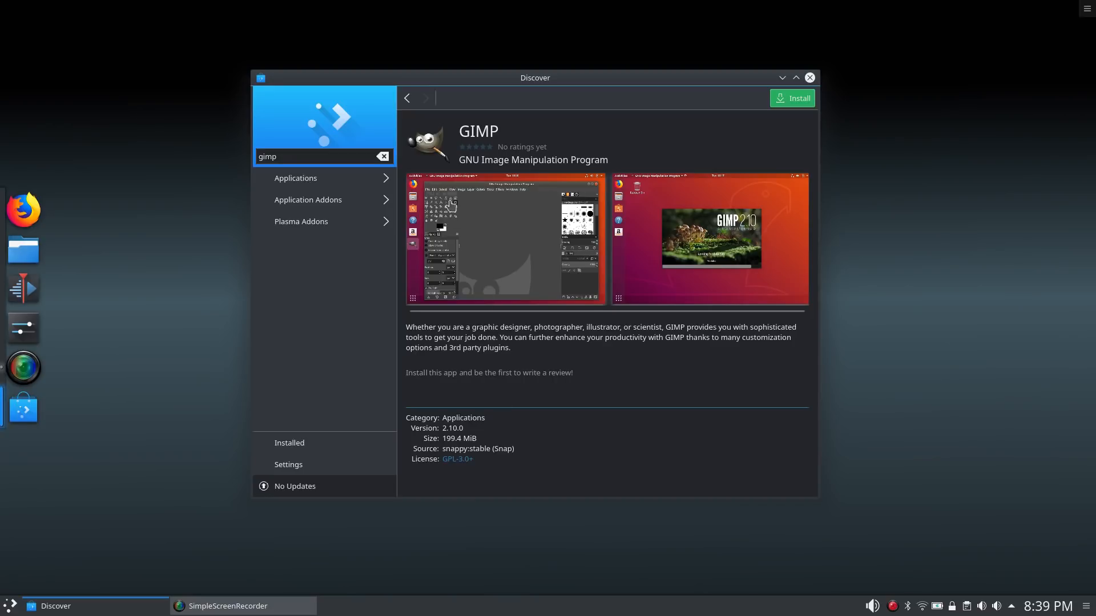
- Return to the "gimp" search results and look through the list for further GIMP packages
{"action": "left_click", "coordinate": [407, 100]}
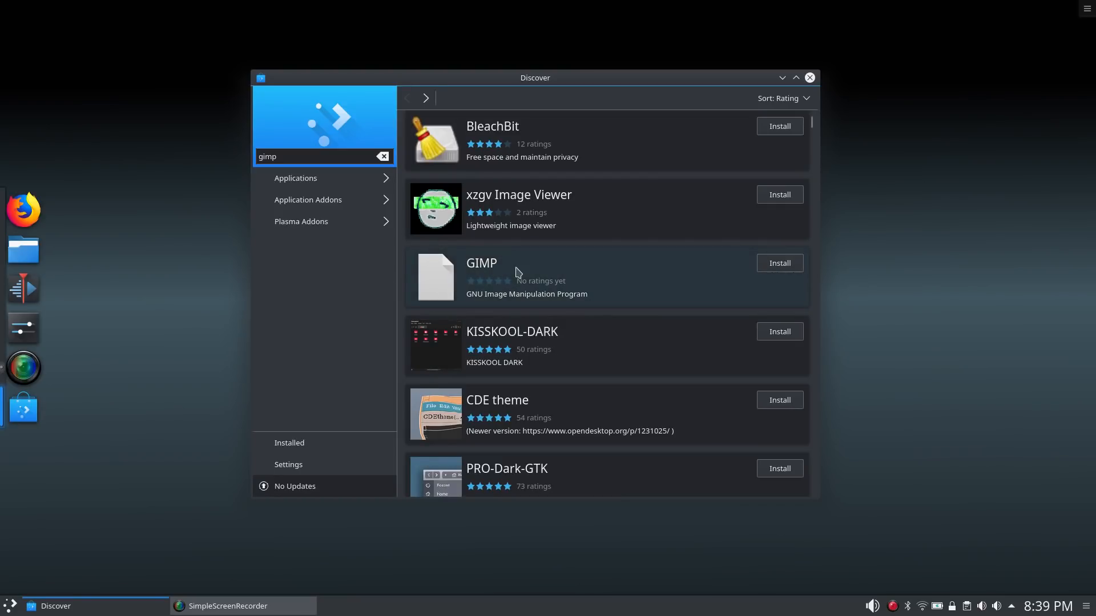
{"action": "scroll", "coordinate": [518, 273], "scroll_direction": "down", "scroll_amount": 5}
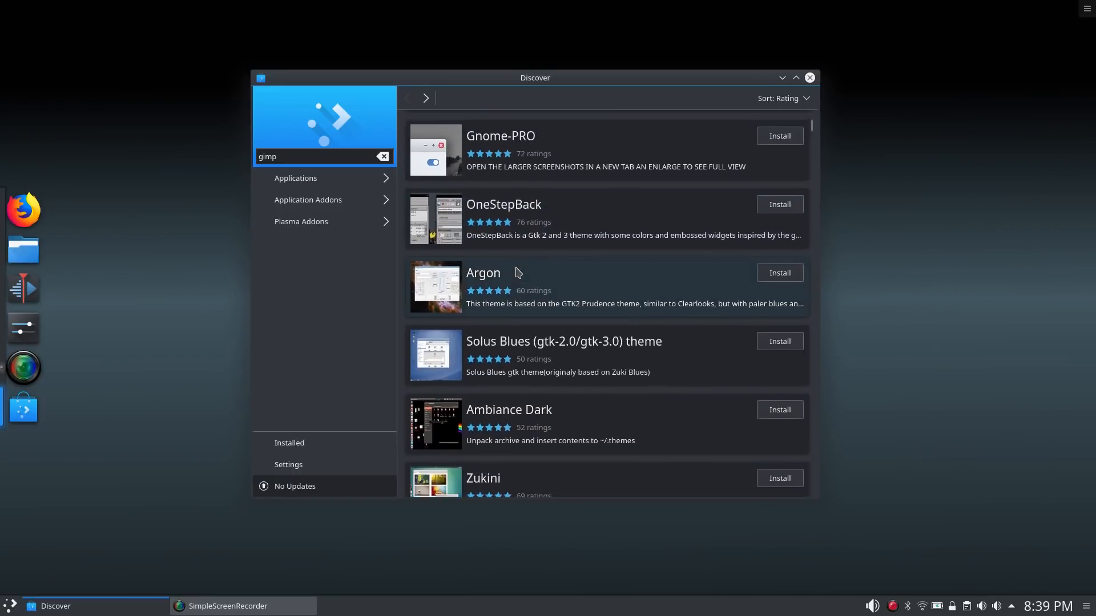
{"action": "scroll", "coordinate": [518, 272], "scroll_direction": "down", "scroll_amount": 5}
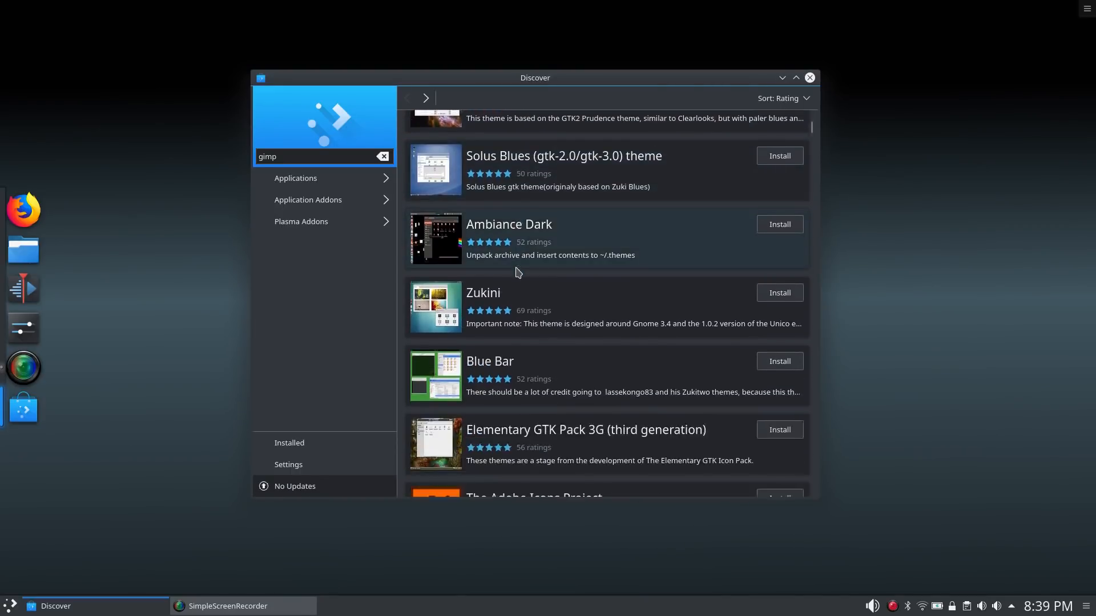
{"action": "scroll", "coordinate": [519, 272], "scroll_direction": "down", "scroll_amount": 4}
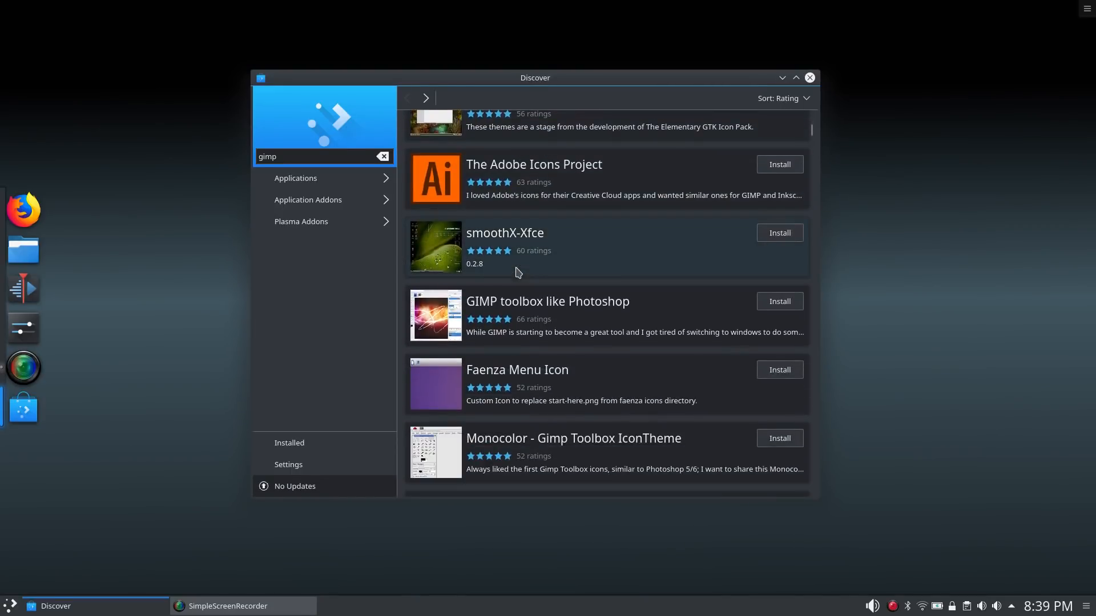
{"action": "scroll", "coordinate": [562, 311], "scroll_direction": "down", "scroll_amount": 4}
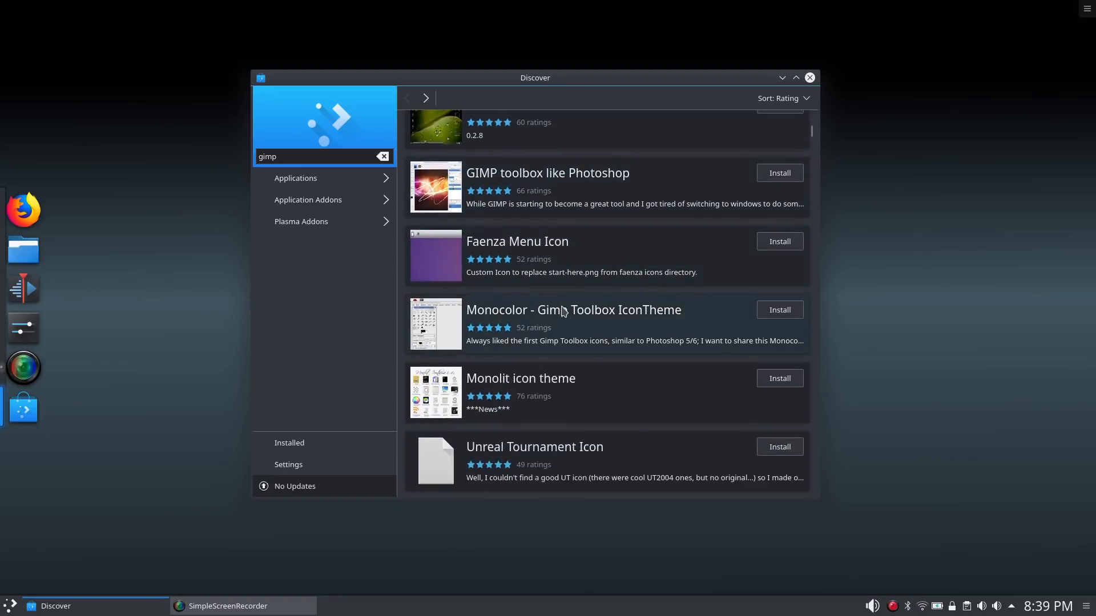
{"action": "scroll", "coordinate": [563, 311], "scroll_direction": "down", "scroll_amount": 2}
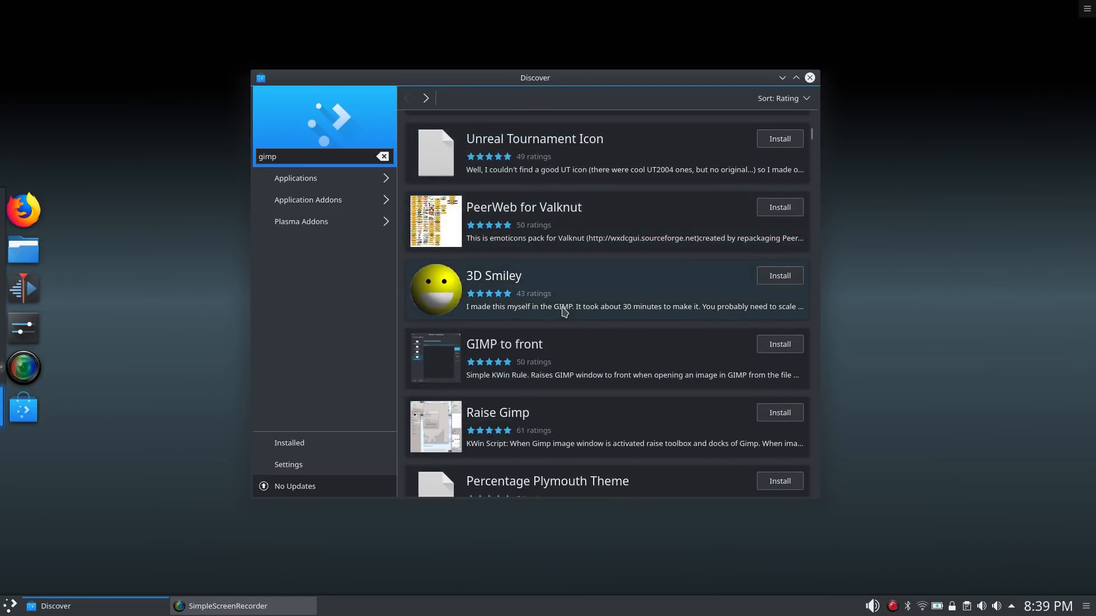
{"action": "scroll", "coordinate": [564, 311], "scroll_direction": "up", "scroll_amount": 3}
{"action": "scroll", "coordinate": [565, 313], "scroll_direction": "down", "scroll_amount": 2}
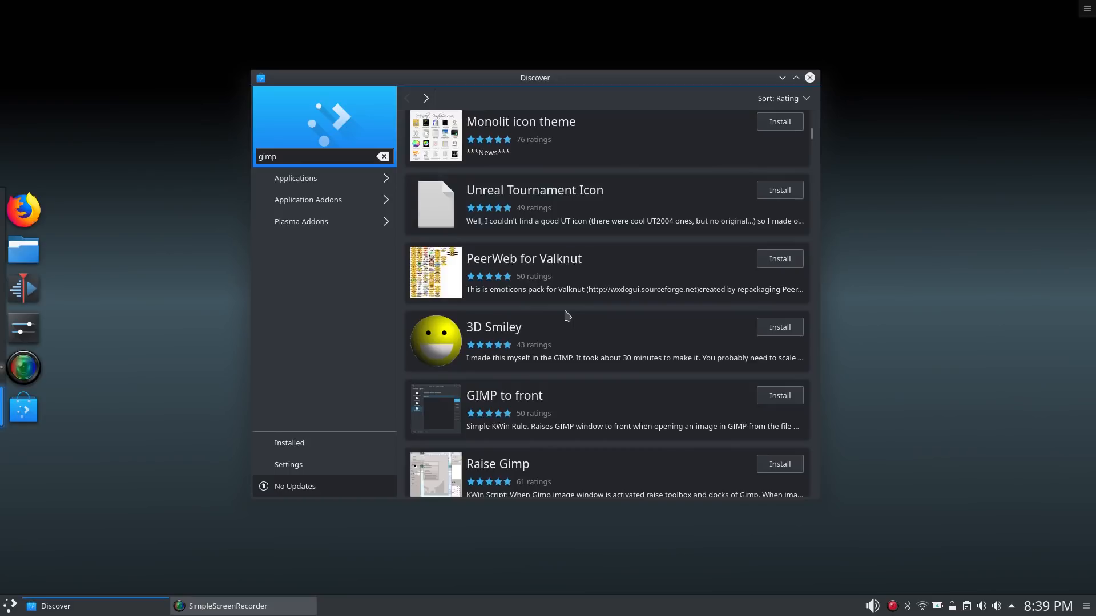
{"action": "scroll", "coordinate": [567, 315], "scroll_direction": "down", "scroll_amount": 7}
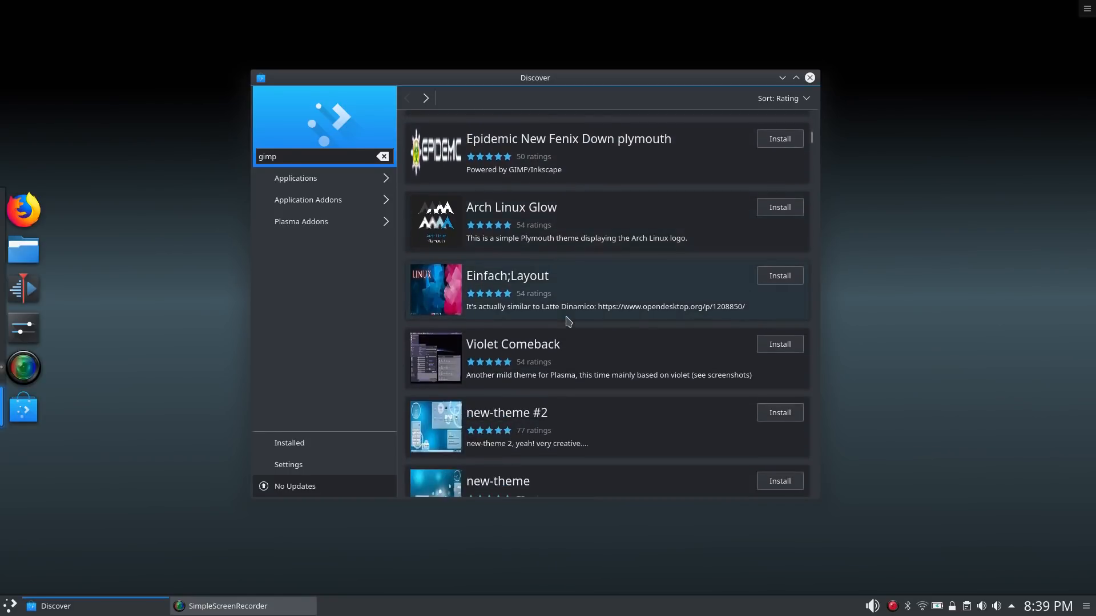
{"action": "scroll", "coordinate": [569, 323], "scroll_direction": "up", "scroll_amount": 18}
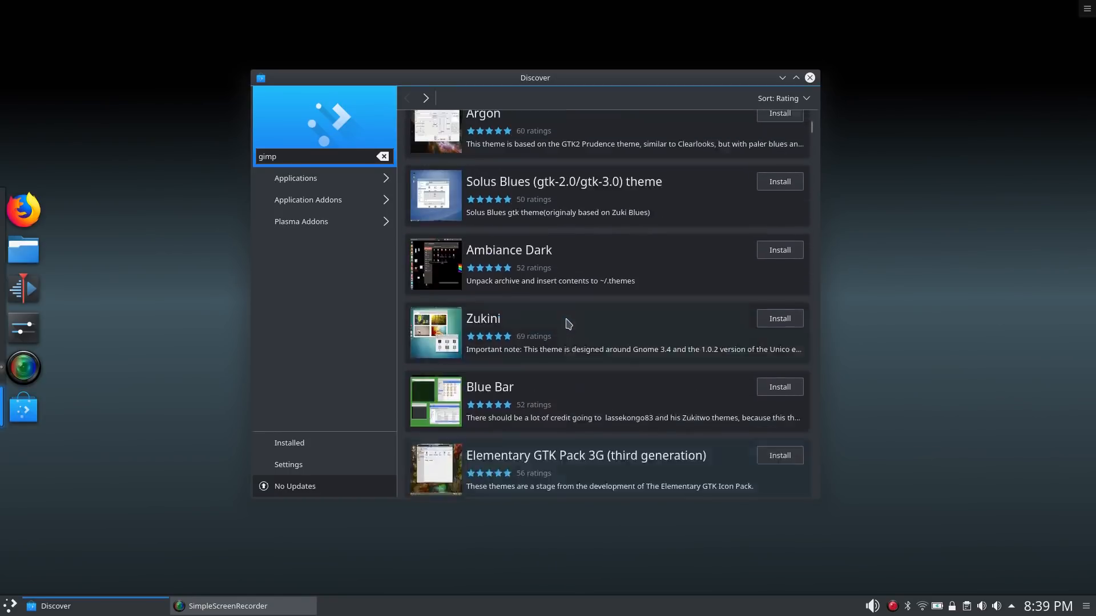
{"action": "scroll", "coordinate": [568, 325], "scroll_direction": "up", "scroll_amount": 10}
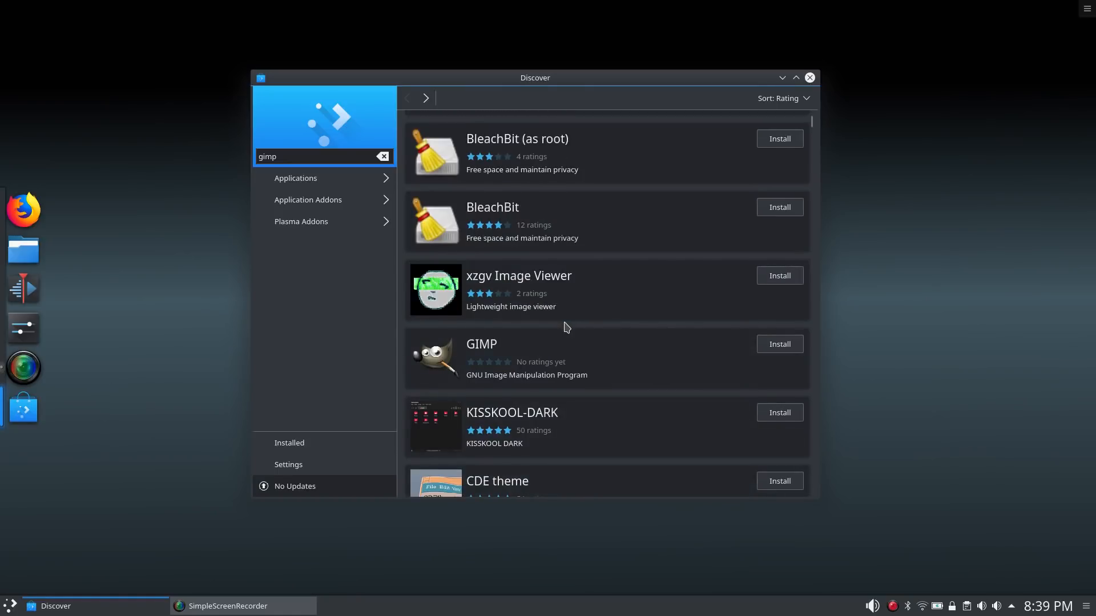
{"action": "scroll", "coordinate": [567, 327], "scroll_direction": "up", "scroll_amount": 3}
{"action": "scroll", "coordinate": [568, 325], "scroll_direction": "down", "scroll_amount": 5}
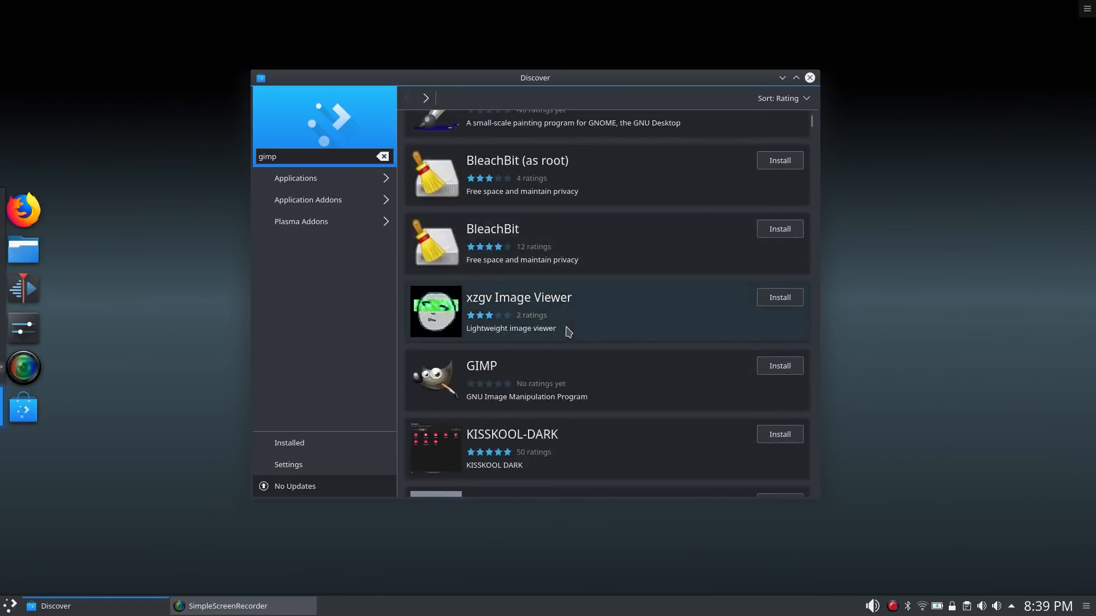
- Check the source on the unrated GIMP entry's details page, and return to the beginning of the results list
{"action": "left_click", "coordinate": [500, 284]}
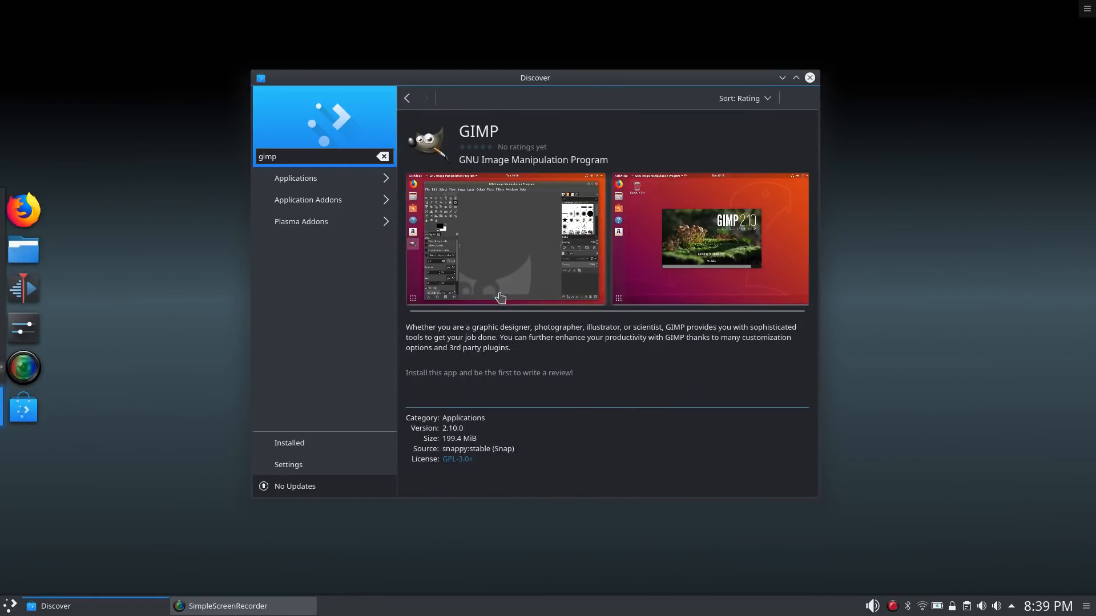
{"action": "left_click", "coordinate": [407, 98]}
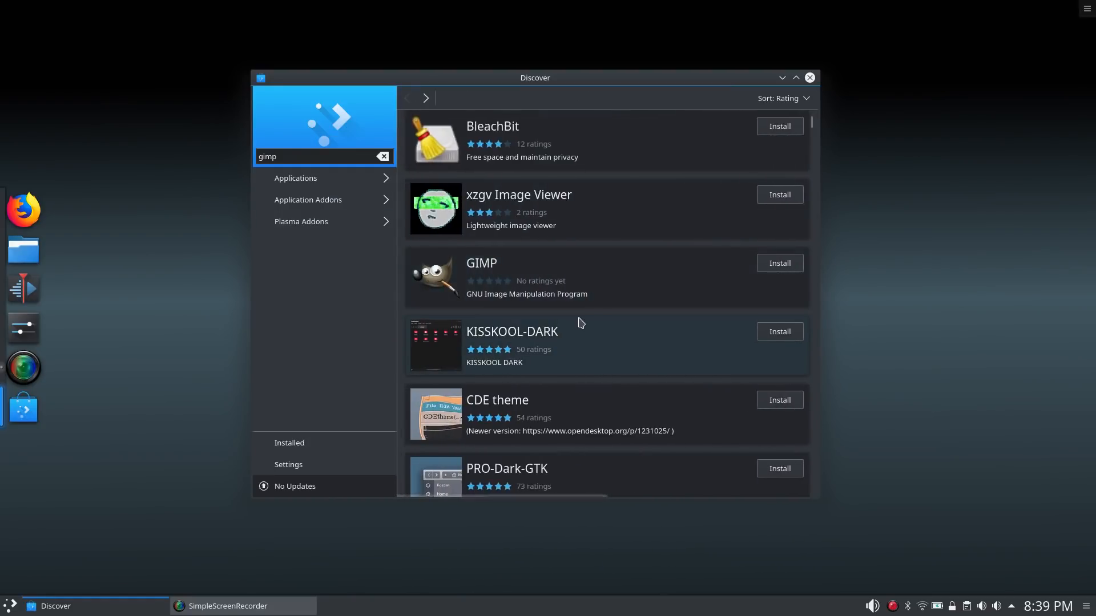
{"action": "scroll", "coordinate": [578, 325], "scroll_direction": "up", "scroll_amount": 3}
{"action": "scroll", "coordinate": [581, 323], "scroll_direction": "up", "scroll_amount": 3}
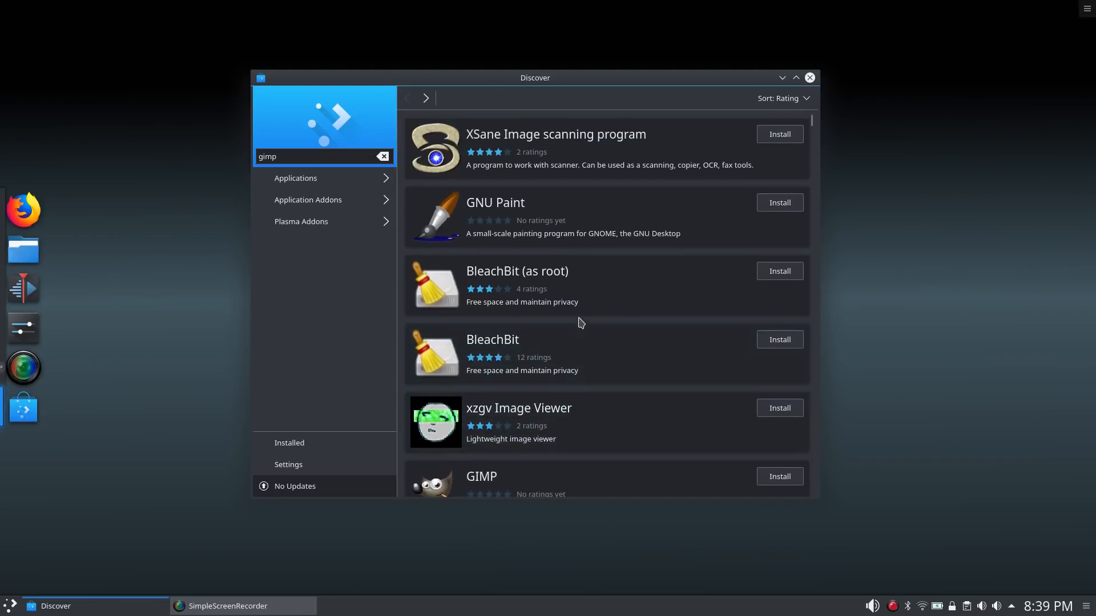
{"action": "scroll", "coordinate": [582, 323], "scroll_direction": "down", "scroll_amount": 6}
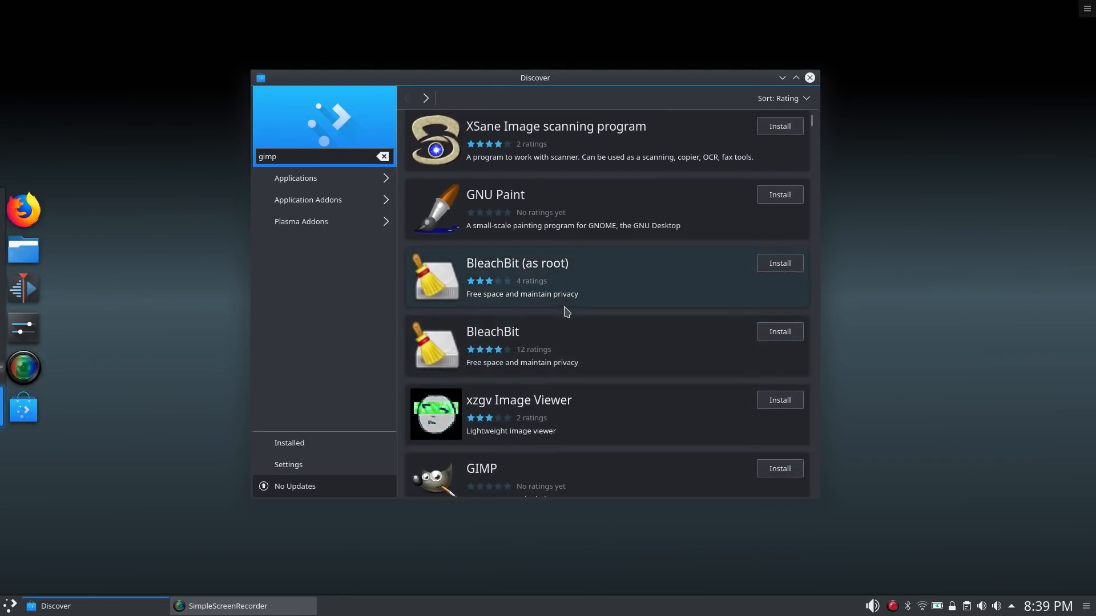
{"action": "scroll", "coordinate": [566, 312], "scroll_direction": "up", "scroll_amount": 6}
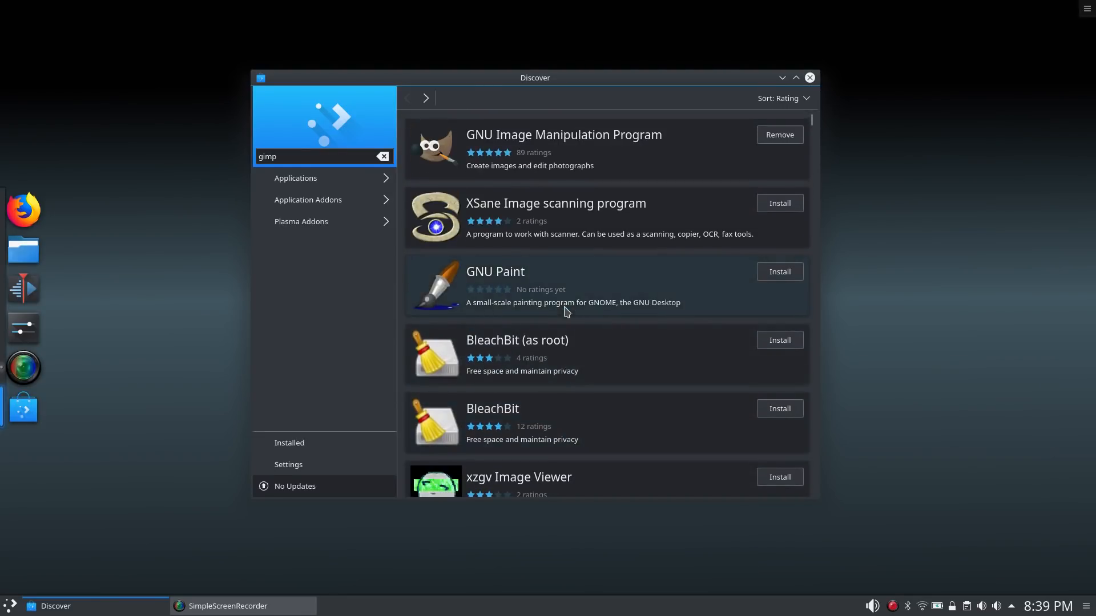
- Search for "audacity", check the source on the unrated Audacity entry's details page, and return to the results
{"action": "left_click_drag", "start_coordinate": [277, 156], "coordinate": [237, 163]}
{"action": "type", "text": "audacity"}
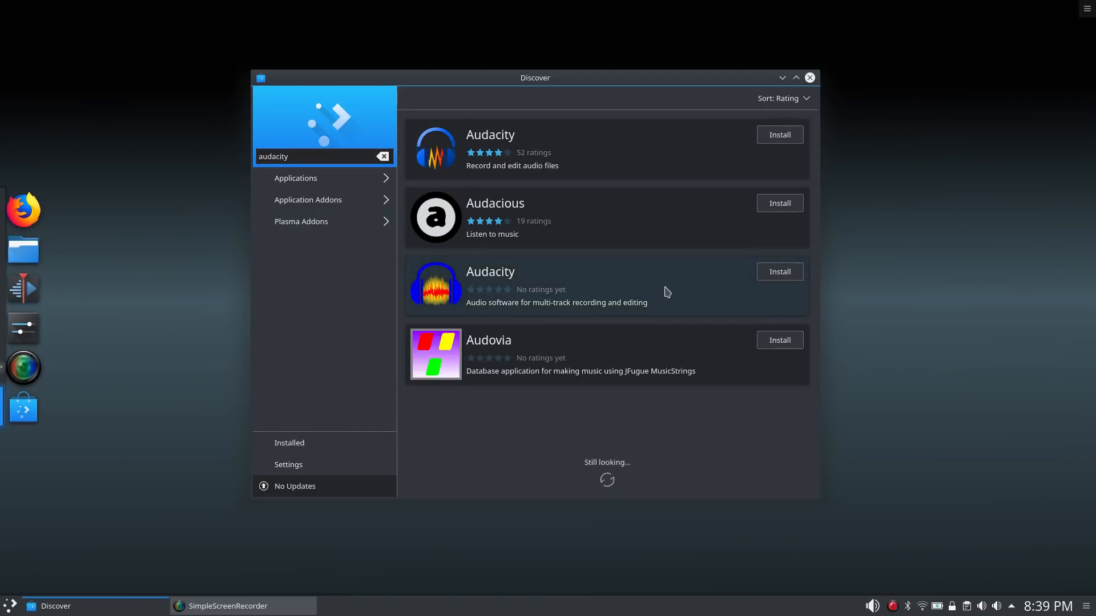
{"action": "left_click", "coordinate": [533, 291]}
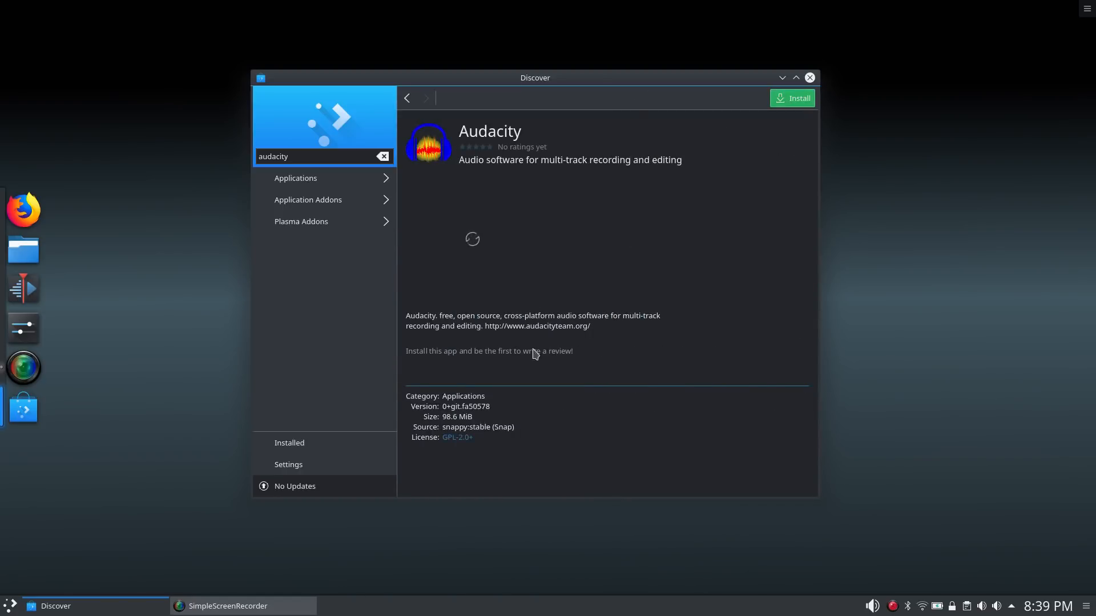
{"action": "left_click", "coordinate": [407, 98]}
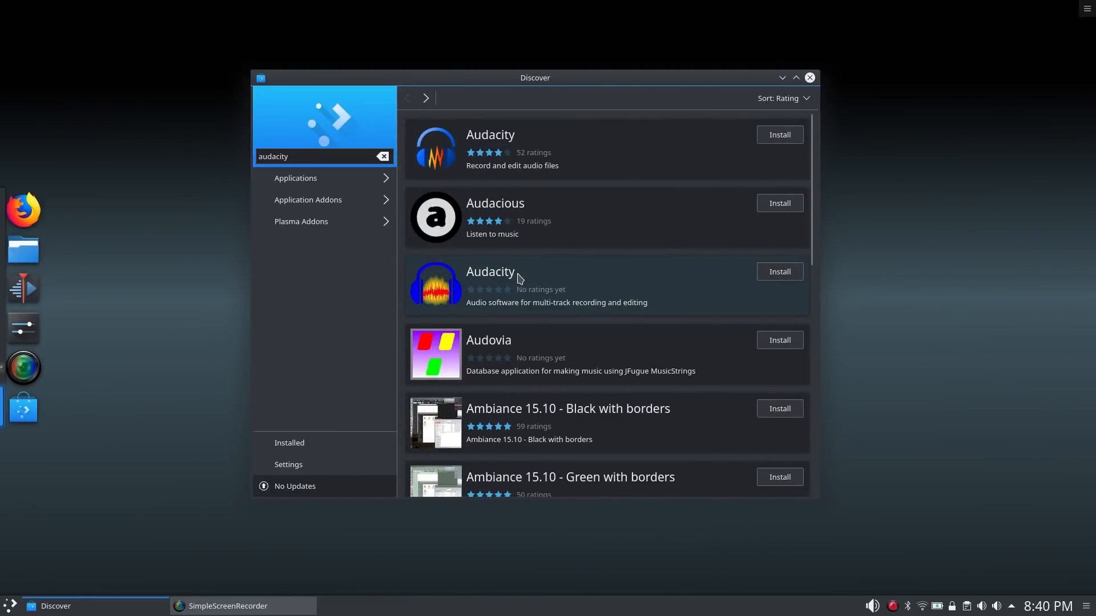
- Check the source of the rated Audacity entry, and look through the remaining "audacity" results
{"action": "left_click", "coordinate": [523, 166]}
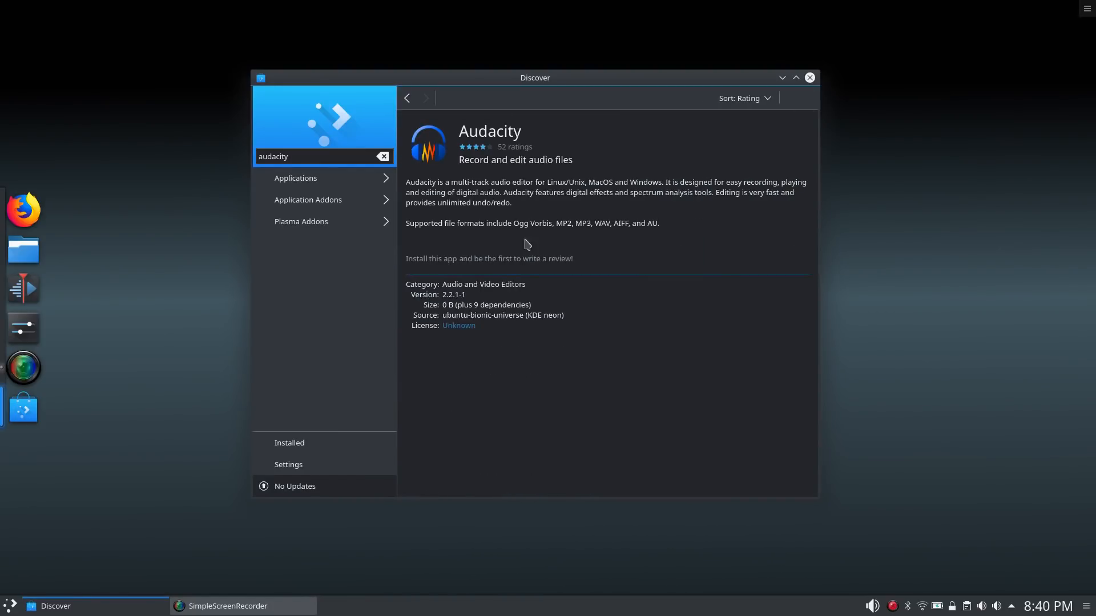
{"action": "left_click", "coordinate": [407, 98]}
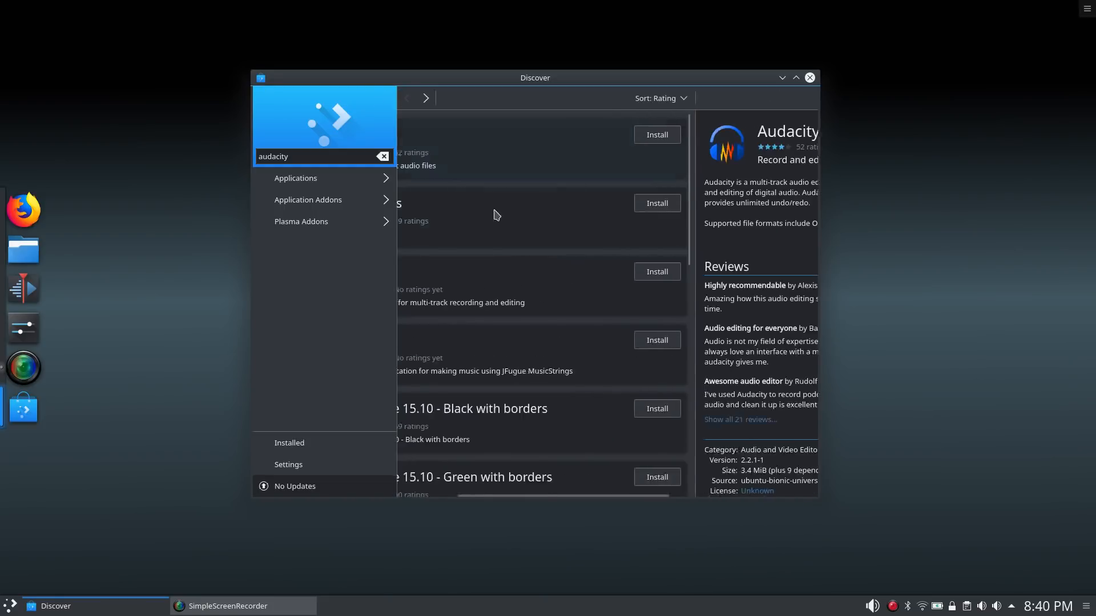
{"action": "scroll", "coordinate": [538, 247], "scroll_direction": "down", "scroll_amount": 10}
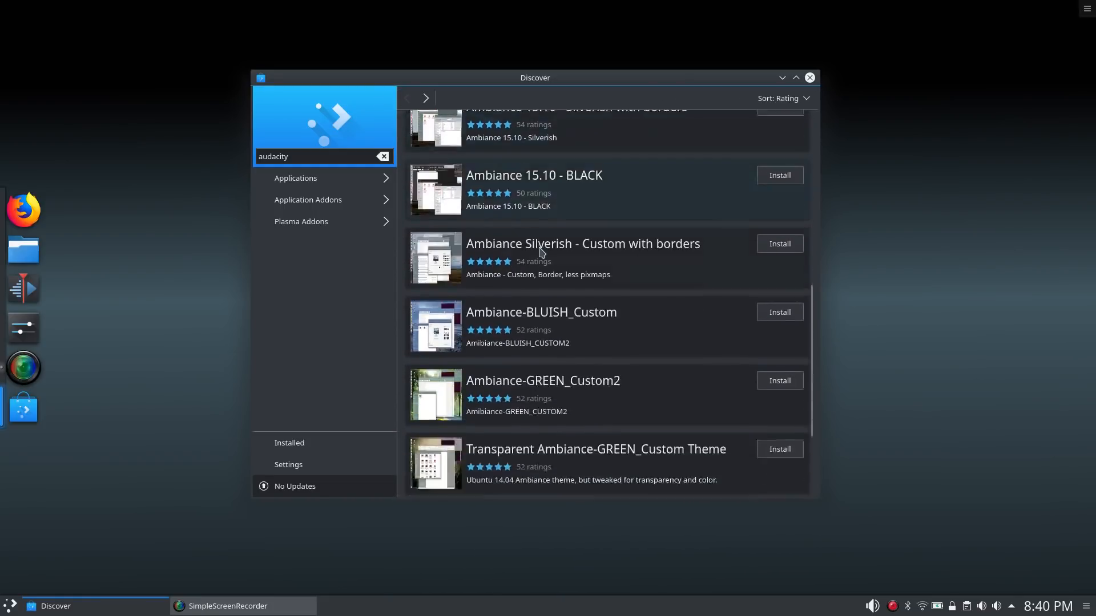
{"action": "scroll", "coordinate": [541, 251], "scroll_direction": "up", "scroll_amount": 8}
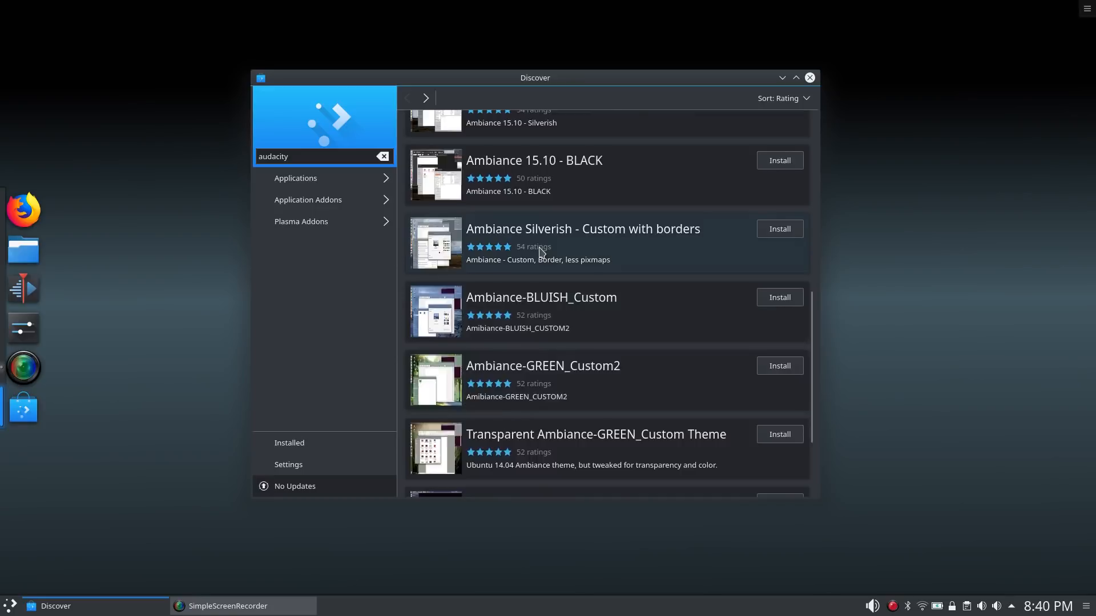
{"action": "scroll", "coordinate": [541, 252], "scroll_direction": "up", "scroll_amount": 3}
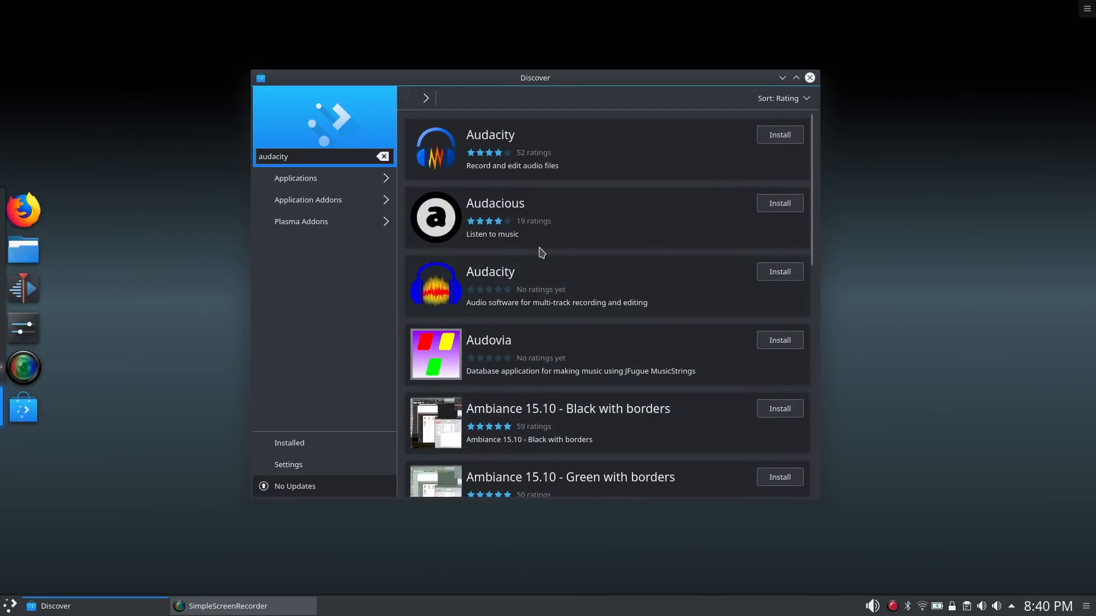
- Search for "telegram", check the source on the telegram-sergiusens details page, and return to the results
{"action": "left_click_drag", "start_coordinate": [312, 155], "coordinate": [223, 156]}
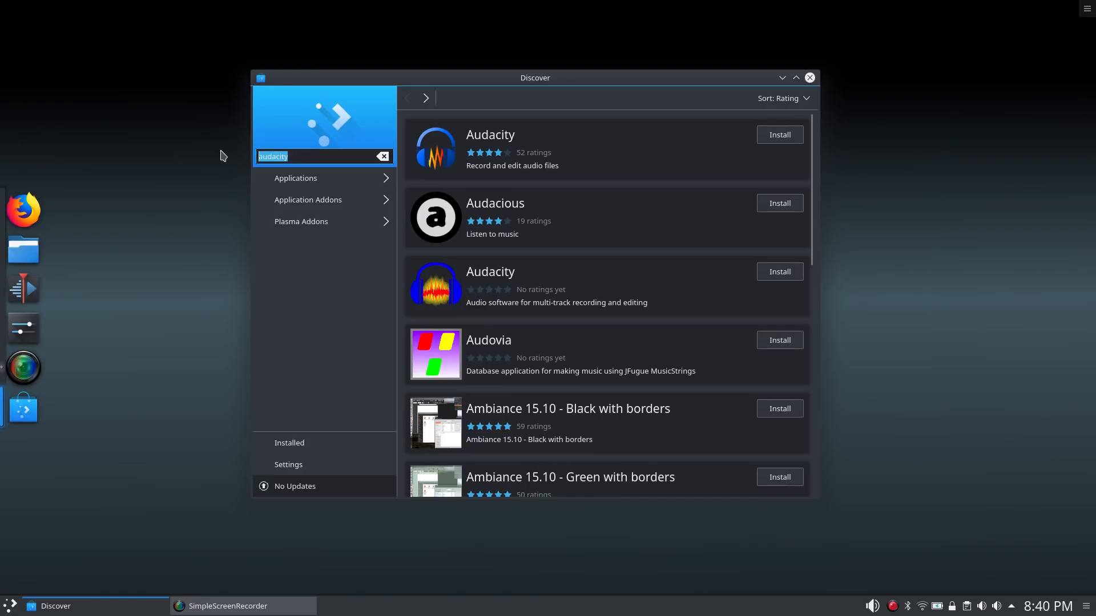
{"action": "type", "text": "telegram"}
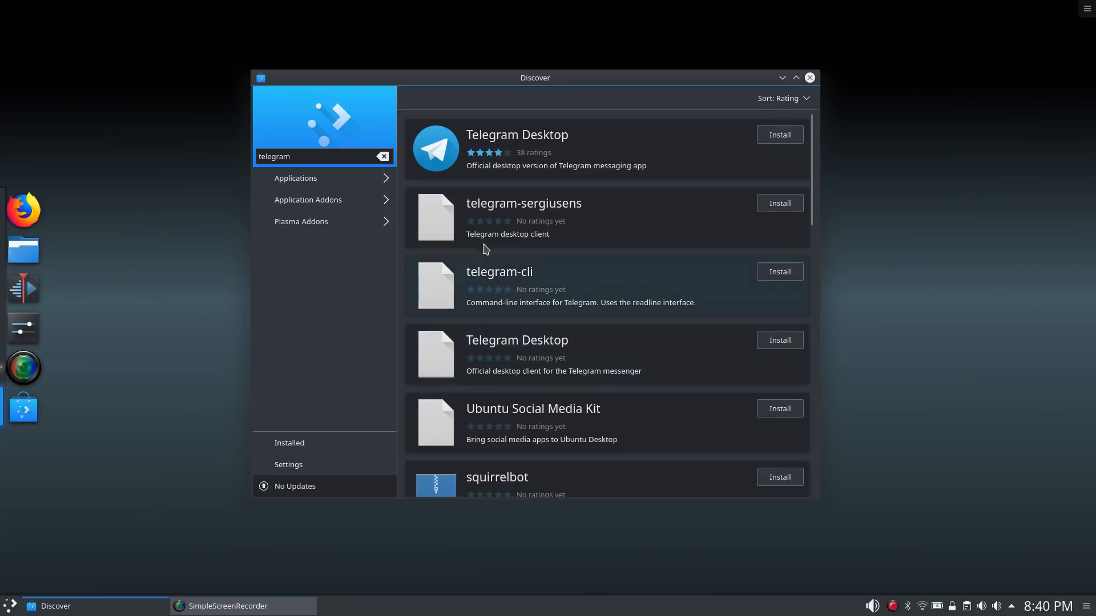
{"action": "scroll", "coordinate": [532, 277], "scroll_direction": "down", "scroll_amount": 1}
{"action": "scroll", "coordinate": [532, 276], "scroll_direction": "up", "scroll_amount": 1}
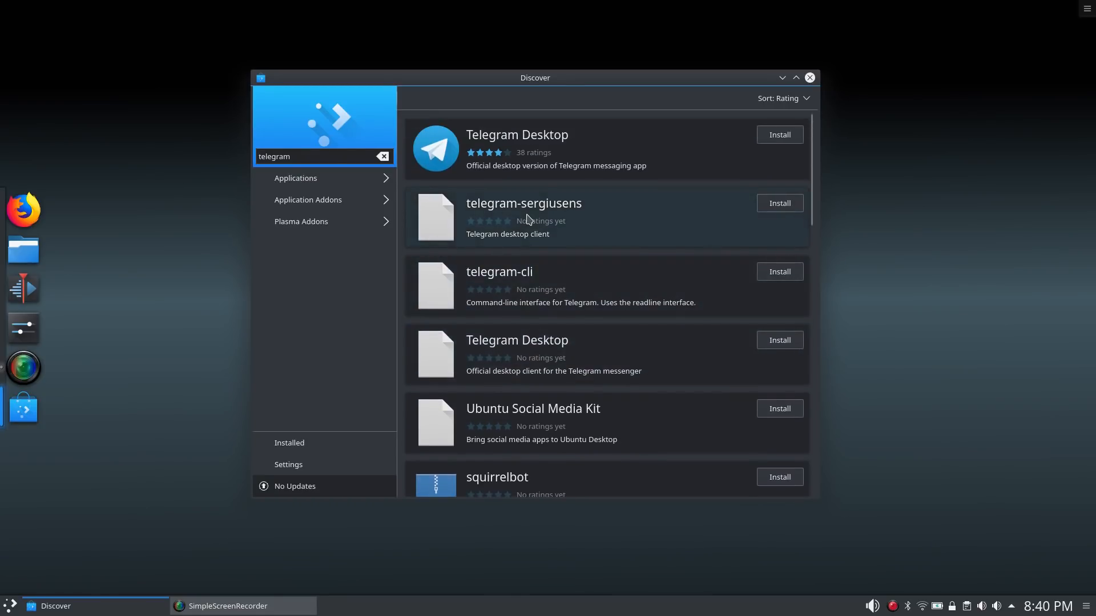
{"action": "left_click", "coordinate": [528, 219]}
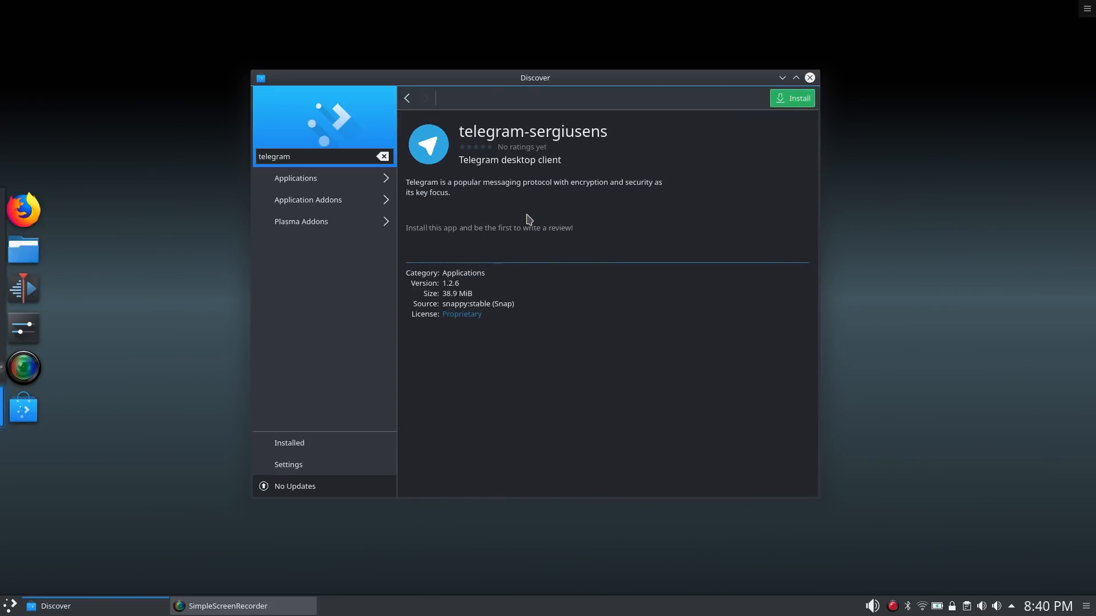
{"action": "left_click", "coordinate": [407, 98]}
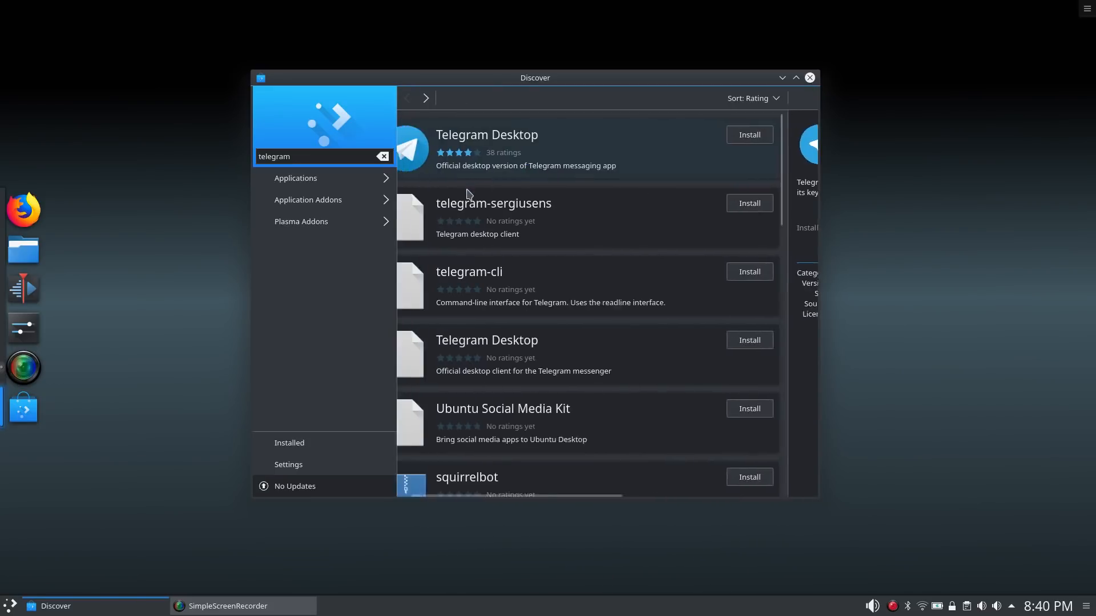
- Check the package sources of telegram-cli and both Telegram Desktop entries, returning to the results after each
{"action": "left_click", "coordinate": [497, 294]}
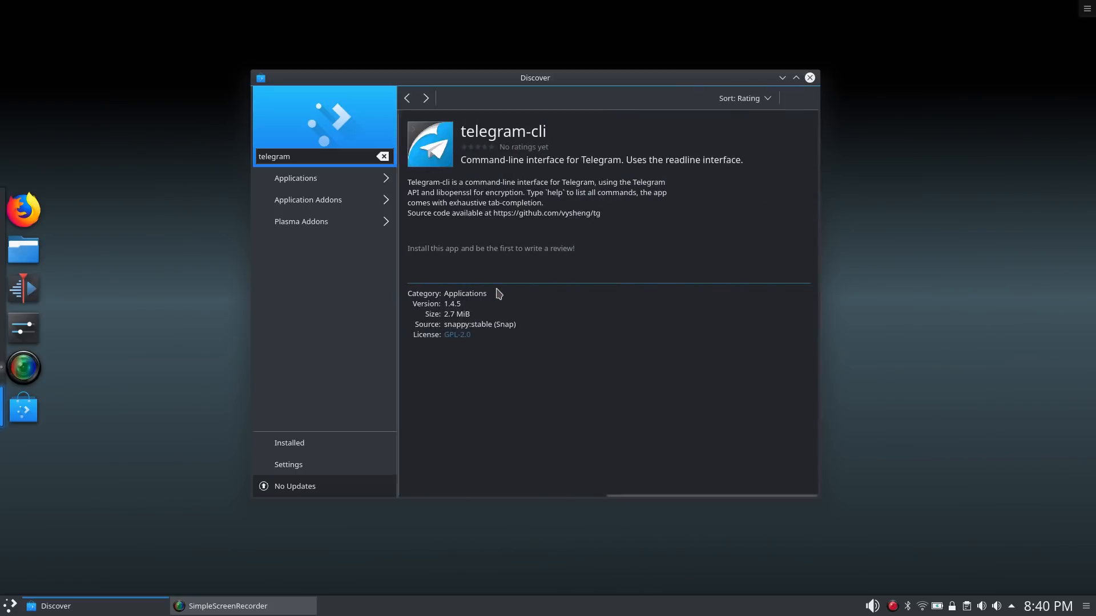
{"action": "left_click", "coordinate": [407, 99]}
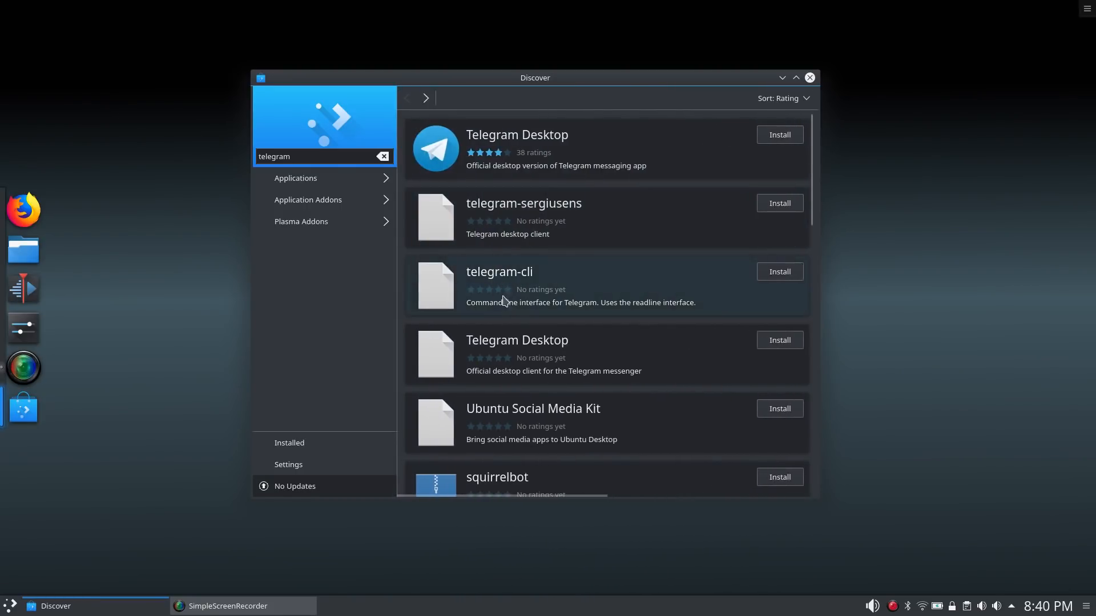
{"action": "left_click", "coordinate": [513, 343]}
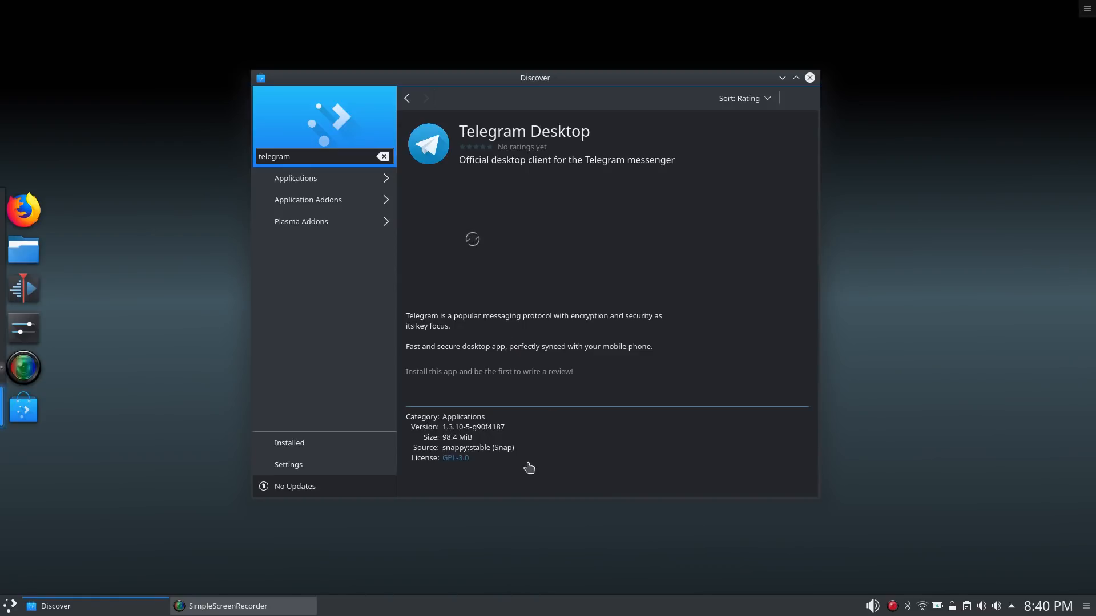
{"action": "left_click", "coordinate": [407, 100]}
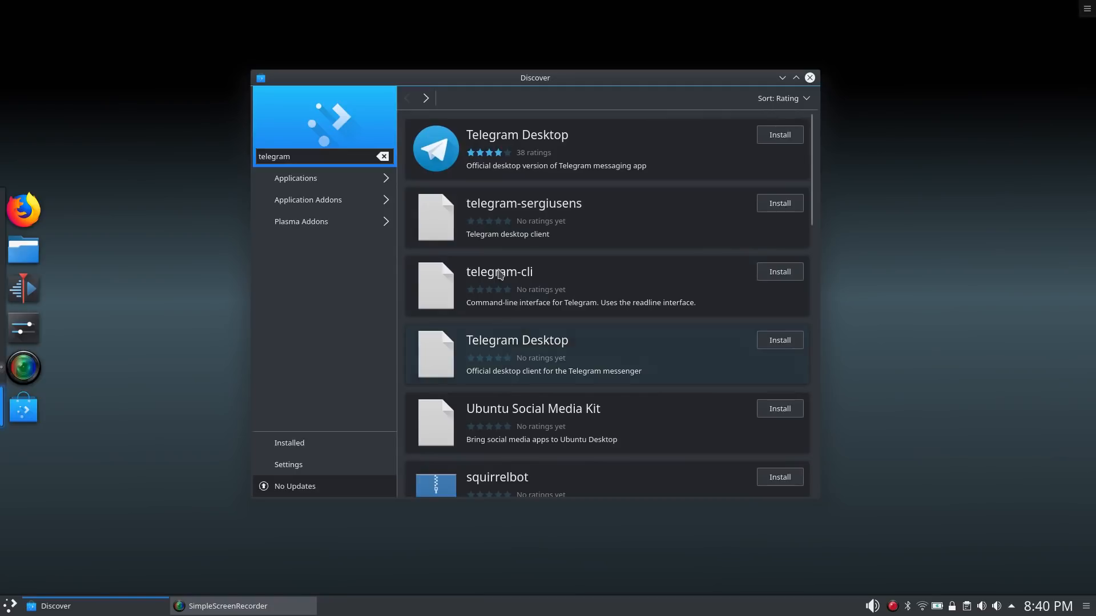
{"action": "left_click", "coordinate": [502, 157]}
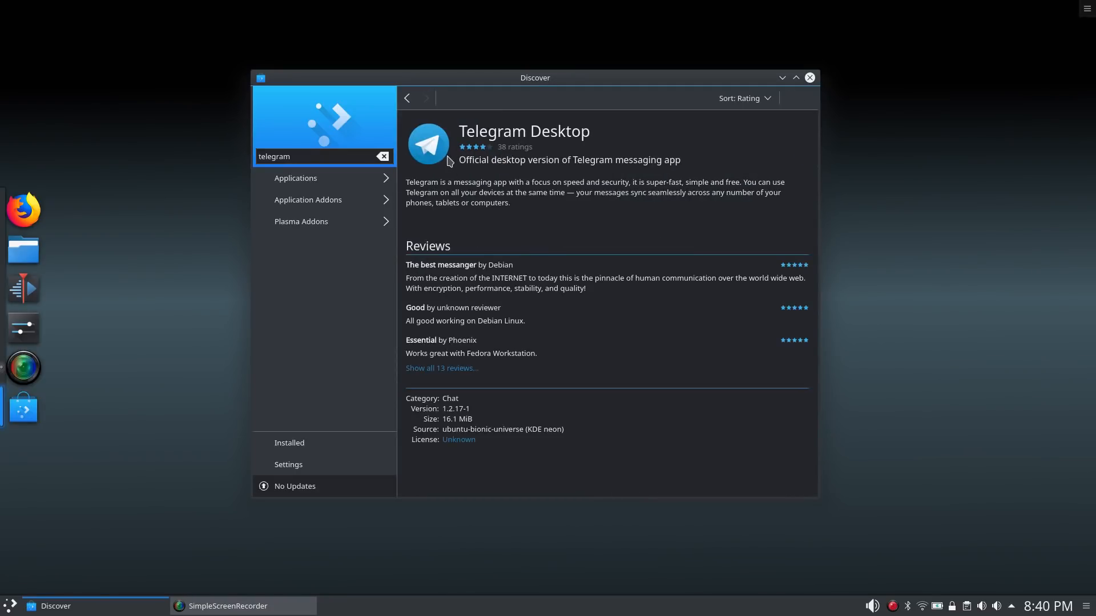
{"action": "left_click", "coordinate": [407, 98]}
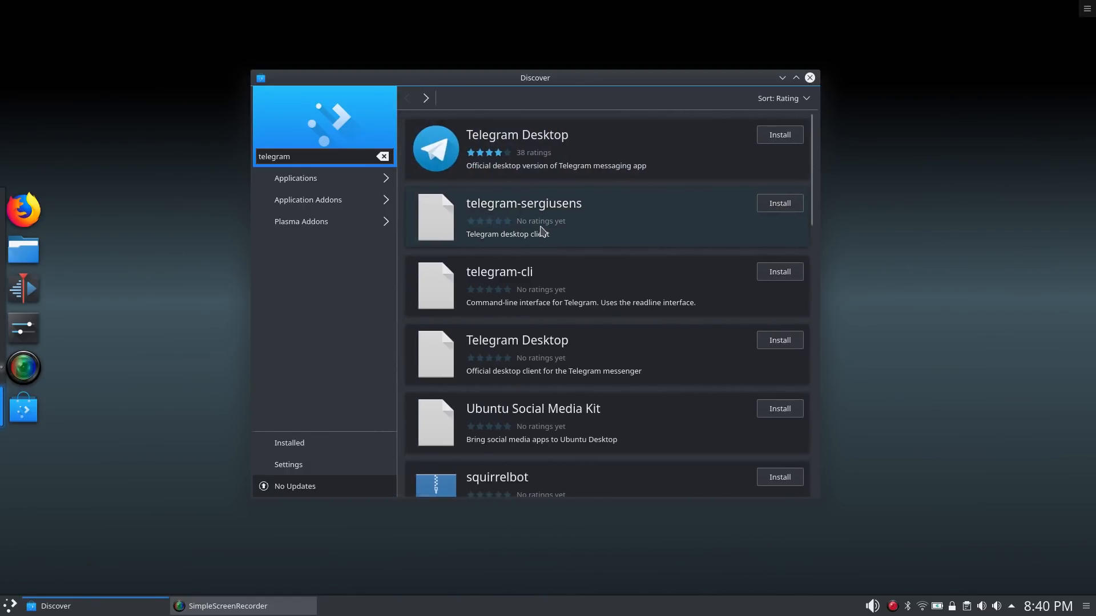
- Look through the "telegram" results and recheck the package sources of the unrated Telegram Desktop, telegram-cli and telegram-sergiusens entries
{"action": "scroll", "coordinate": [541, 231], "scroll_direction": "down", "scroll_amount": 9}
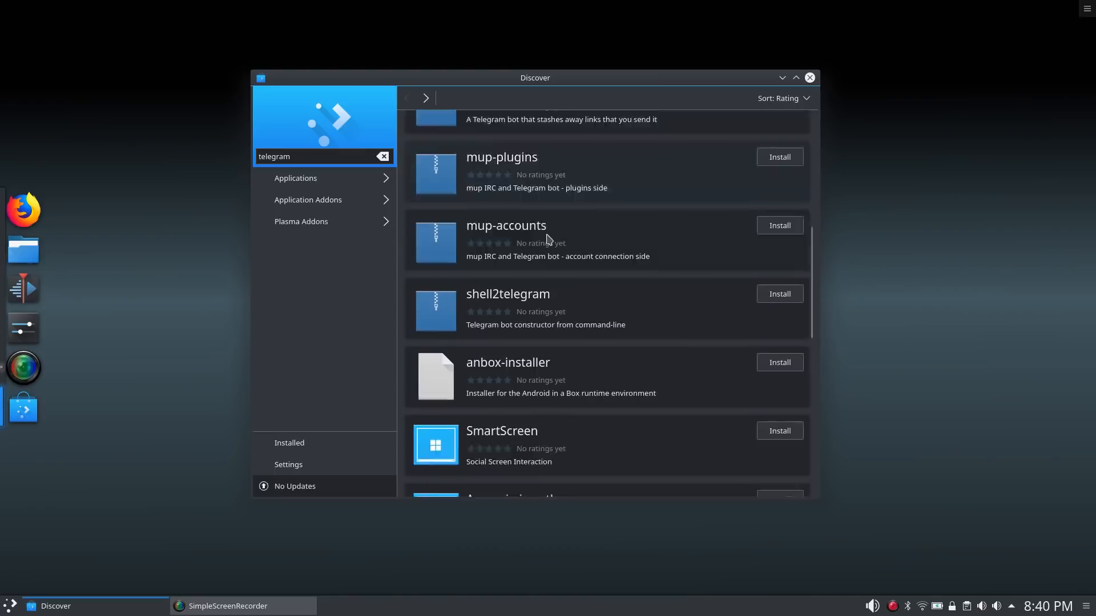
{"action": "scroll", "coordinate": [549, 239], "scroll_direction": "down", "scroll_amount": 2}
{"action": "scroll", "coordinate": [548, 240], "scroll_direction": "up", "scroll_amount": 2}
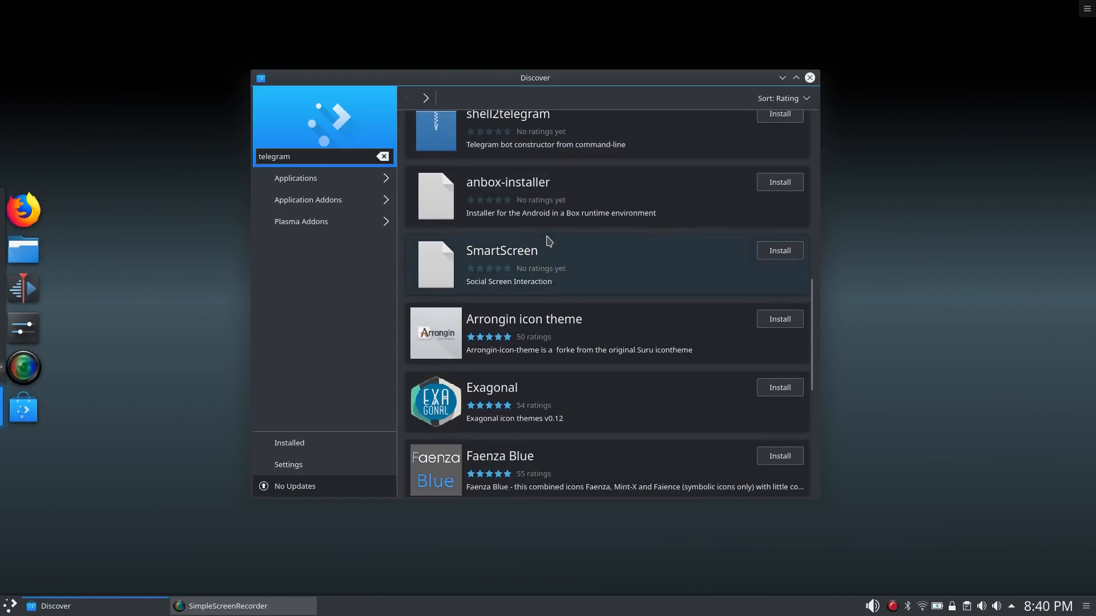
{"action": "scroll", "coordinate": [548, 240], "scroll_direction": "up", "scroll_amount": 10}
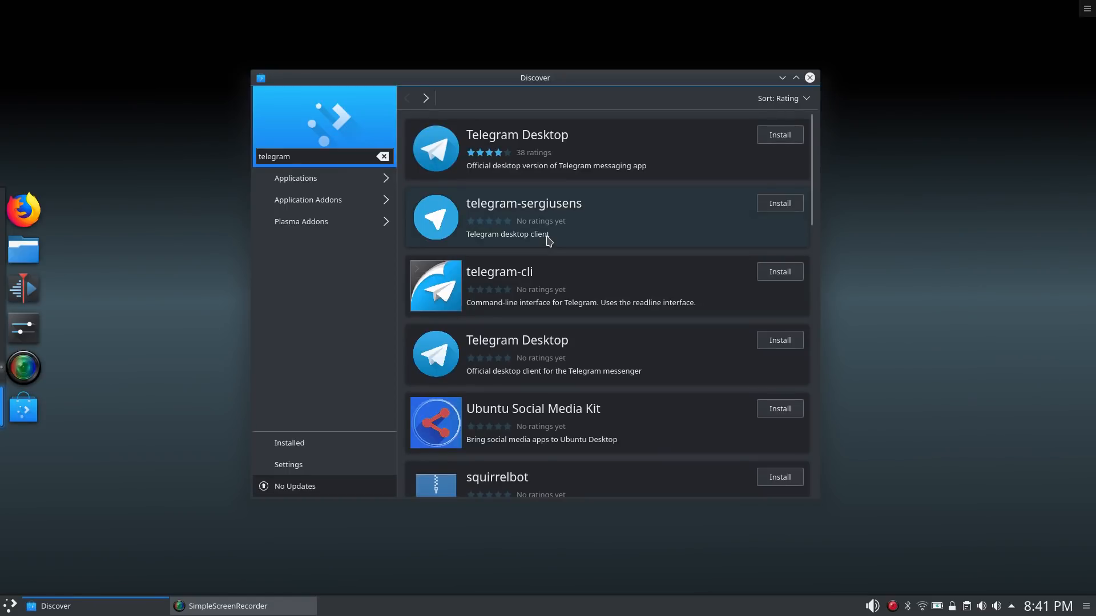
{"action": "scroll", "coordinate": [548, 240], "scroll_direction": "down", "scroll_amount": 1}
{"action": "scroll", "coordinate": [548, 272], "scroll_direction": "up", "scroll_amount": 1}
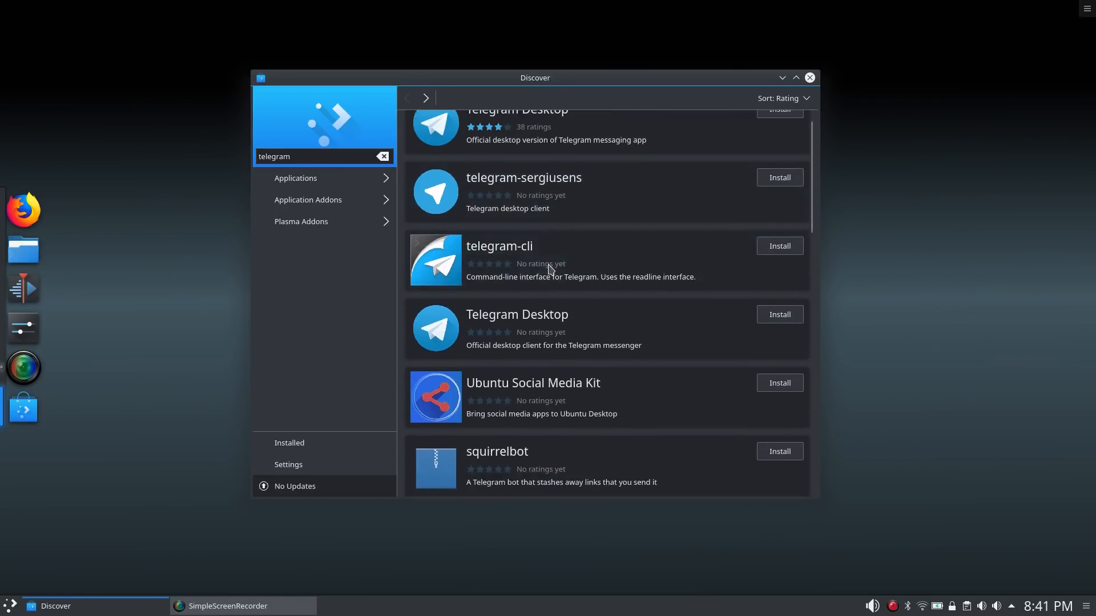
{"action": "left_click", "coordinate": [528, 349]}
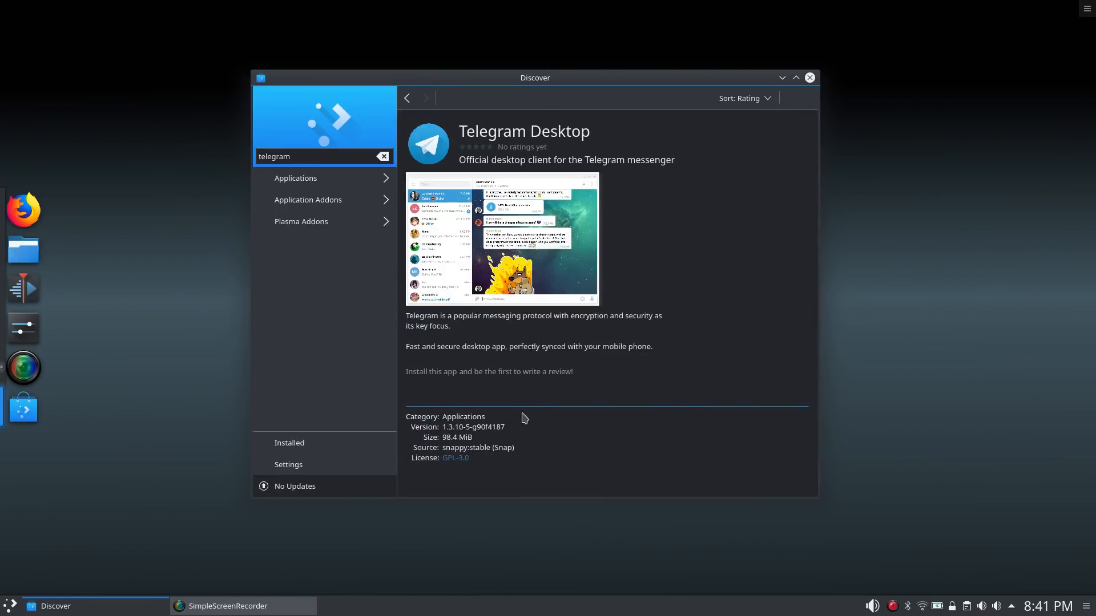
{"action": "left_click", "coordinate": [407, 98]}
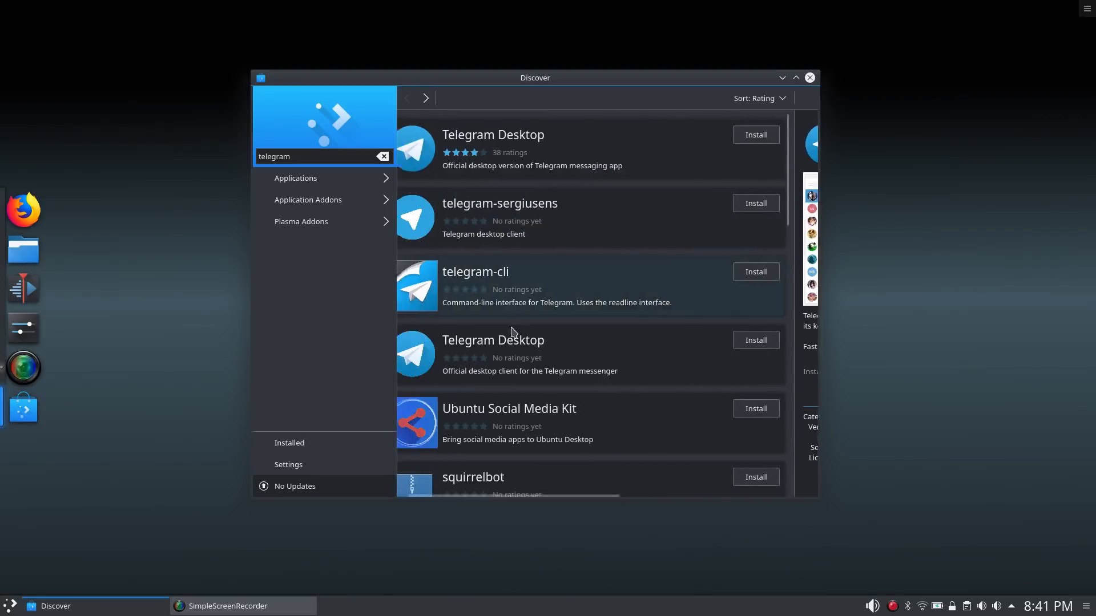
{"action": "left_click", "coordinate": [481, 285]}
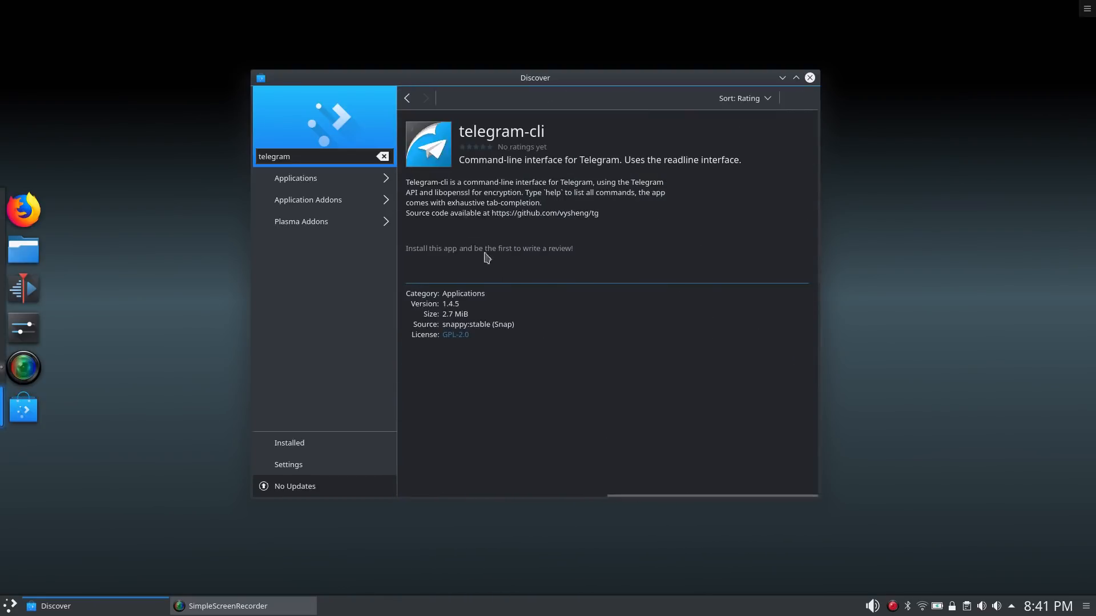
{"action": "left_click", "coordinate": [407, 102]}
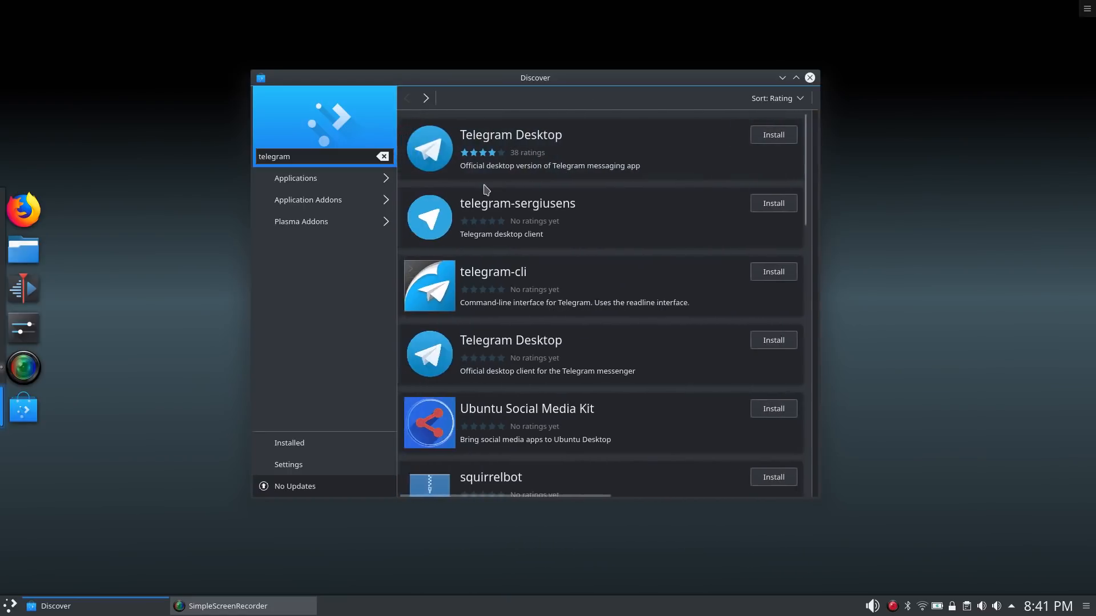
{"action": "left_click", "coordinate": [502, 238]}
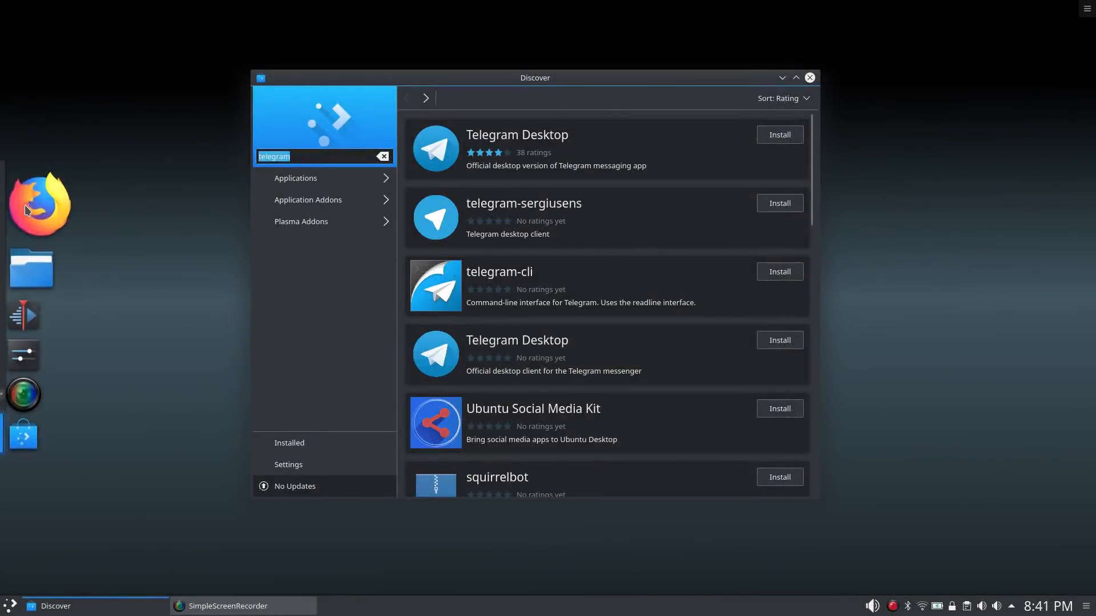
- Switch to Firefox, open the flatpak.org website from the Google results, and go on to the Flathub home page
{"action": "left_click", "coordinate": [30, 212]}
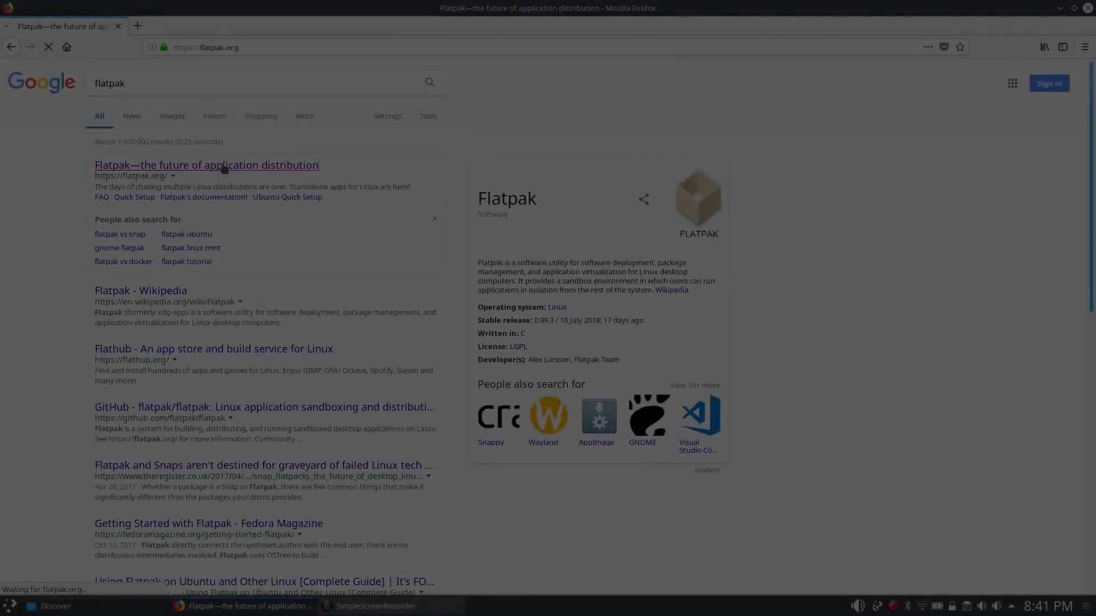
{"action": "left_click", "coordinate": [221, 165]}
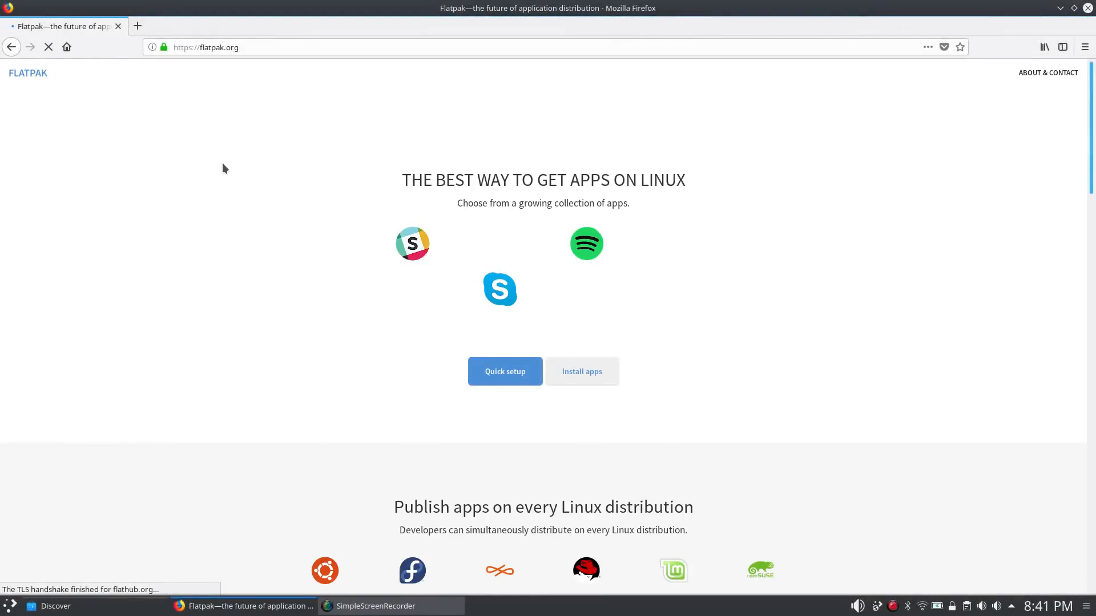
{"action": "scroll", "coordinate": [570, 240], "scroll_direction": "down", "scroll_amount": 3}
{"action": "left_click", "coordinate": [583, 219]}
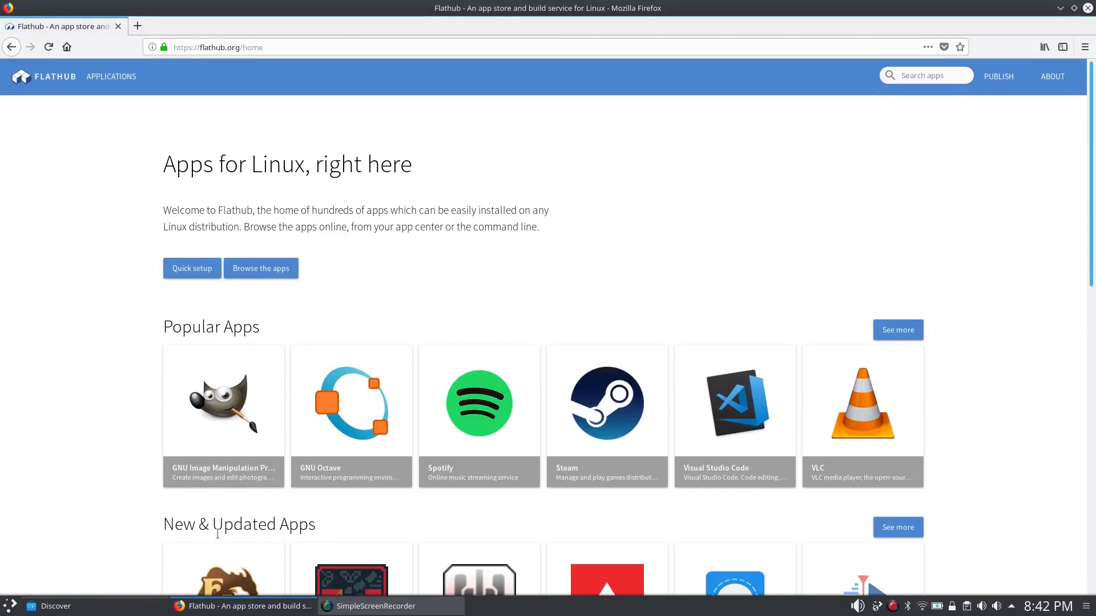
- Switch to Discover, search for "spotify", check the package source on the Spotify details page, and return to the results
{"action": "left_click", "coordinate": [50, 606]}
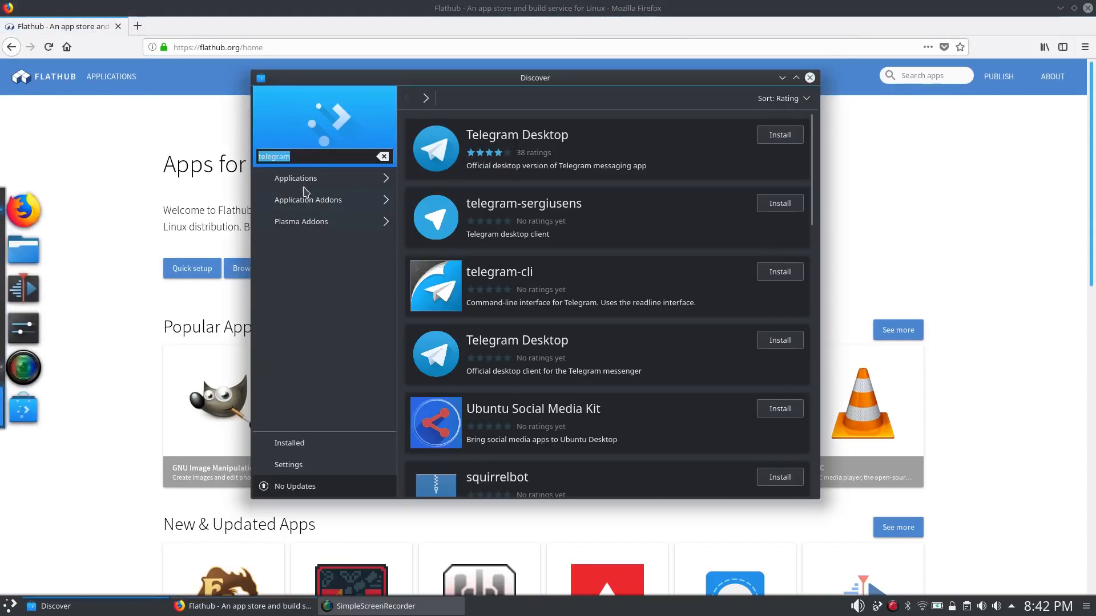
{"action": "type", "text": "spotify"}
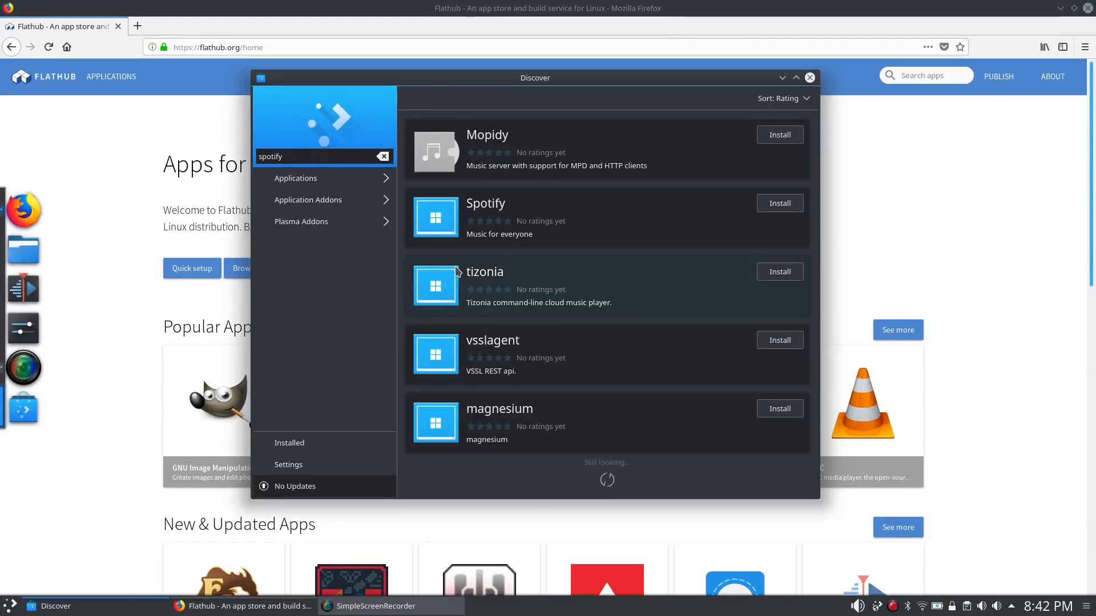
{"action": "left_click", "coordinate": [544, 236]}
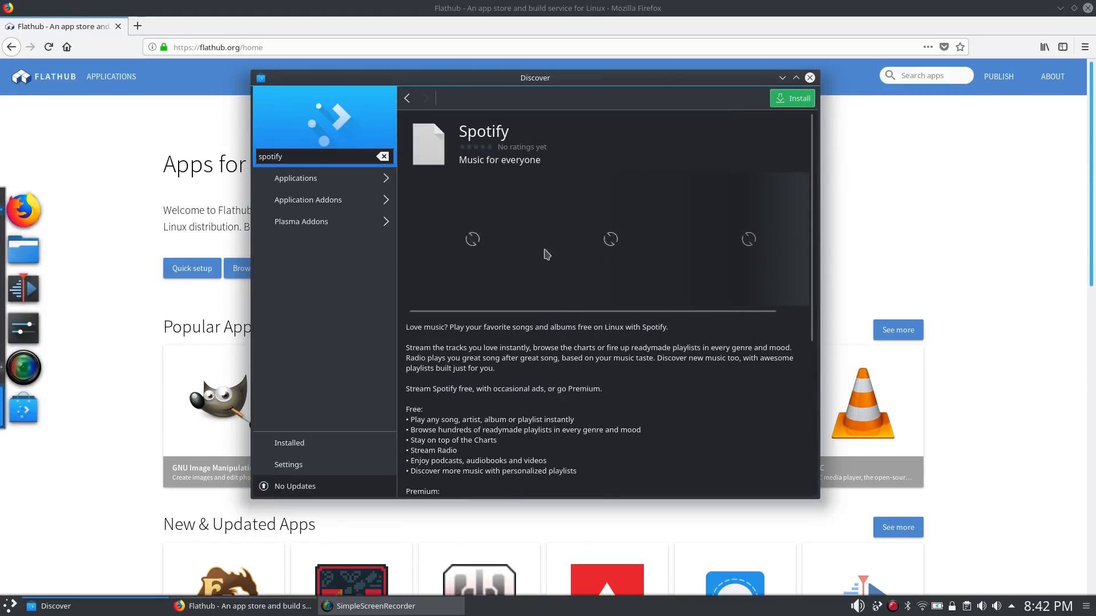
{"action": "scroll", "coordinate": [538, 303], "scroll_direction": "down", "scroll_amount": 3}
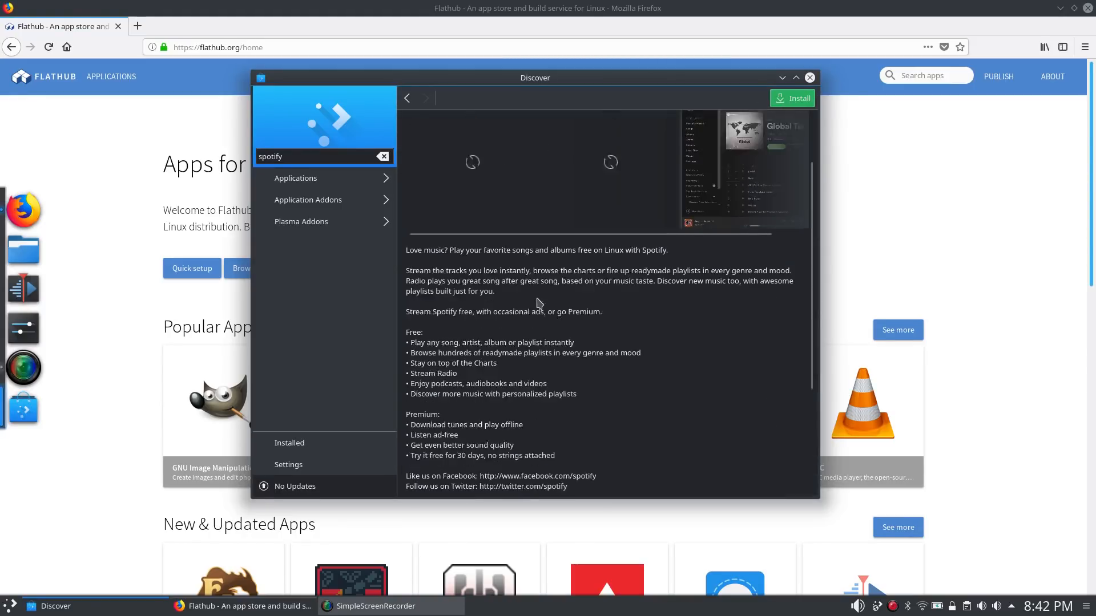
{"action": "scroll", "coordinate": [538, 303], "scroll_direction": "down", "scroll_amount": 1}
{"action": "scroll", "coordinate": [539, 303], "scroll_direction": "down", "scroll_amount": 2}
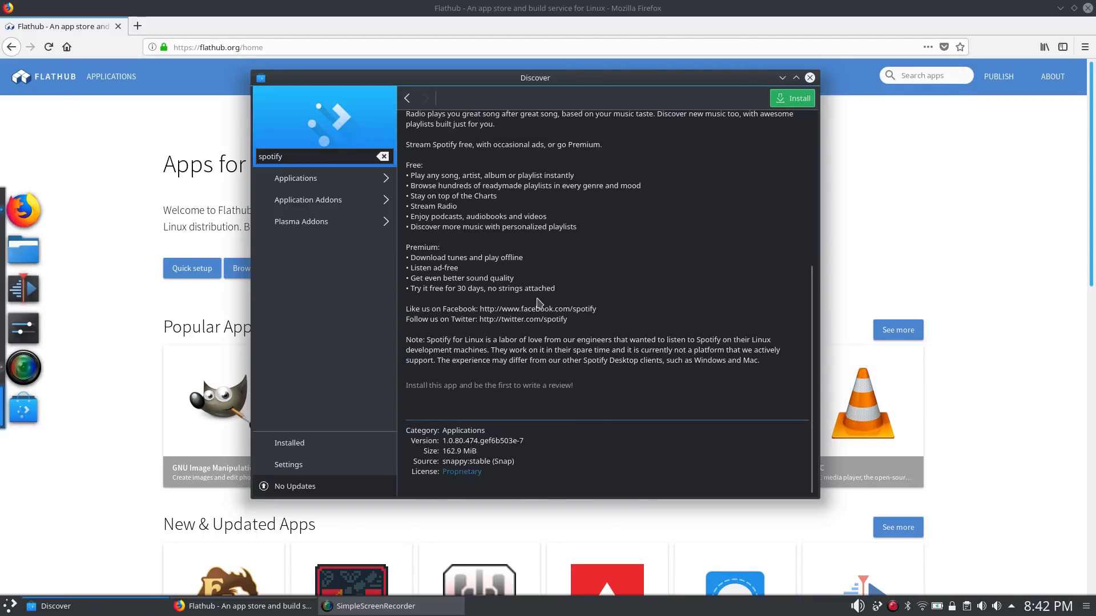
{"action": "scroll", "coordinate": [538, 303], "scroll_direction": "up", "scroll_amount": 6}
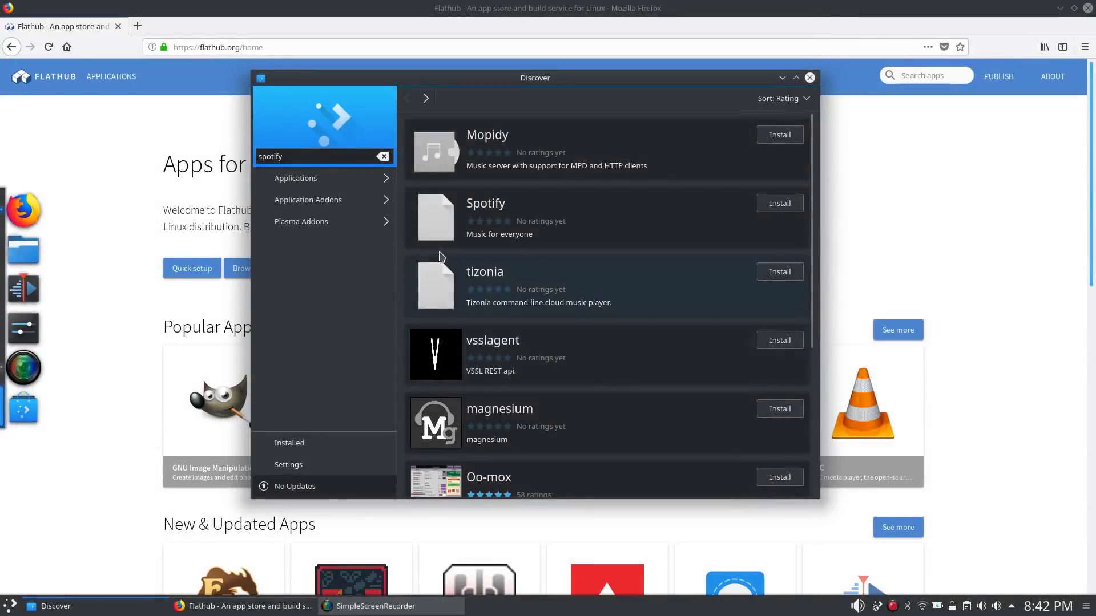
- Return to Flathub in Firefox and open the Flatpak quick setup instructions for Ubuntu
{"action": "left_click", "coordinate": [100, 247]}
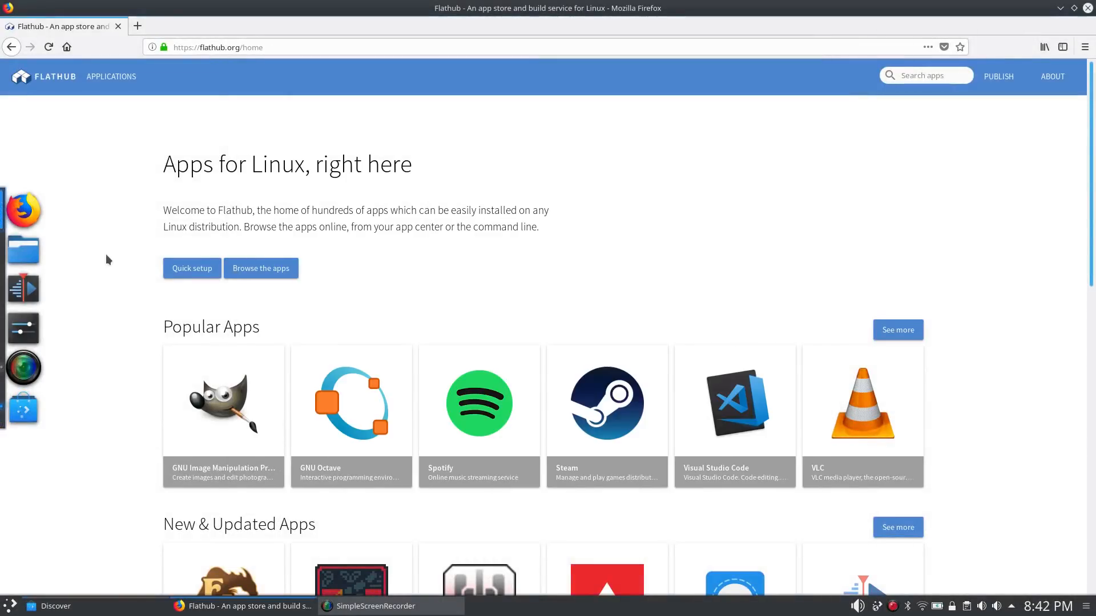
{"action": "left_click", "coordinate": [185, 273]}
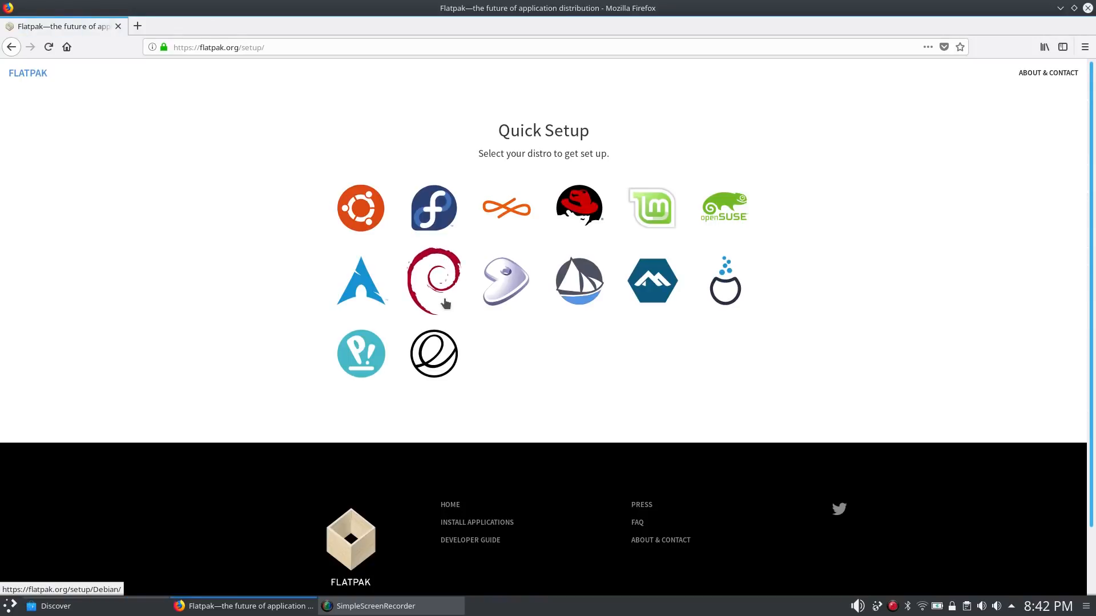
{"action": "left_click", "coordinate": [362, 207]}
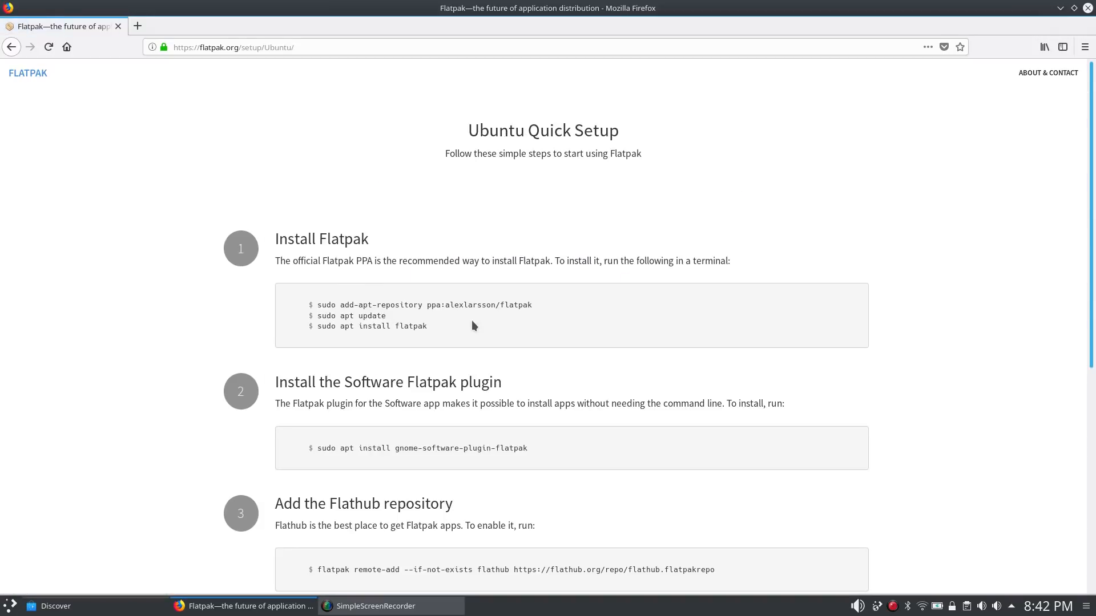
{"action": "scroll", "coordinate": [472, 325], "scroll_direction": "down", "scroll_amount": 3}
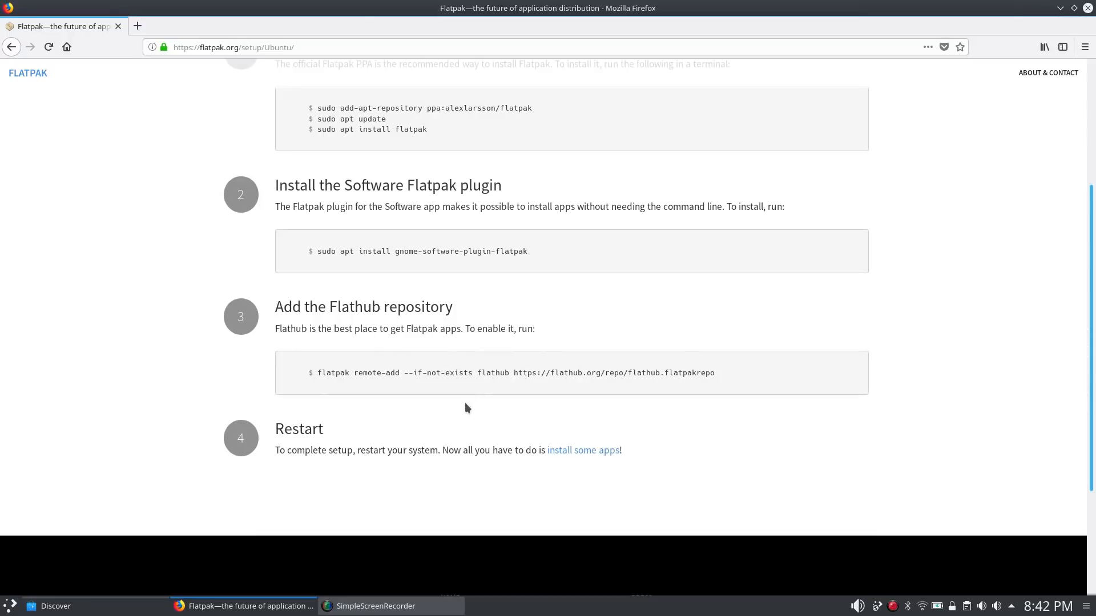
{"action": "left_click_drag", "start_coordinate": [319, 373], "coordinate": [716, 377]}
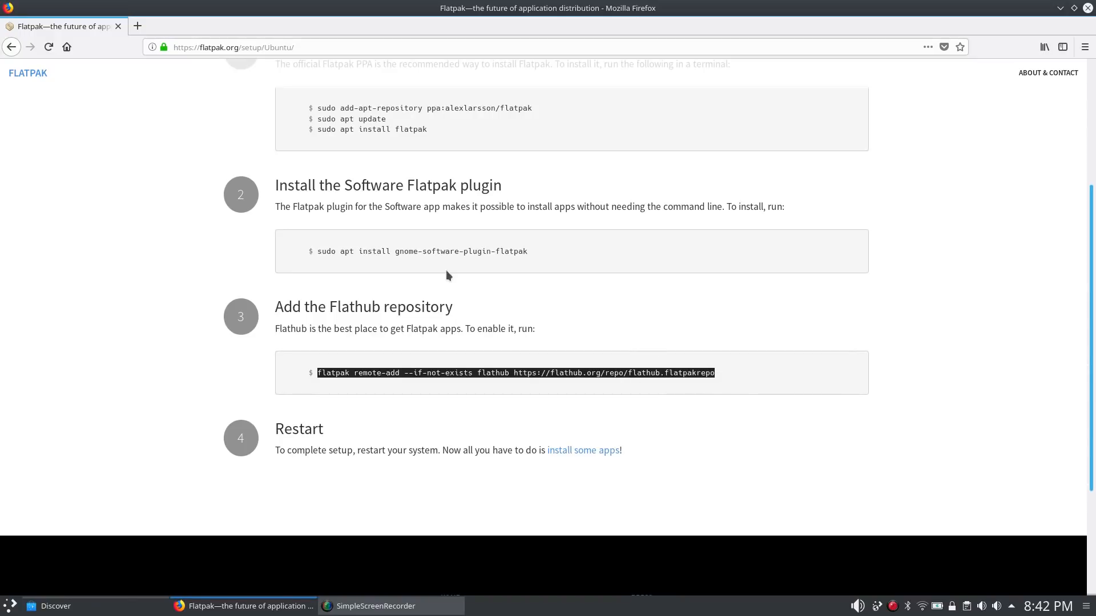
{"action": "right_click", "coordinate": [509, 372]}
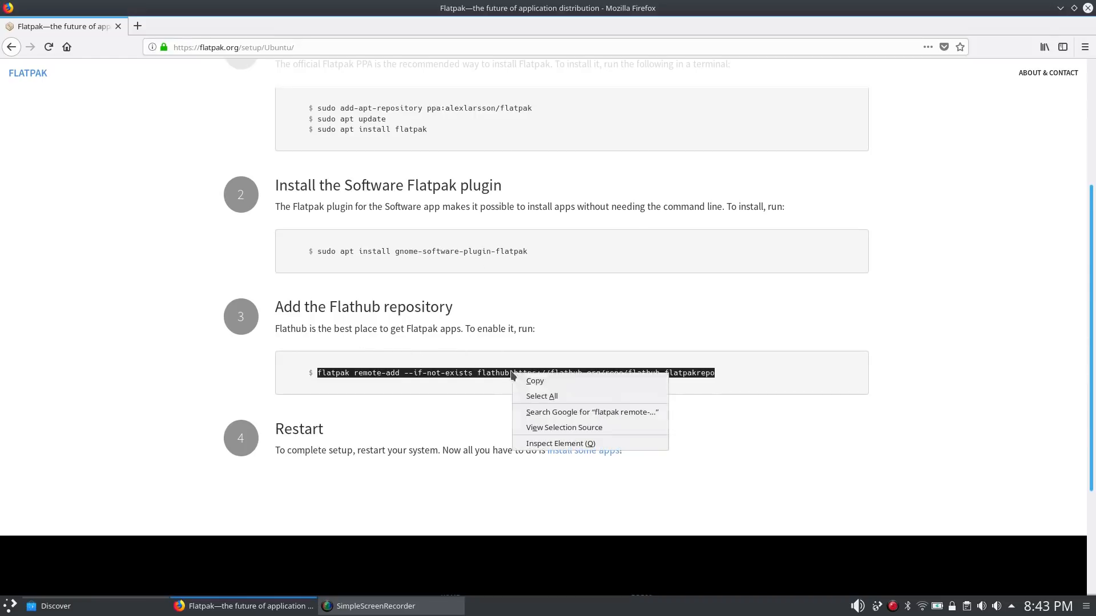
{"action": "left_click", "coordinate": [545, 381]}
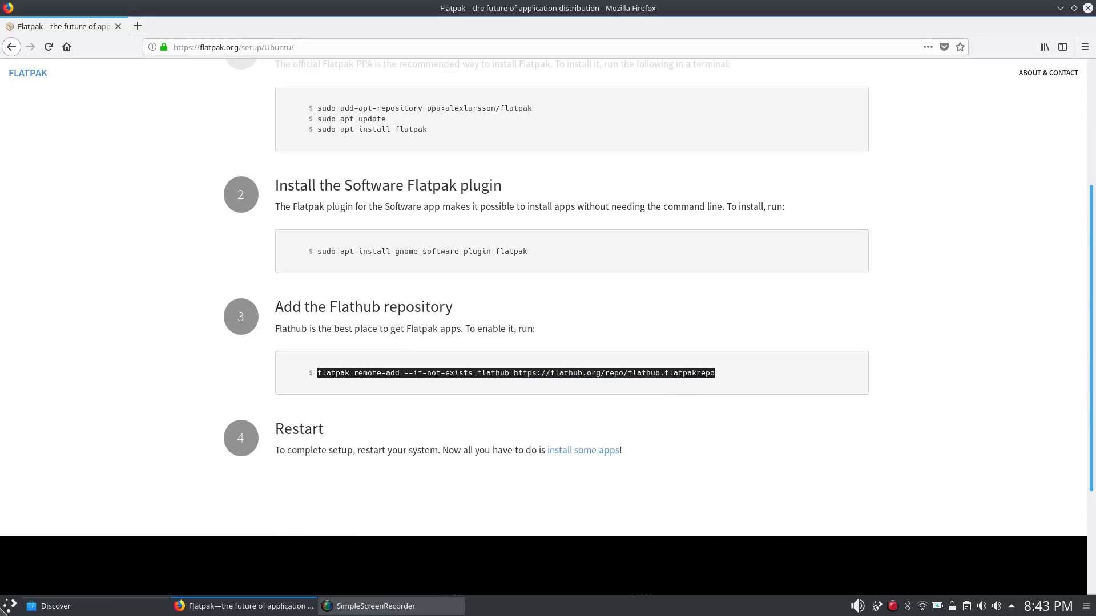
- Find Konsole by searching the installed applications for "kon" and launch it
{"action": "left_click", "coordinate": [7, 608]}
{"action": "type", "text": "kon"}
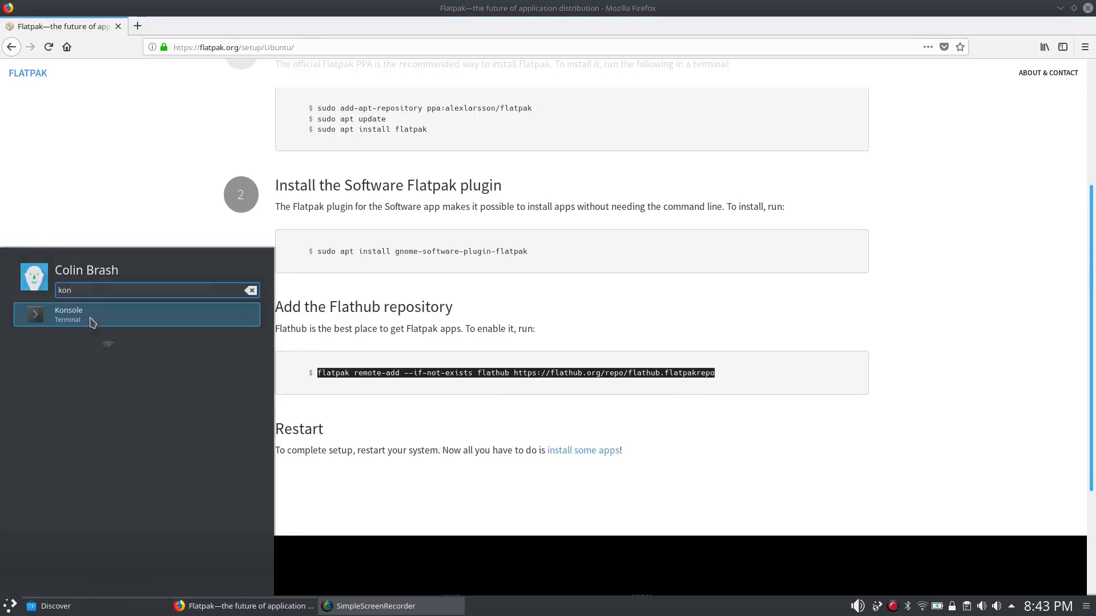
{"action": "left_click", "coordinate": [90, 316]}
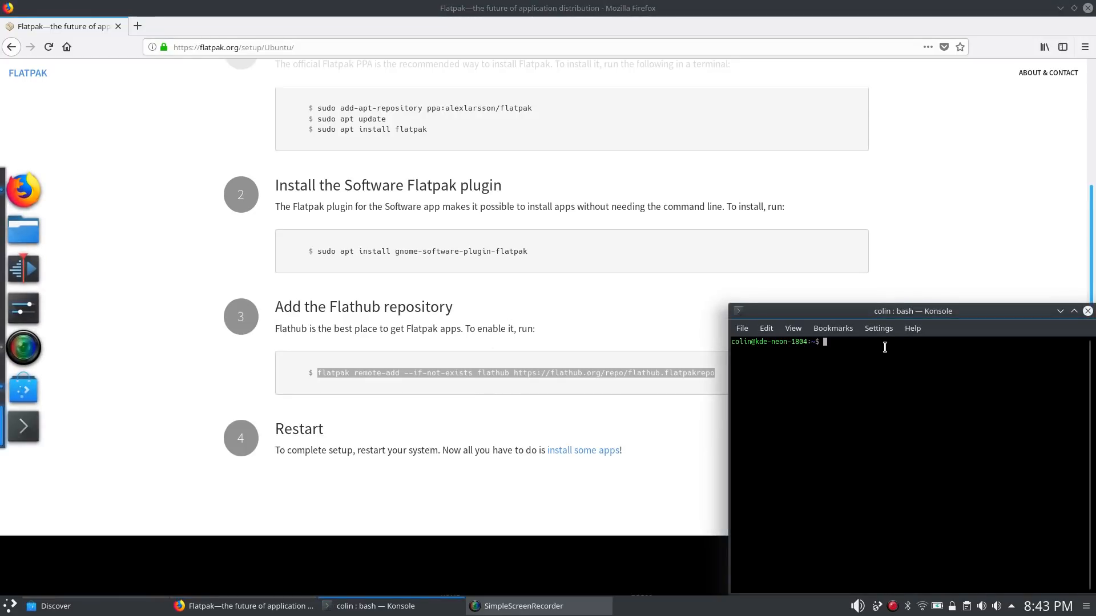
- Paste and run the copied Flathub remote-add command in the terminal, and authenticate the repository change with the account password
{"action": "right_click", "coordinate": [861, 347]}
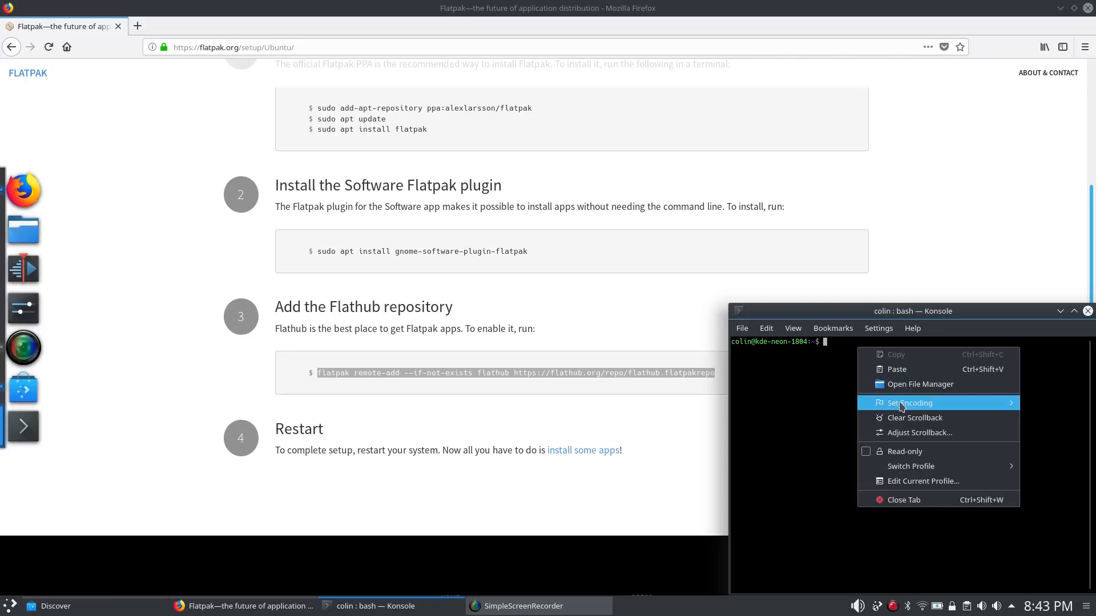
{"action": "left_click", "coordinate": [902, 373]}
{"action": "key", "text": "Return"}
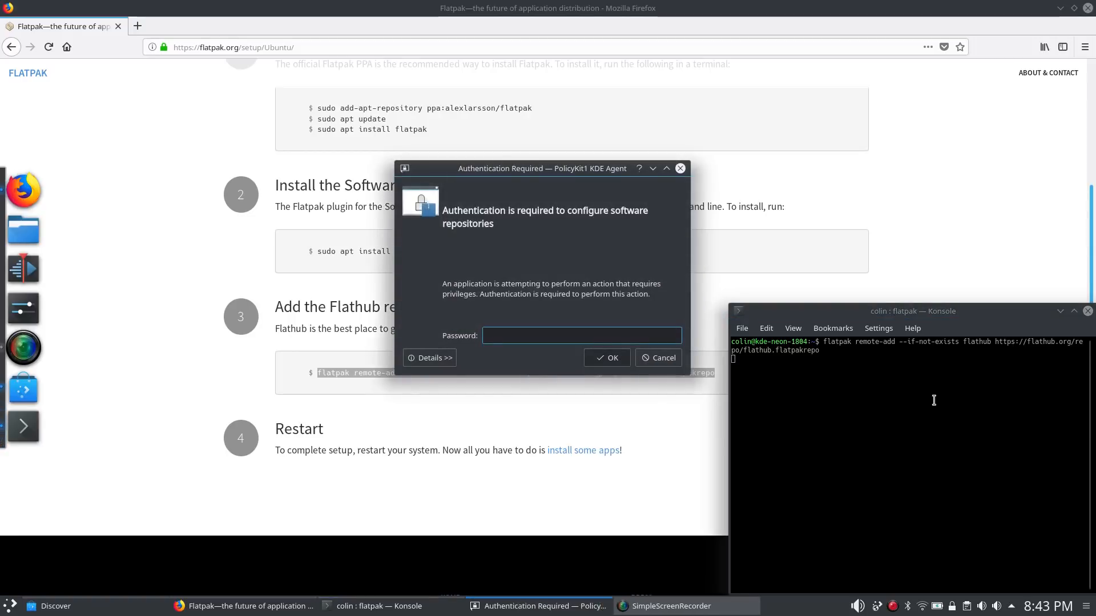
{"action": "type", "text": "********"}
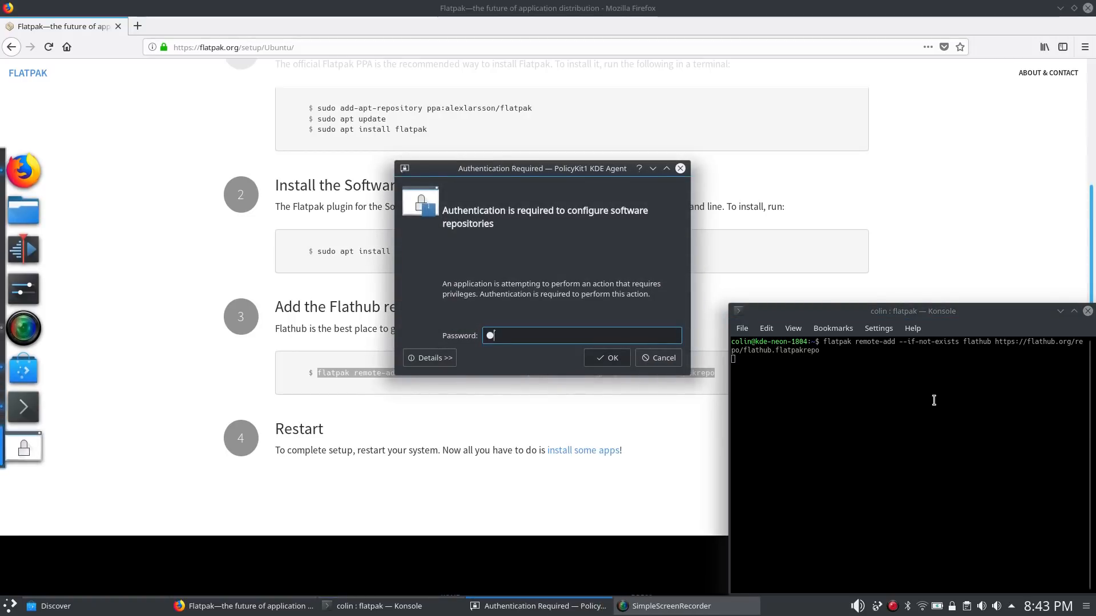
{"action": "key", "text": "Return"}
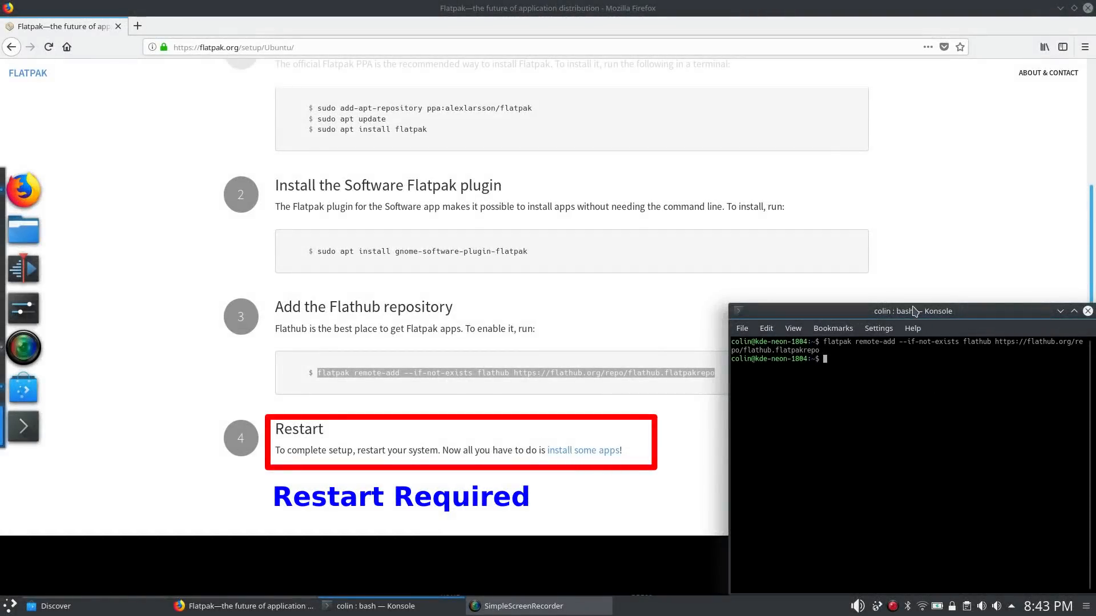
- Move the Konsole window toward the middle of the desktop, and close both Konsole and Discover
{"action": "left_click_drag", "start_coordinate": [915, 312], "coordinate": [648, 237]}
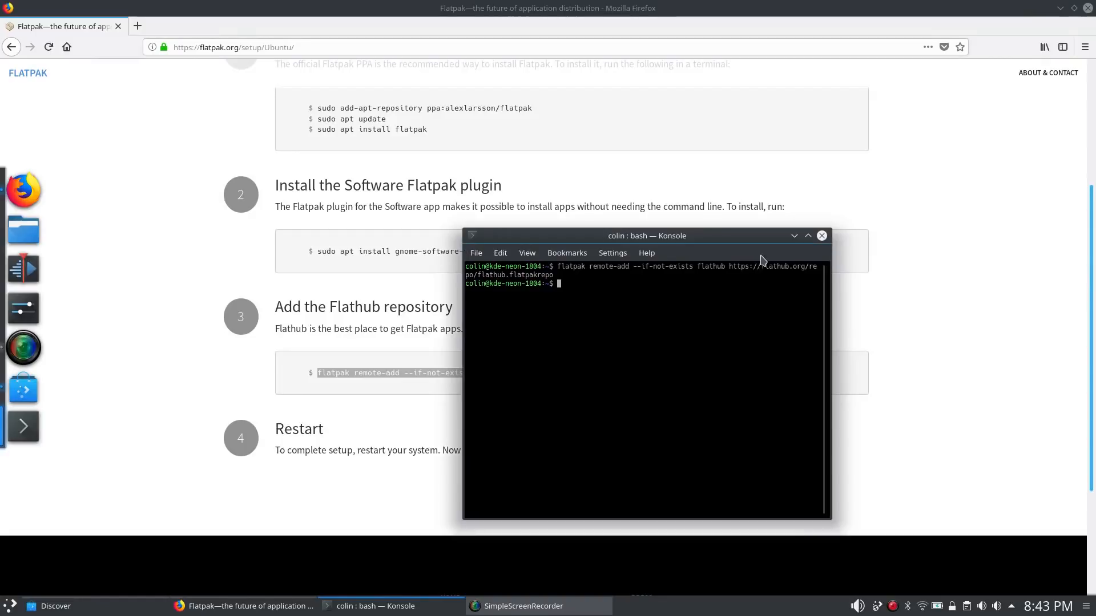
{"action": "left_click", "coordinate": [822, 235]}
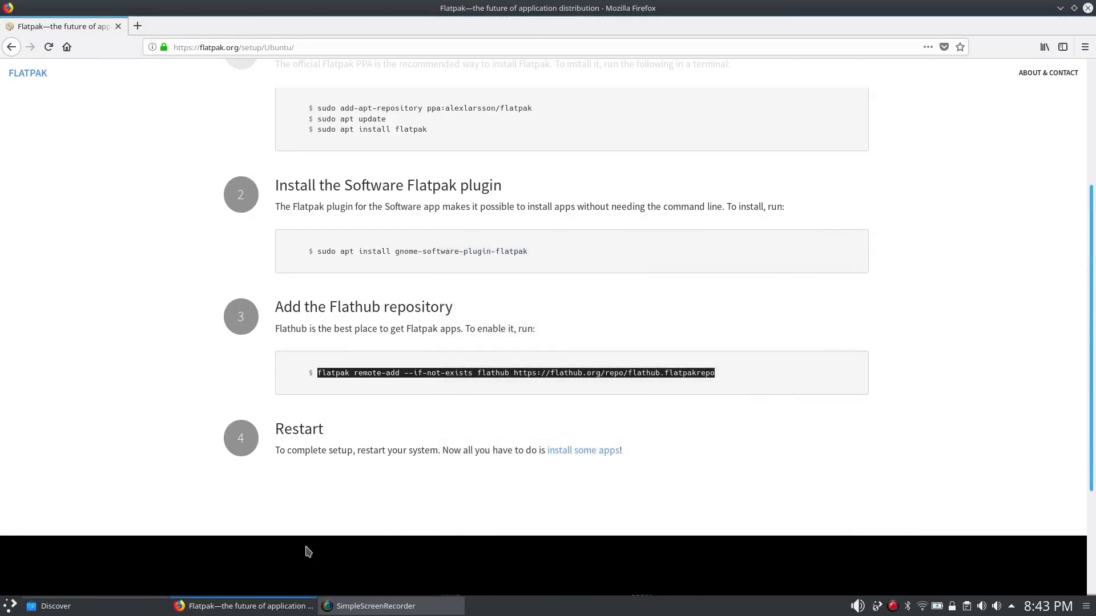
{"action": "left_click", "coordinate": [85, 605]}
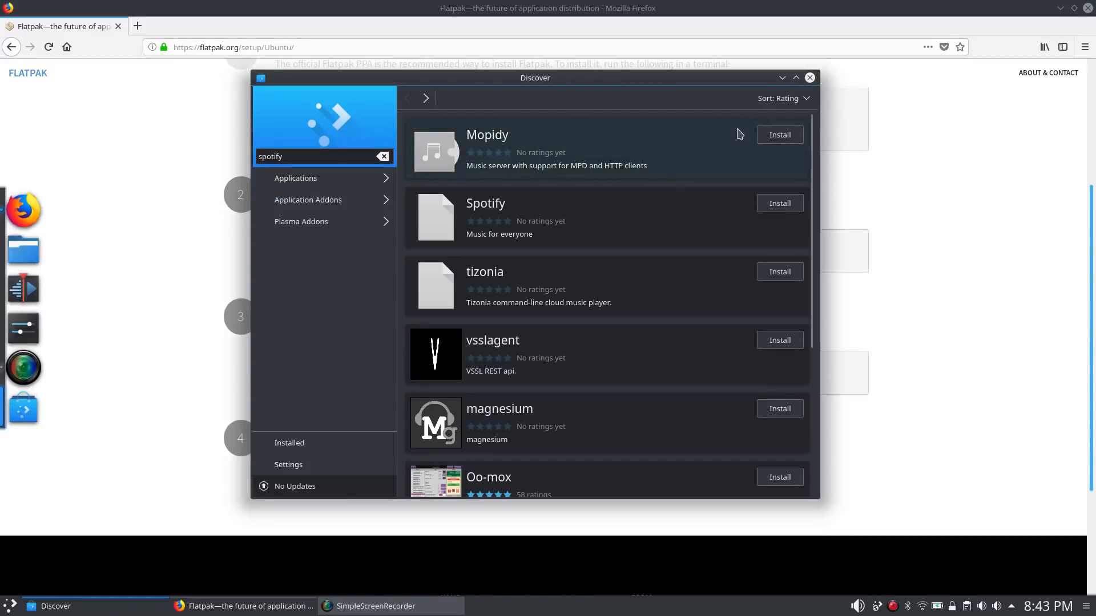
{"action": "left_click", "coordinate": [809, 77]}
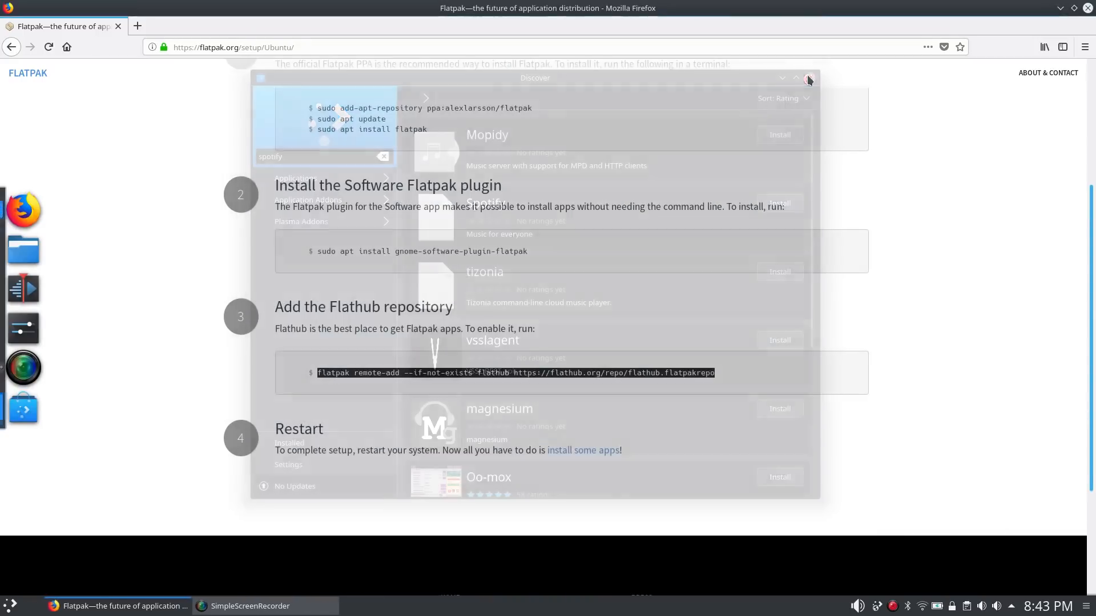
- Reopen Discover and search the software catalogue for "spotify"
{"action": "left_click", "coordinate": [11, 606]}
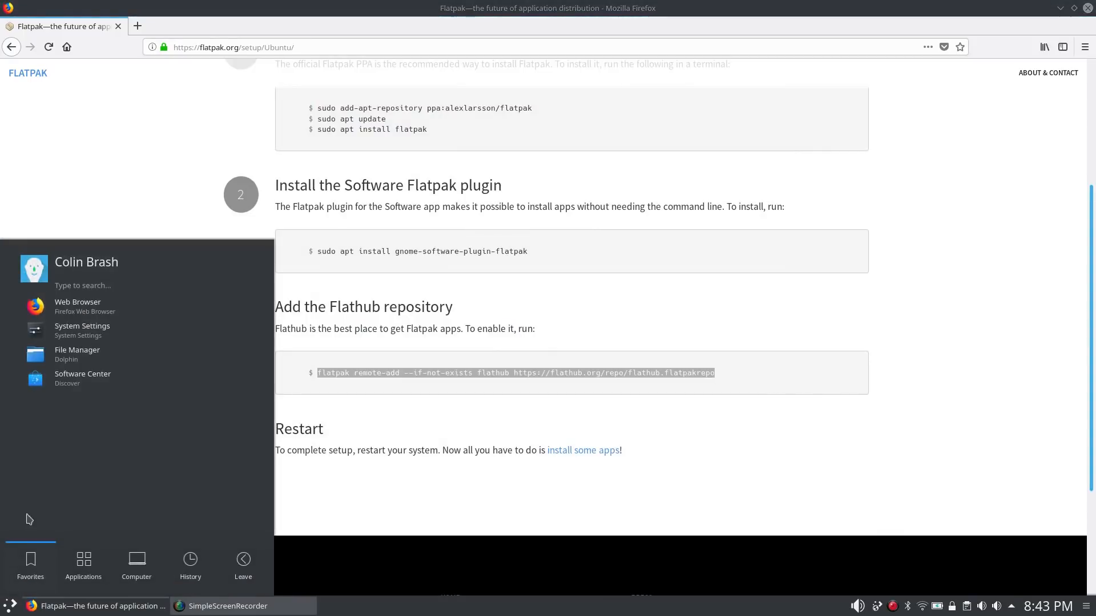
{"action": "left_click", "coordinate": [57, 378]}
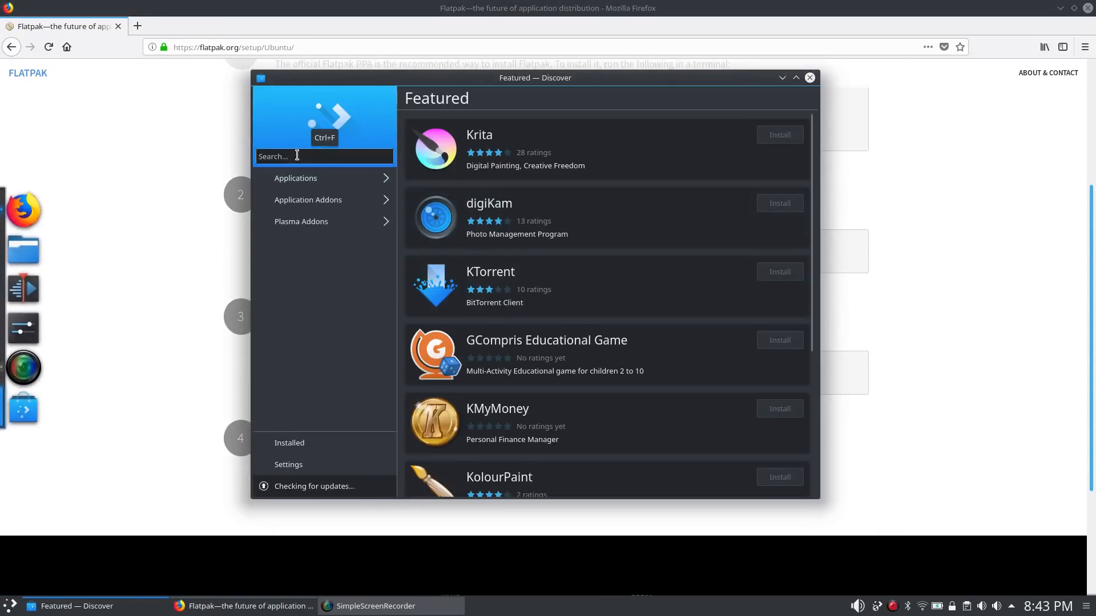
{"action": "left_click", "coordinate": [297, 155]}
{"action": "type", "text": "spotify"}
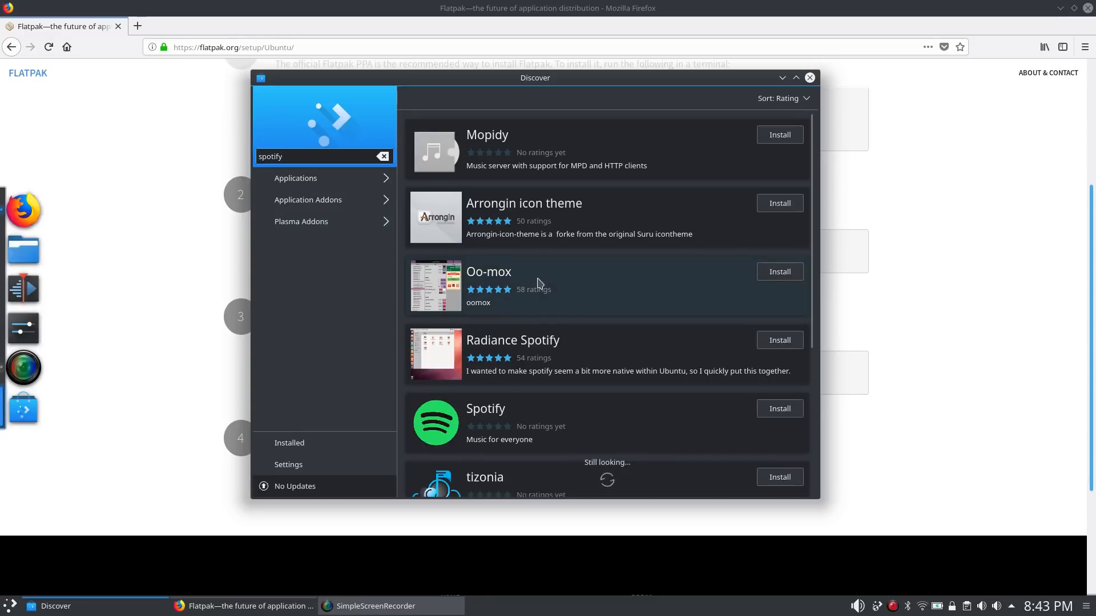
{"action": "scroll", "coordinate": [540, 284], "scroll_direction": "down", "scroll_amount": 3}
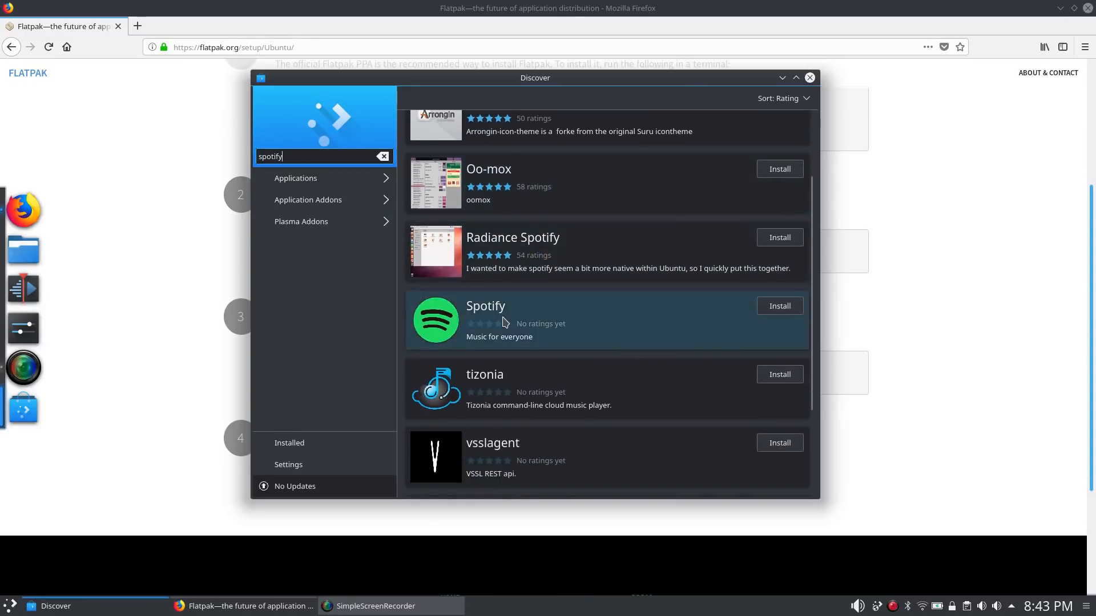
- Read the details of the Spotify entry described as "Music for everyone", then return and look through the remaining search results
{"action": "left_click", "coordinate": [506, 323]}
{"action": "scroll", "coordinate": [505, 323], "scroll_direction": "down", "scroll_amount": 3}
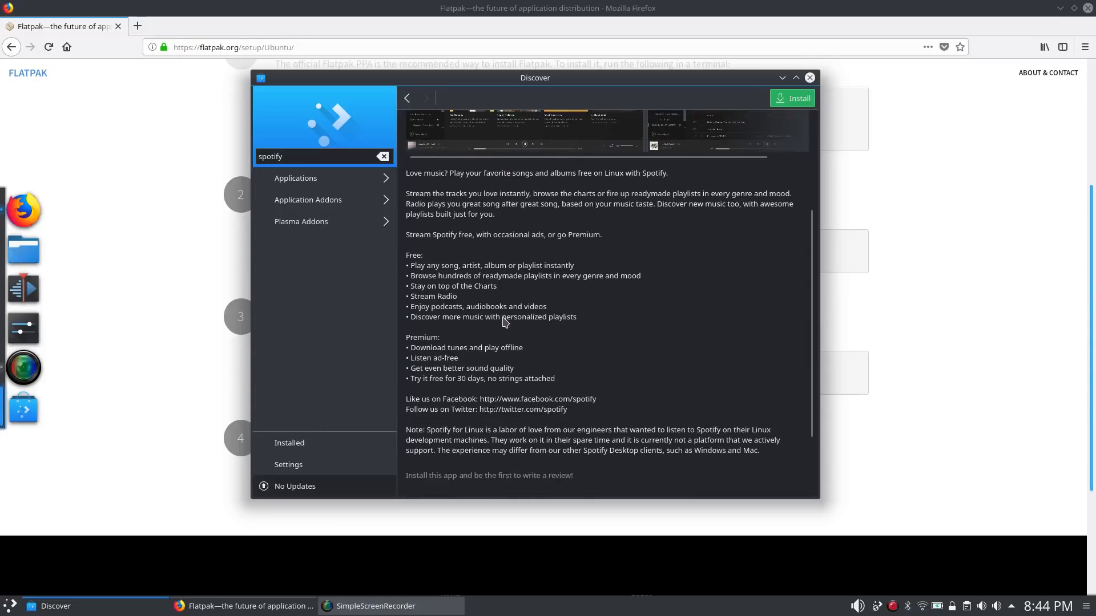
{"action": "scroll", "coordinate": [505, 323], "scroll_direction": "down", "scroll_amount": 2}
{"action": "scroll", "coordinate": [505, 322], "scroll_direction": "up", "scroll_amount": 4}
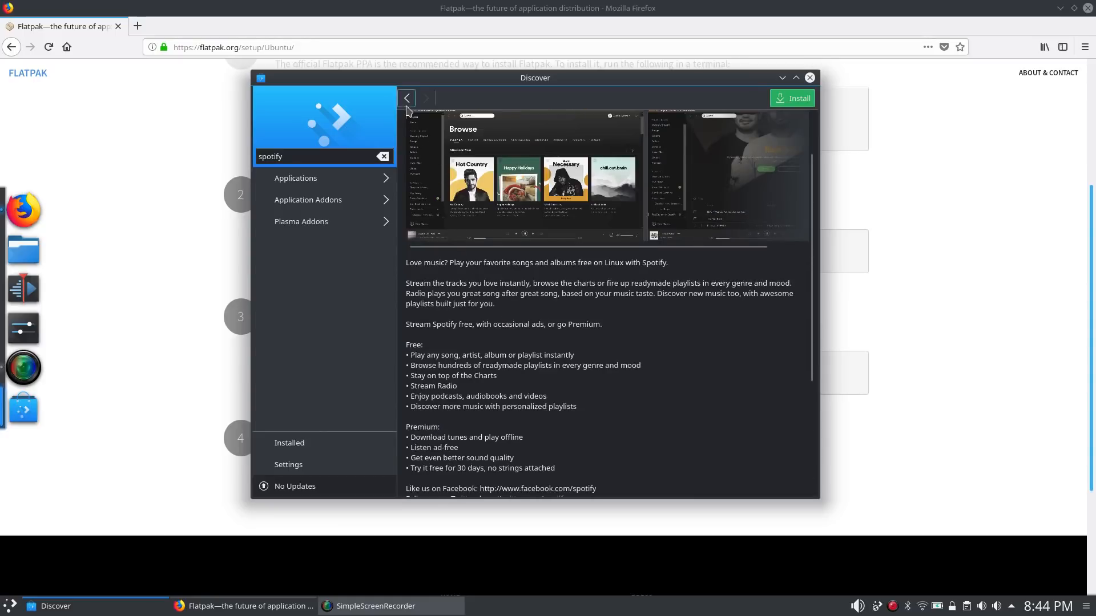
{"action": "left_click", "coordinate": [407, 100]}
{"action": "scroll", "coordinate": [479, 219], "scroll_direction": "down", "scroll_amount": 3}
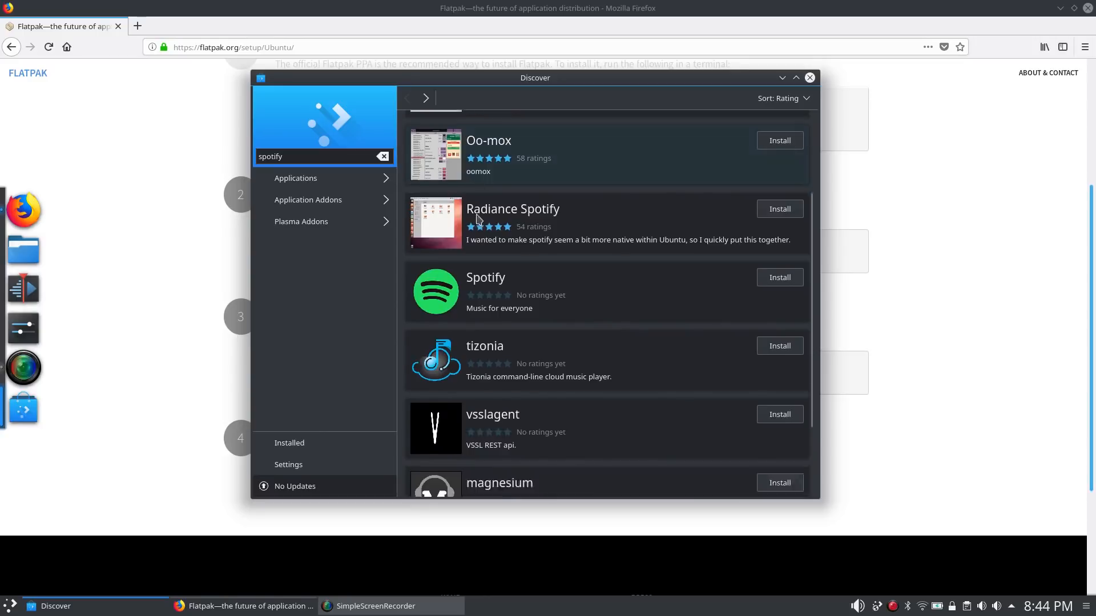
{"action": "scroll", "coordinate": [480, 223], "scroll_direction": "up", "scroll_amount": 4}
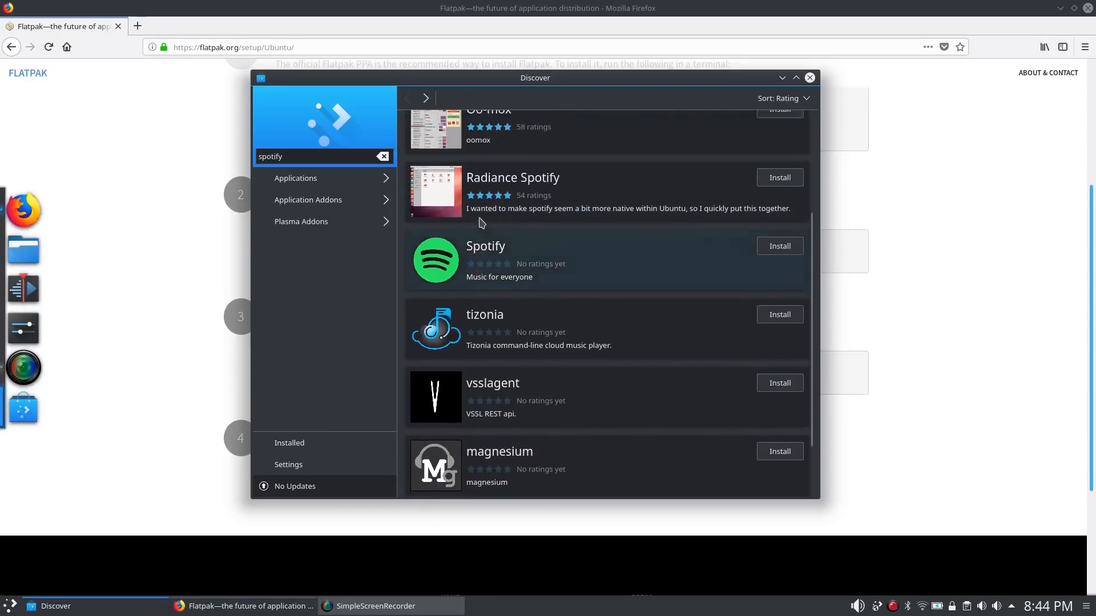
{"action": "scroll", "coordinate": [479, 222], "scroll_direction": "down", "scroll_amount": 4}
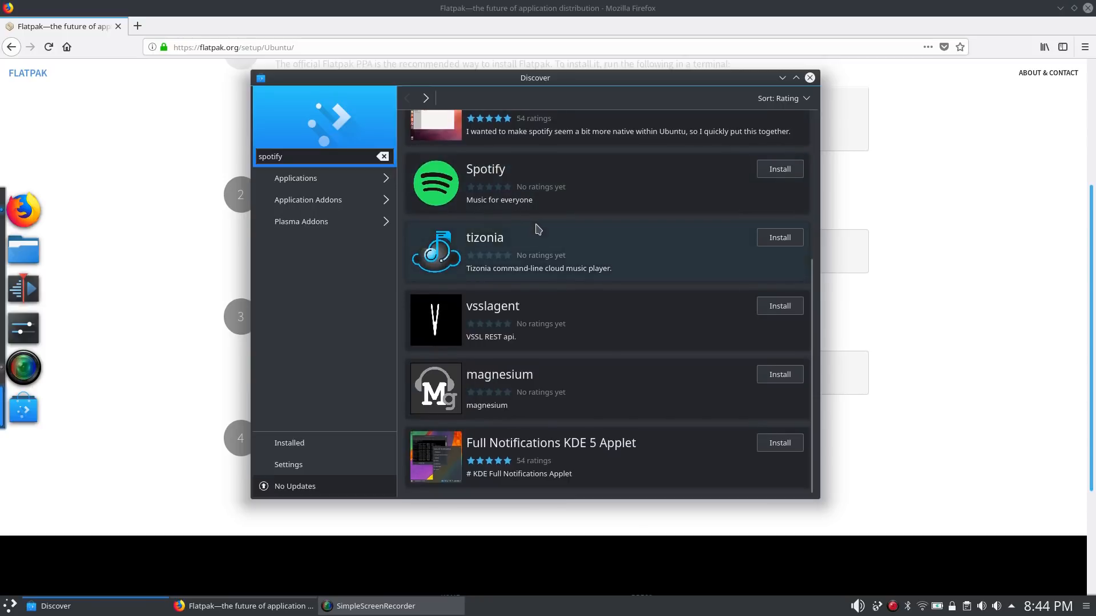
- Close both Discover and the Firefox window with the Flatpak setup page
{"action": "left_click", "coordinate": [810, 78]}
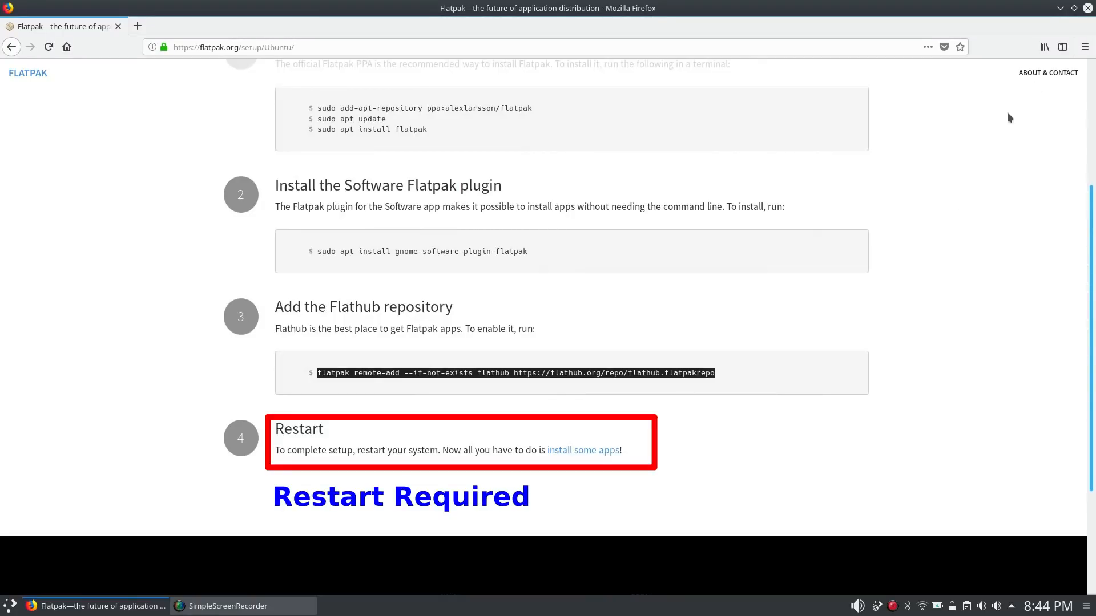
{"action": "left_click", "coordinate": [1088, 8]}
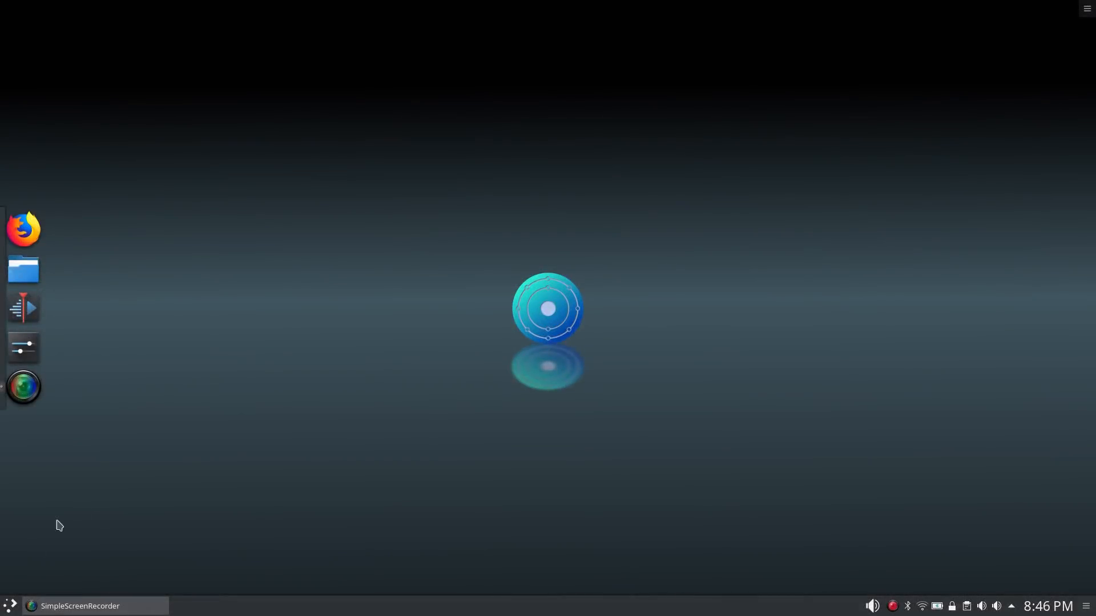
- Launch Discover from the desktop, search for "spotify", and look through the result list for Spotify entries
{"action": "left_click", "coordinate": [8, 606]}
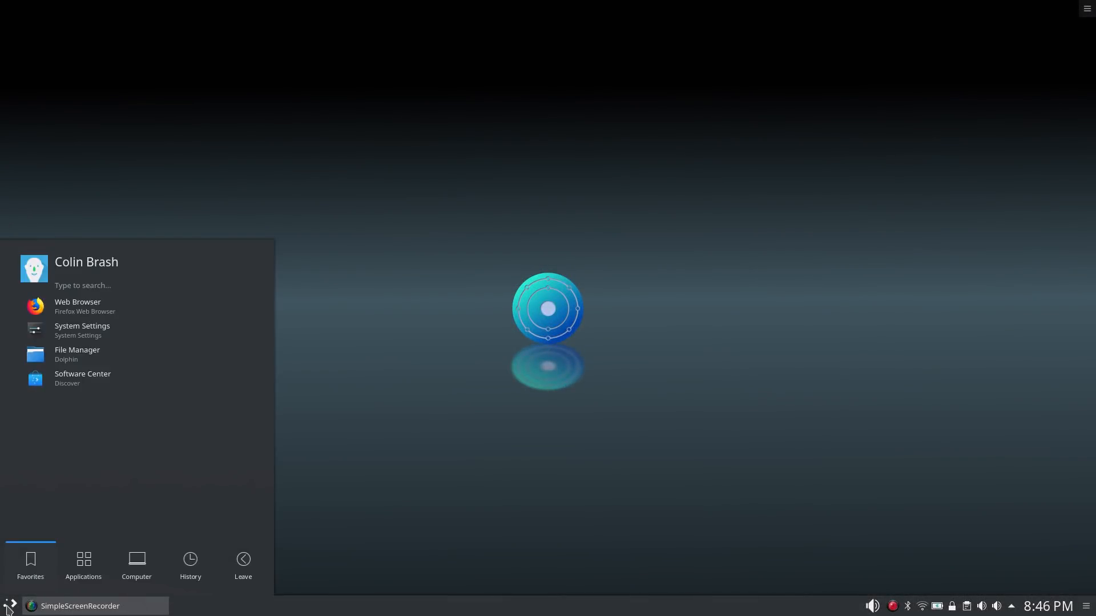
{"action": "left_click", "coordinate": [76, 380]}
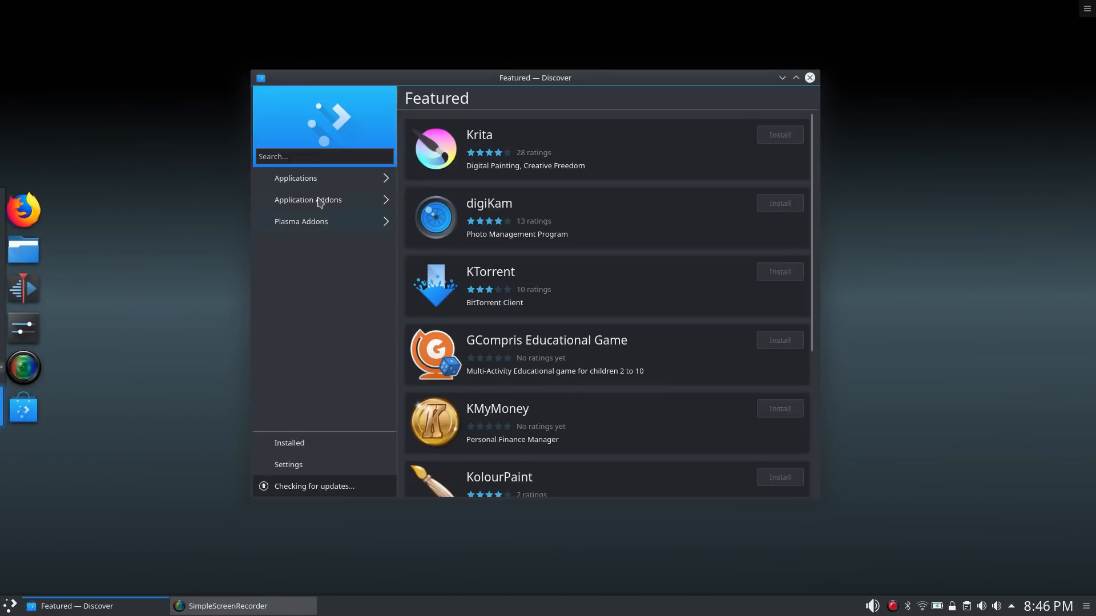
{"action": "left_click", "coordinate": [301, 156]}
{"action": "type", "text": "spotify"}
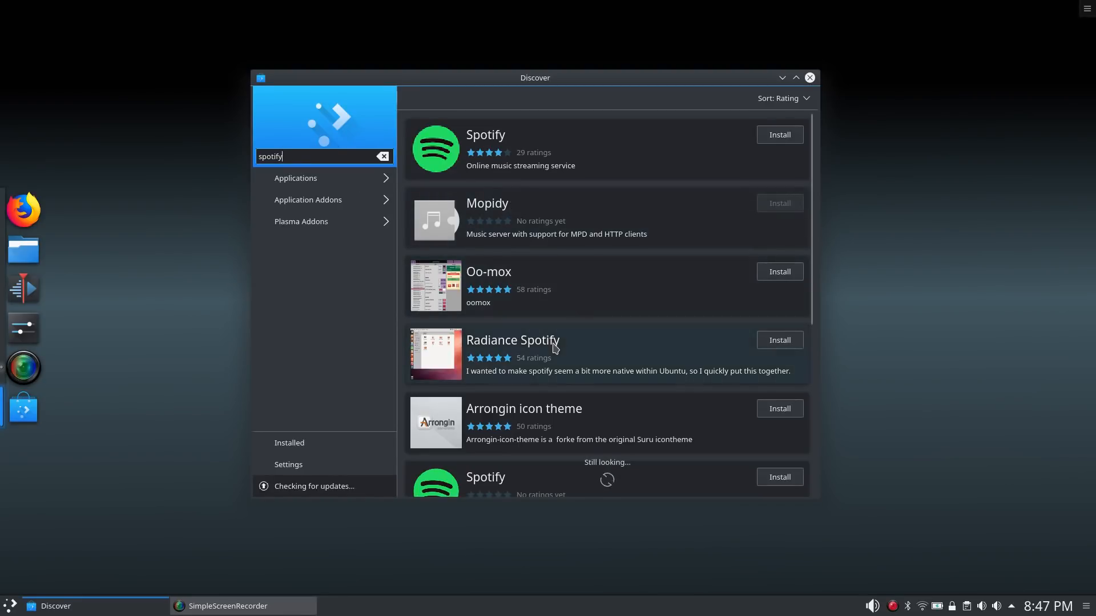
{"action": "scroll", "coordinate": [514, 283], "scroll_direction": "down", "scroll_amount": 3}
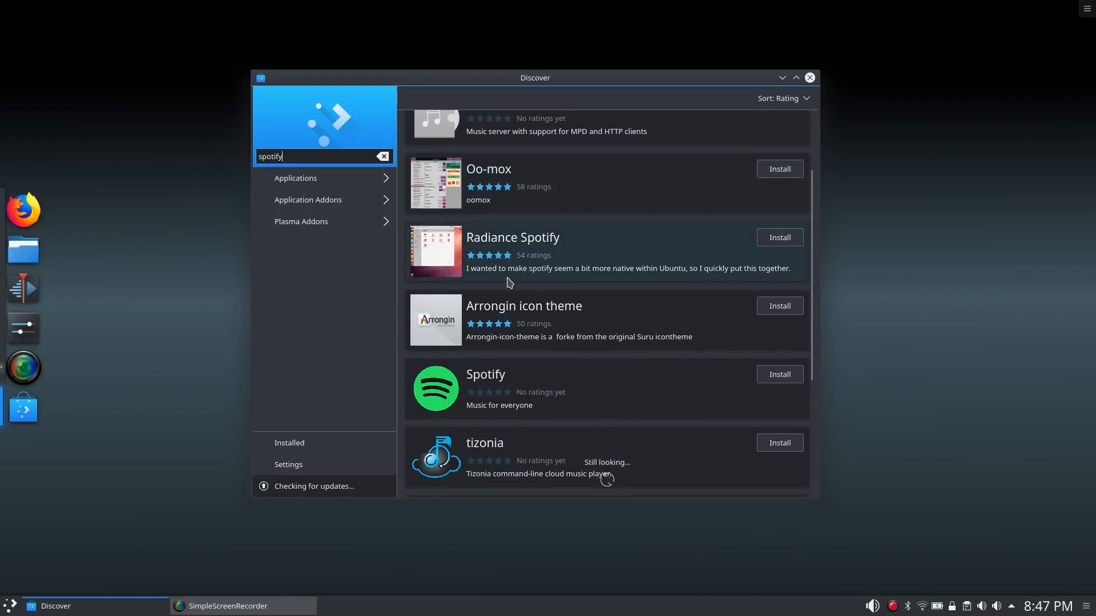
{"action": "scroll", "coordinate": [510, 283], "scroll_direction": "up", "scroll_amount": 3}
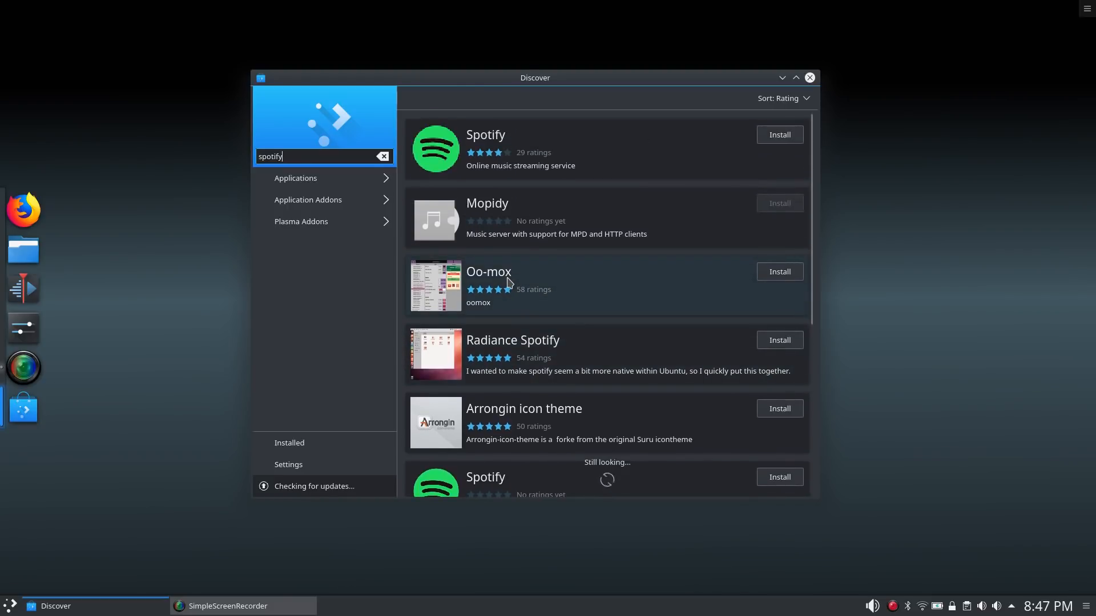
{"action": "scroll", "coordinate": [519, 153], "scroll_direction": "down", "scroll_amount": 5}
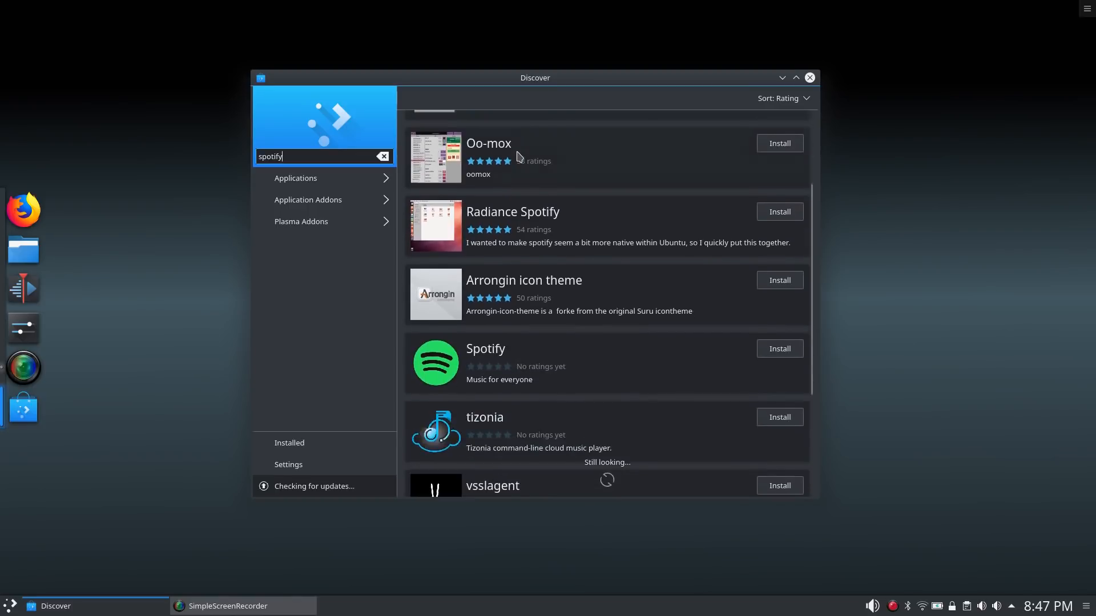
{"action": "scroll", "coordinate": [517, 155], "scroll_direction": "up", "scroll_amount": 5}
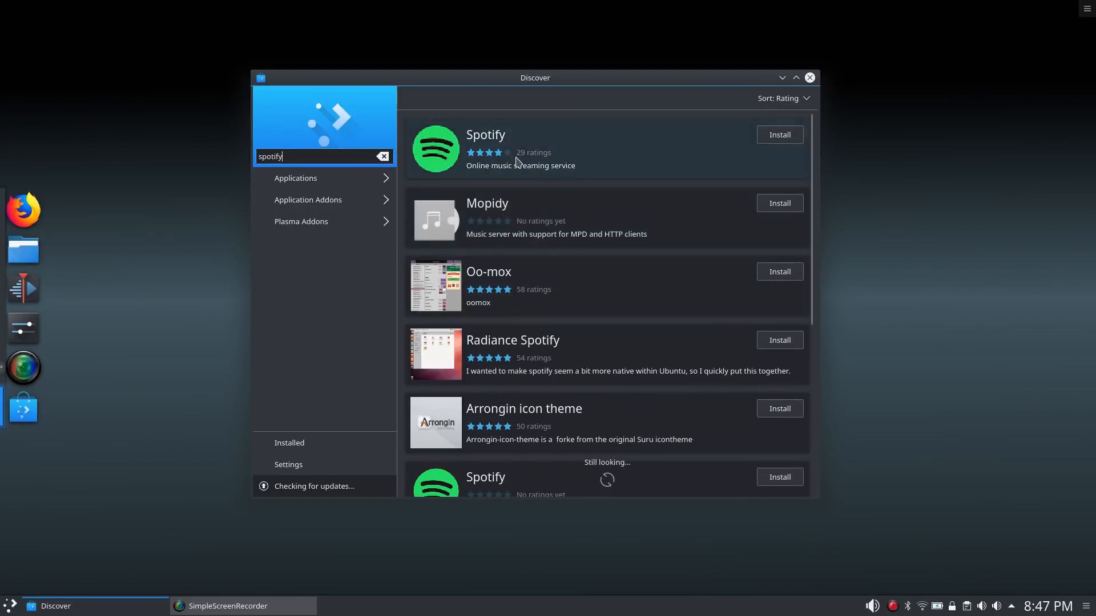
- Check the source of the Spotify entry described as "Online music streaming service", and return to the search results
{"action": "left_click", "coordinate": [517, 161]}
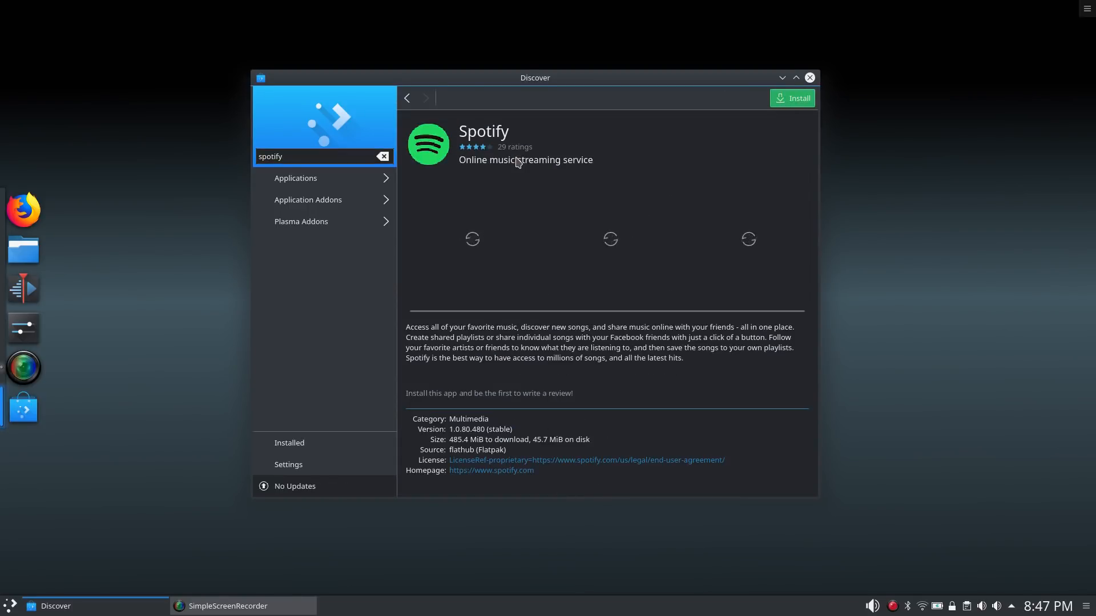
{"action": "scroll", "coordinate": [485, 260], "scroll_direction": "down", "scroll_amount": 3}
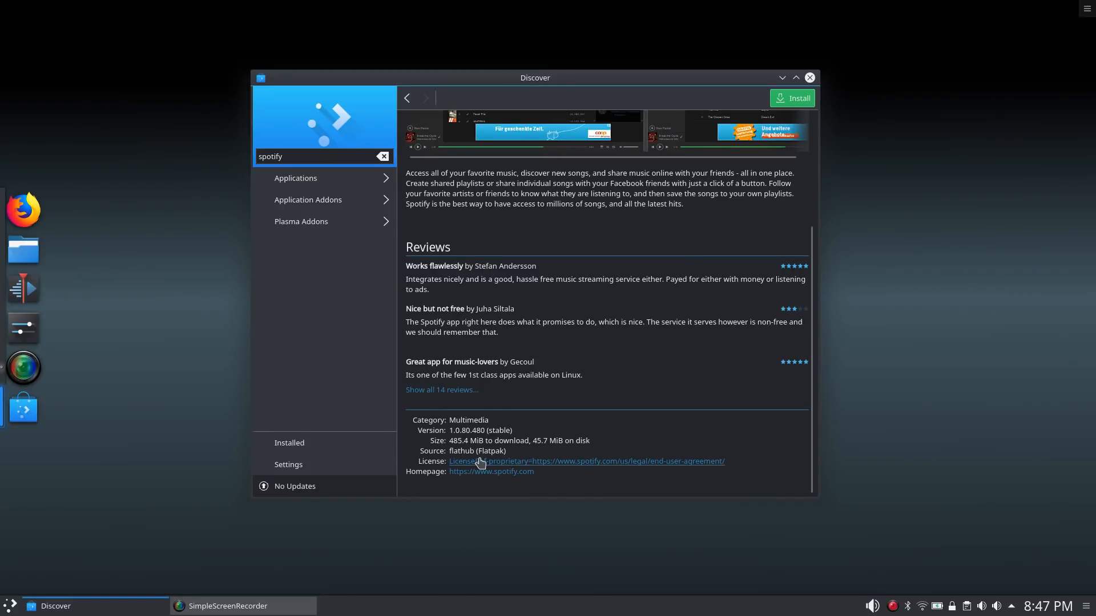
{"action": "left_click", "coordinate": [408, 98]}
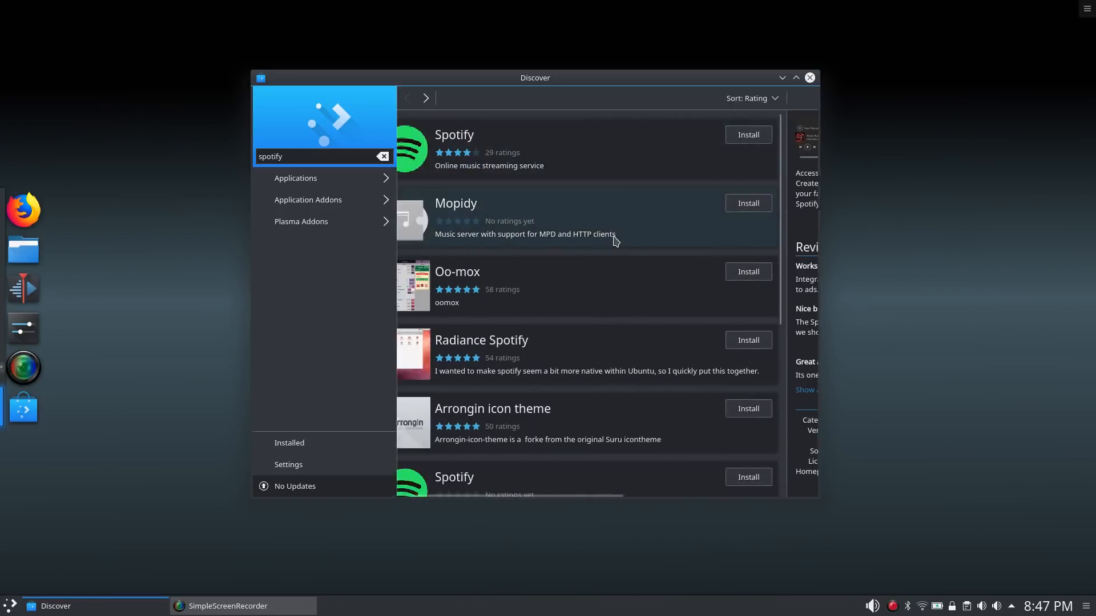
{"action": "scroll", "coordinate": [571, 320], "scroll_direction": "down", "scroll_amount": 9}
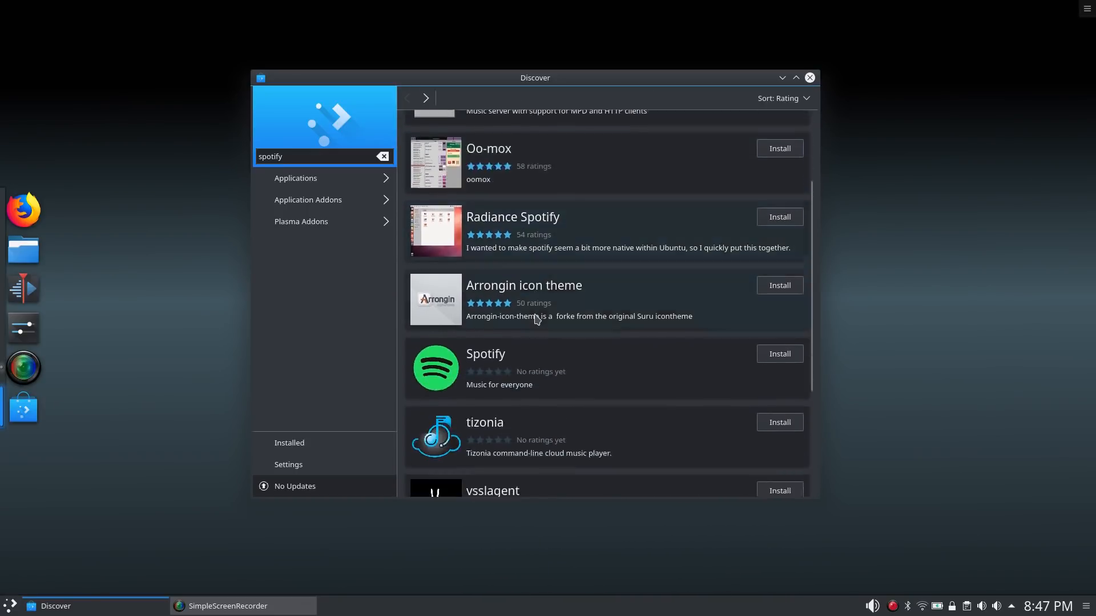
{"action": "scroll", "coordinate": [548, 334], "scroll_direction": "up", "scroll_amount": 8}
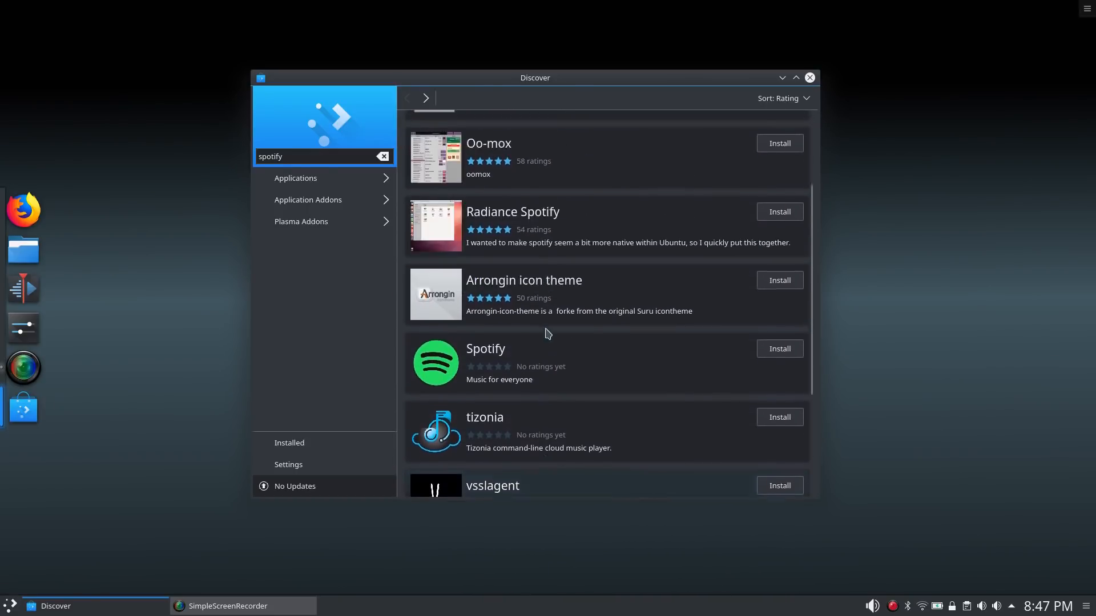
- Search for "gimp", check the source and version of the entry titled GIMP, and return to the results
{"action": "left_click_drag", "start_coordinate": [295, 164], "coordinate": [228, 162]}
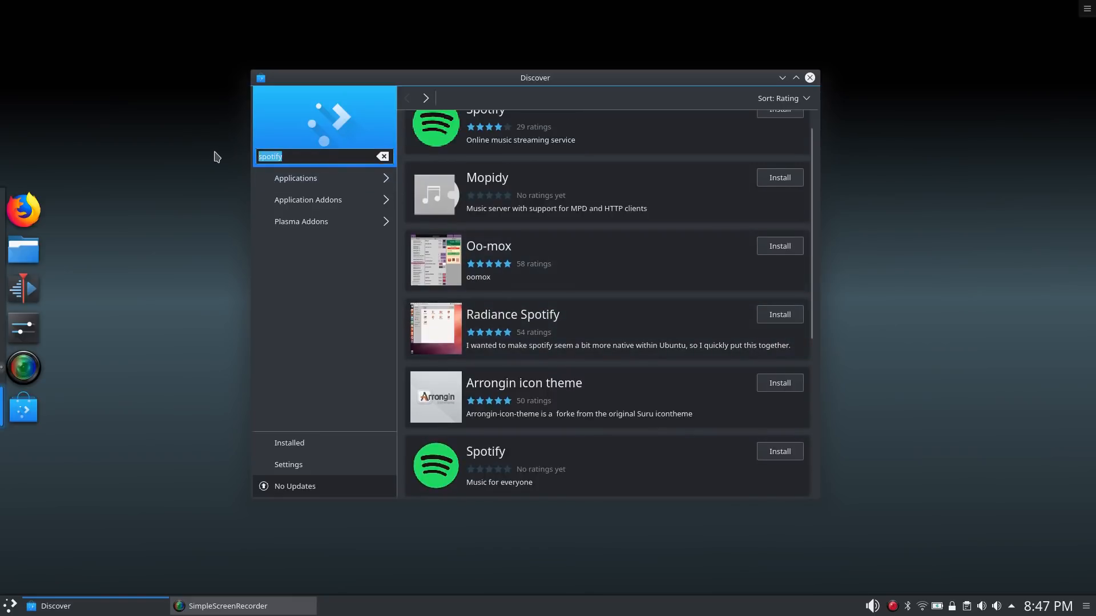
{"action": "type", "text": "gimp"}
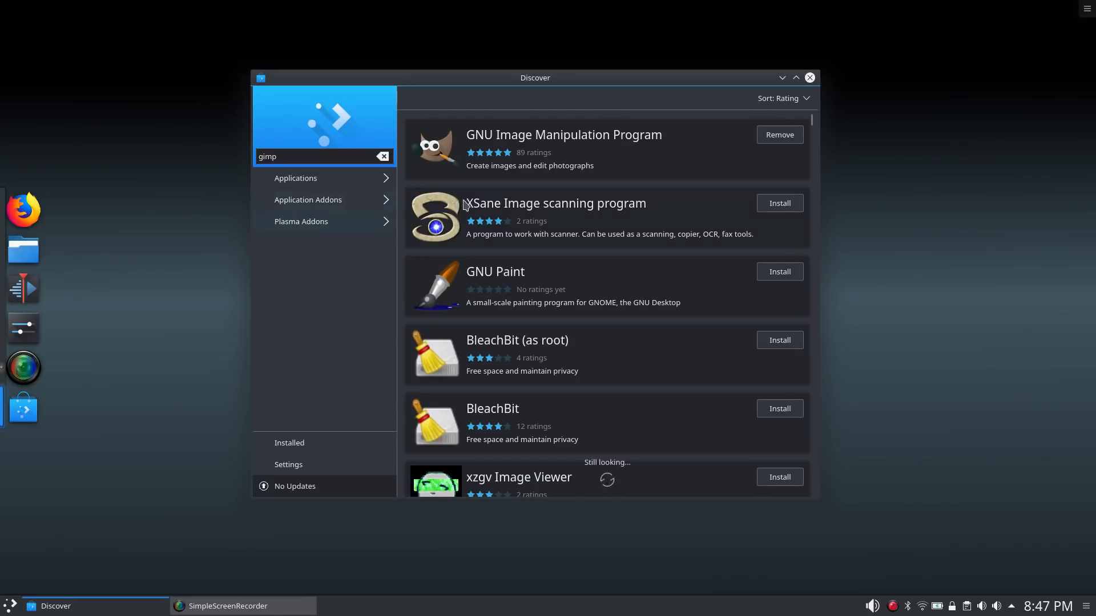
{"action": "scroll", "coordinate": [511, 224], "scroll_direction": "down", "scroll_amount": 3}
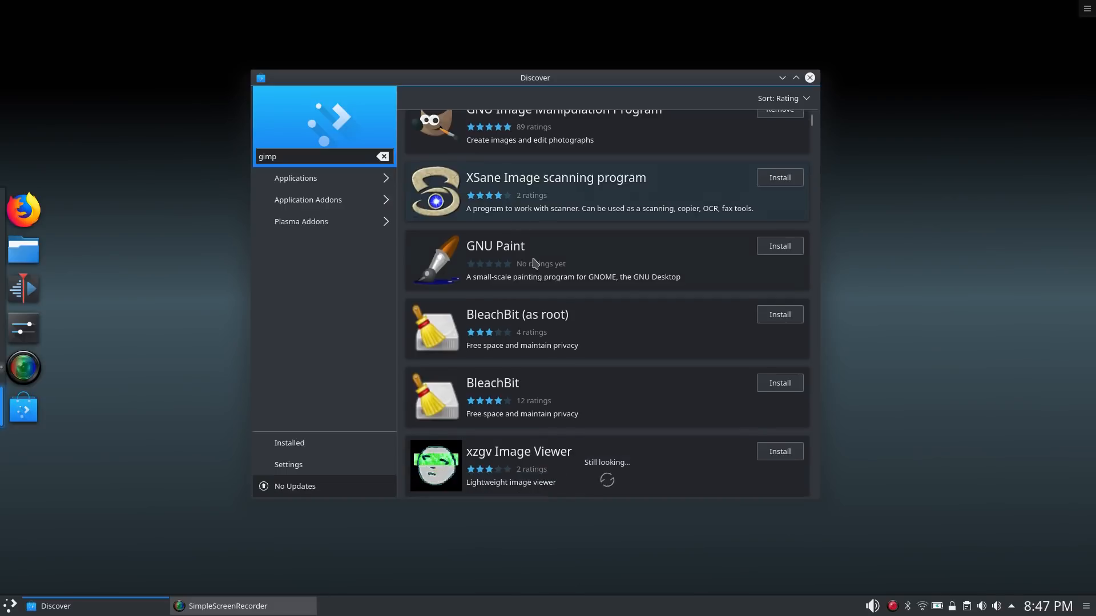
{"action": "scroll", "coordinate": [561, 281], "scroll_direction": "down", "scroll_amount": 4}
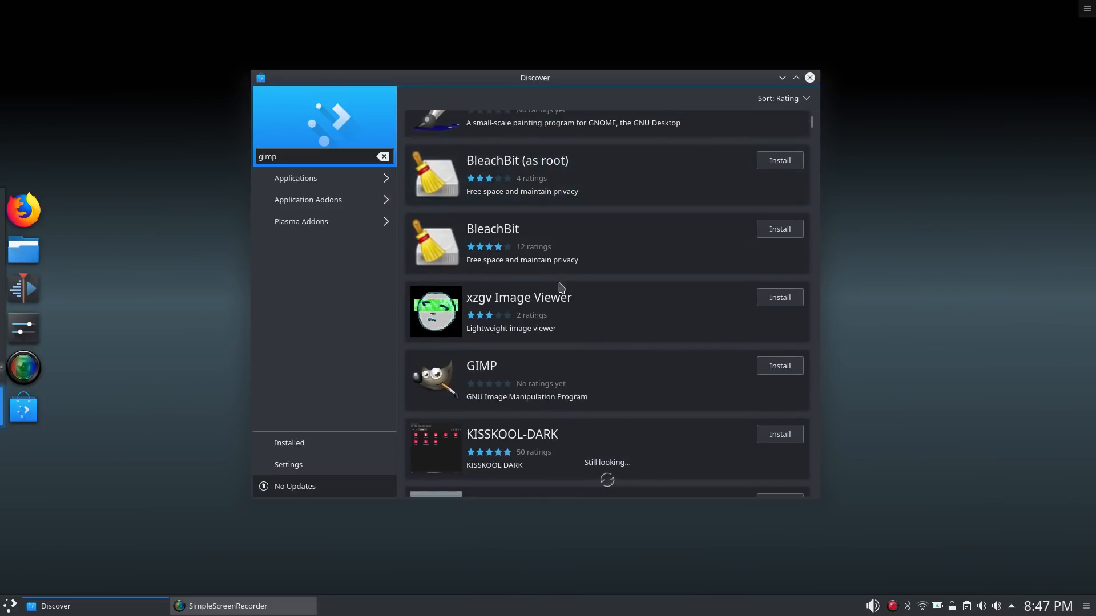
{"action": "left_click", "coordinate": [504, 372]}
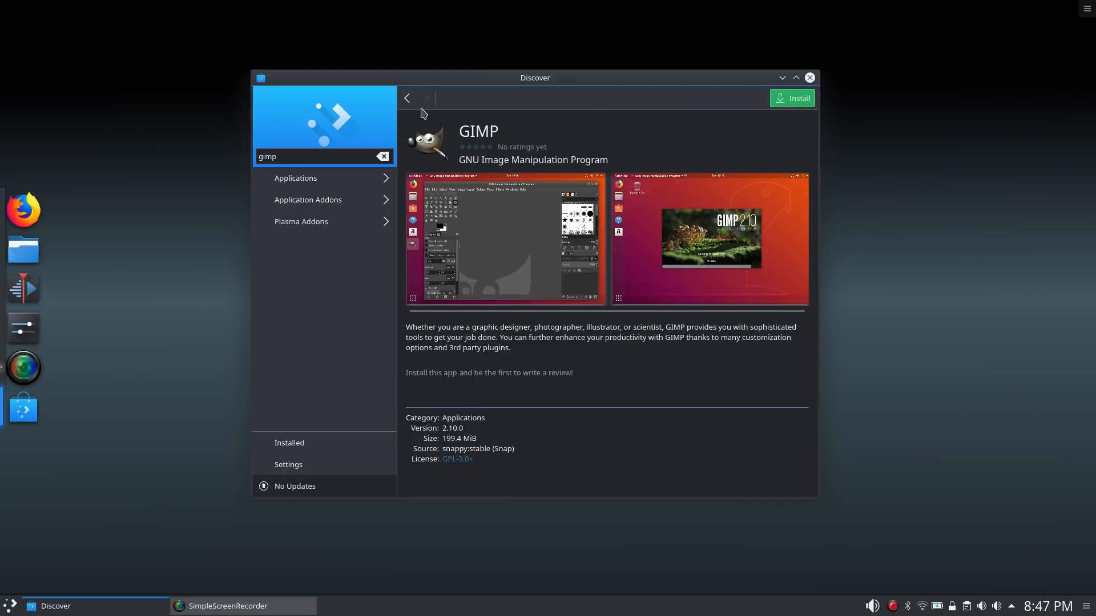
{"action": "left_click", "coordinate": [407, 98]}
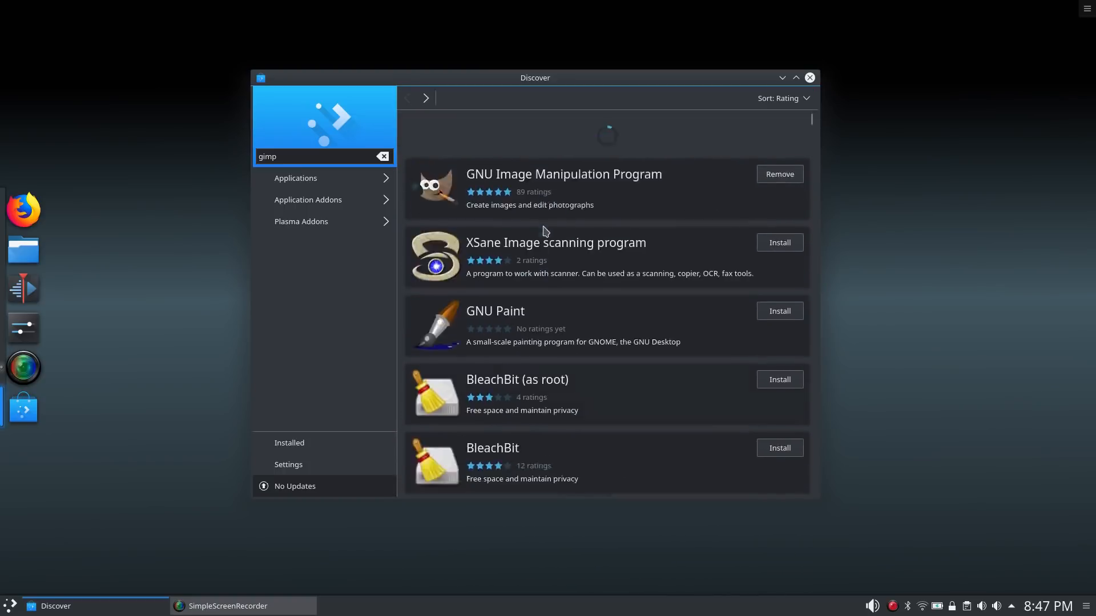
- Check the source and version of the GNU Image Manipulation Program entry, and look through the remaining gimp search results
{"action": "left_click", "coordinate": [536, 167]}
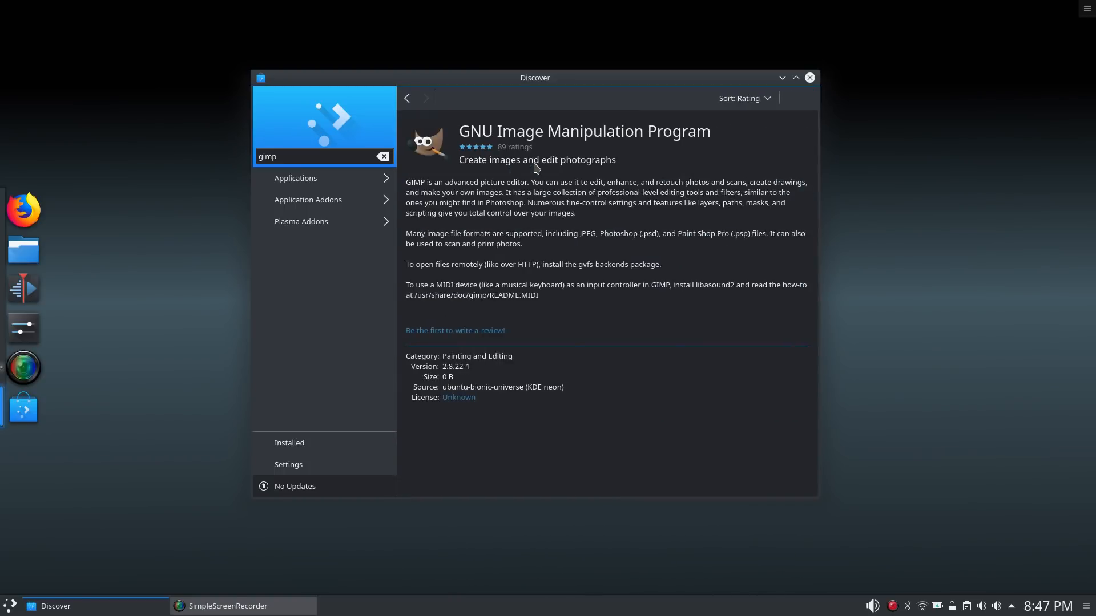
{"action": "left_click", "coordinate": [405, 100]}
{"action": "scroll", "coordinate": [550, 240], "scroll_direction": "down", "scroll_amount": 5}
{"action": "scroll", "coordinate": [550, 240], "scroll_direction": "down", "scroll_amount": 3}
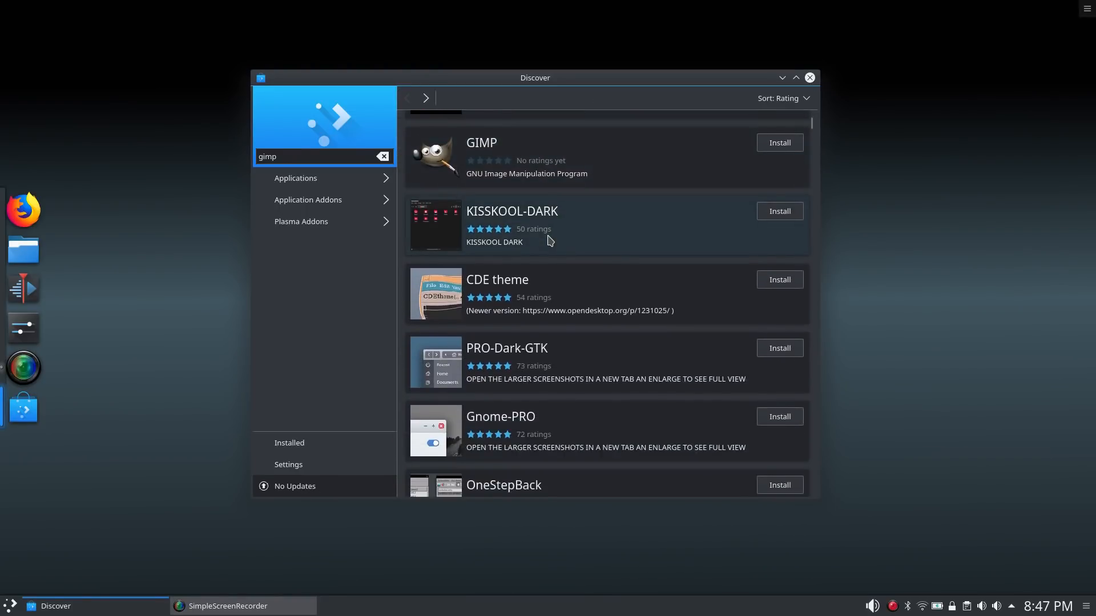
{"action": "scroll", "coordinate": [550, 239], "scroll_direction": "down", "scroll_amount": 6}
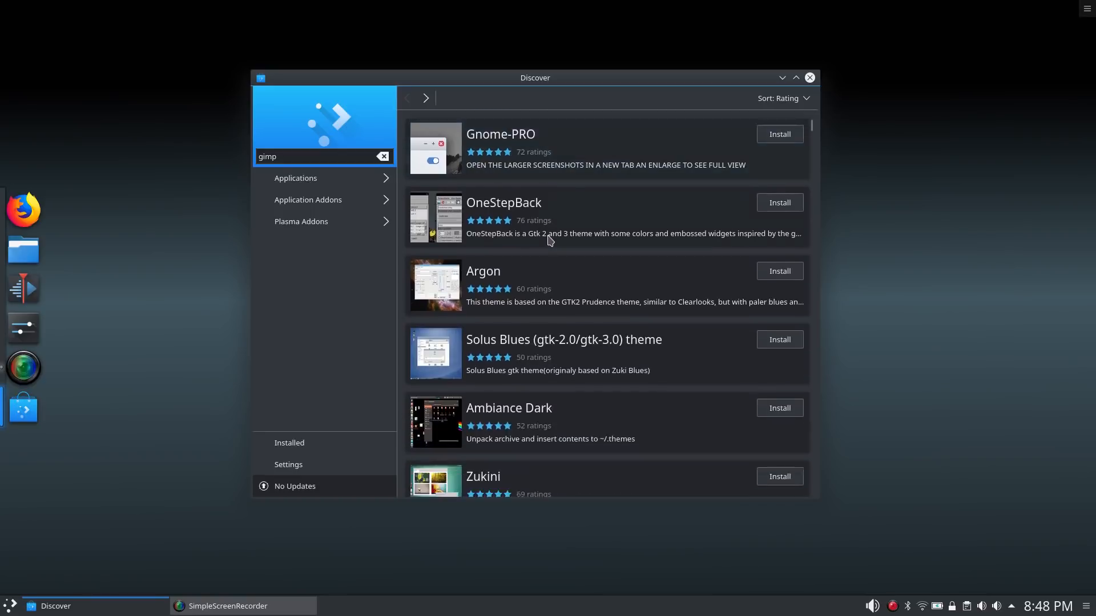
{"action": "scroll", "coordinate": [550, 239], "scroll_direction": "down", "scroll_amount": 5}
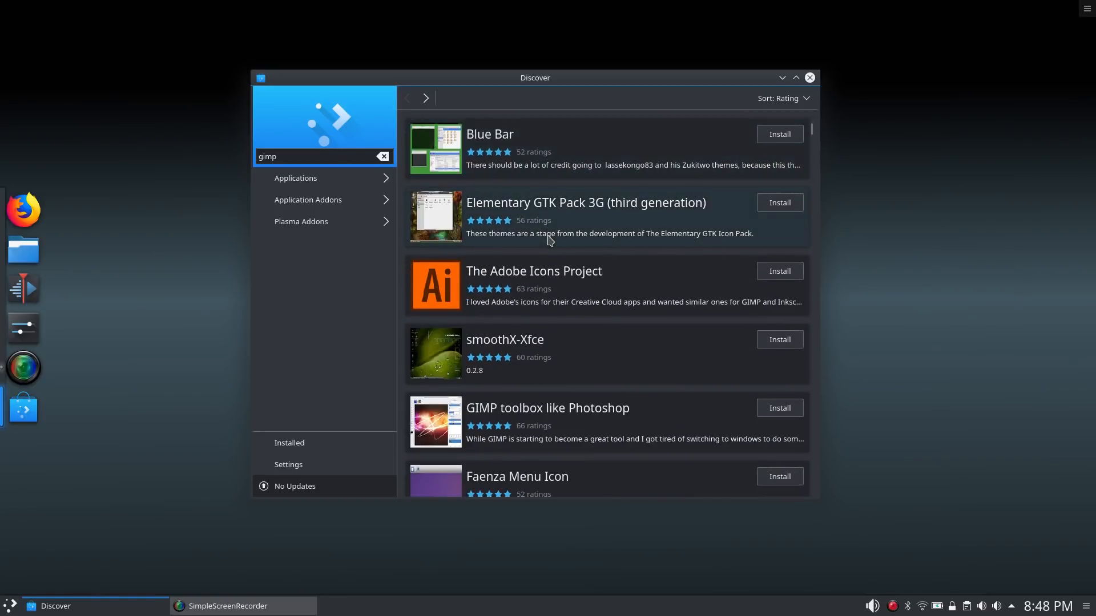
{"action": "scroll", "coordinate": [549, 240], "scroll_direction": "down", "scroll_amount": 9}
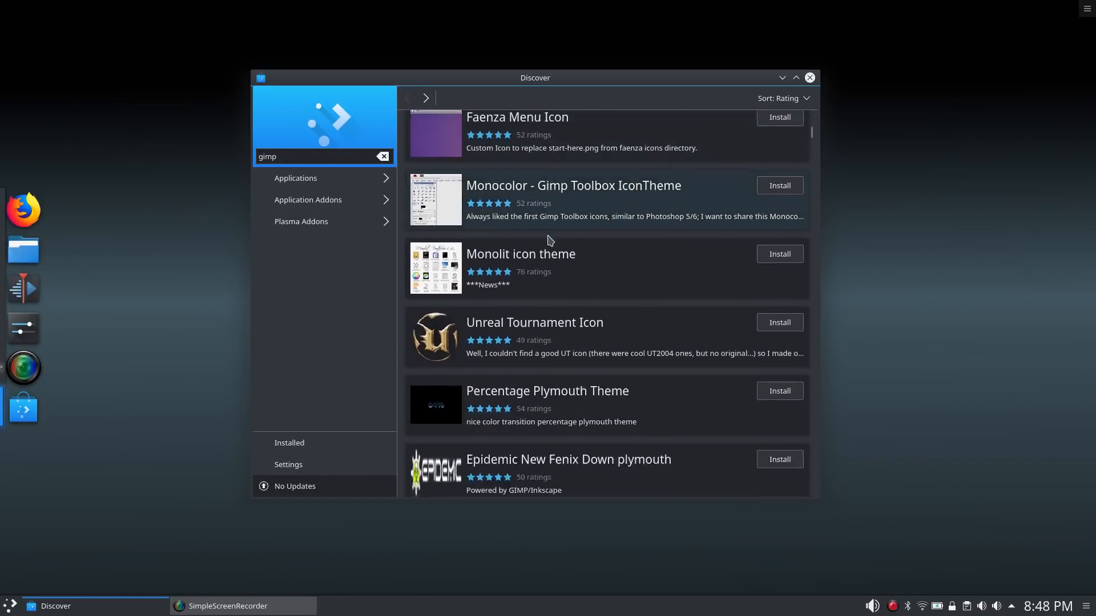
{"action": "scroll", "coordinate": [549, 240], "scroll_direction": "down", "scroll_amount": 11}
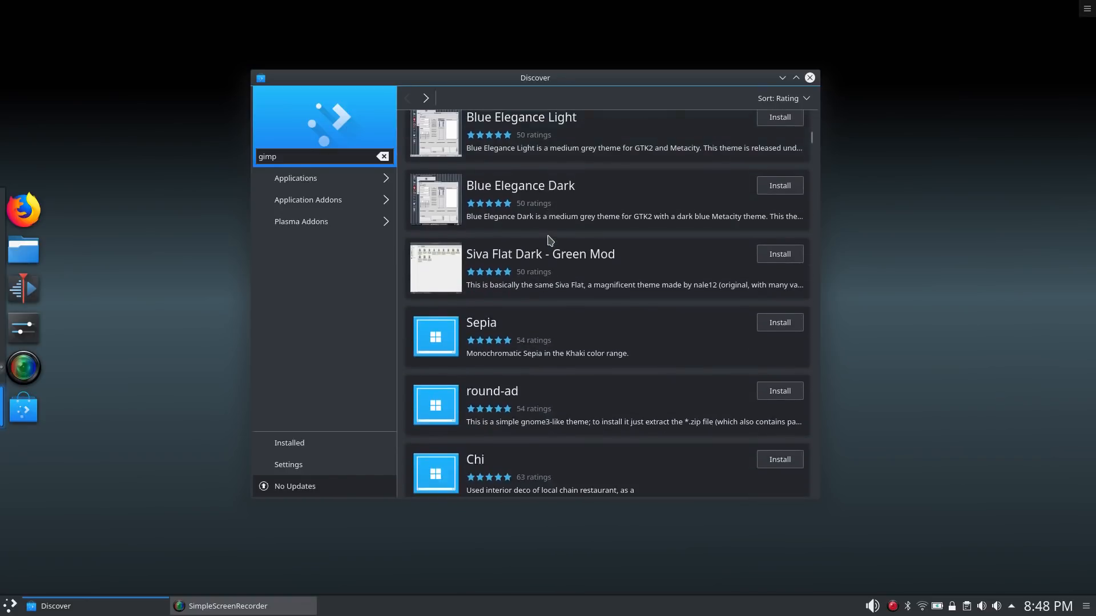
- Search for "telegram", check the source of the Telegram Desktop entry described as "Telegram Desktop messenger", and close Discover
{"action": "left_click_drag", "start_coordinate": [291, 156], "coordinate": [242, 160]}
{"action": "type", "text": "telegra"}
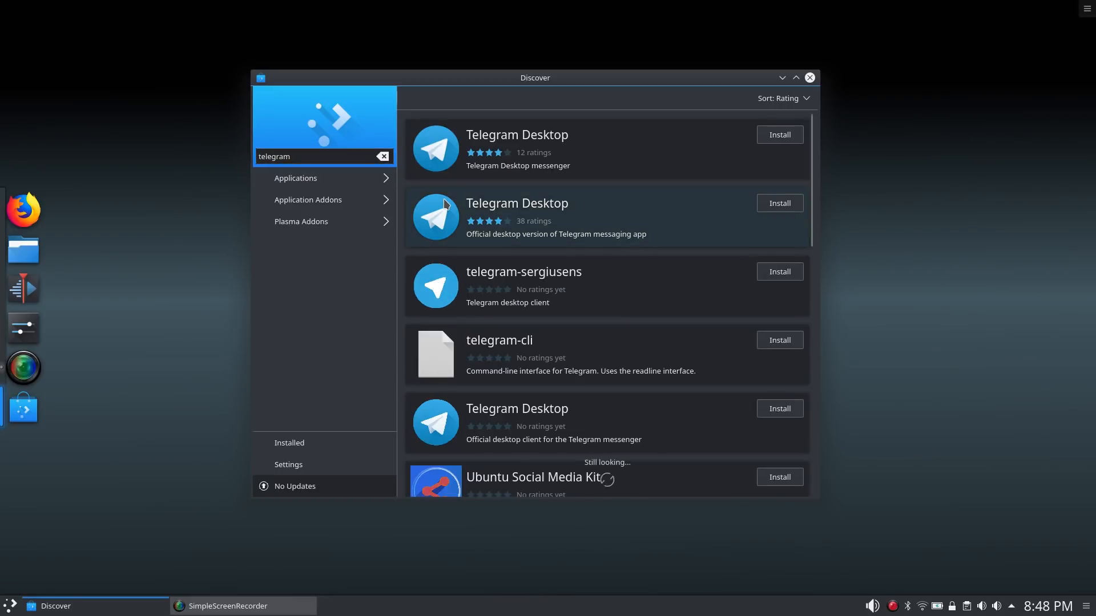
{"action": "left_click", "coordinate": [483, 143]}
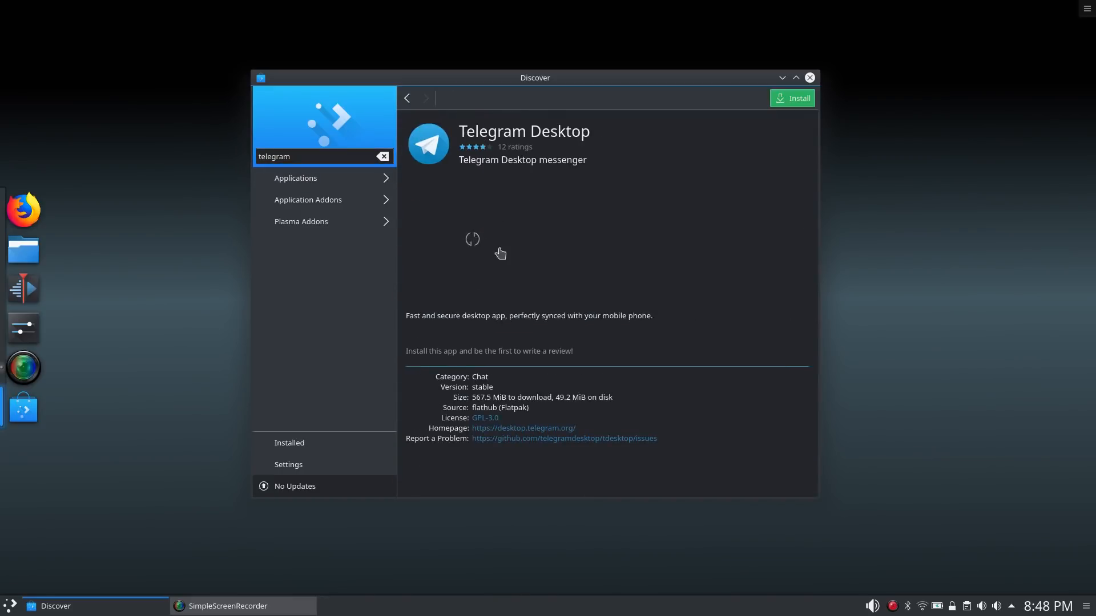
{"action": "scroll", "coordinate": [516, 352], "scroll_direction": "down", "scroll_amount": 2}
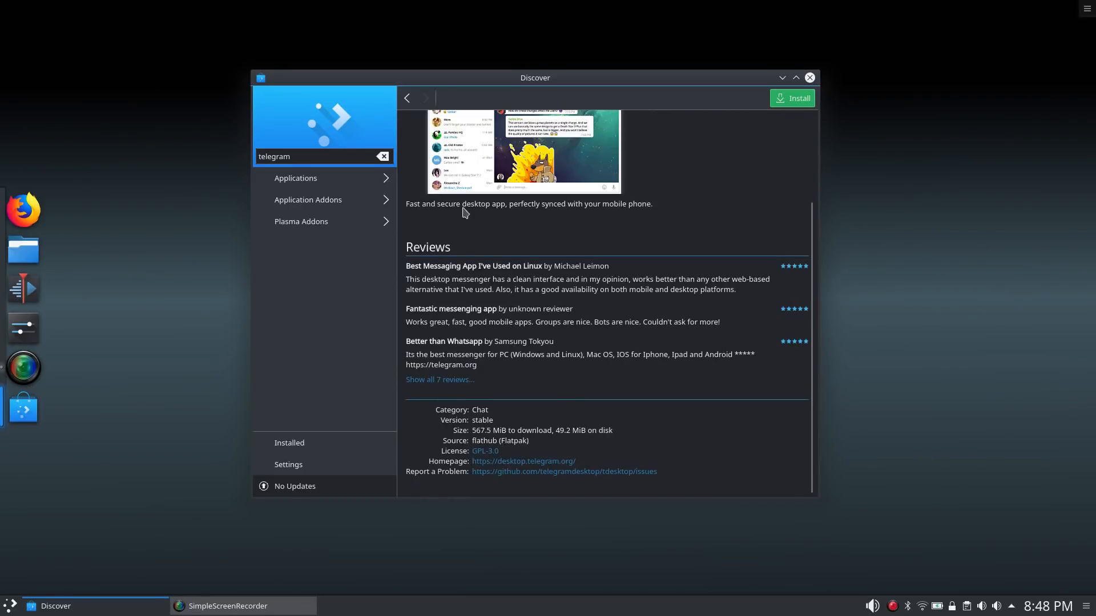
{"action": "left_click", "coordinate": [407, 98]}
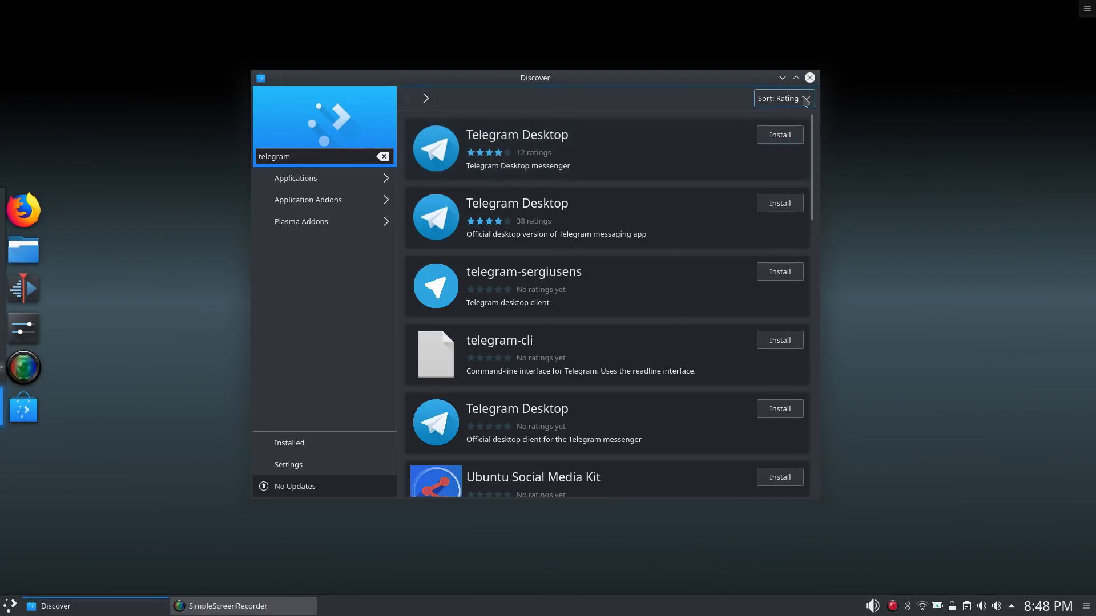
{"action": "left_click", "coordinate": [810, 78]}
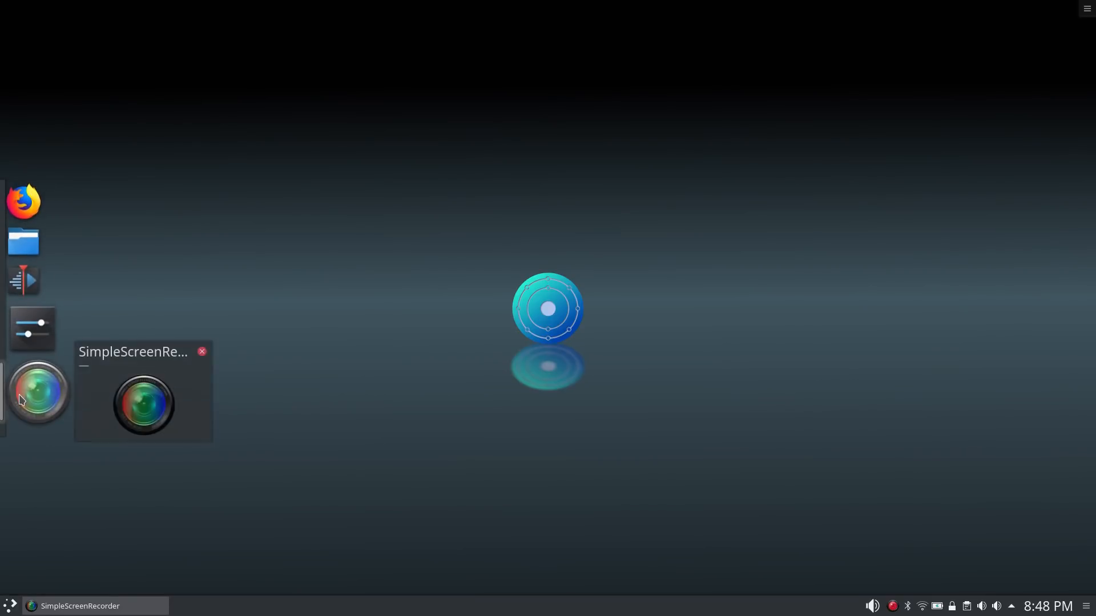
- Reopen Discover, search for "latte" to look at the Latte dock entries, and close Discover
{"action": "left_click", "coordinate": [9, 607]}
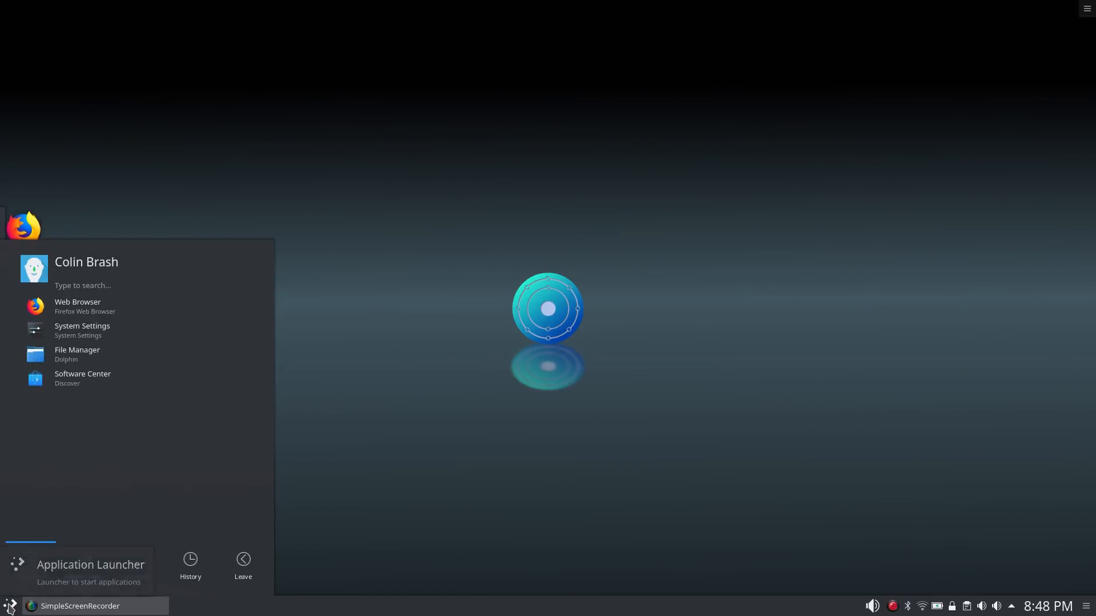
{"action": "left_click", "coordinate": [92, 377]}
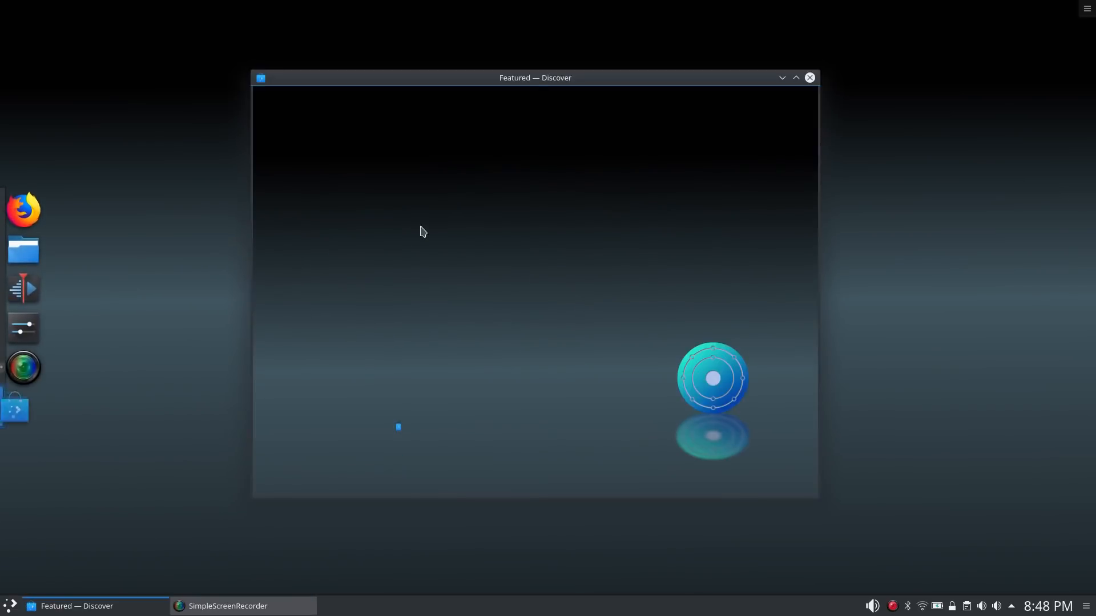
{"action": "left_click", "coordinate": [324, 155]}
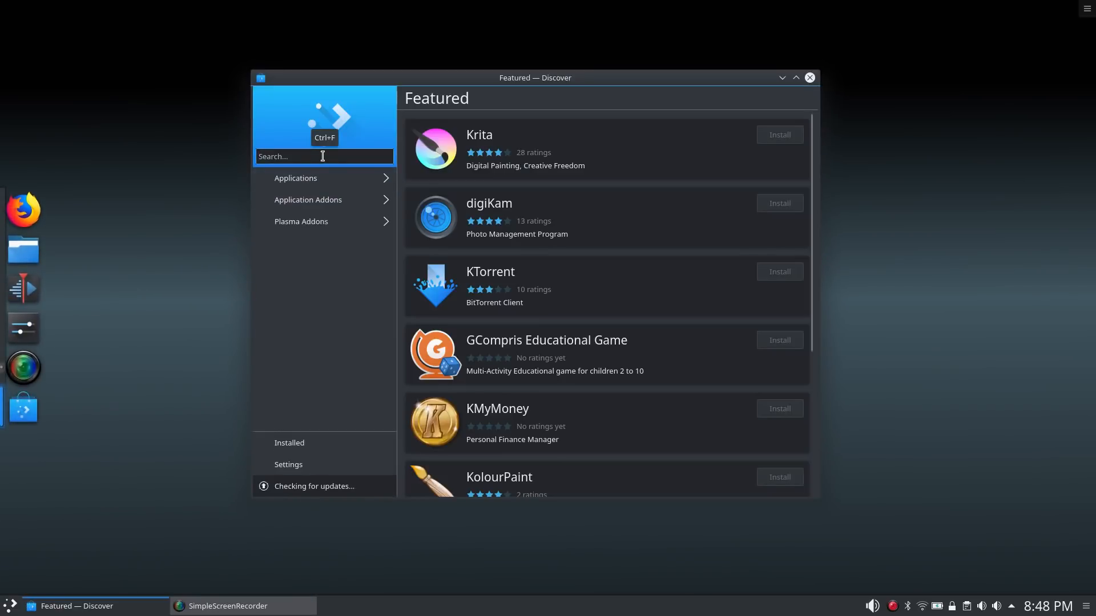
{"action": "type", "text": "latte"}
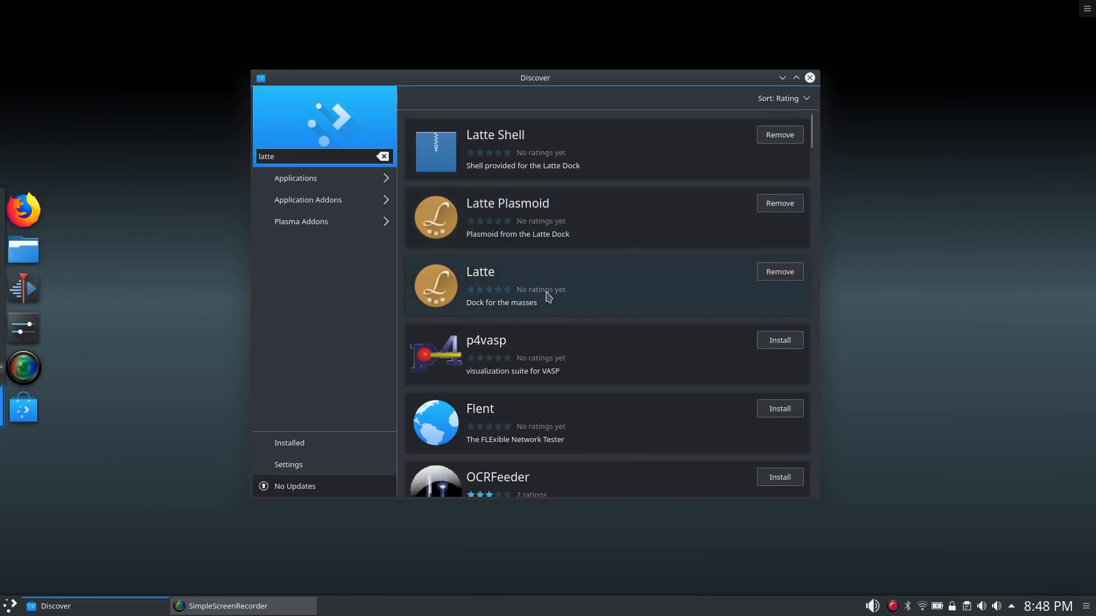
{"action": "left_click", "coordinate": [810, 79]}
- Find Latte in the application launcher by searching for "latte", and launch it
{"action": "left_click", "coordinate": [9, 605]}
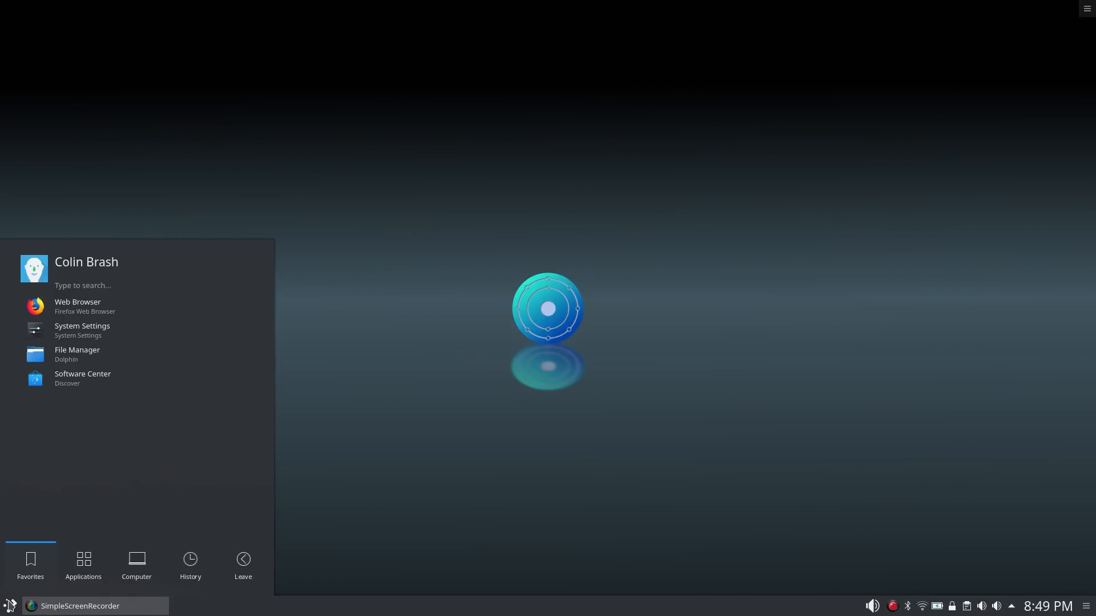
{"action": "type", "text": "latte"}
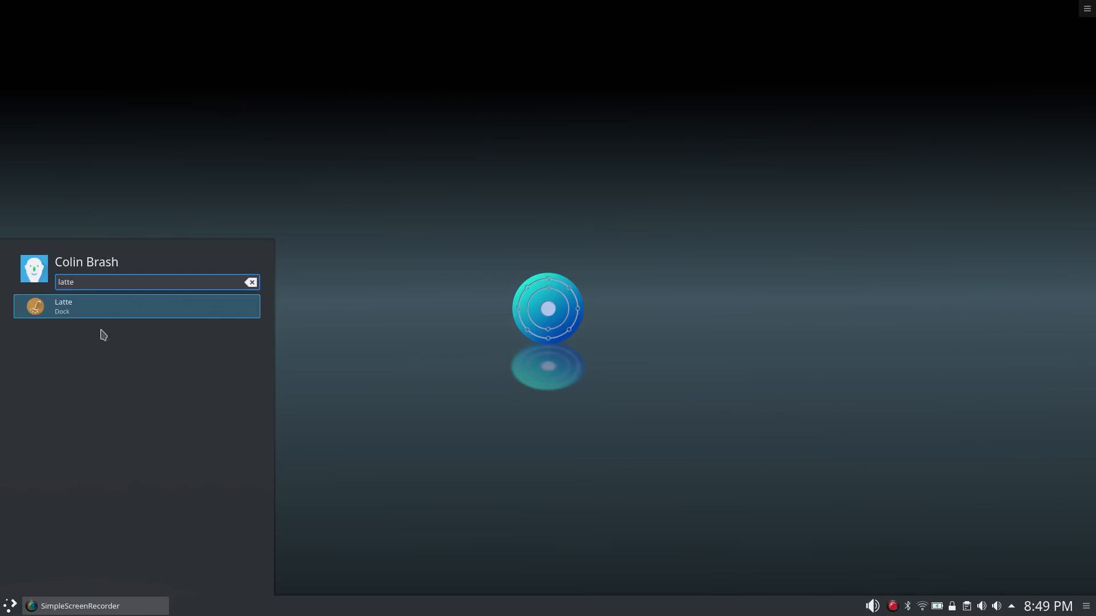
{"action": "key", "text": "Return"}
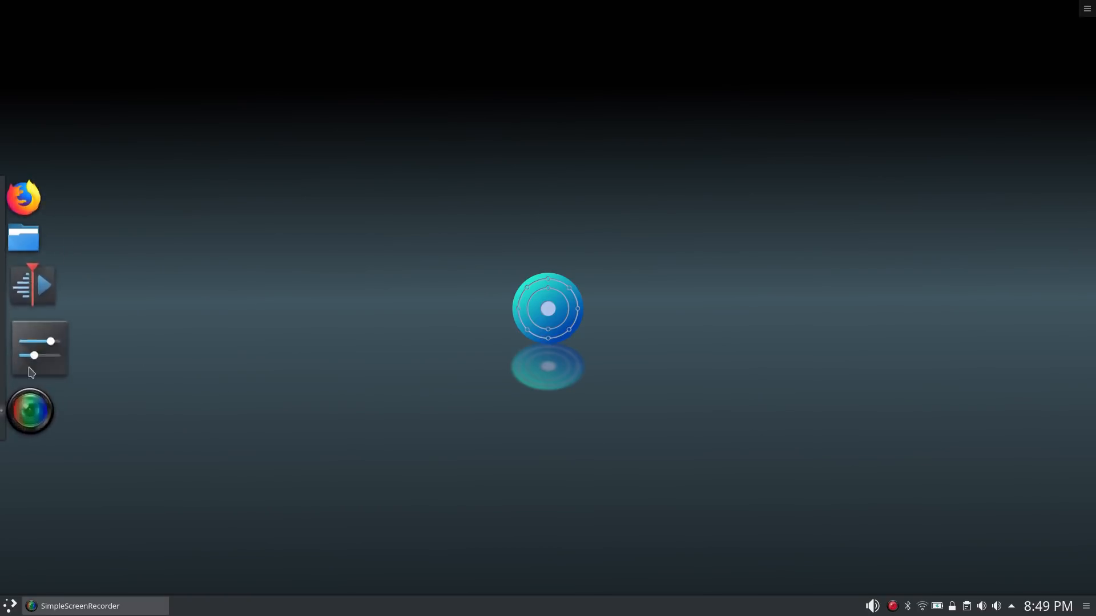
- Switch the Latte dock from My Layout to the Plasma layout
{"action": "right_click", "coordinate": [33, 238]}
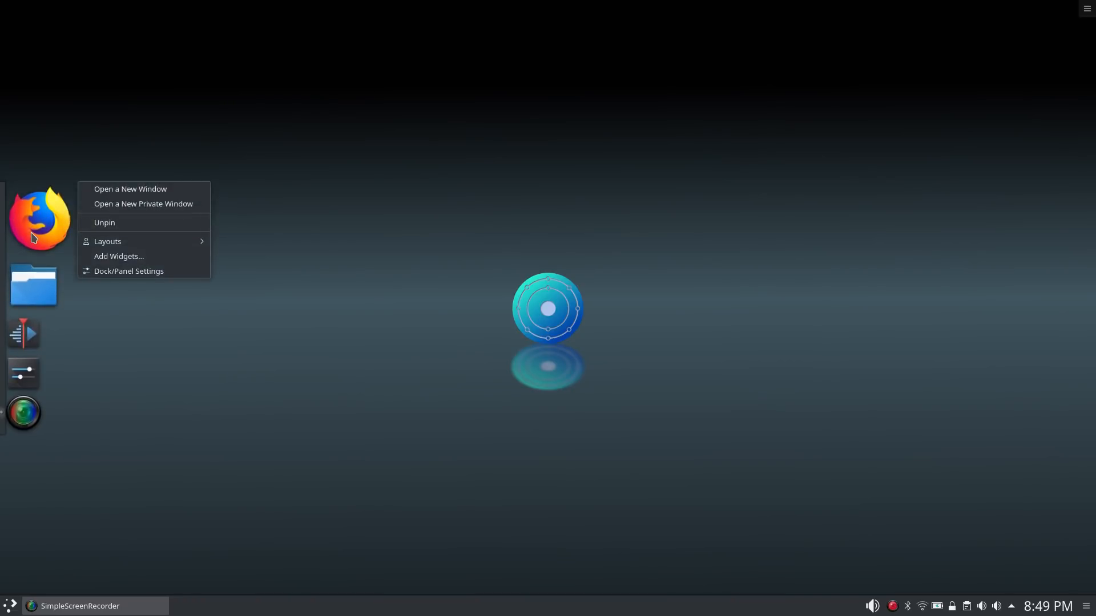
{"action": "mouse_move", "coordinate": [124, 248]}
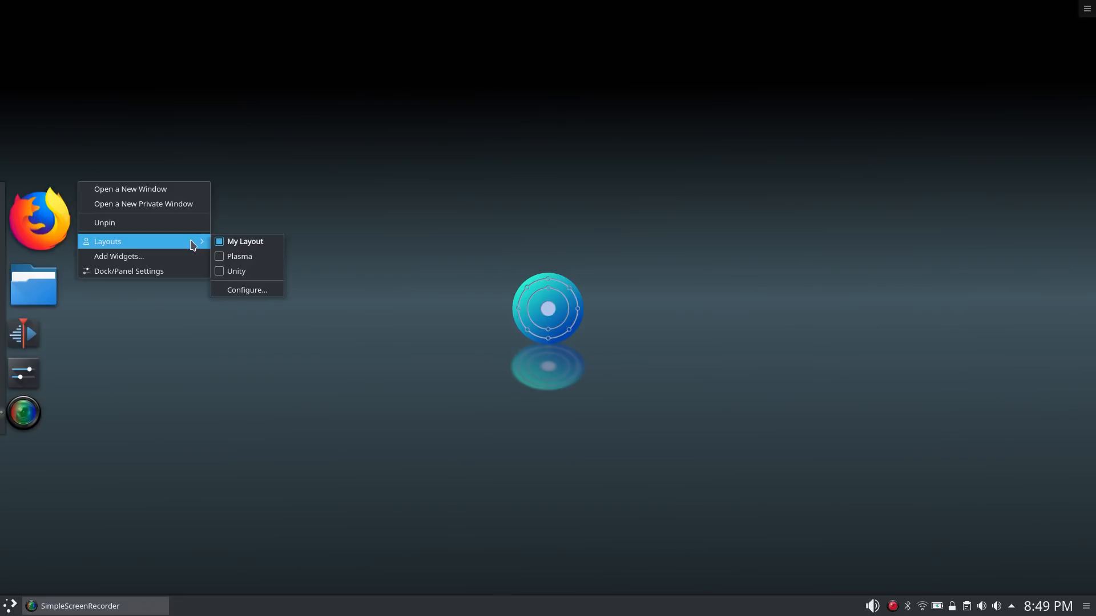
{"action": "left_click", "coordinate": [239, 243]}
{"action": "left_click", "coordinate": [221, 257]}
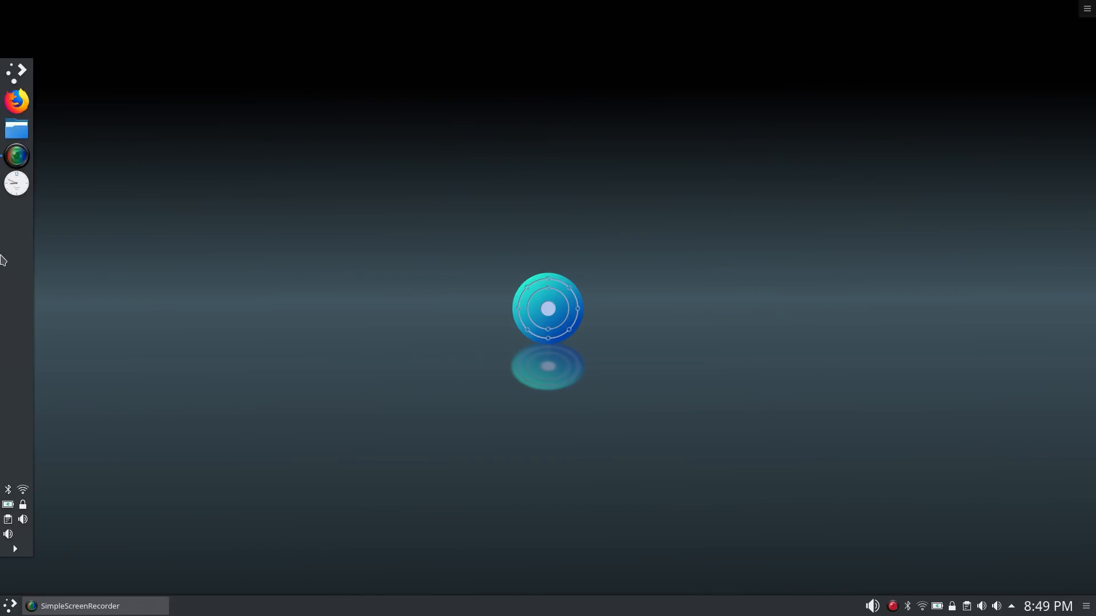
- Open Latte Dock's layout configuration, dismiss the layout warning, and cancel out after viewing the available layouts
{"action": "right_click", "coordinate": [18, 262]}
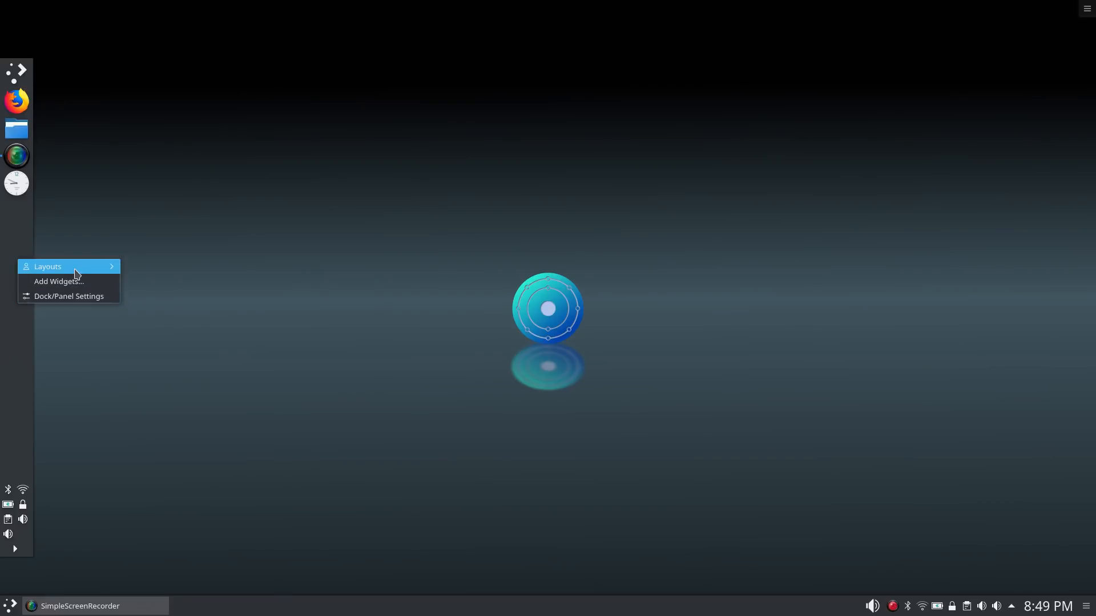
{"action": "mouse_move", "coordinate": [77, 273]}
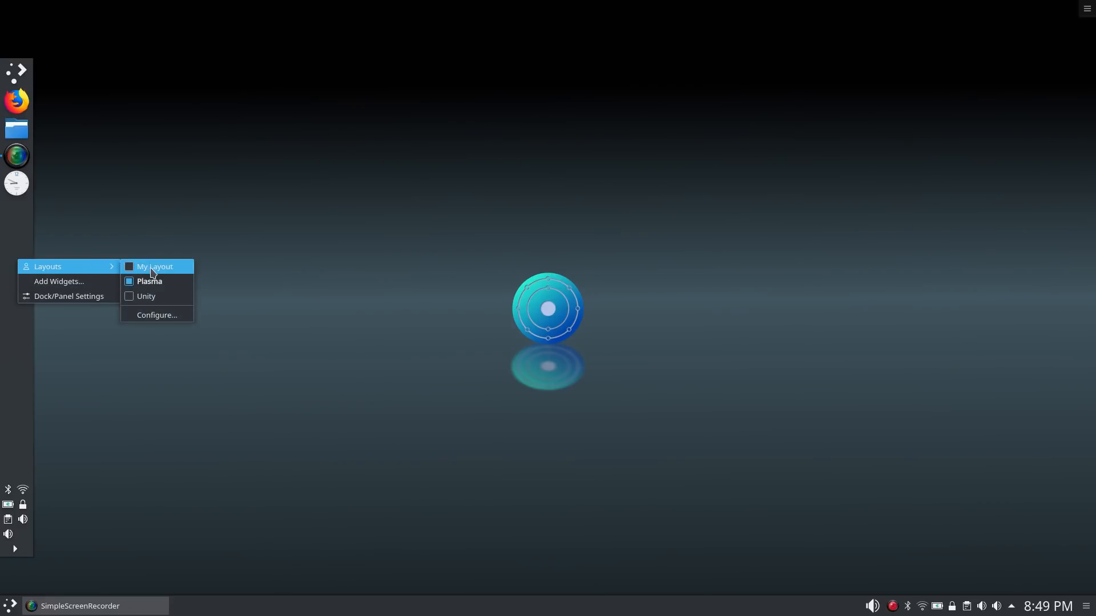
{"action": "left_click", "coordinate": [161, 320]}
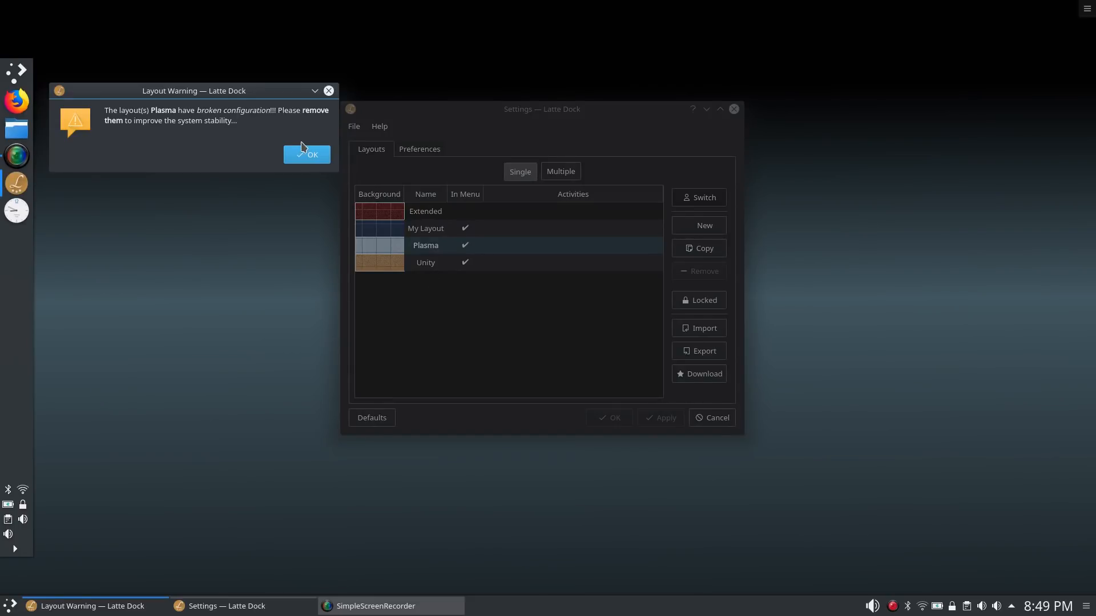
{"action": "left_click", "coordinate": [306, 155]}
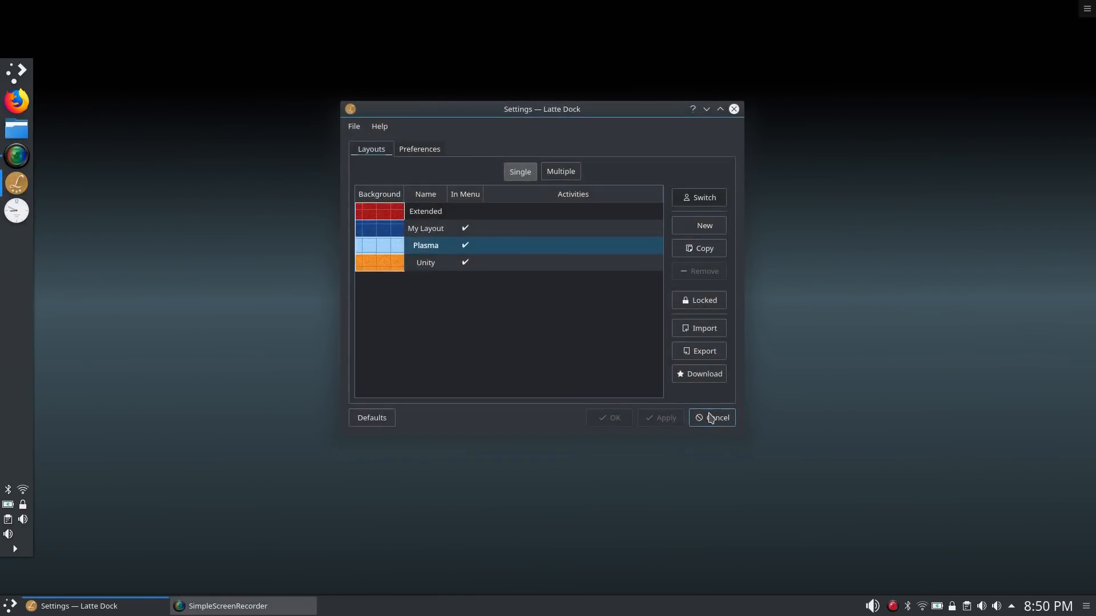
{"action": "left_click", "coordinate": [712, 418]}
- View the dock's behavior options for location, alignment and visibility in the Dock/Panel Settings, and close them
{"action": "right_click", "coordinate": [11, 271]}
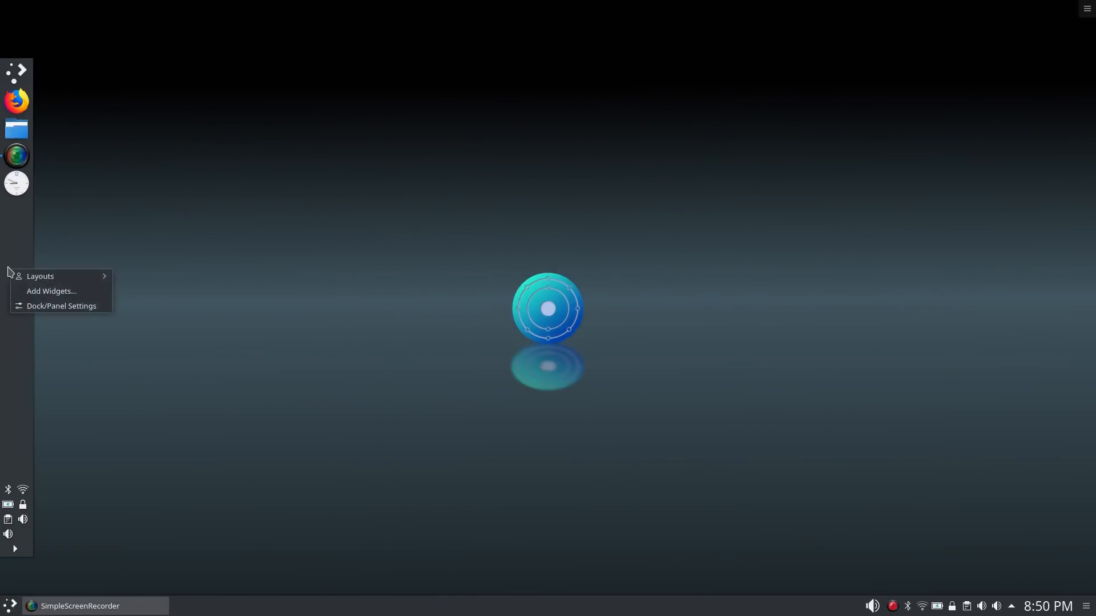
{"action": "left_click", "coordinate": [66, 307]}
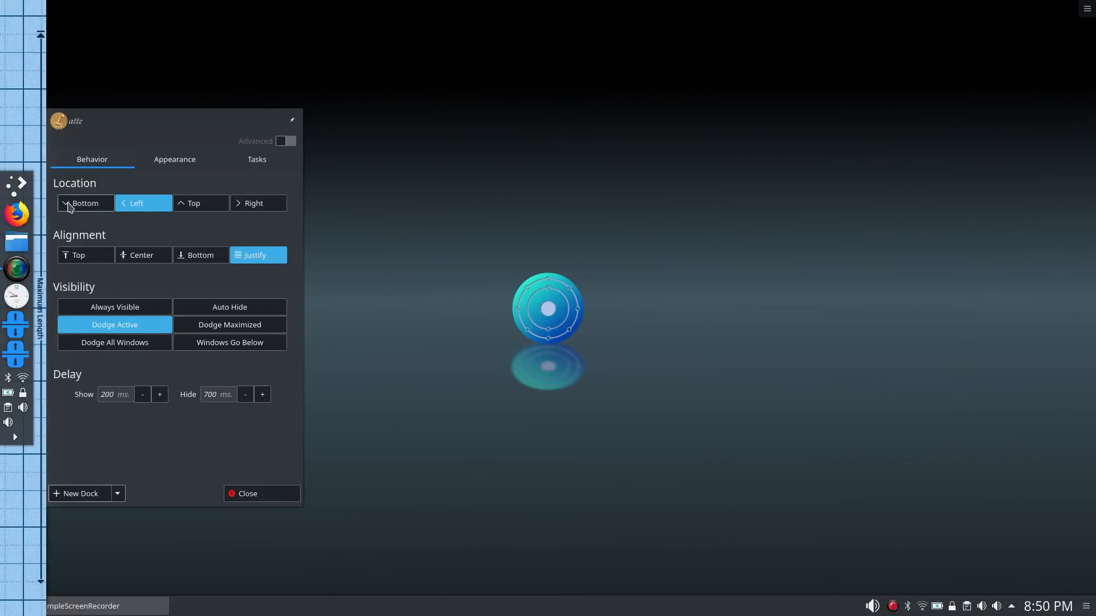
{"action": "left_click", "coordinate": [244, 494]}
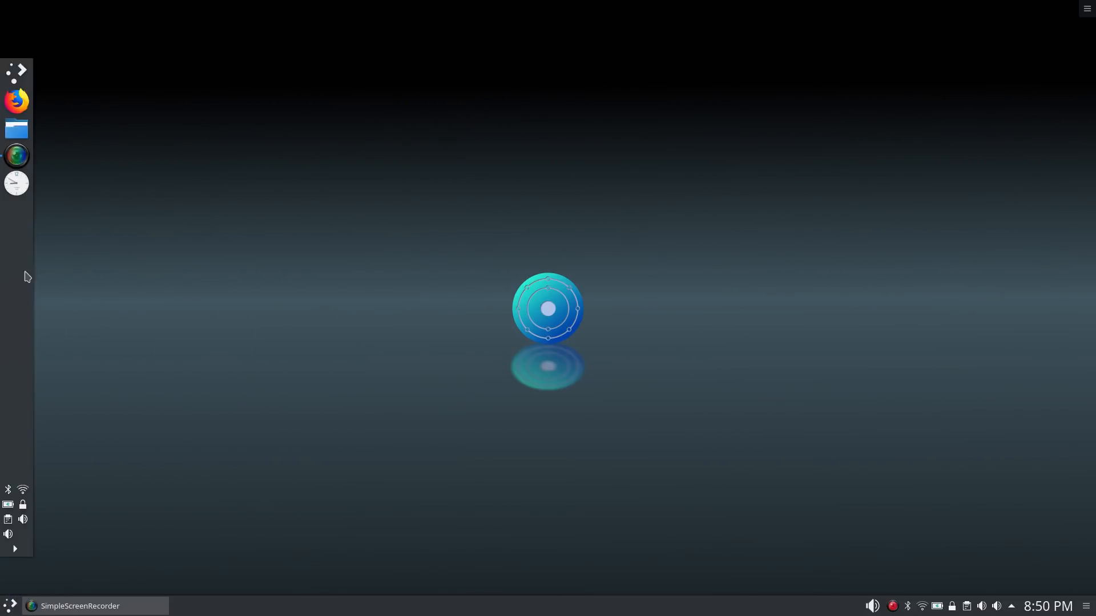
- Switch the Latte dock to the Unity layout and pin SimpleScreenRecorder to it
{"action": "right_click", "coordinate": [7, 253]}
{"action": "mouse_move", "coordinate": [40, 263]}
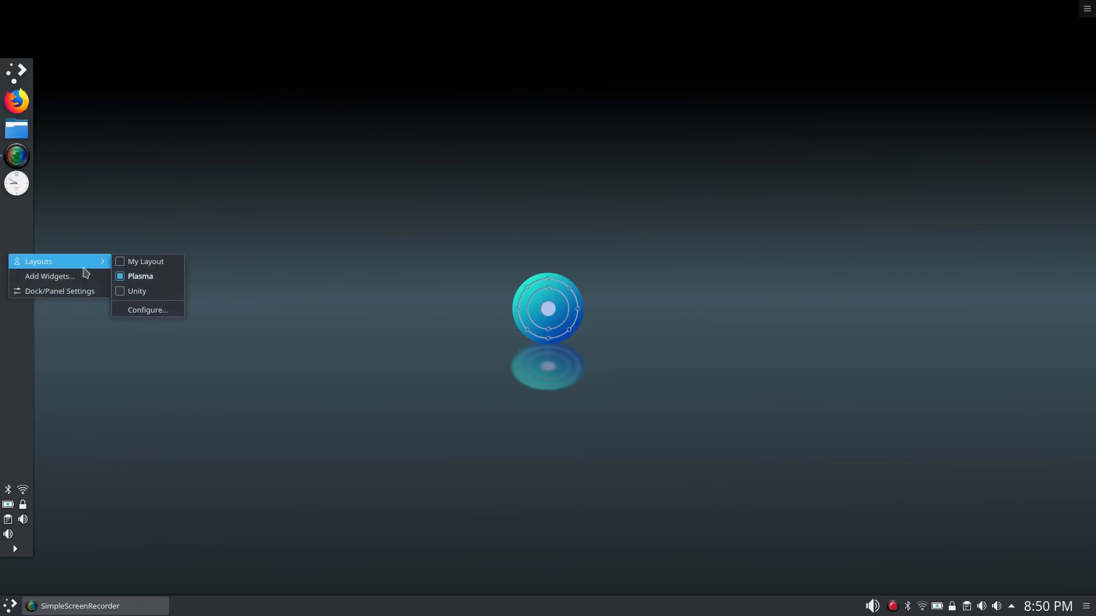
{"action": "left_click", "coordinate": [152, 295]}
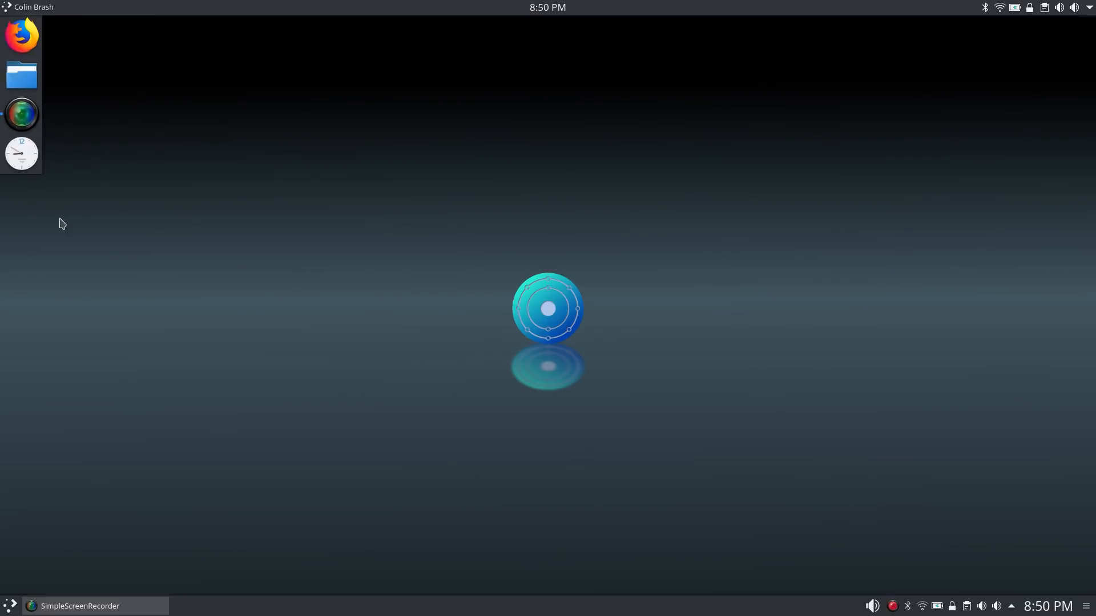
{"action": "right_click", "coordinate": [22, 109]}
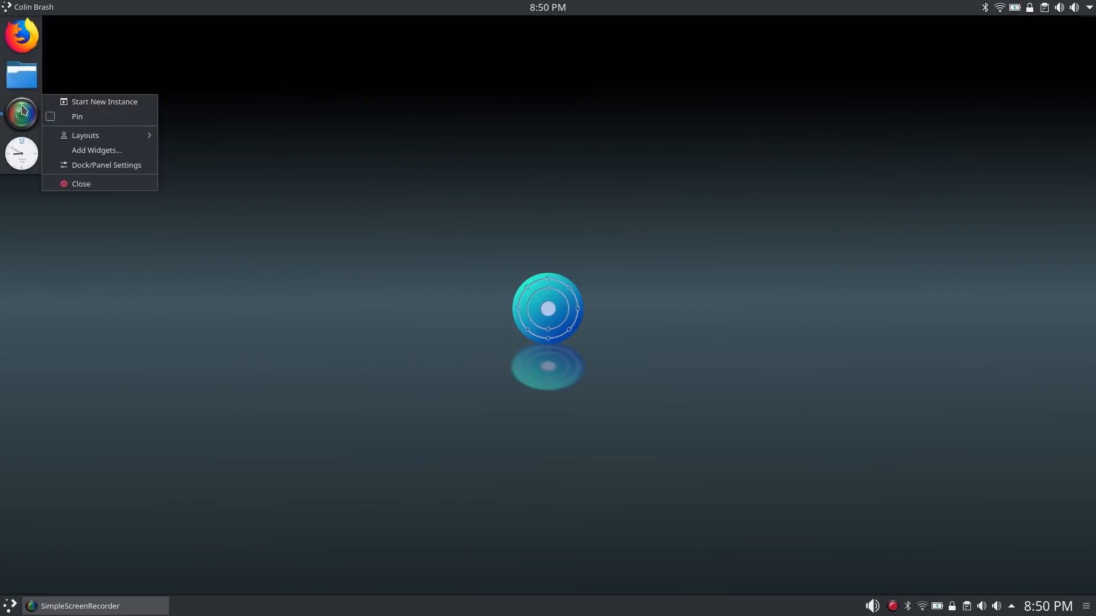
{"action": "left_click", "coordinate": [79, 120]}
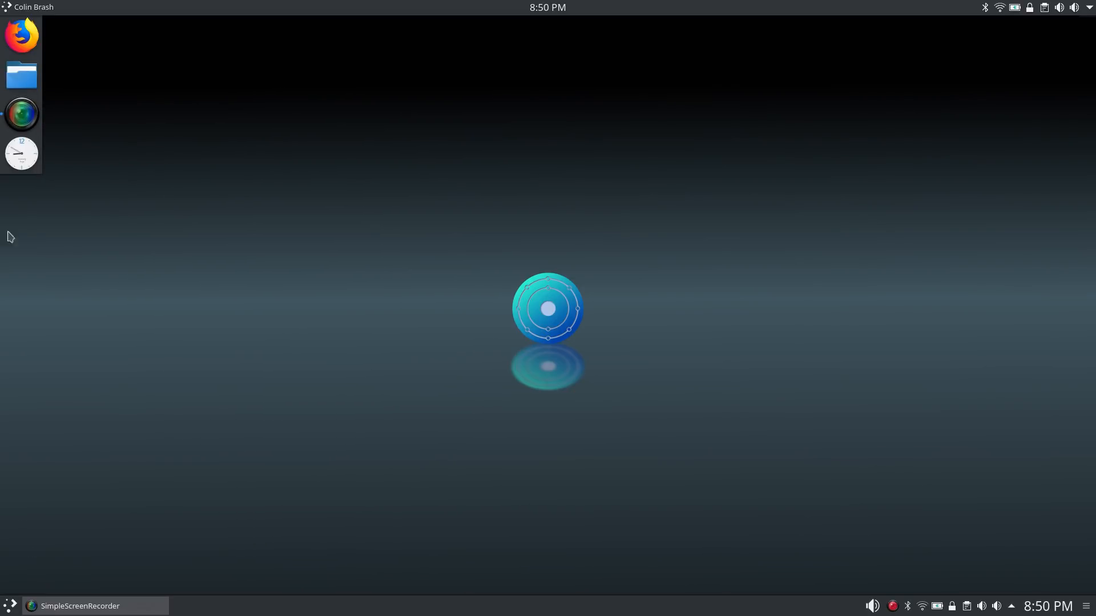
- Open the application launcher in the Unity layout's upper panel and look at its favorites and application categories
{"action": "left_click", "coordinate": [6, 7]}
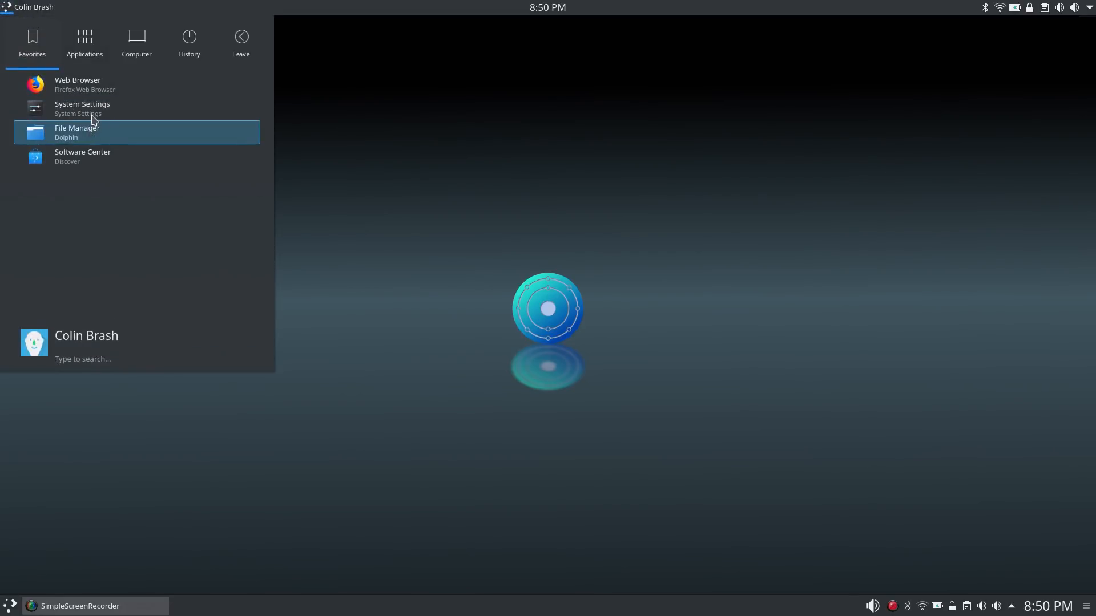
{"action": "left_click", "coordinate": [80, 43]}
{"action": "left_click", "coordinate": [36, 43]}
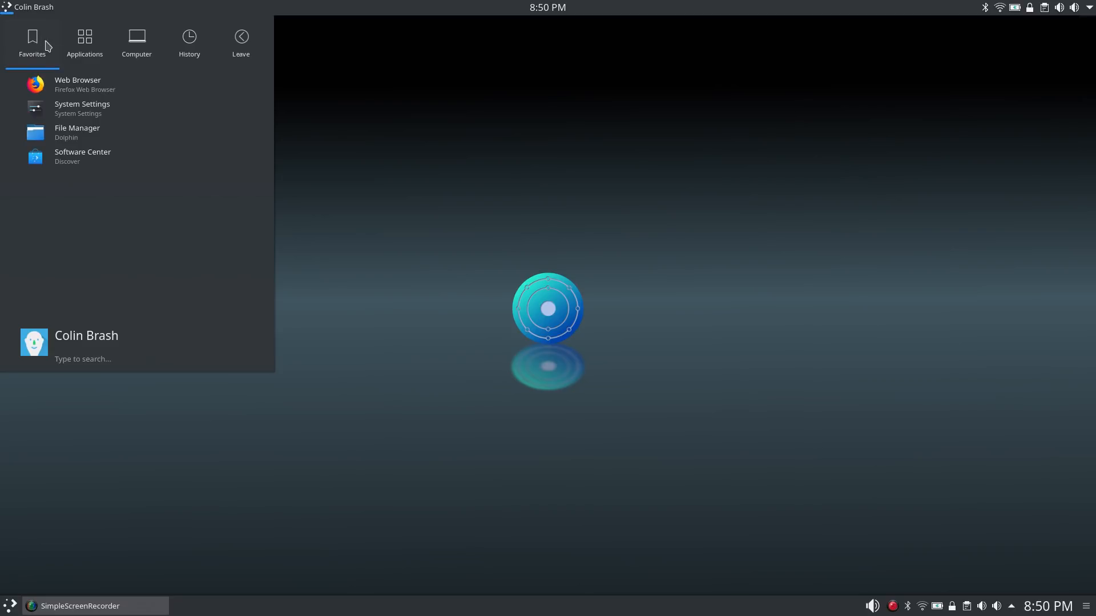
{"action": "left_click", "coordinate": [76, 67]}
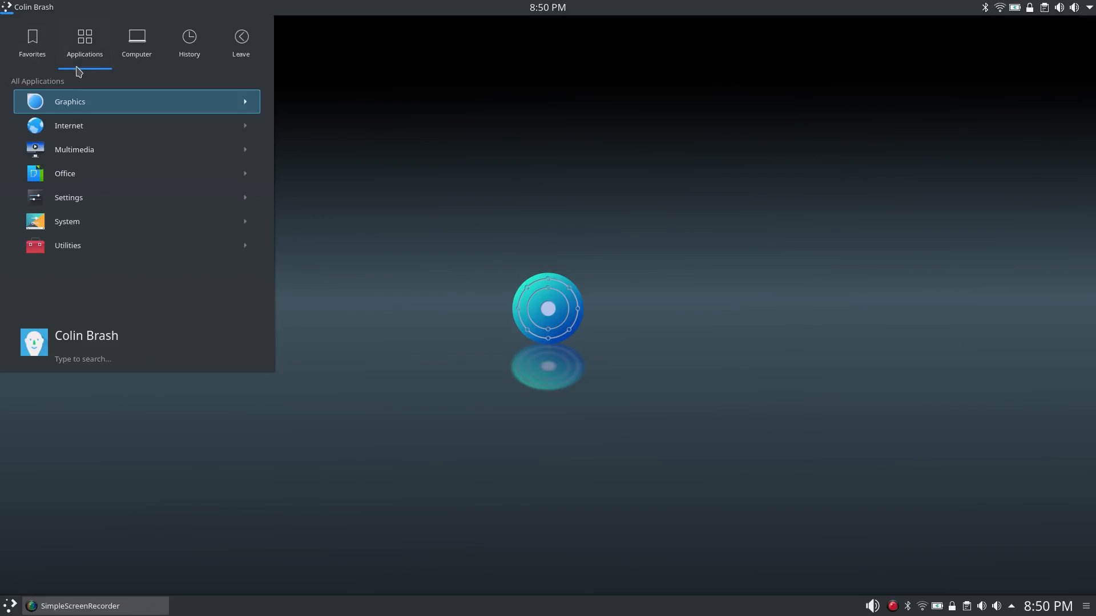
- Launch the Kdenlive video editor from the launcher's Multimedia category, dismissing the VLC media player's options on the way
{"action": "left_click", "coordinate": [85, 149]}
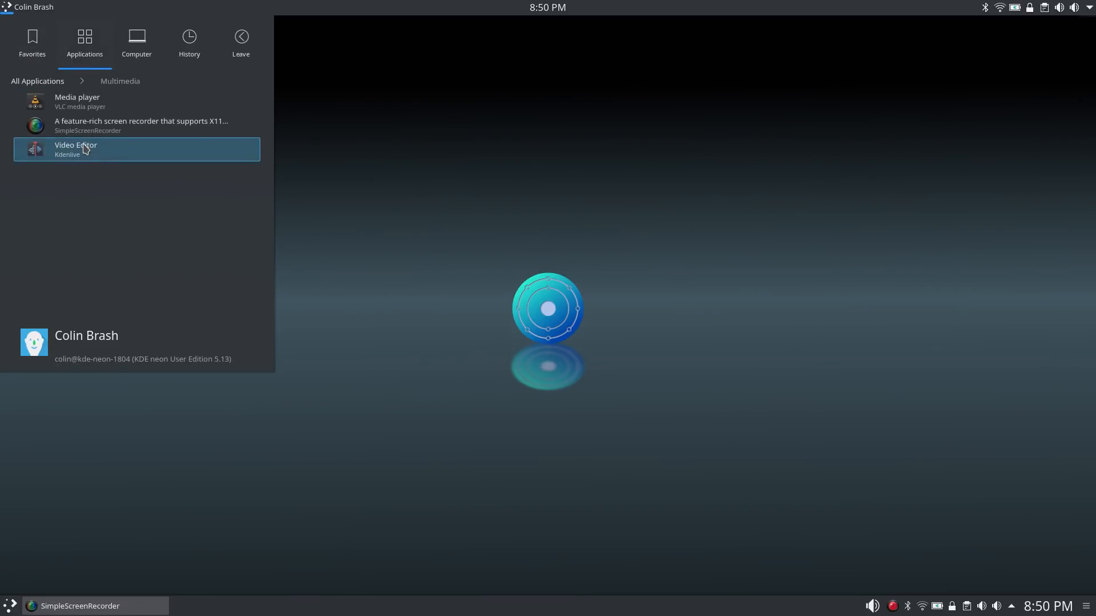
{"action": "right_click", "coordinate": [81, 103]}
{"action": "left_click", "coordinate": [199, 224]}
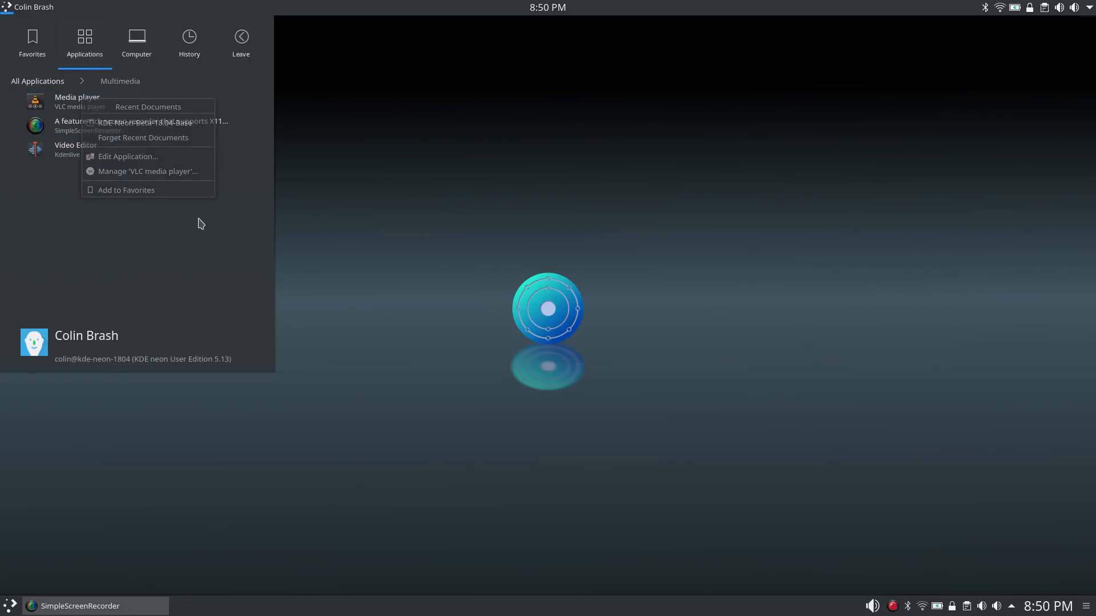
{"action": "left_click", "coordinate": [72, 152]}
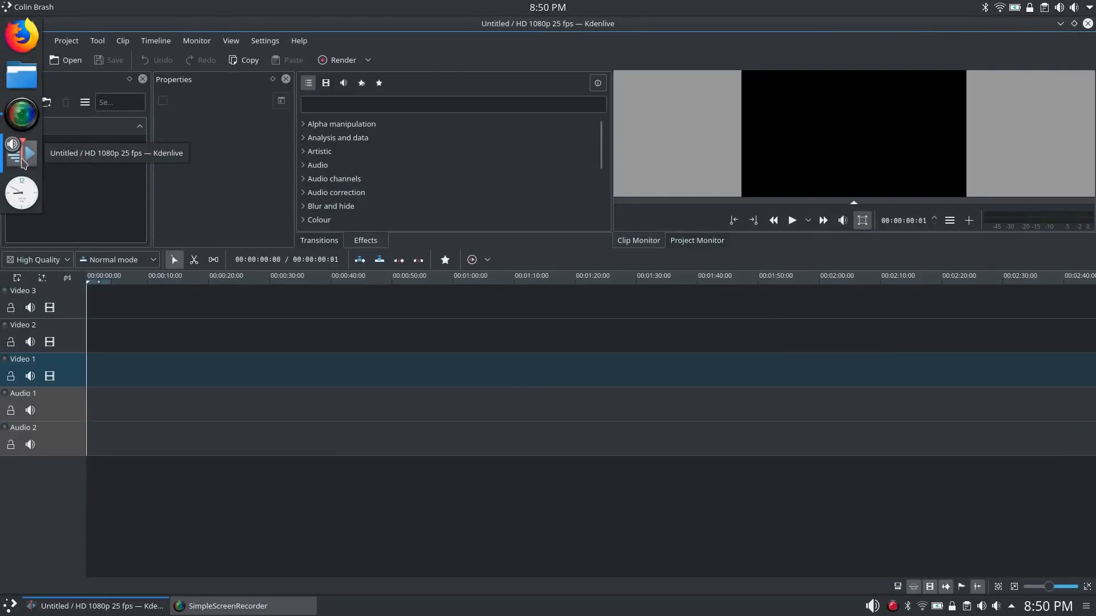
- Pin Kdenlive to the Unity layout's dock and close the Kdenlive window
{"action": "right_click", "coordinate": [23, 157]}
{"action": "left_click", "coordinate": [83, 177]}
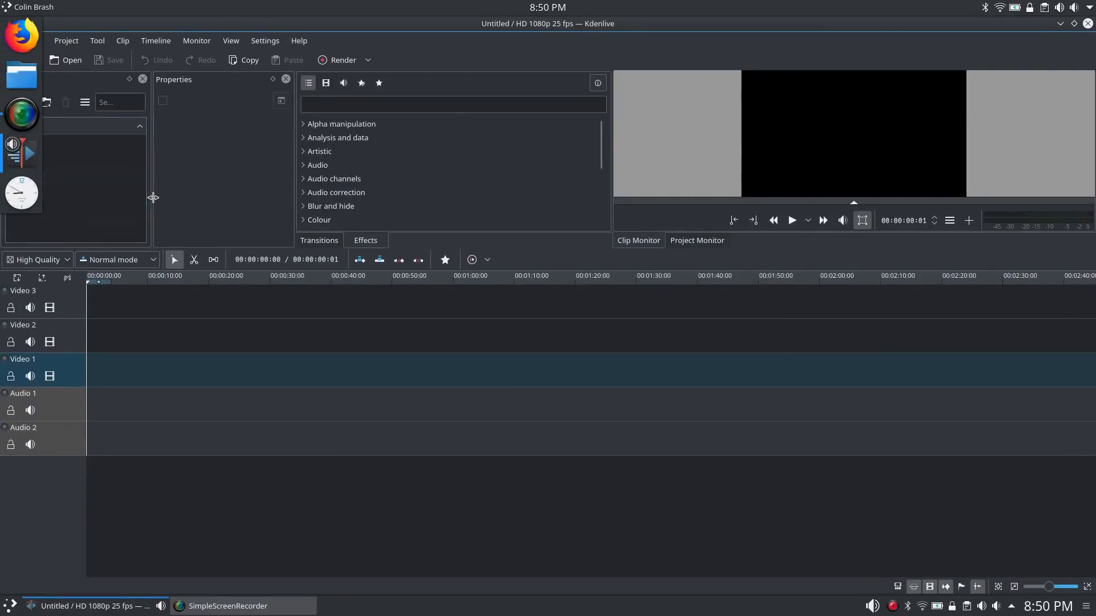
{"action": "left_click", "coordinate": [1088, 23]}
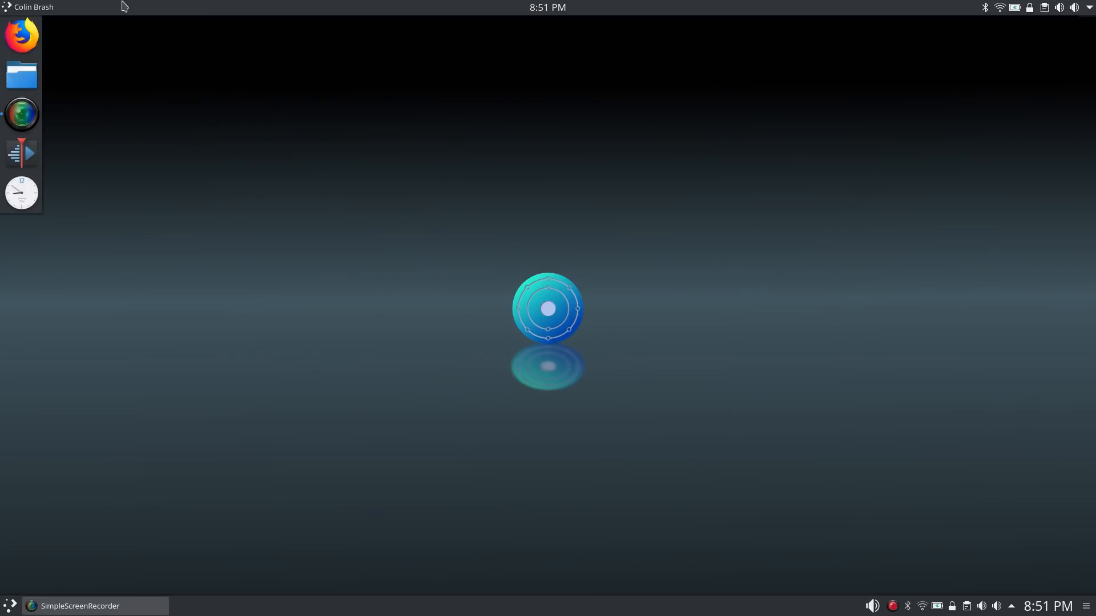
- View the places and dock options offered for the file manager in the dock
{"action": "right_click", "coordinate": [16, 74]}
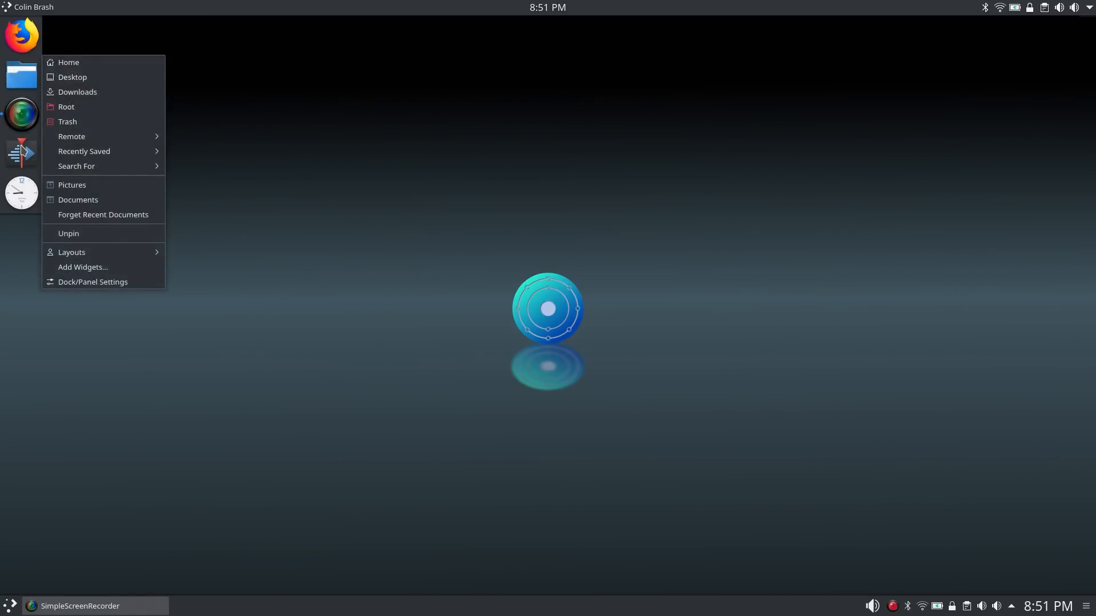
{"action": "left_click", "coordinate": [327, 157]}
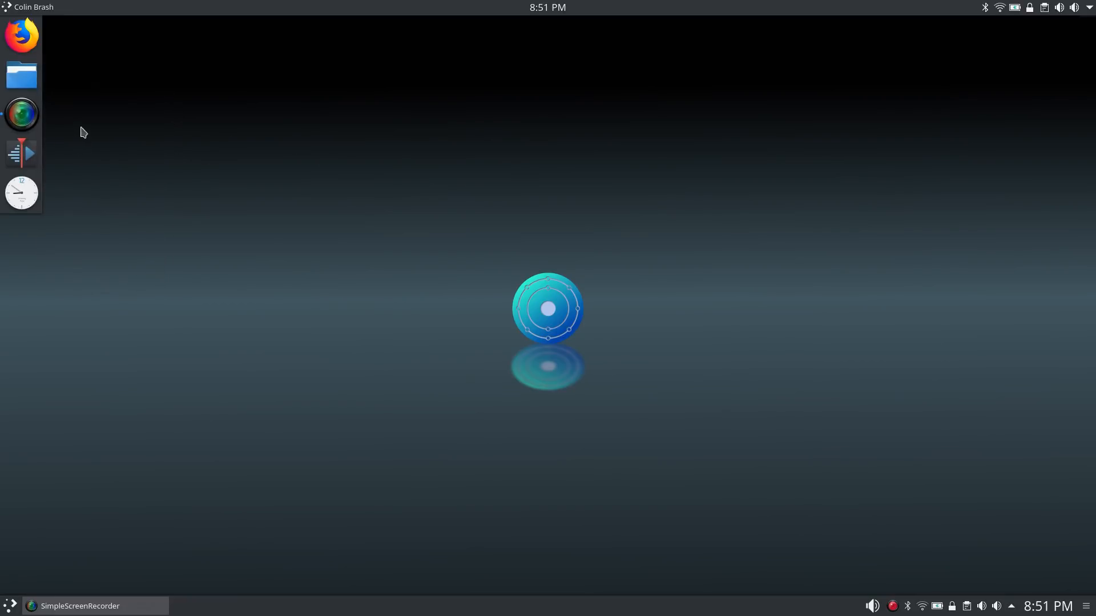
{"action": "right_click", "coordinate": [24, 80]}
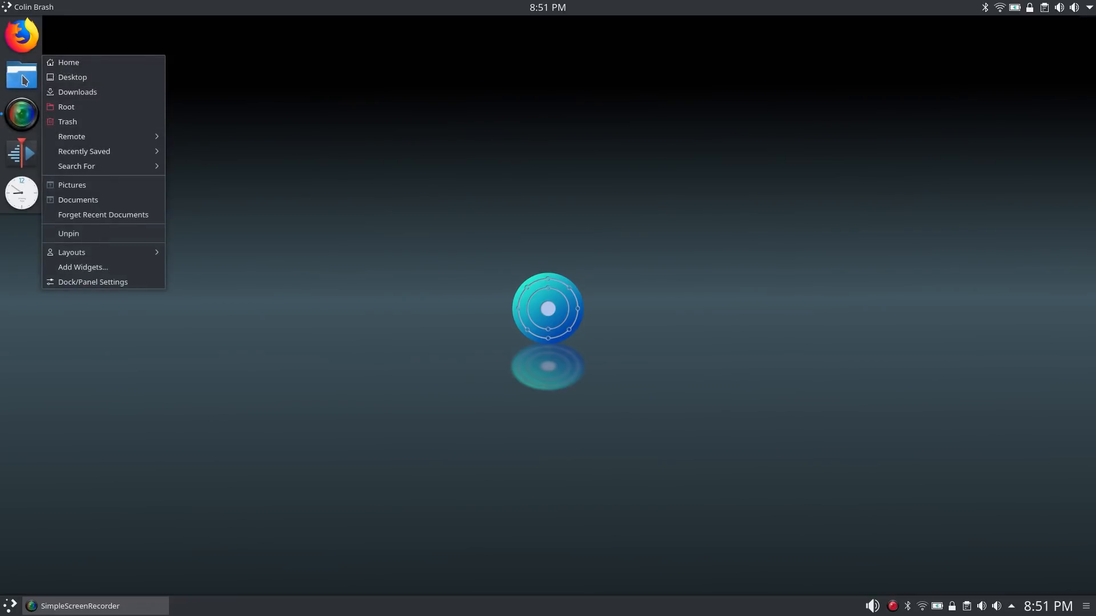
- Open Latte Dock's layout configuration from the upper panel and dismiss the layout warning
{"action": "right_click", "coordinate": [132, 11]}
{"action": "mouse_move", "coordinate": [170, 24]}
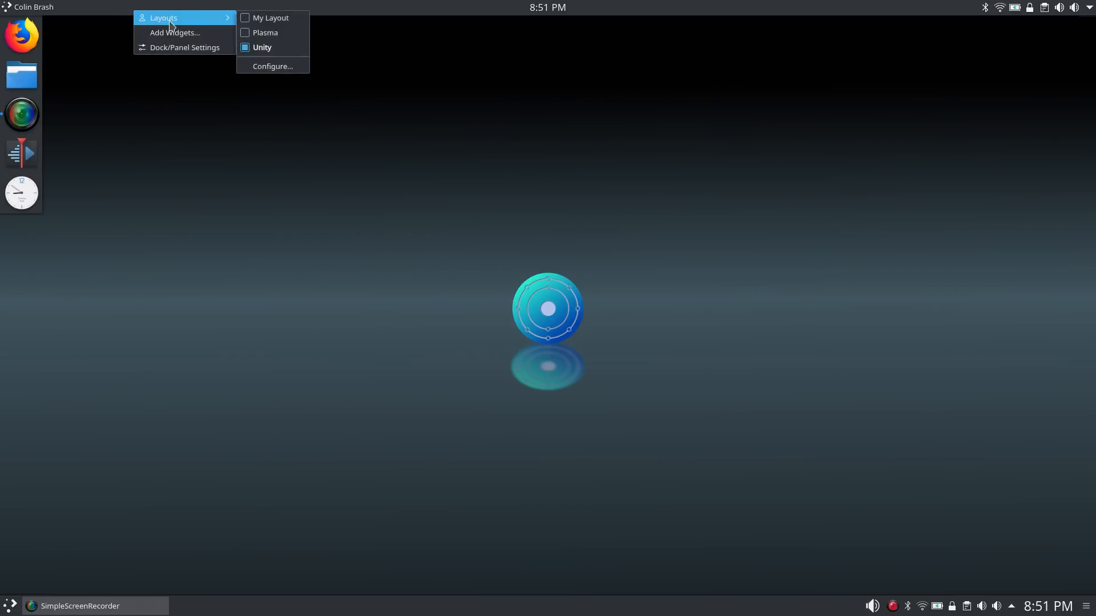
{"action": "left_click", "coordinate": [273, 68]}
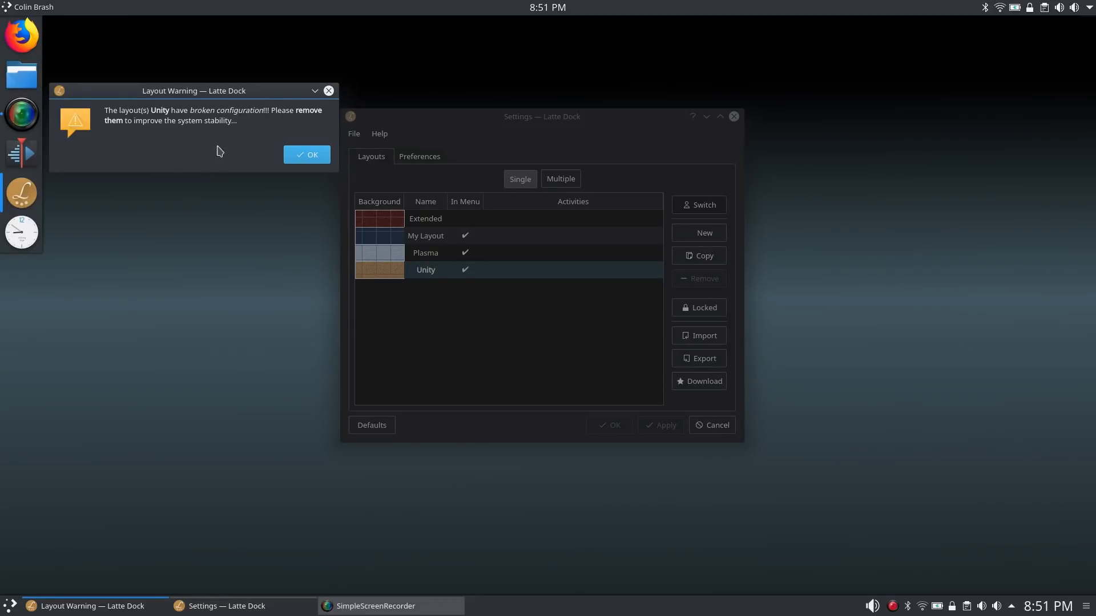
{"action": "left_click", "coordinate": [298, 158]}
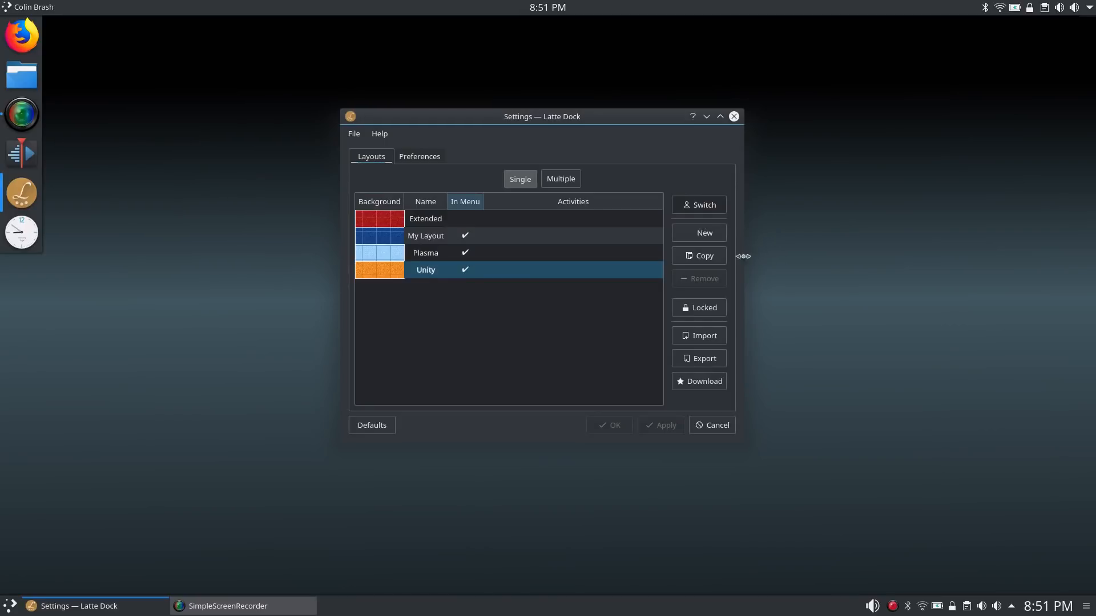
- Add a new layout to the Latte Dock layouts list and look over the dock's general preferences
{"action": "left_click", "coordinate": [712, 239]}
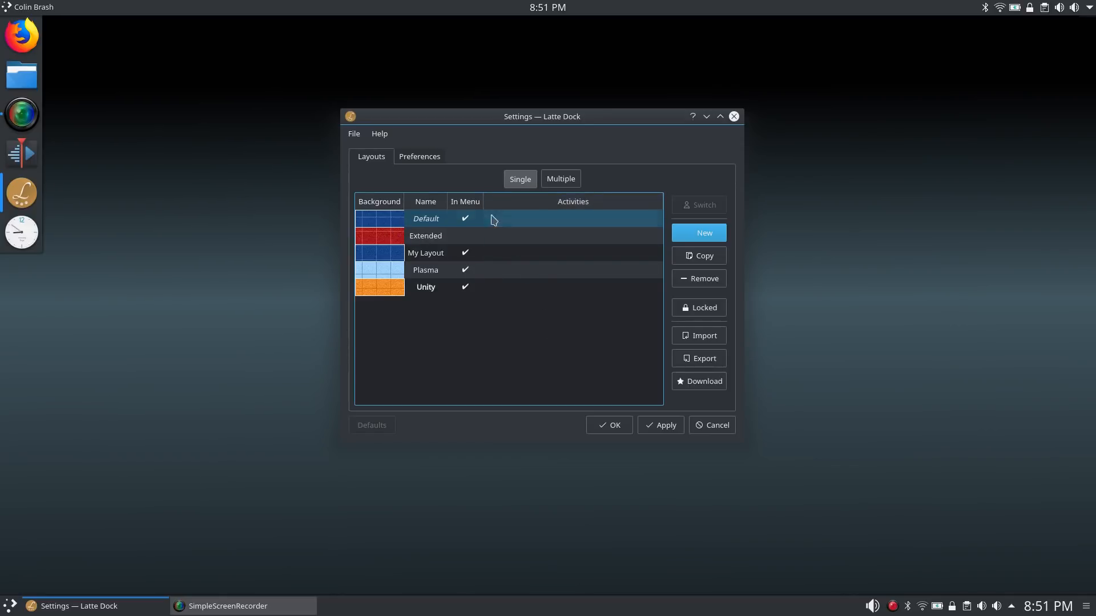
{"action": "left_click", "coordinate": [433, 161]}
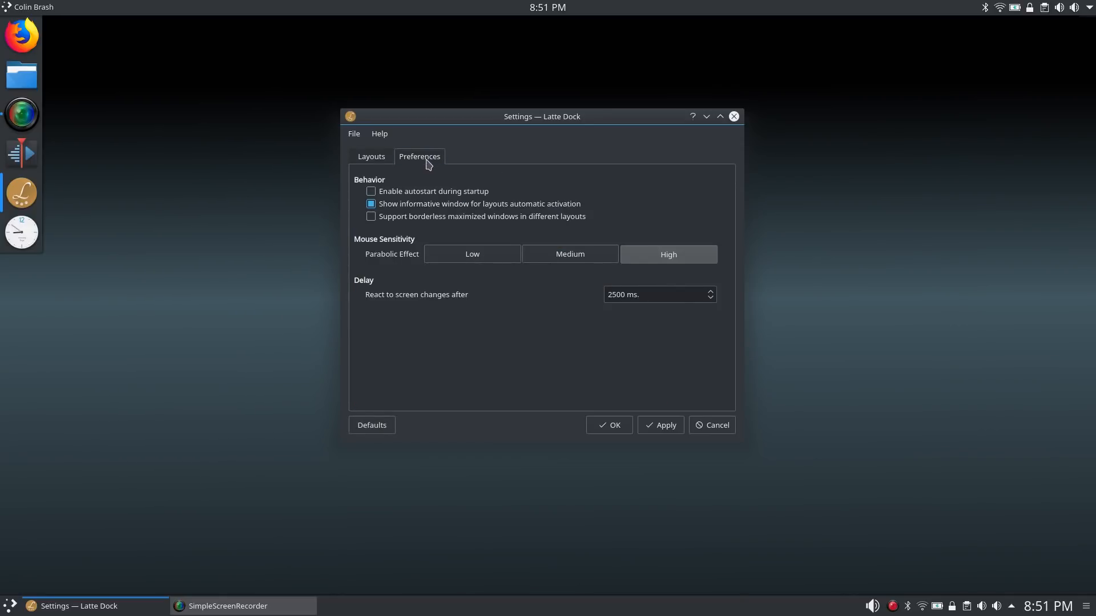
{"action": "left_click", "coordinate": [366, 163]}
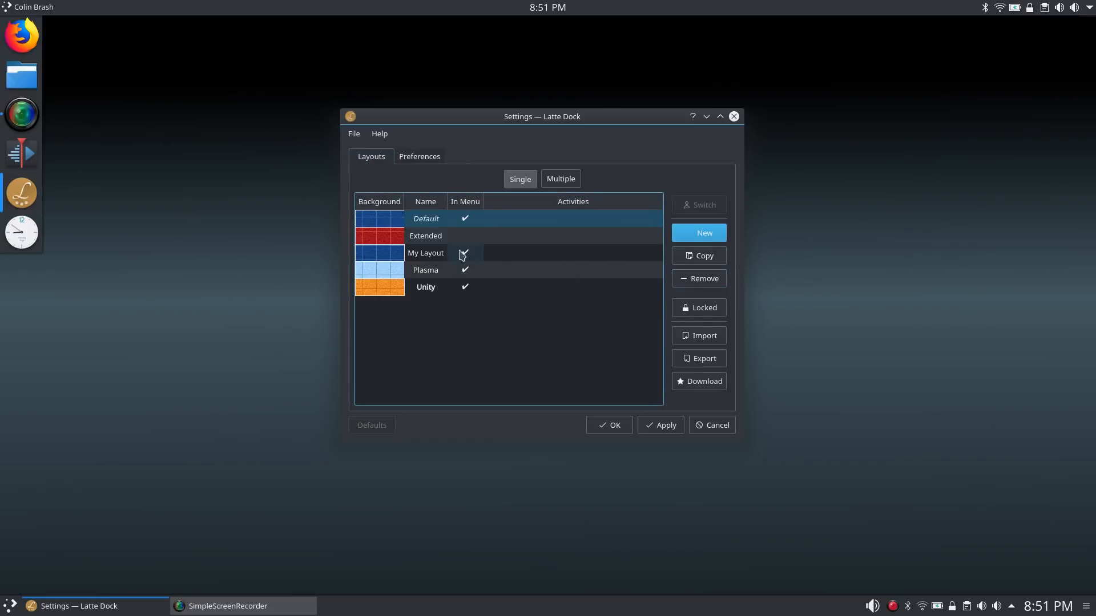
{"action": "left_click", "coordinate": [403, 221]}
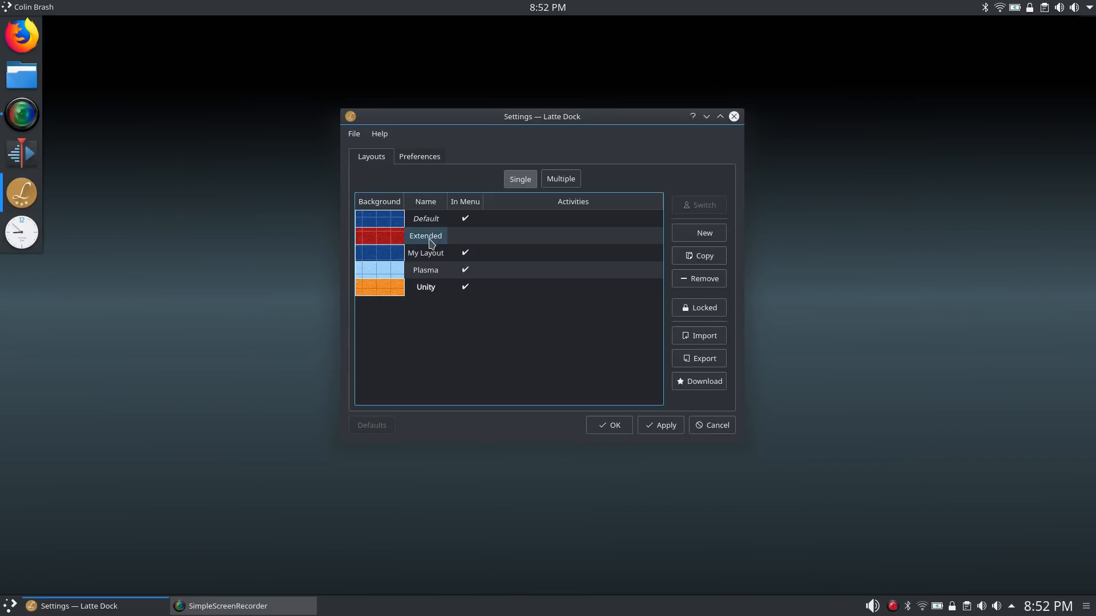
{"action": "left_click", "coordinate": [375, 240]}
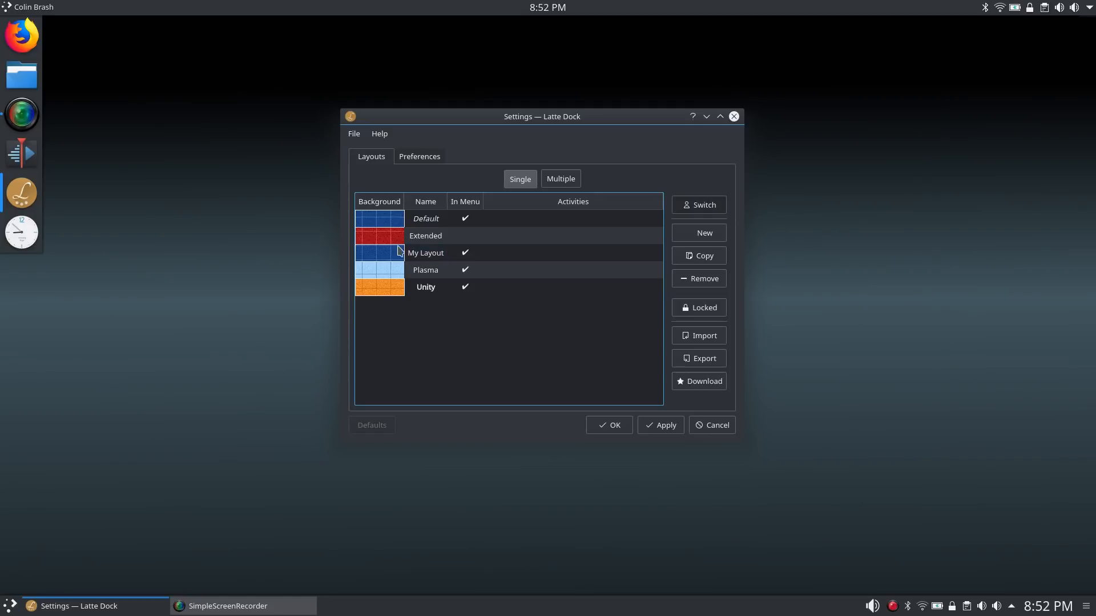
- Add a second new layout, remove both added layouts from the list, and cancel the Latte Dock settings
{"action": "left_click", "coordinate": [695, 234]}
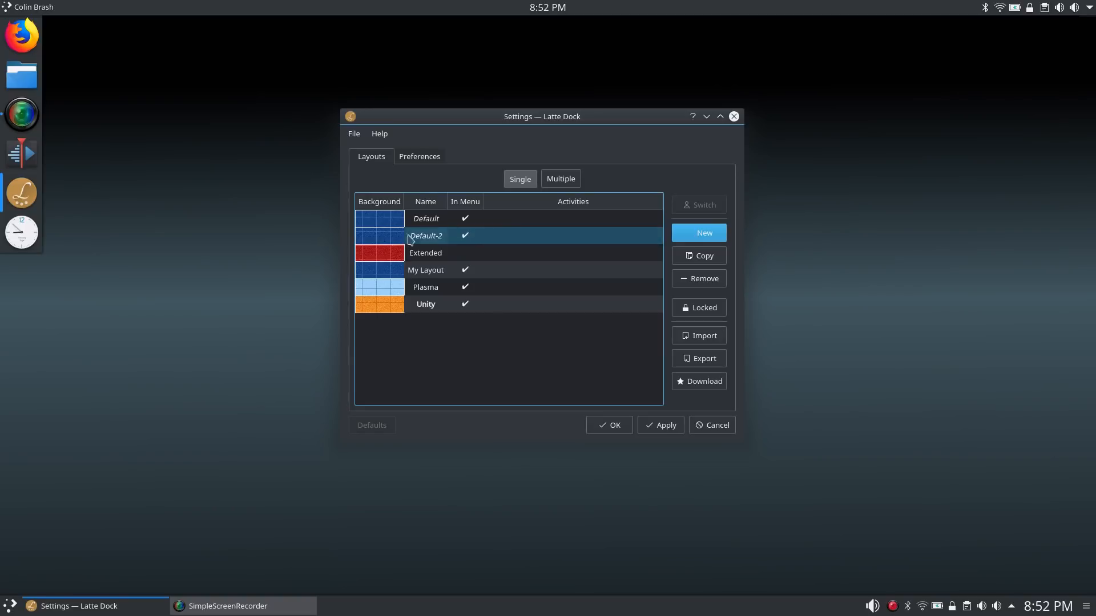
{"action": "left_click", "coordinate": [380, 222]}
{"action": "left_click", "coordinate": [699, 278]}
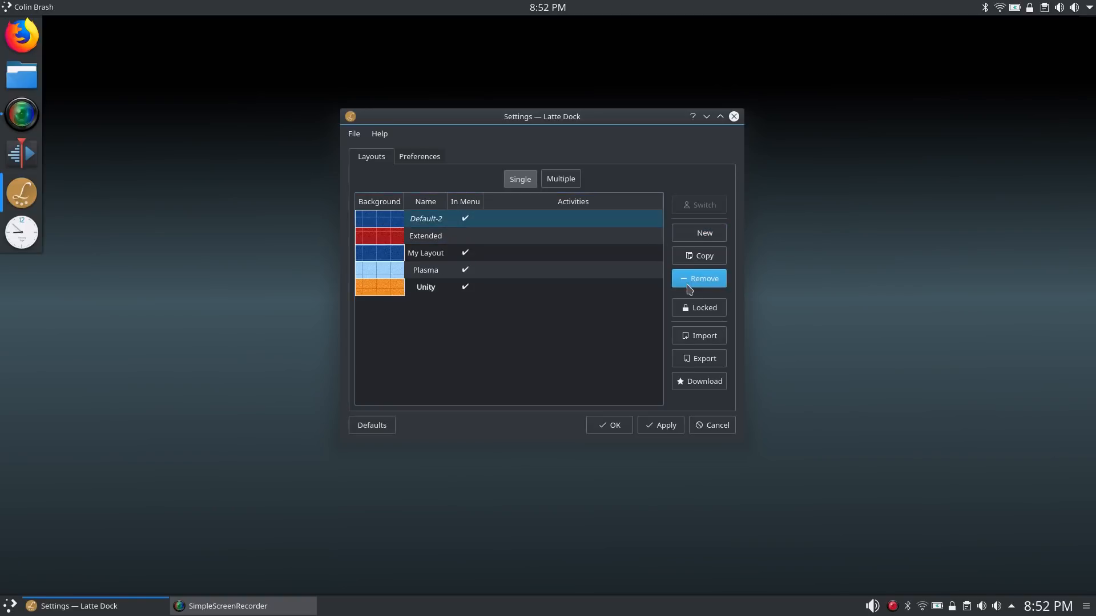
{"action": "left_click", "coordinate": [388, 219]}
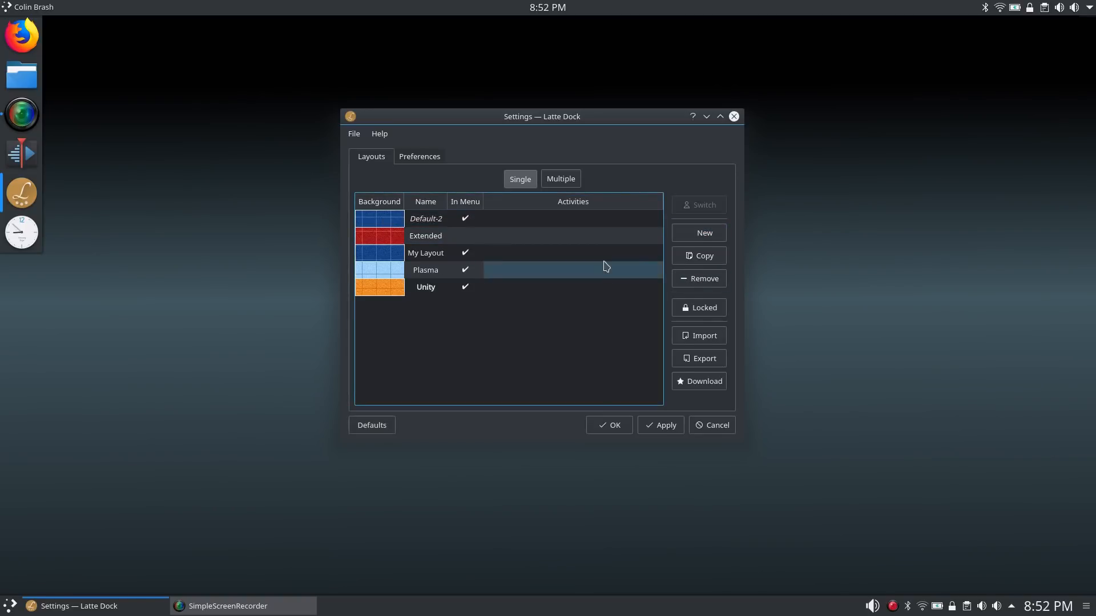
{"action": "left_click", "coordinate": [694, 280]}
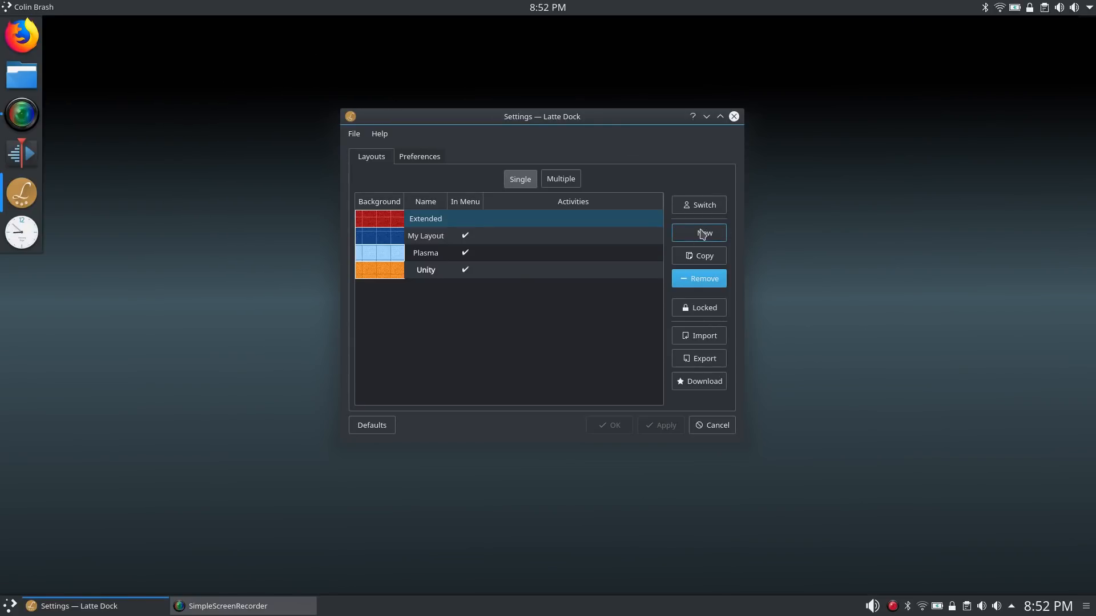
{"action": "left_click", "coordinate": [711, 431]}
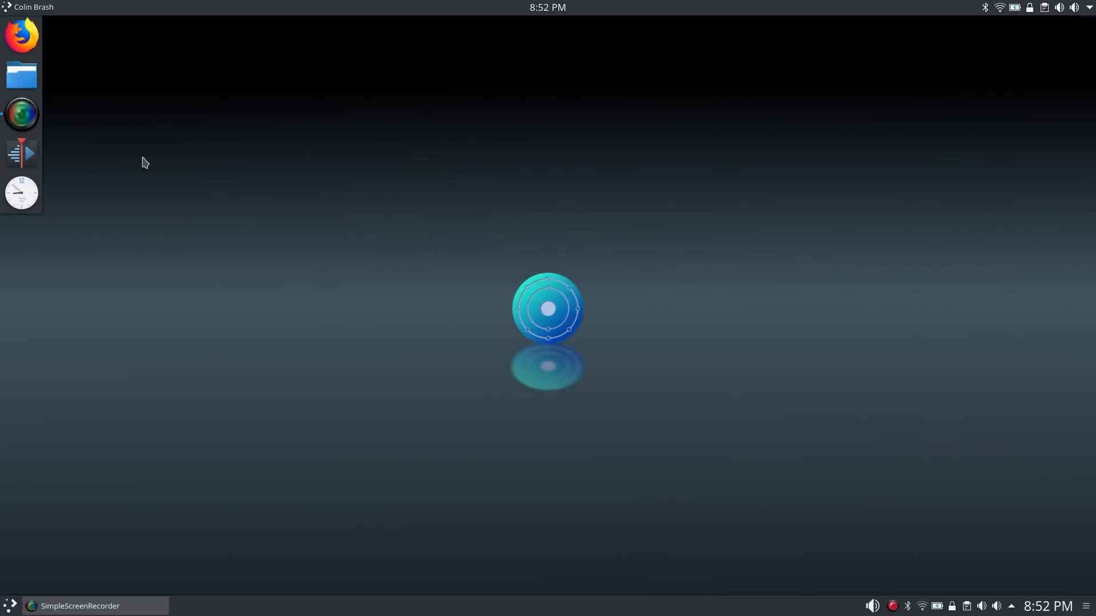
- Switch the Latte dock from Unity to My Layout
{"action": "right_click", "coordinate": [26, 79]}
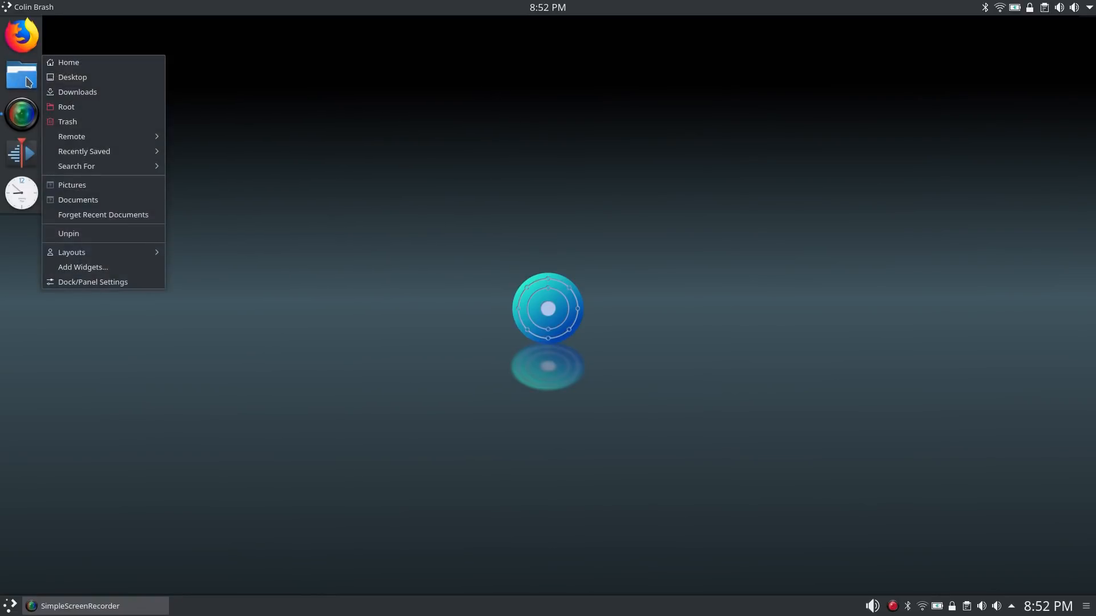
{"action": "left_click", "coordinate": [266, 135]}
{"action": "right_click", "coordinate": [204, 13]}
{"action": "mouse_move", "coordinate": [299, 22]}
{"action": "left_click", "coordinate": [341, 22]}
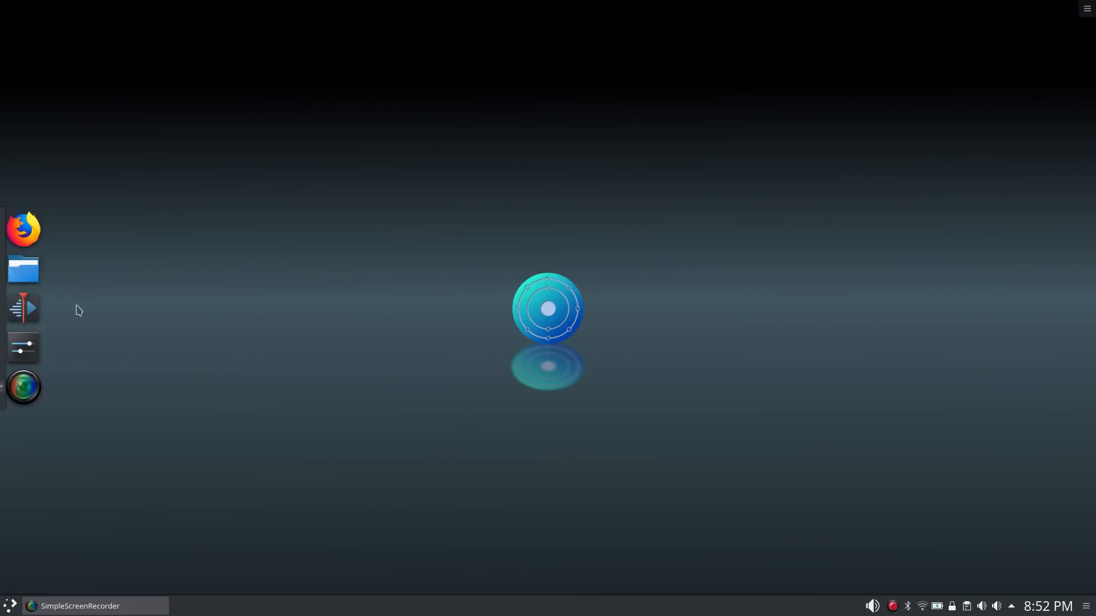
- Examine the dock's behavior and appearance settings in basic and advanced mode, including the layout choices, and close the settings
{"action": "right_click", "coordinate": [27, 262]}
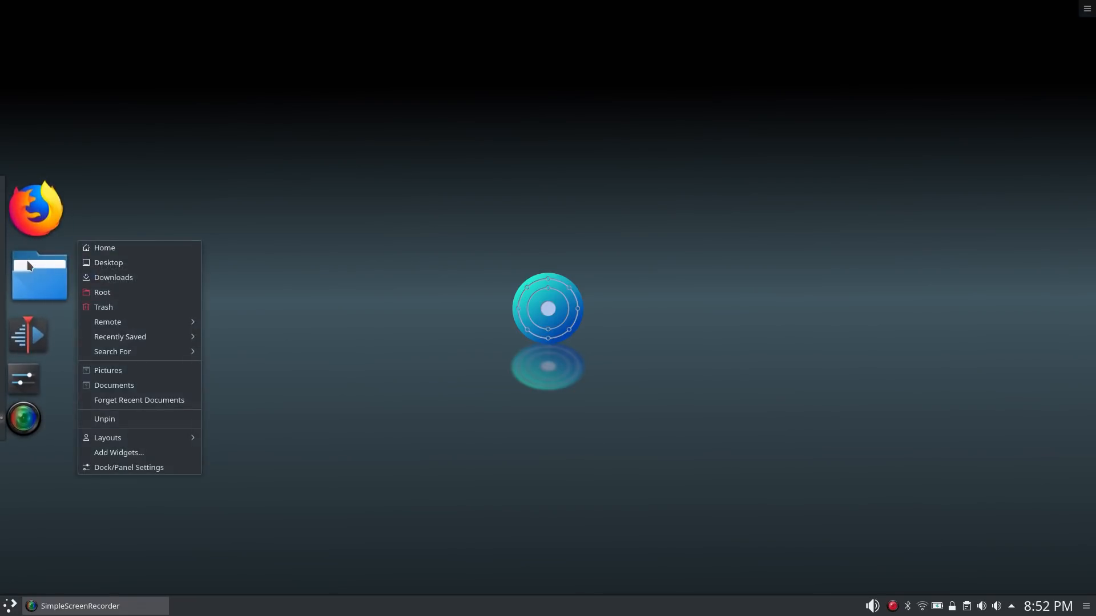
{"action": "left_click", "coordinate": [129, 463]}
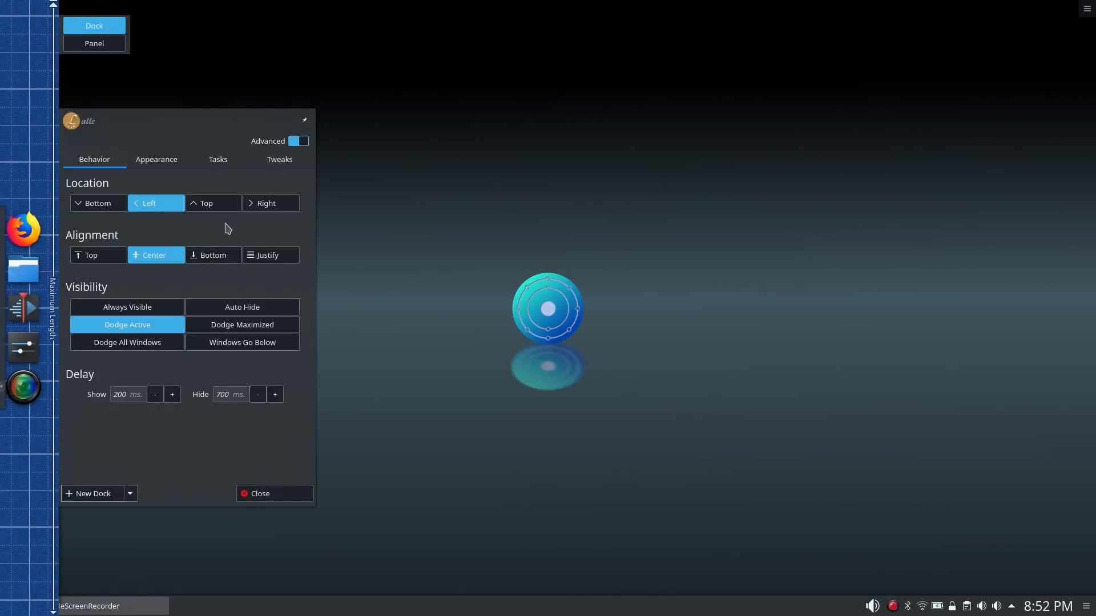
{"action": "left_click", "coordinate": [155, 162]}
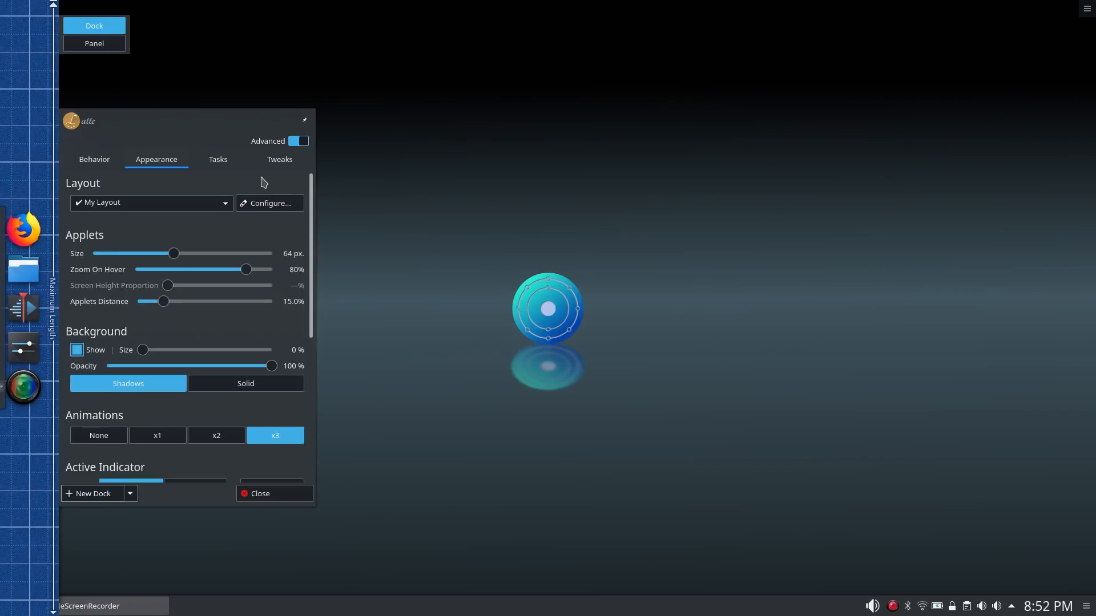
{"action": "left_click", "coordinate": [296, 141]}
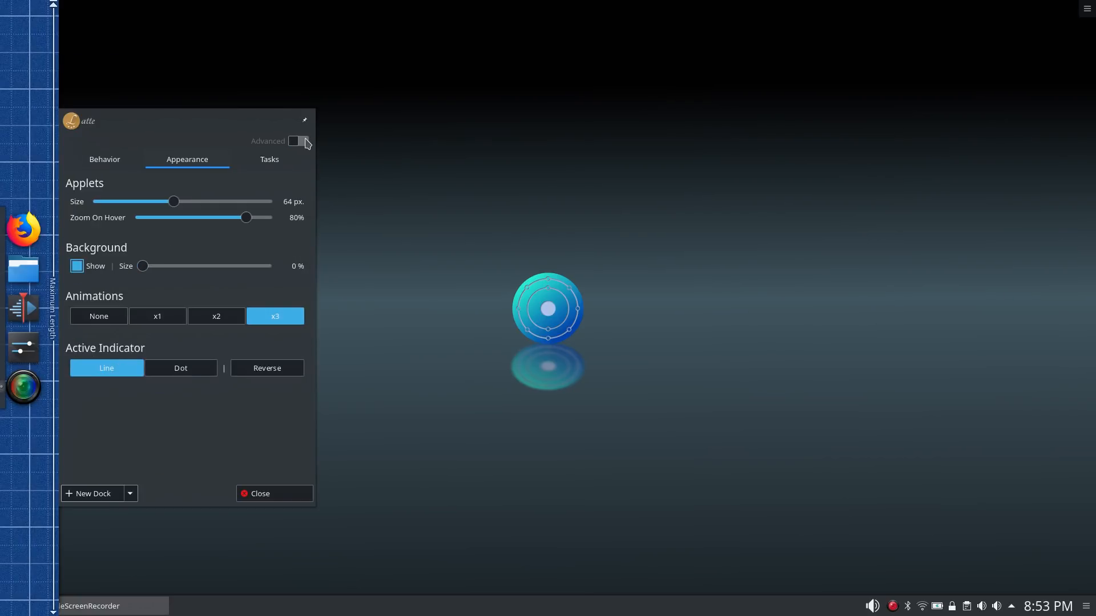
{"action": "left_click", "coordinate": [306, 143]}
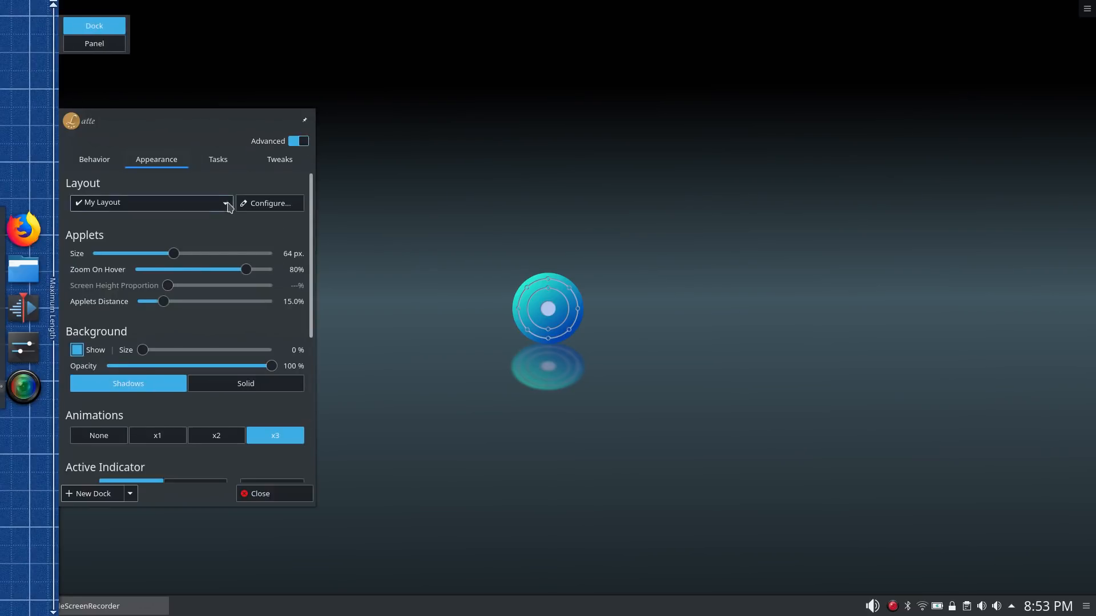
{"action": "left_click", "coordinate": [225, 204]}
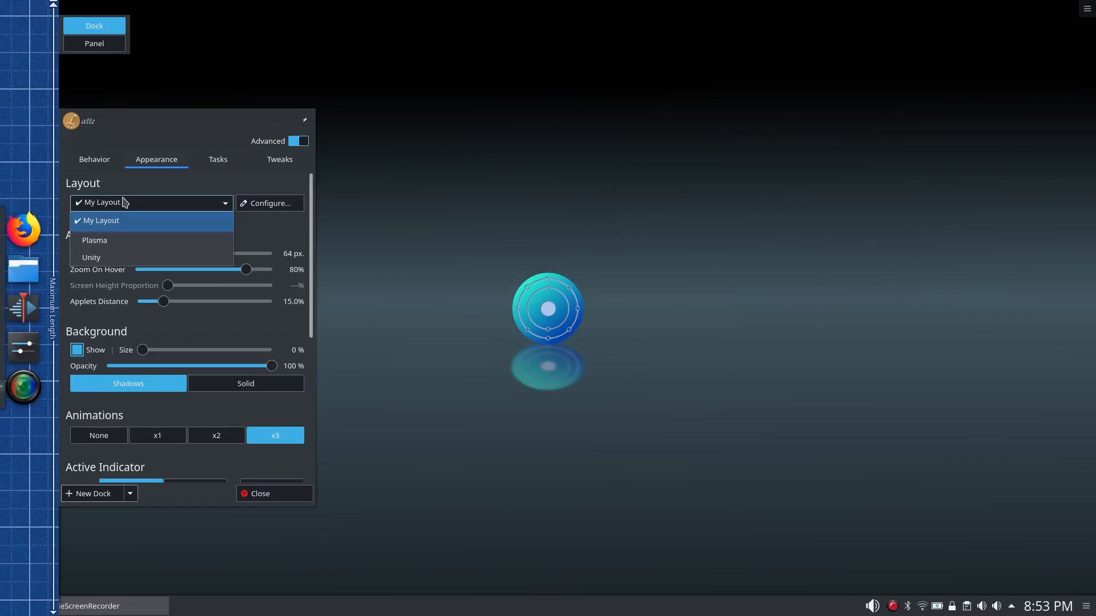
{"action": "left_click", "coordinate": [147, 181]}
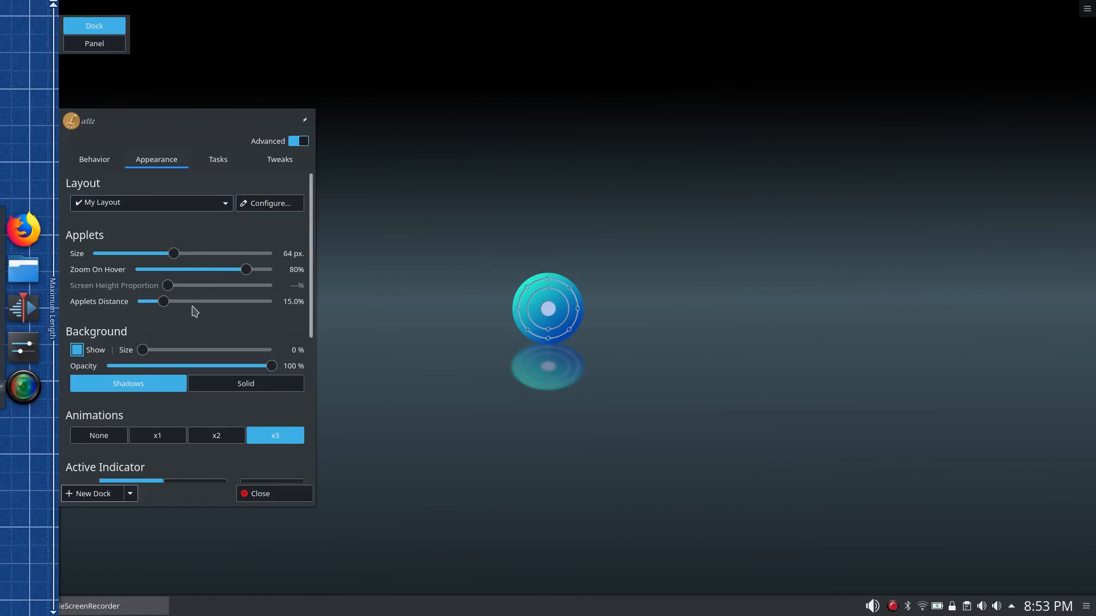
{"action": "scroll", "coordinate": [195, 317], "scroll_direction": "down", "scroll_amount": 1}
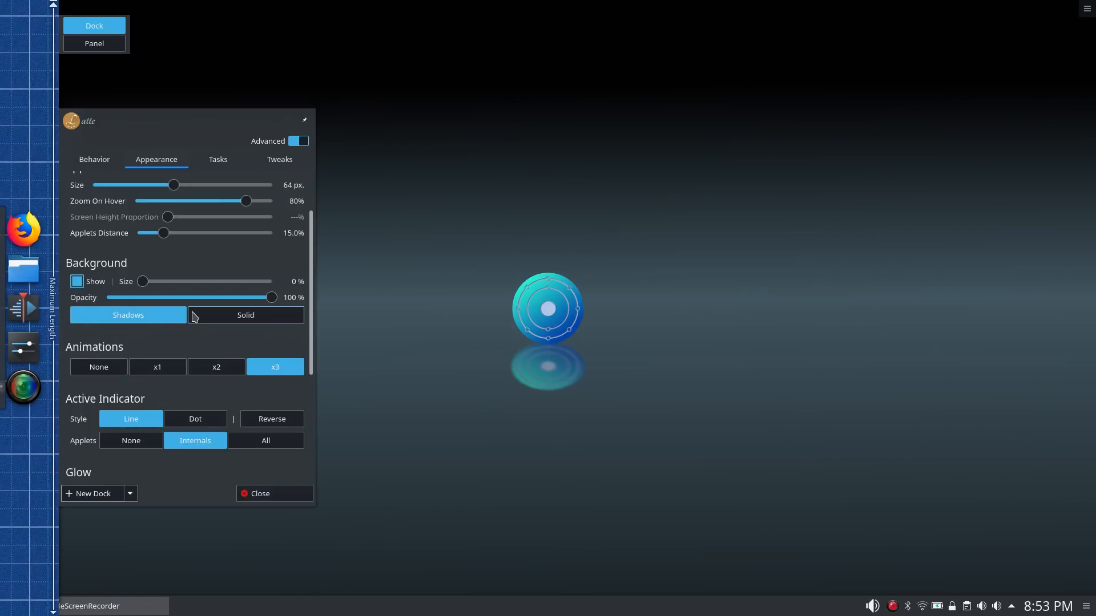
{"action": "scroll", "coordinate": [194, 317], "scroll_direction": "down", "scroll_amount": 3}
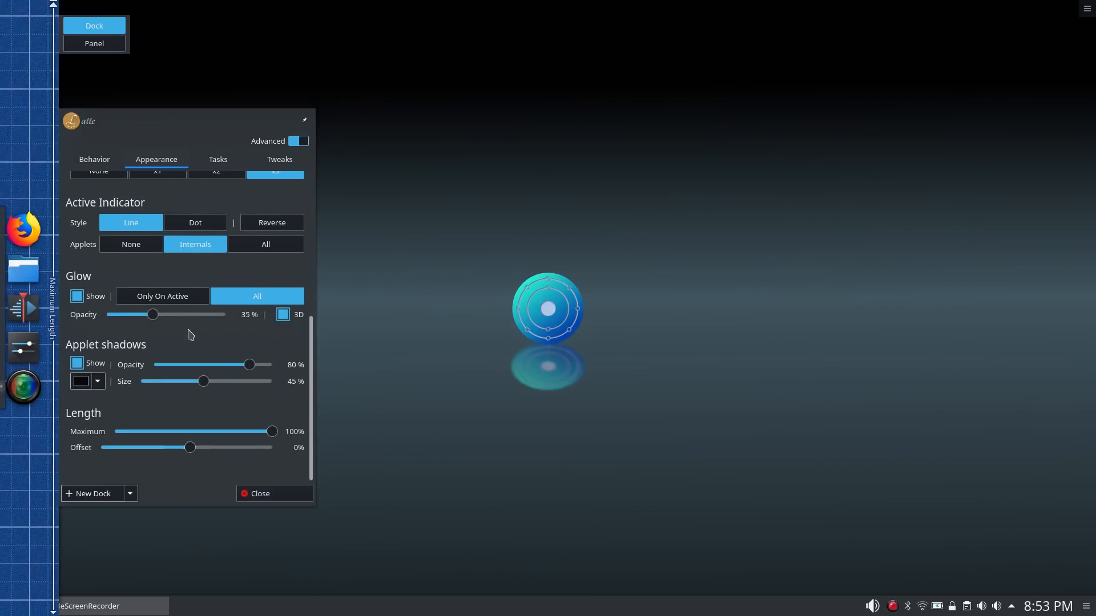
{"action": "left_click", "coordinate": [413, 271]}
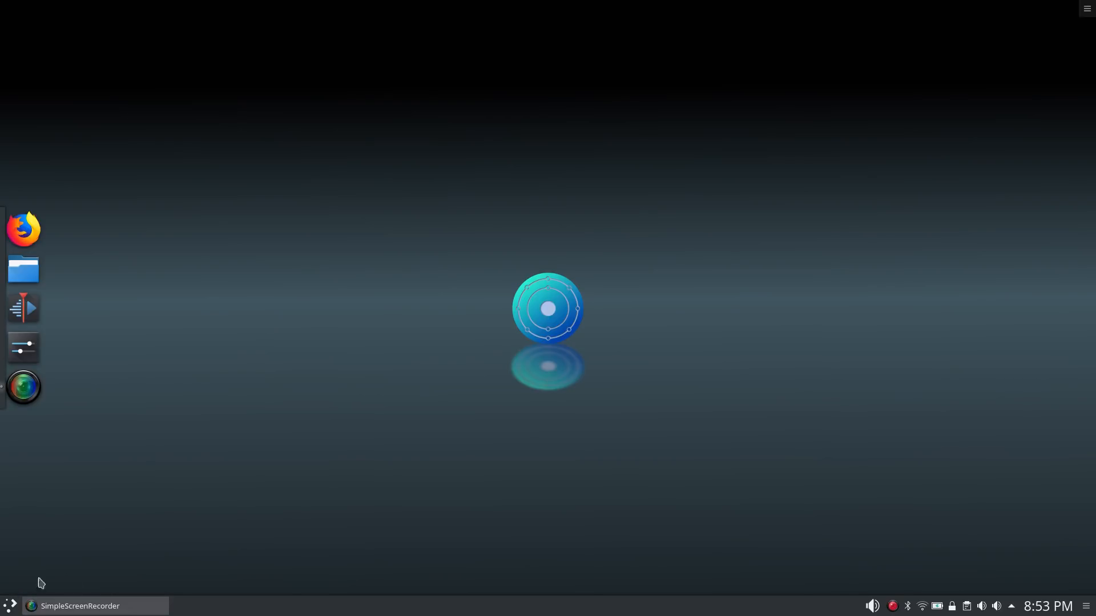
- View the configuration options of the Plasma panel's application launcher and dismiss them
{"action": "right_click", "coordinate": [8, 609]}
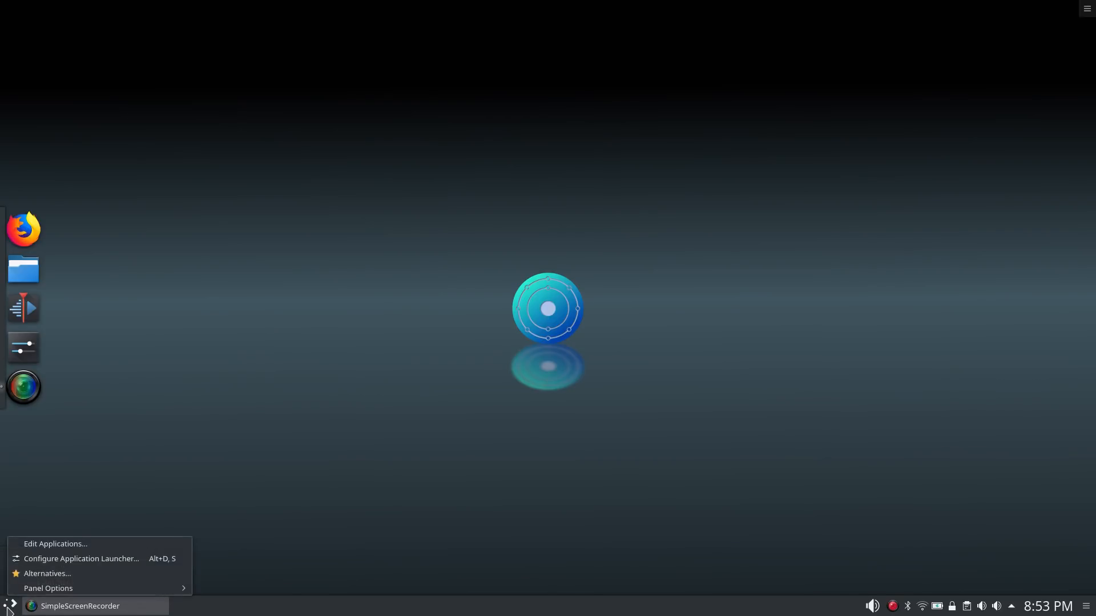
{"action": "left_click", "coordinate": [194, 463]}
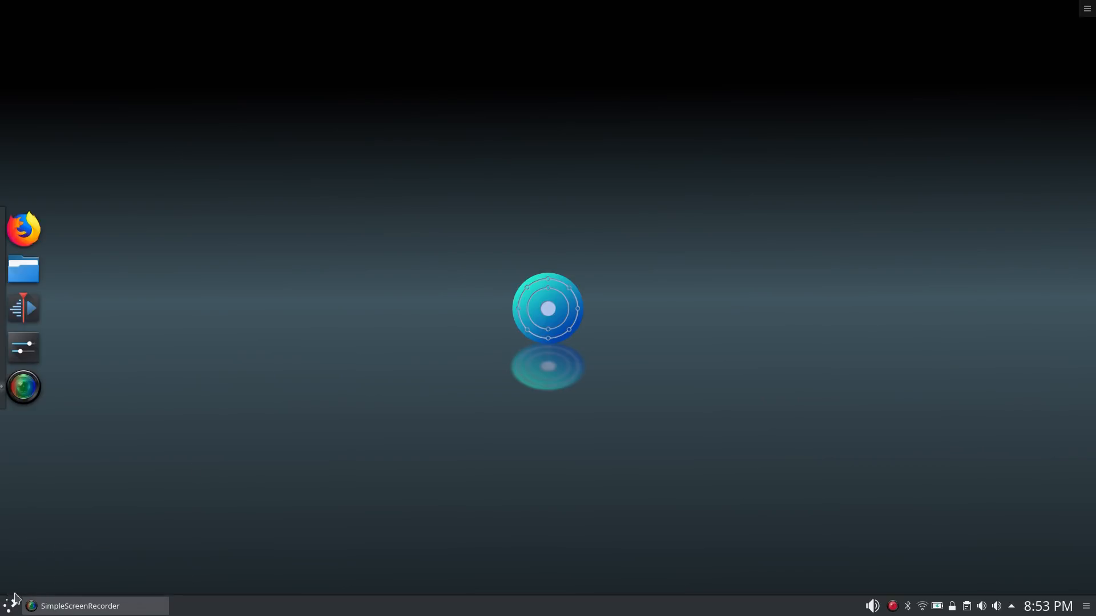
- Browse the desktop's available widgets and open the Plasma Add-On Installer for downloading new ones
{"action": "left_click", "coordinate": [8, 610]}
{"action": "left_click", "coordinate": [198, 472]}
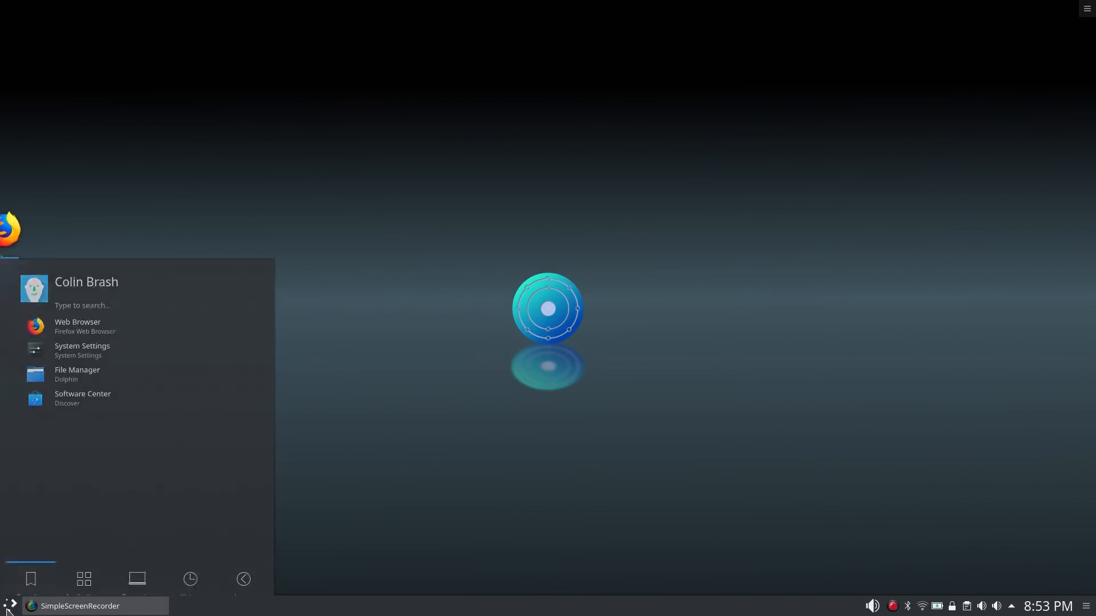
{"action": "right_click", "coordinate": [199, 473]}
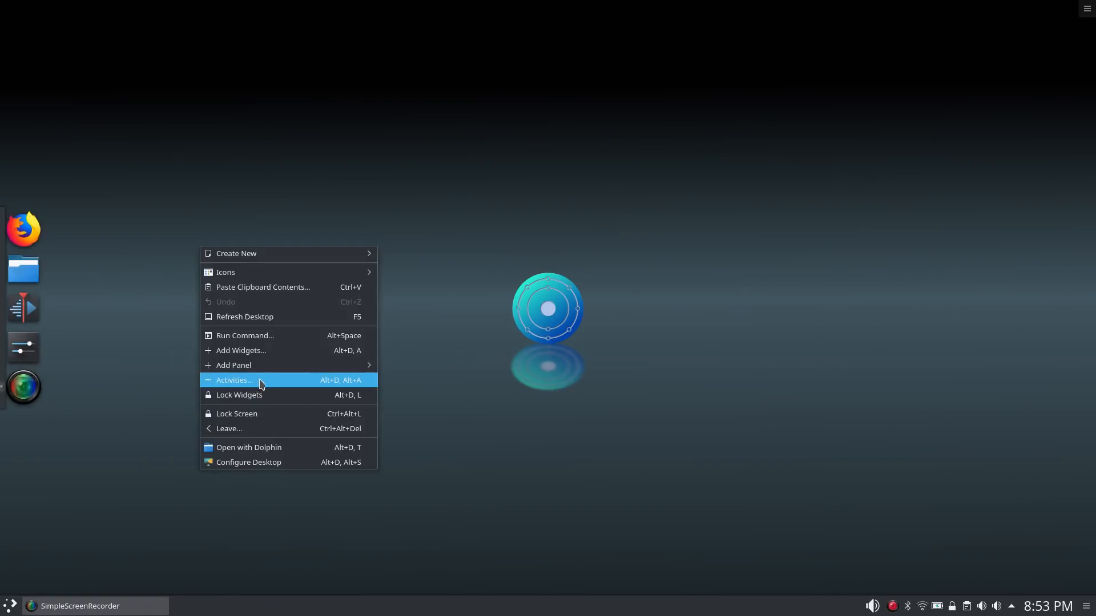
{"action": "left_click", "coordinate": [257, 350]}
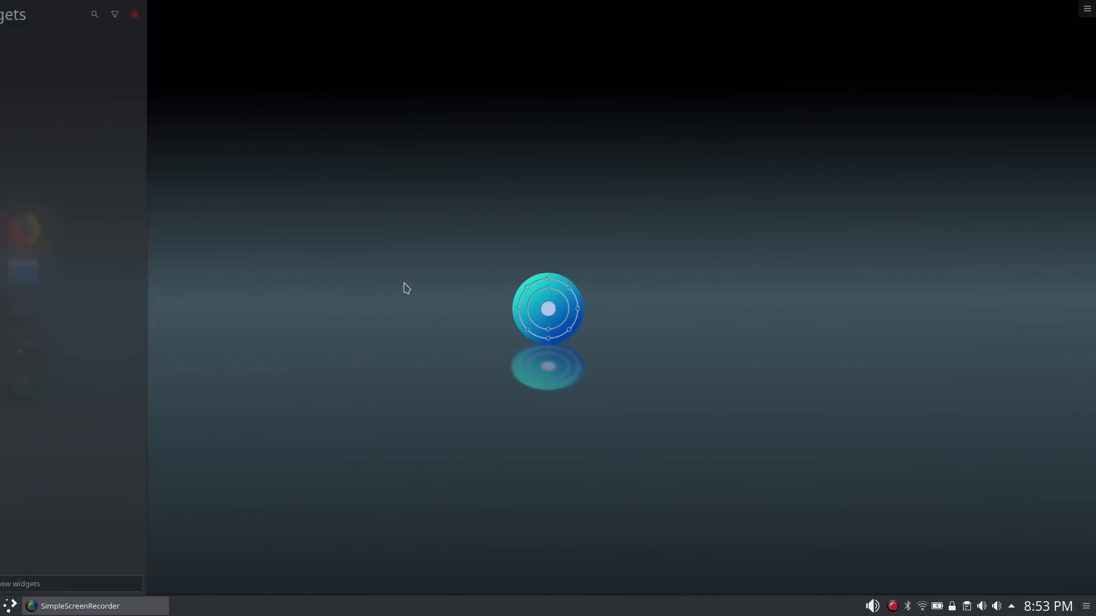
{"action": "scroll", "coordinate": [109, 392], "scroll_direction": "down", "scroll_amount": 15}
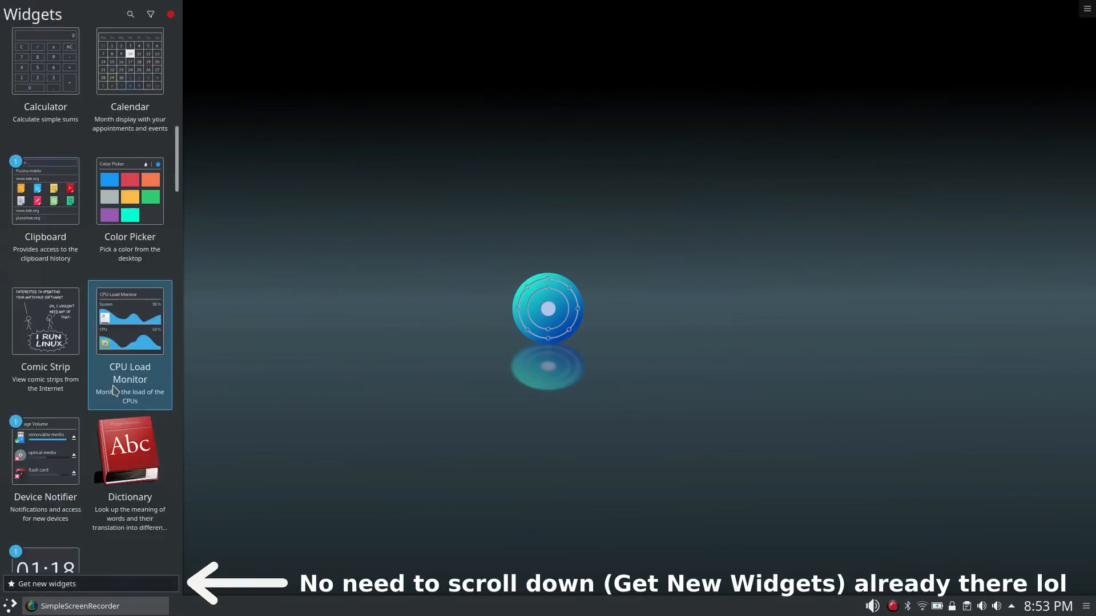
{"action": "scroll", "coordinate": [109, 393], "scroll_direction": "down", "scroll_amount": 15}
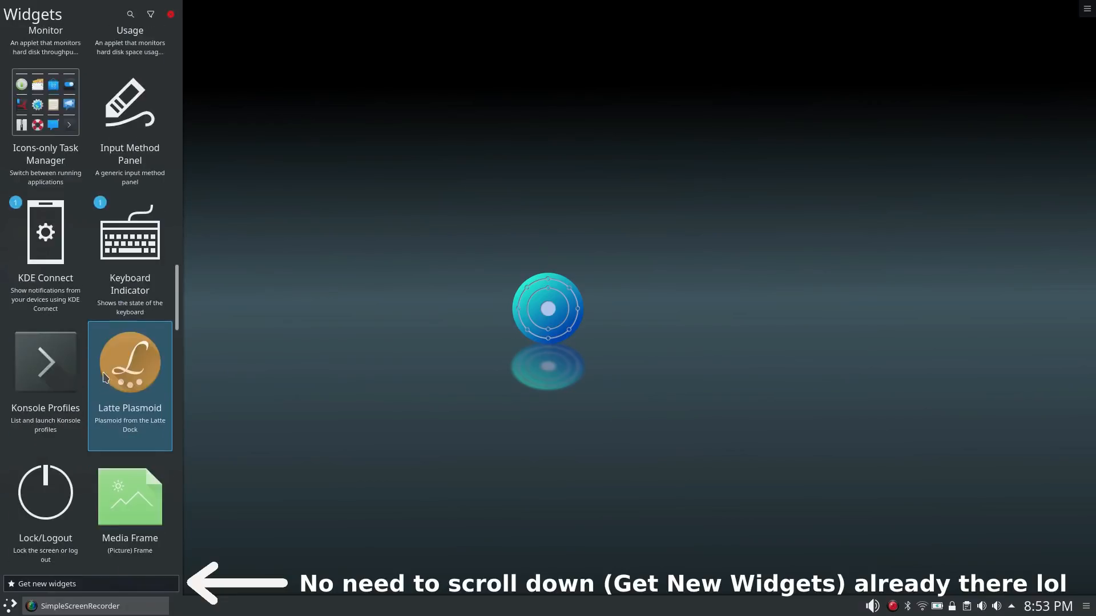
{"action": "scroll", "coordinate": [105, 369], "scroll_direction": "down", "scroll_amount": 15}
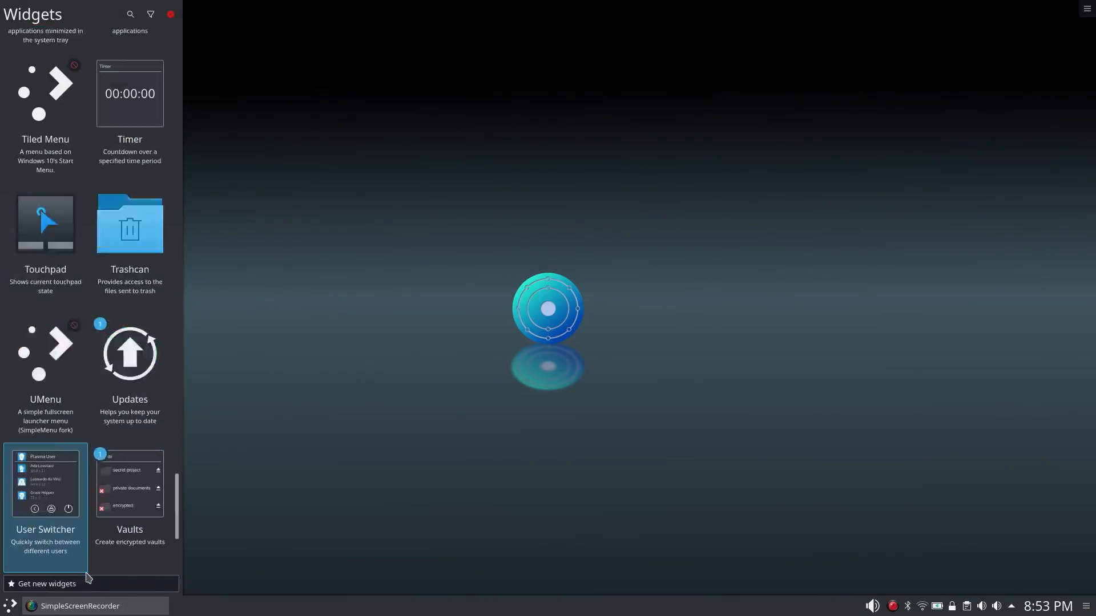
{"action": "left_click", "coordinate": [86, 588]}
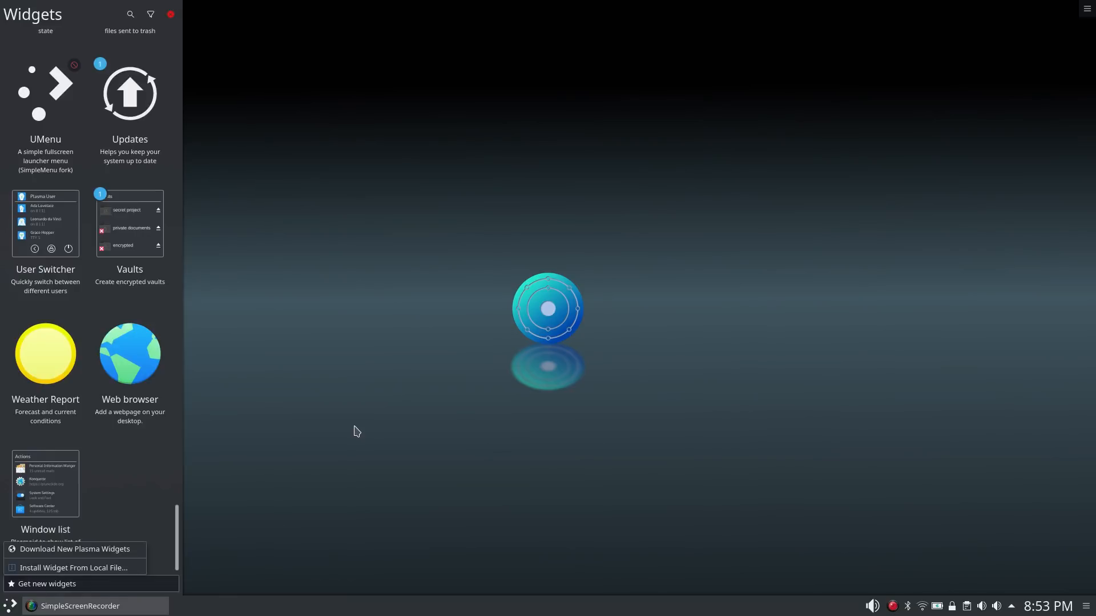
{"action": "left_click", "coordinate": [50, 551]}
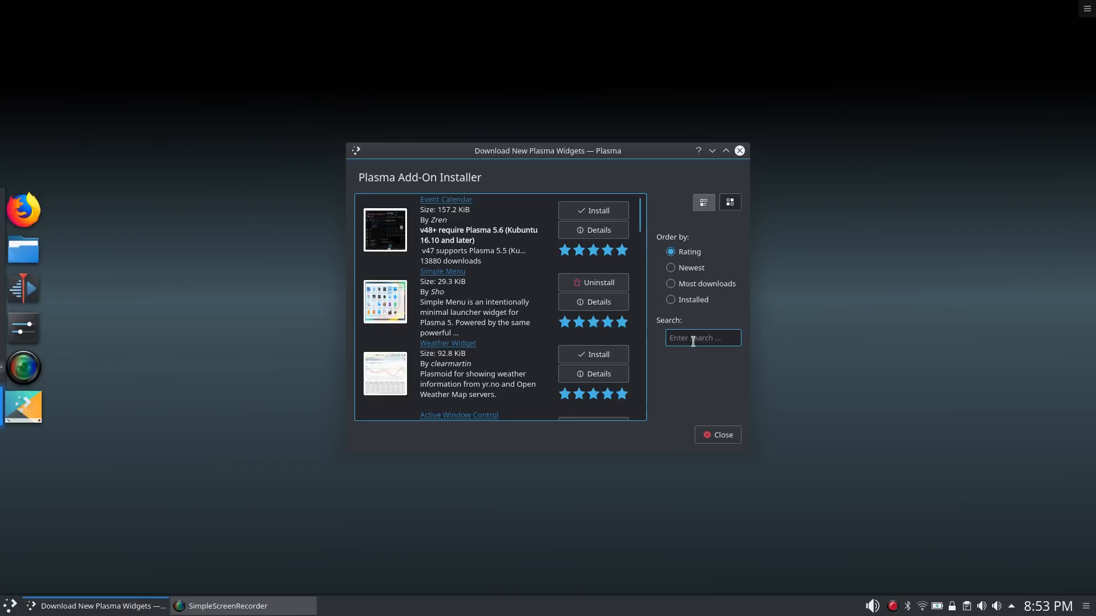
- Search the downloadable widgets for "menu", look through the launcher menus offered, and close the installer
{"action": "left_click", "coordinate": [693, 341]}
{"action": "type", "text": "menu"}
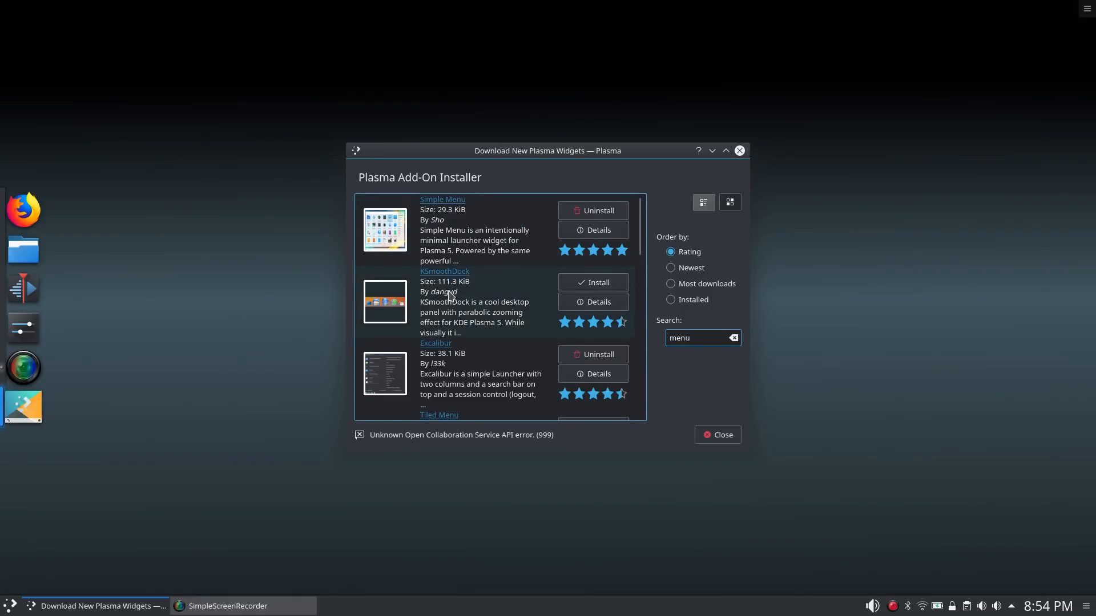
{"action": "scroll", "coordinate": [439, 286], "scroll_direction": "down", "scroll_amount": 2}
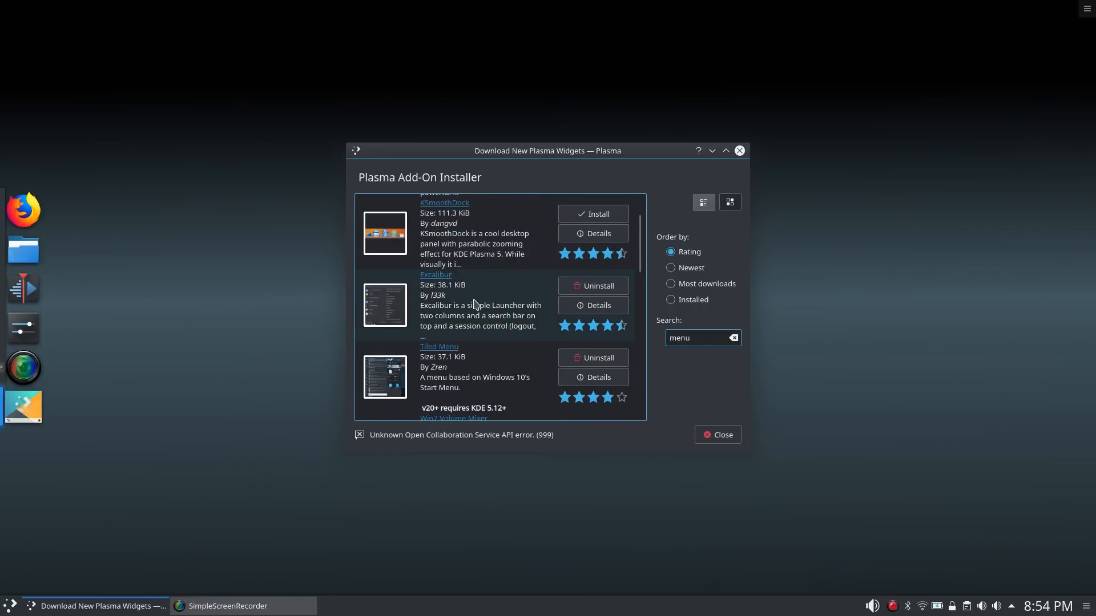
{"action": "scroll", "coordinate": [473, 308], "scroll_direction": "down", "scroll_amount": 1}
{"action": "scroll", "coordinate": [457, 318], "scroll_direction": "down", "scroll_amount": 1}
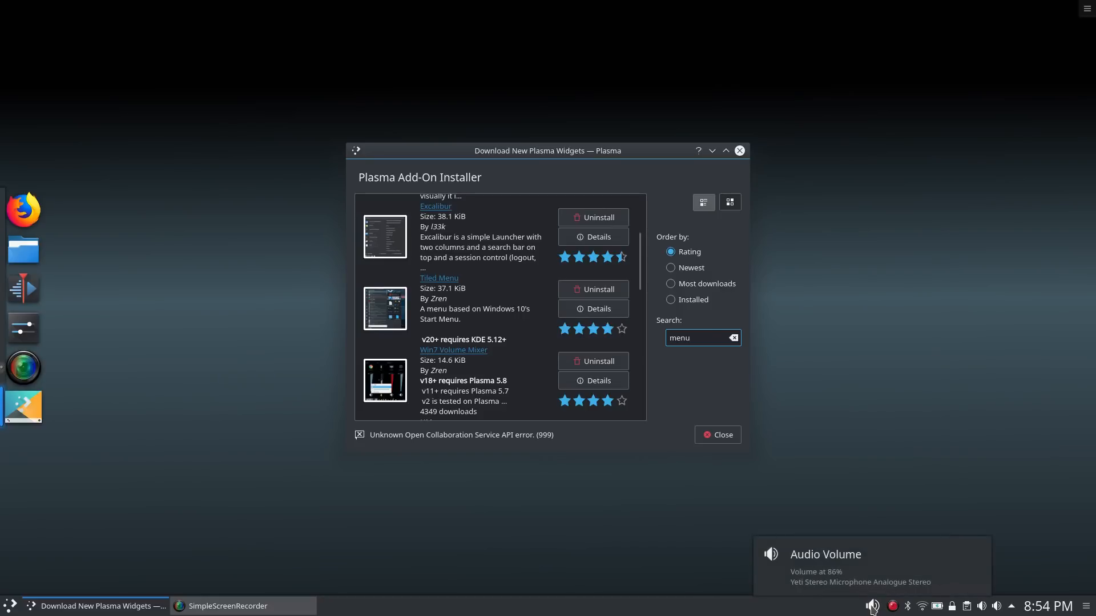
{"action": "scroll", "coordinate": [488, 319], "scroll_direction": "down", "scroll_amount": 3}
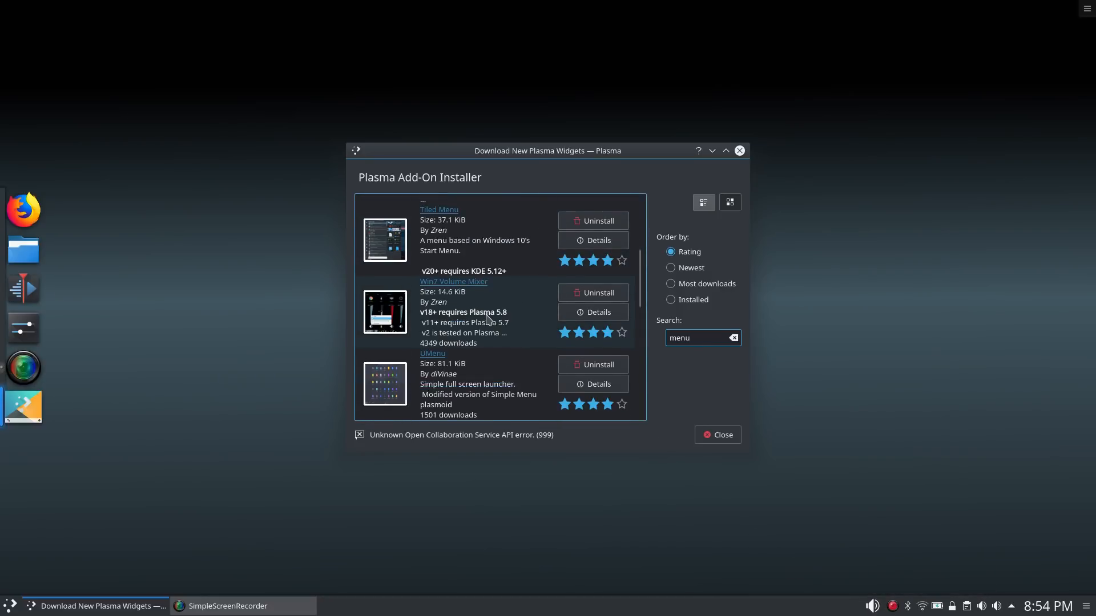
{"action": "scroll", "coordinate": [482, 342], "scroll_direction": "down", "scroll_amount": 3}
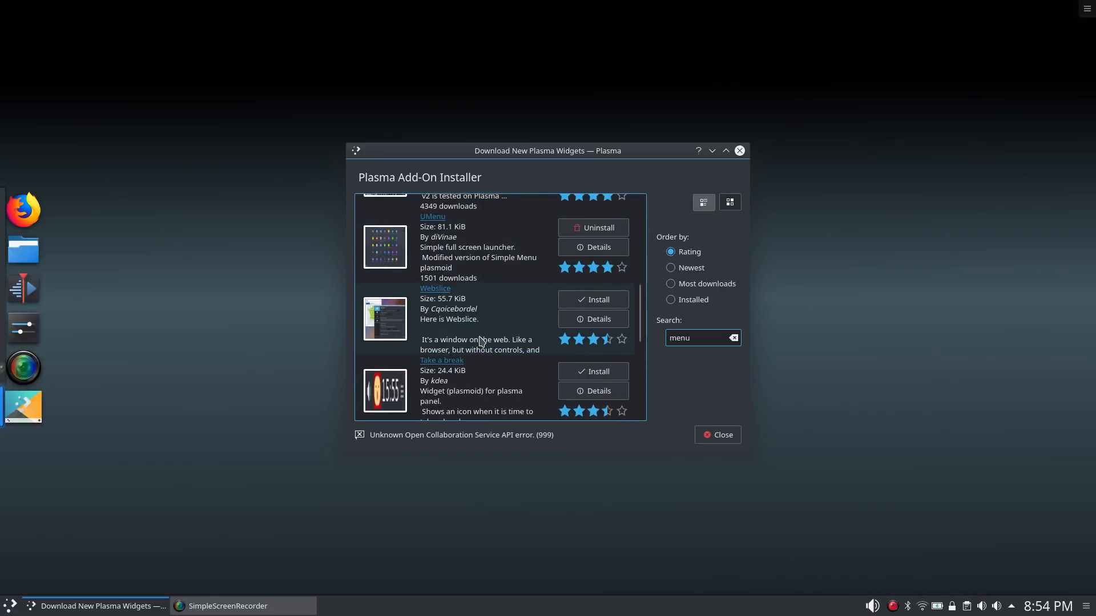
{"action": "scroll", "coordinate": [491, 319], "scroll_direction": "down", "scroll_amount": 3}
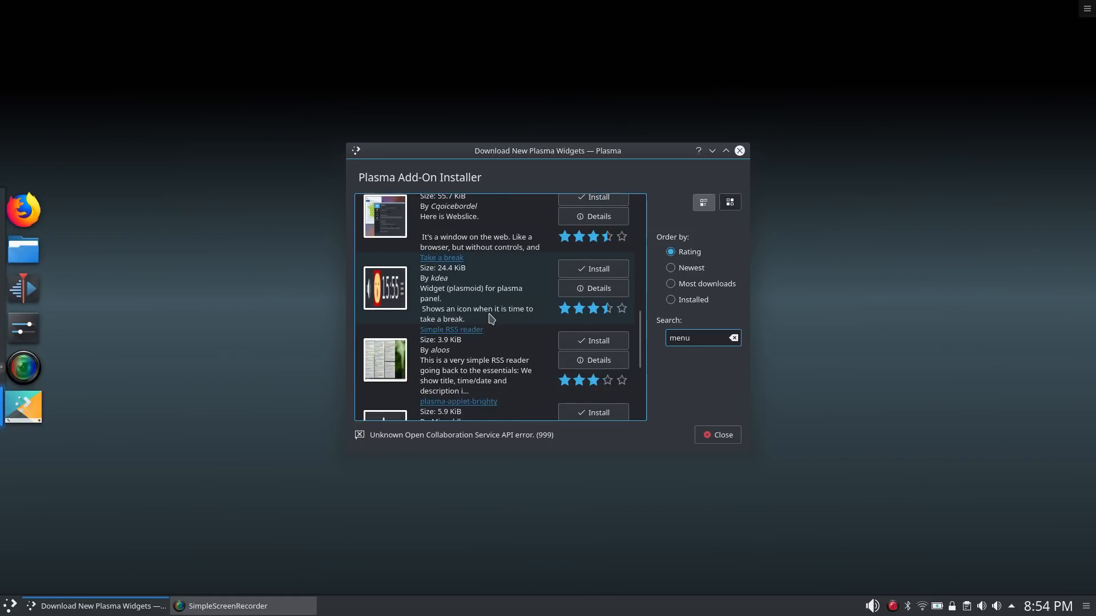
{"action": "scroll", "coordinate": [491, 318], "scroll_direction": "down", "scroll_amount": 2}
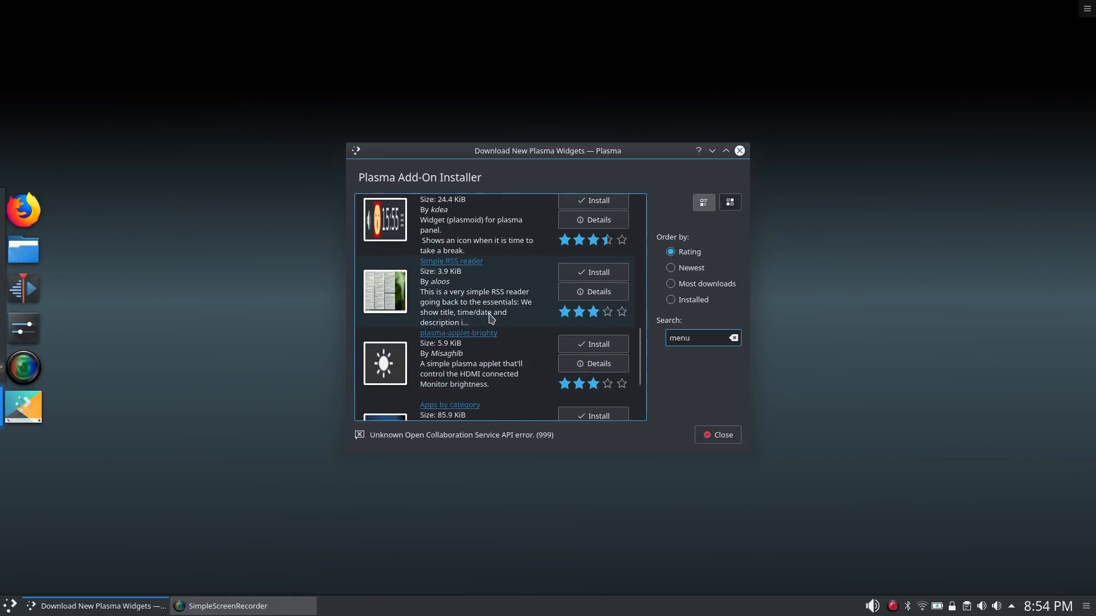
{"action": "left_click", "coordinate": [718, 435]}
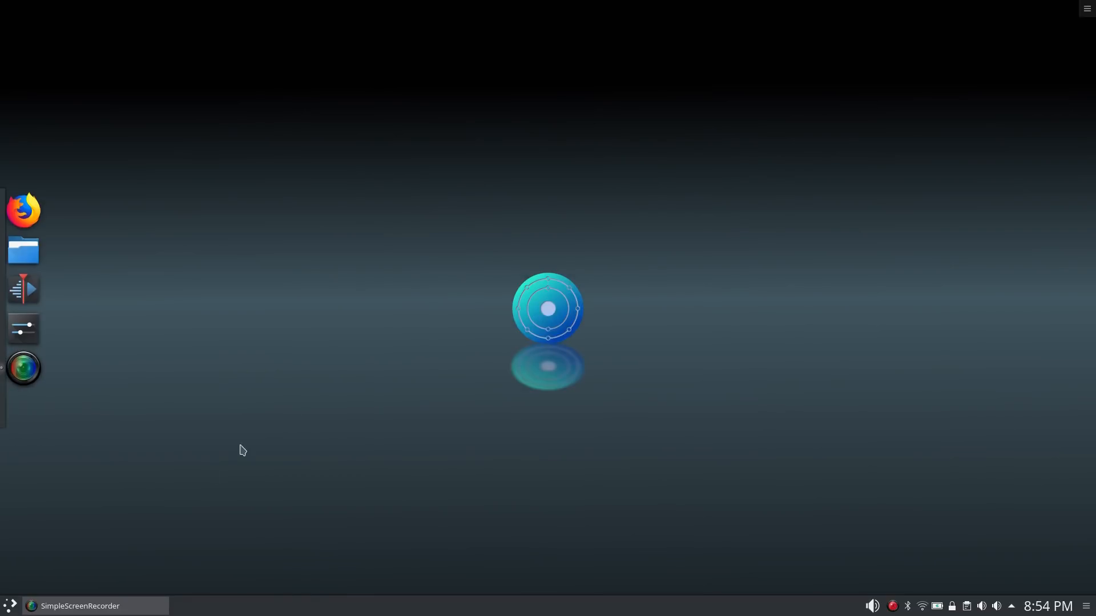
- Switch the panel's application launcher to the alternative Excalibur Menu
{"action": "right_click", "coordinate": [9, 606]}
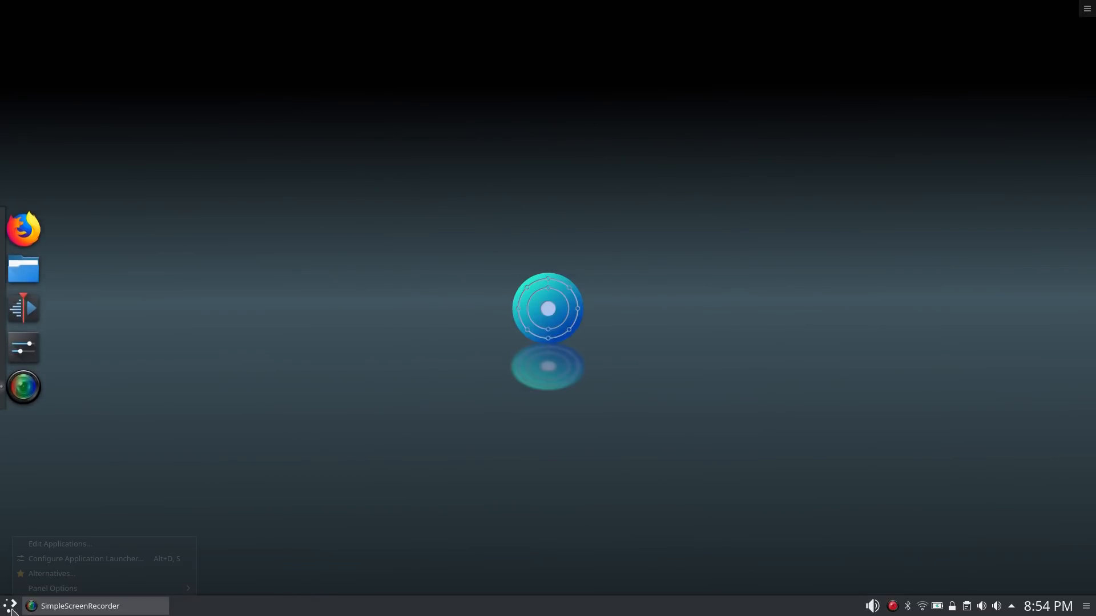
{"action": "left_click", "coordinate": [51, 574]}
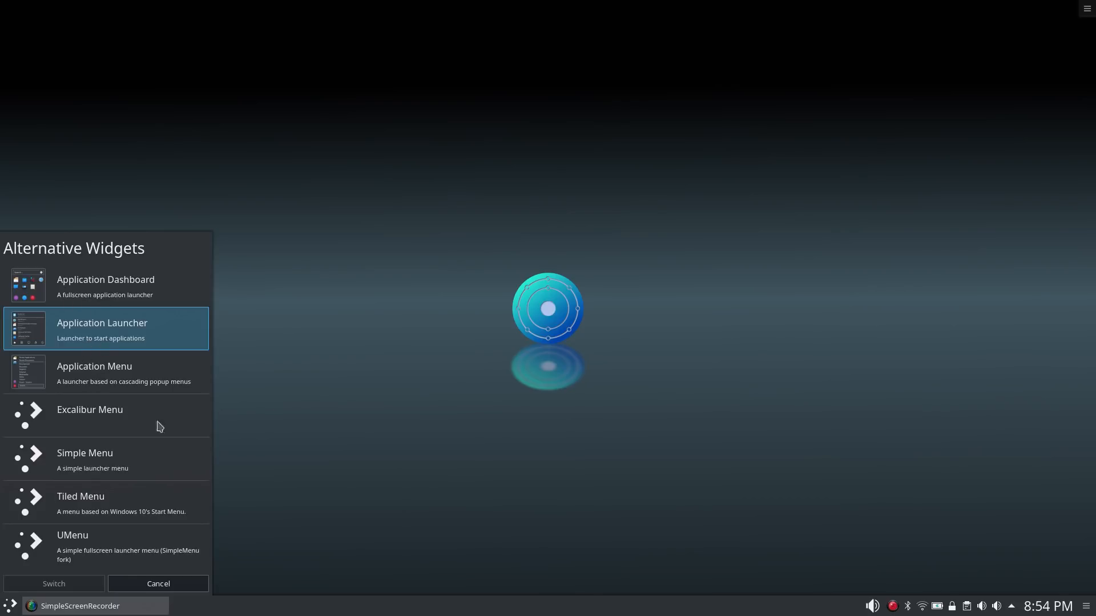
{"action": "left_click", "coordinate": [66, 423]}
{"action": "left_click", "coordinate": [68, 581]}
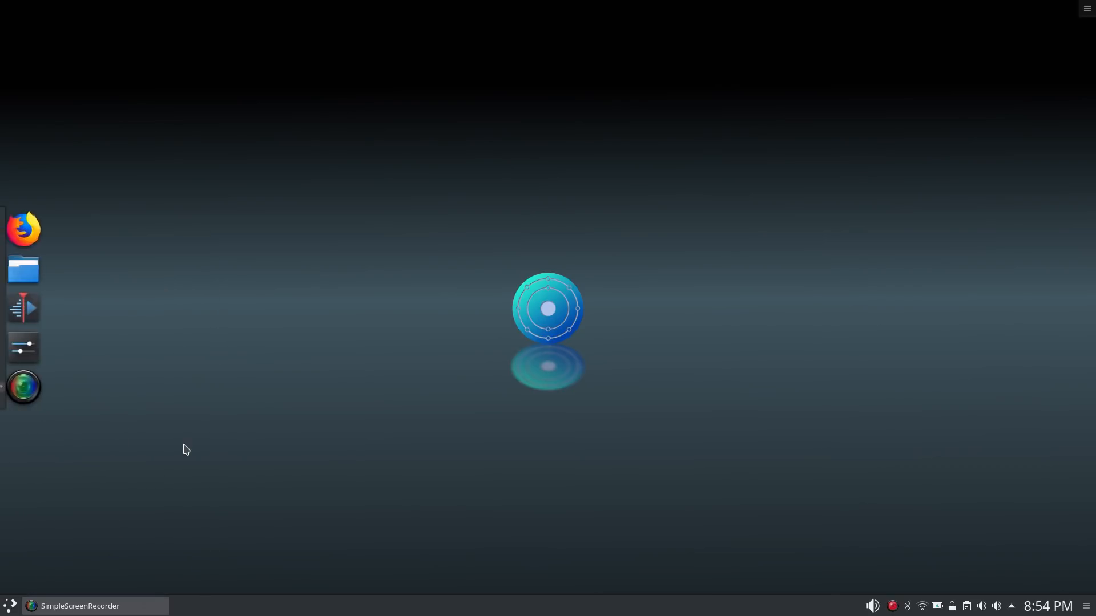
- Look through the Excalibur Menu's categories and Power / Session entries, and close the menu
{"action": "left_click", "coordinate": [6, 608]}
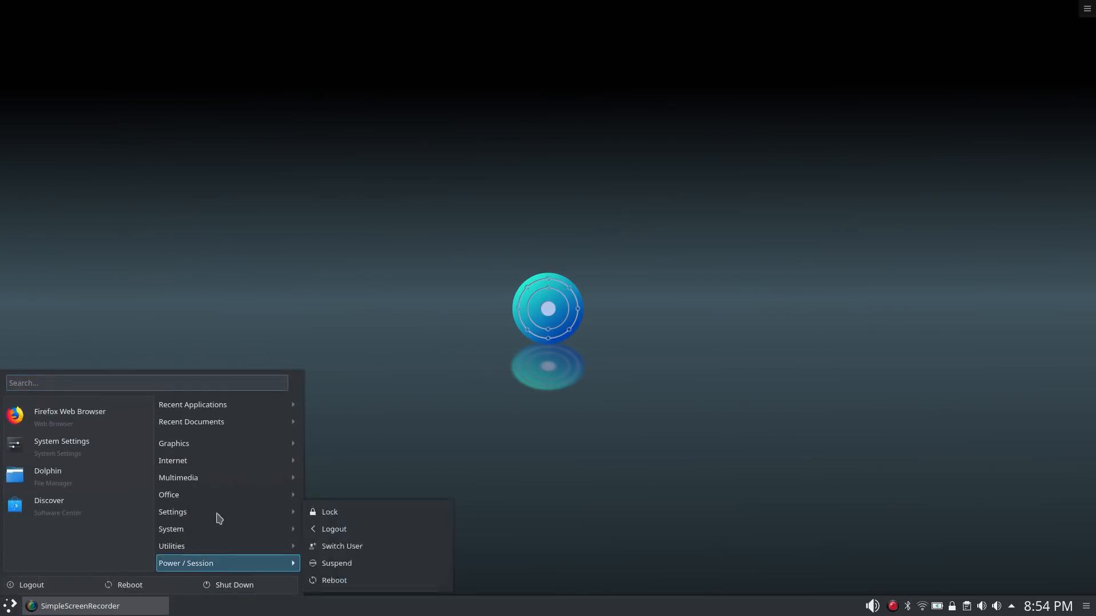
{"action": "mouse_move", "coordinate": [197, 428]}
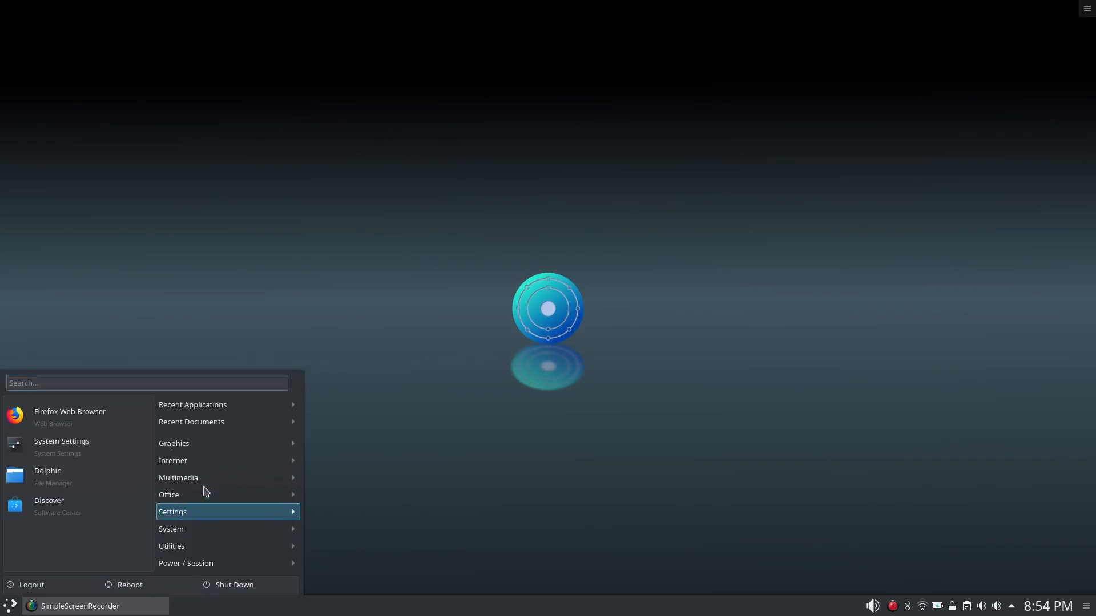
{"action": "mouse_move", "coordinate": [221, 502]}
{"action": "mouse_move", "coordinate": [226, 565]}
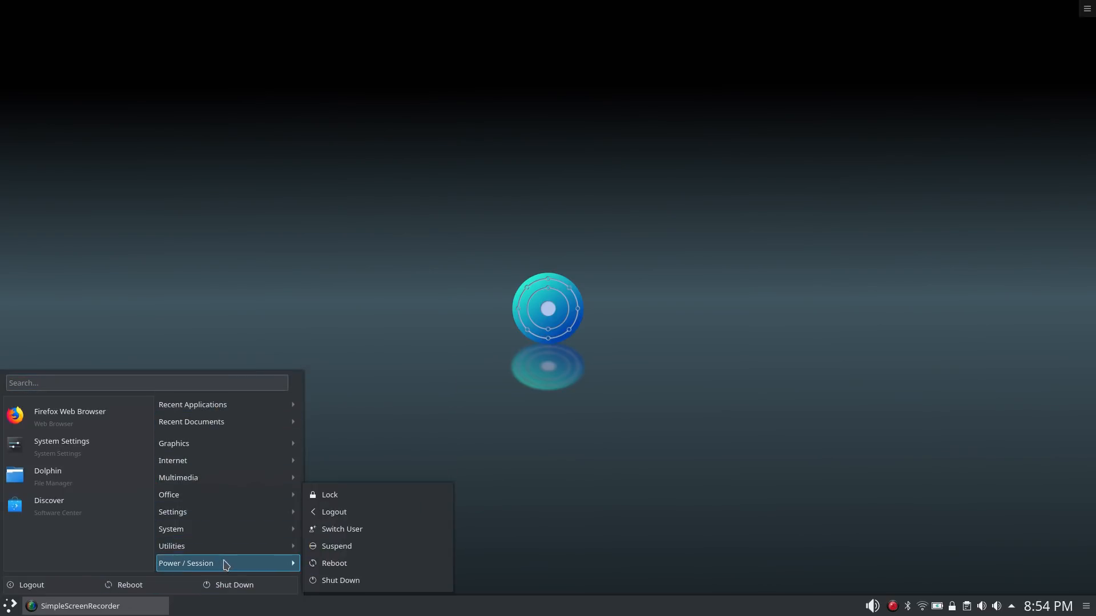
{"action": "left_click", "coordinate": [8, 607]}
- Replace the panel's Excalibur Menu with the alternative Simple Menu
{"action": "right_click", "coordinate": [7, 609]}
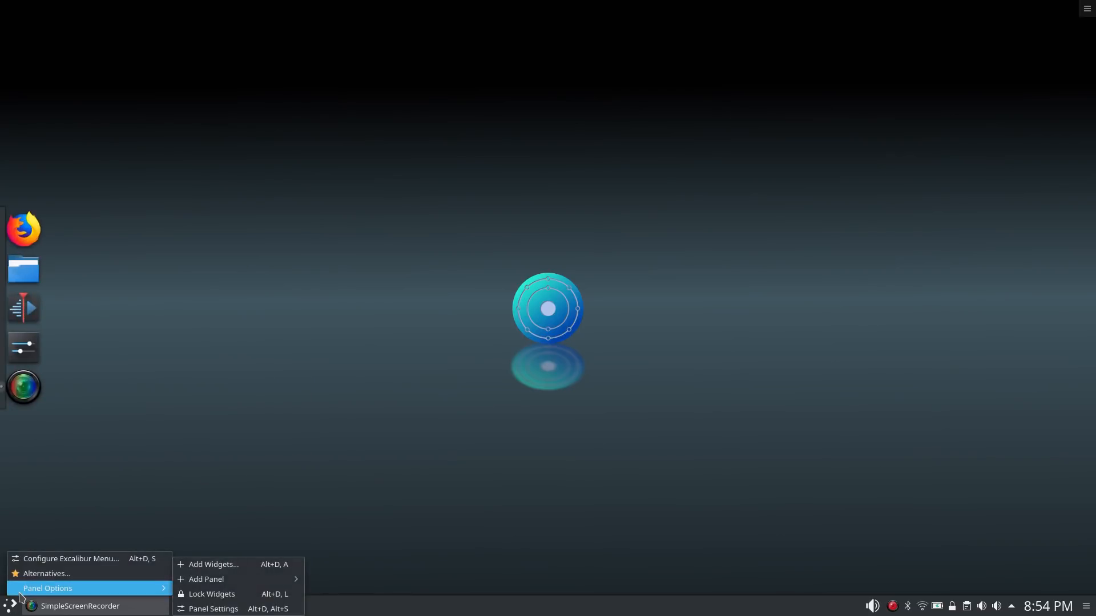
{"action": "left_click", "coordinate": [33, 576]}
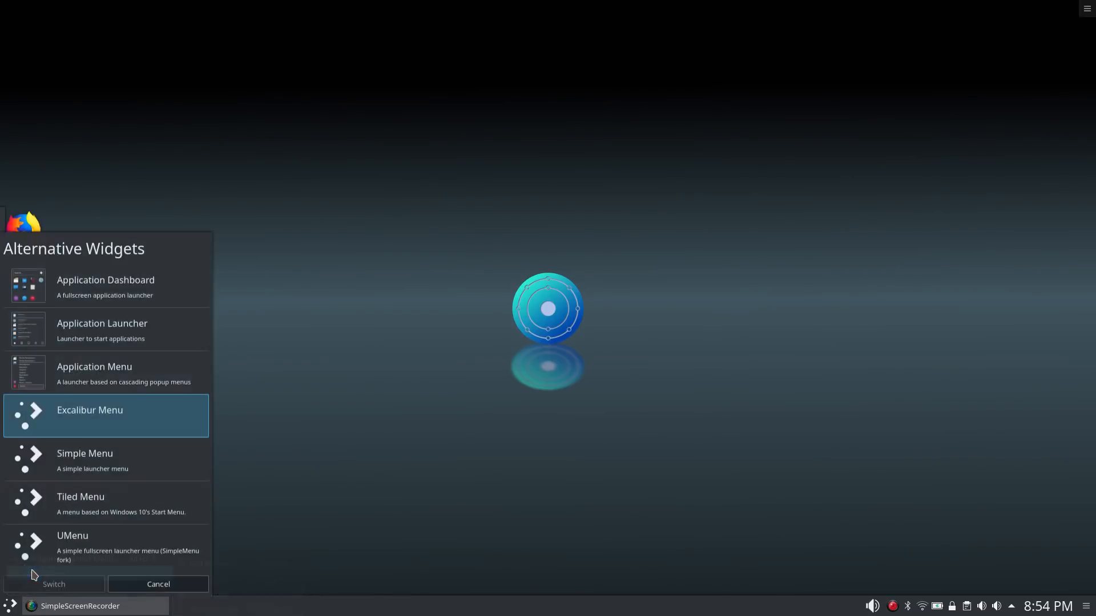
{"action": "left_click", "coordinate": [75, 462]}
{"action": "left_click", "coordinate": [54, 583]}
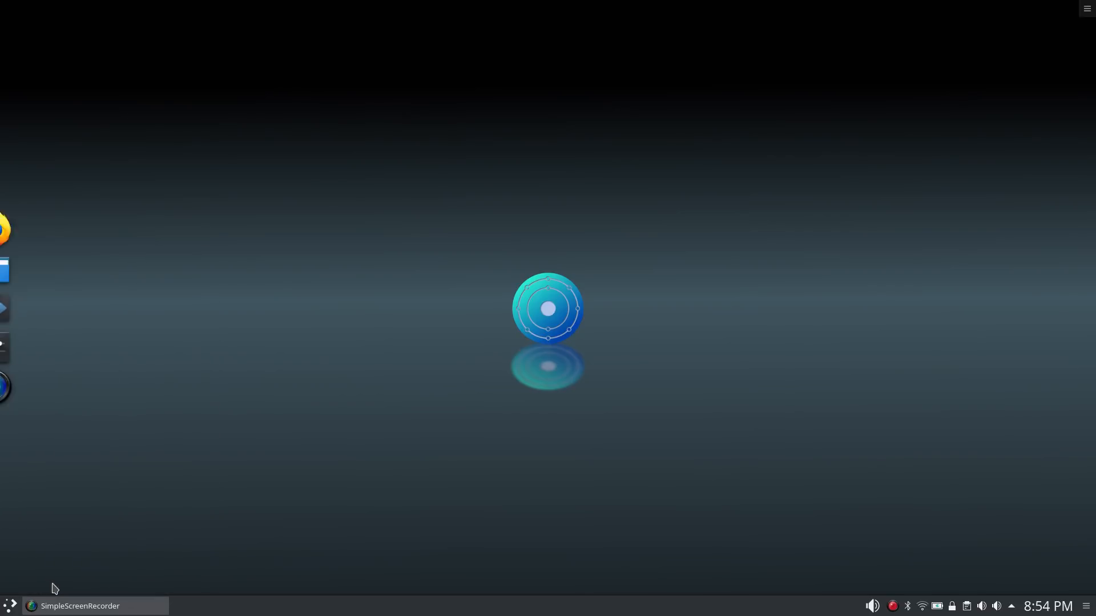
- View the Simple Menu's second page of applications, return to its first page, and close the menu
{"action": "left_click", "coordinate": [8, 609]}
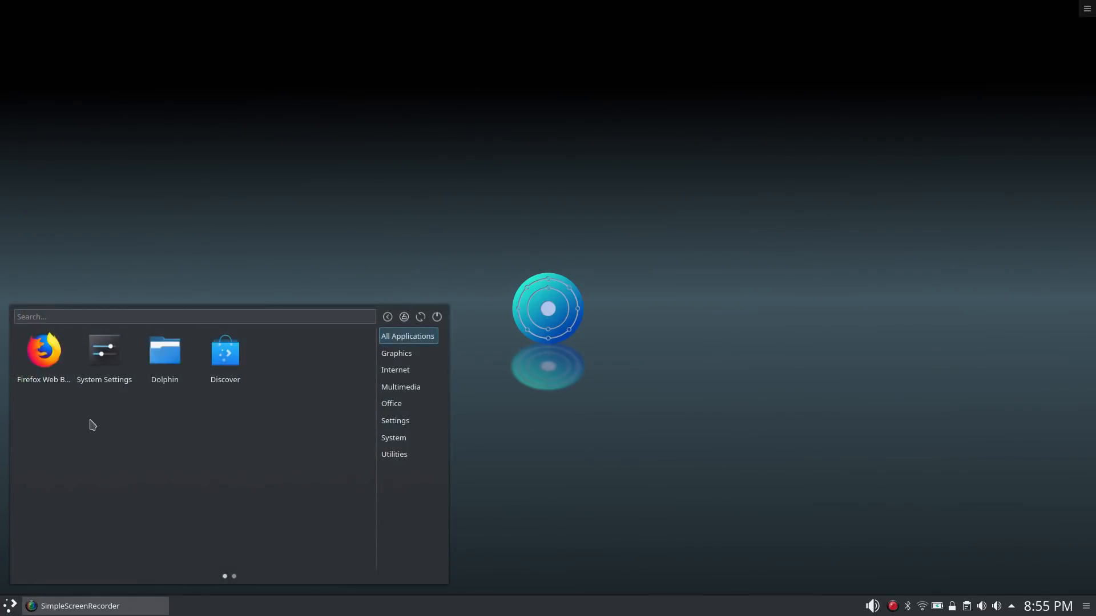
{"action": "left_click", "coordinate": [234, 577]}
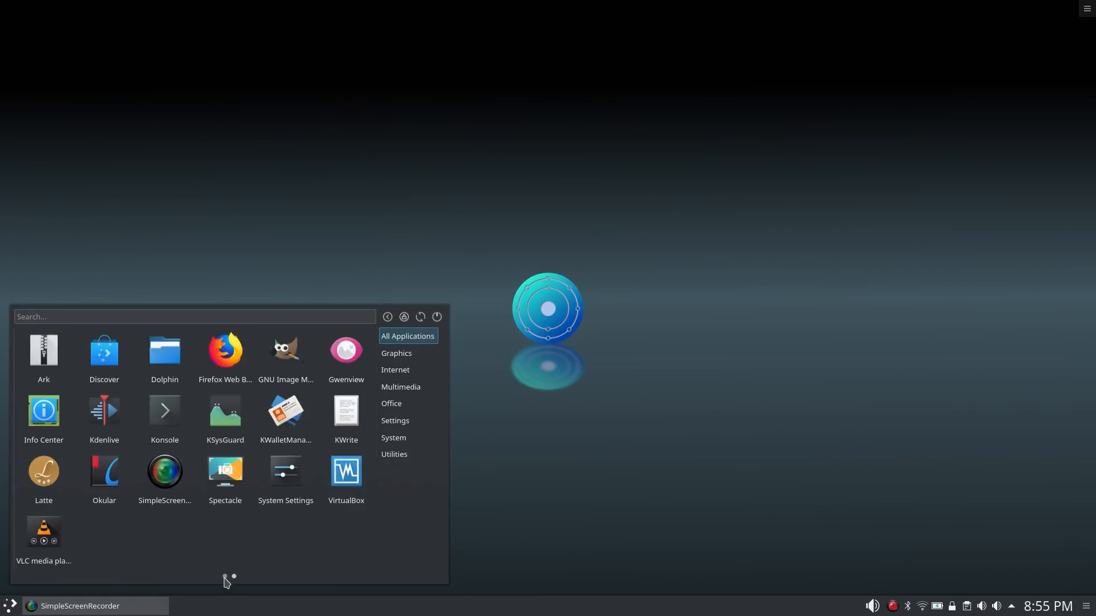
{"action": "left_click", "coordinate": [225, 578]}
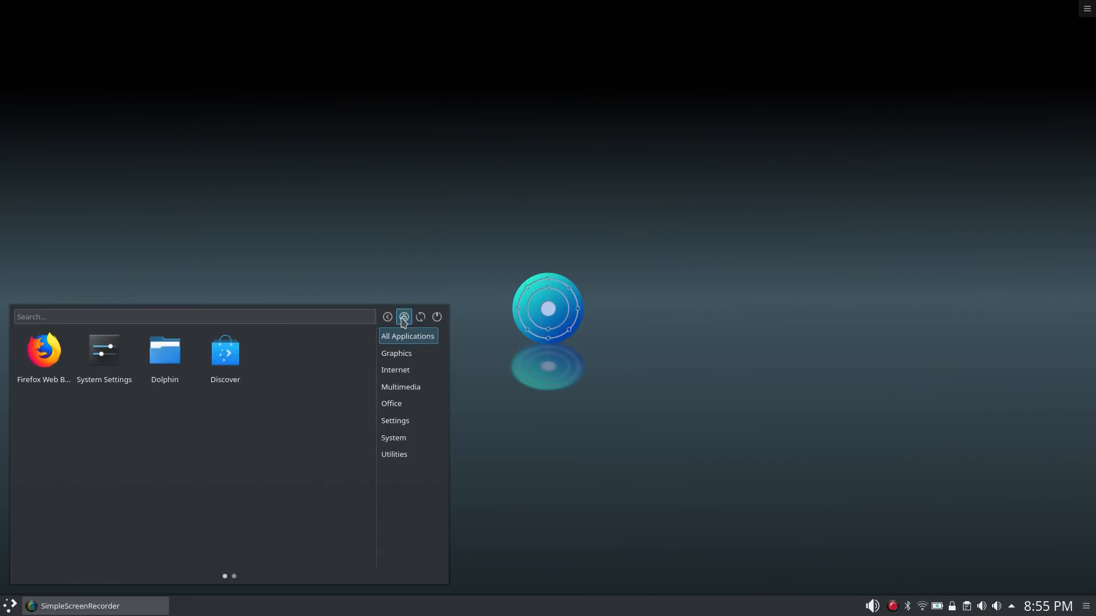
{"action": "left_click", "coordinate": [7, 607]}
- View the Simple Menu's general settings and cancel them
{"action": "right_click", "coordinate": [8, 606]}
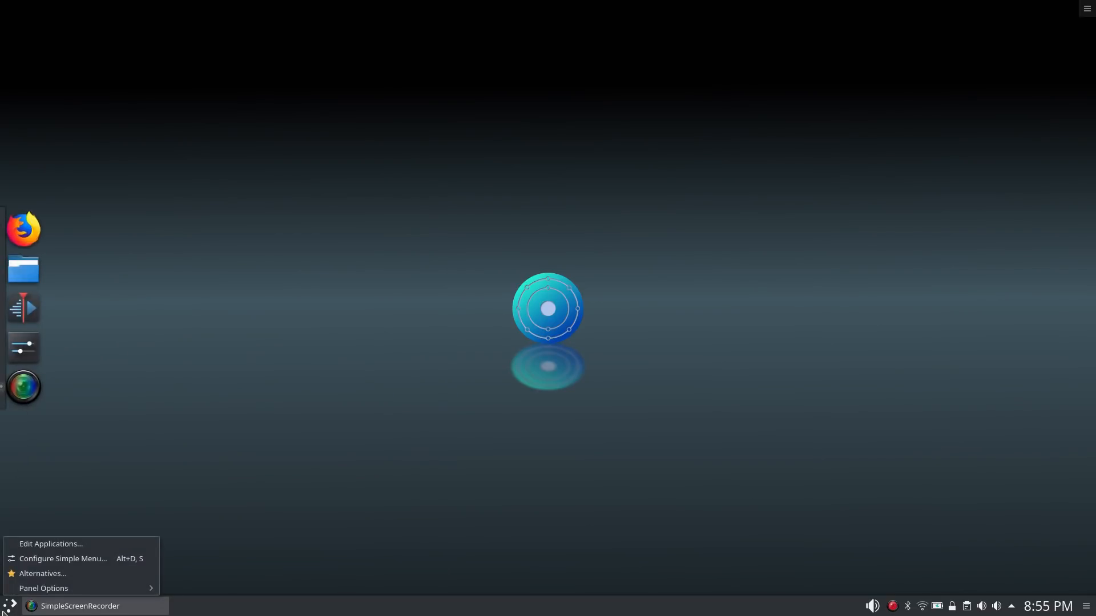
{"action": "left_click", "coordinate": [47, 565]}
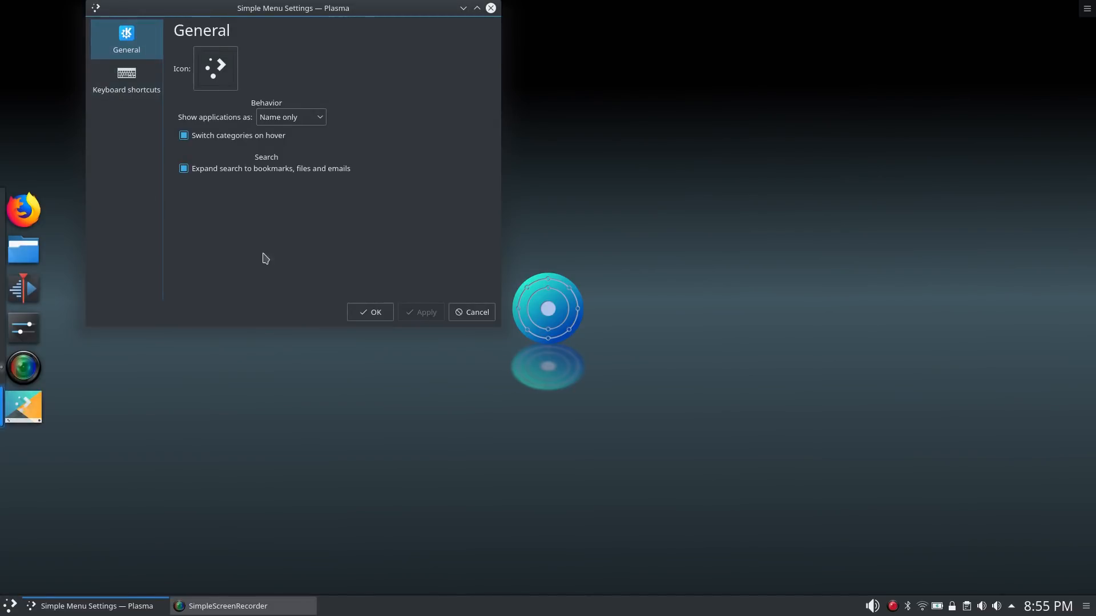
{"action": "left_click", "coordinate": [471, 314]}
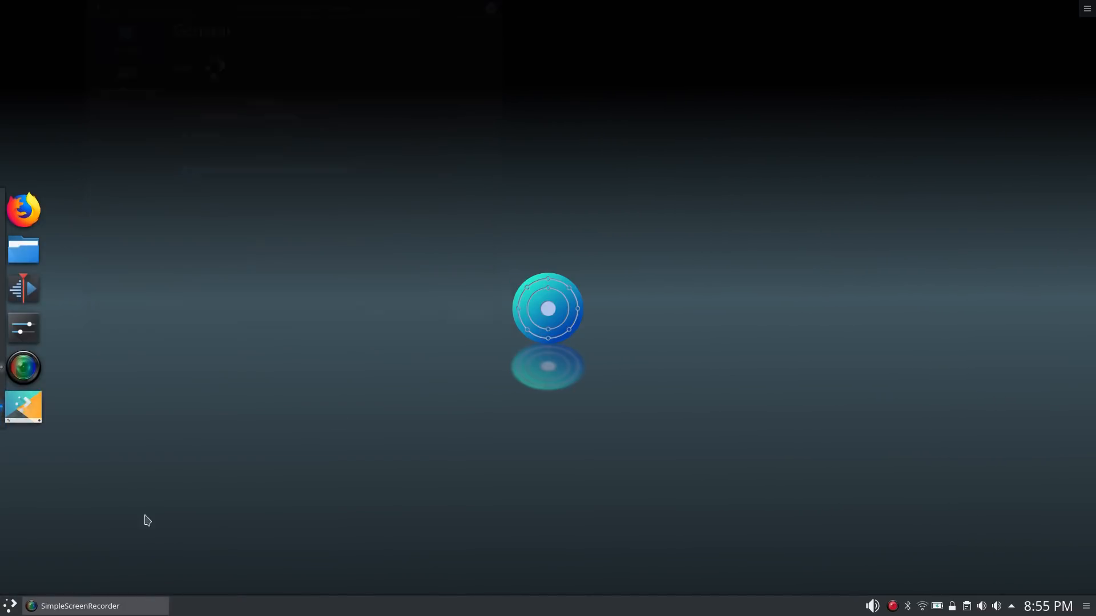
- Replace the panel's Simple Menu with the alternative Tiled Menu
{"action": "right_click", "coordinate": [11, 607]}
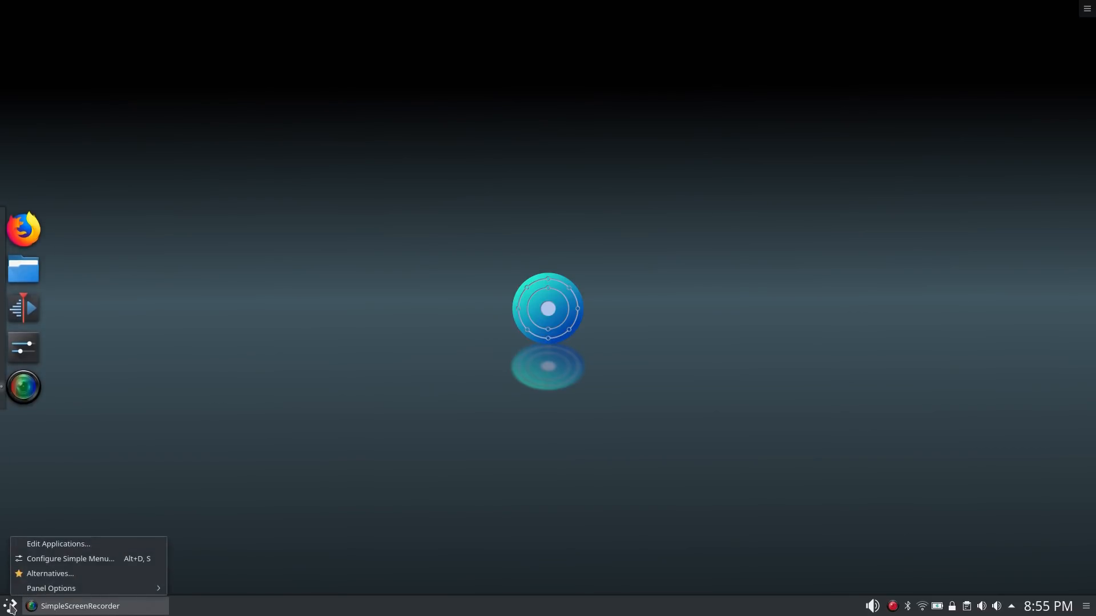
{"action": "left_click", "coordinate": [17, 573]}
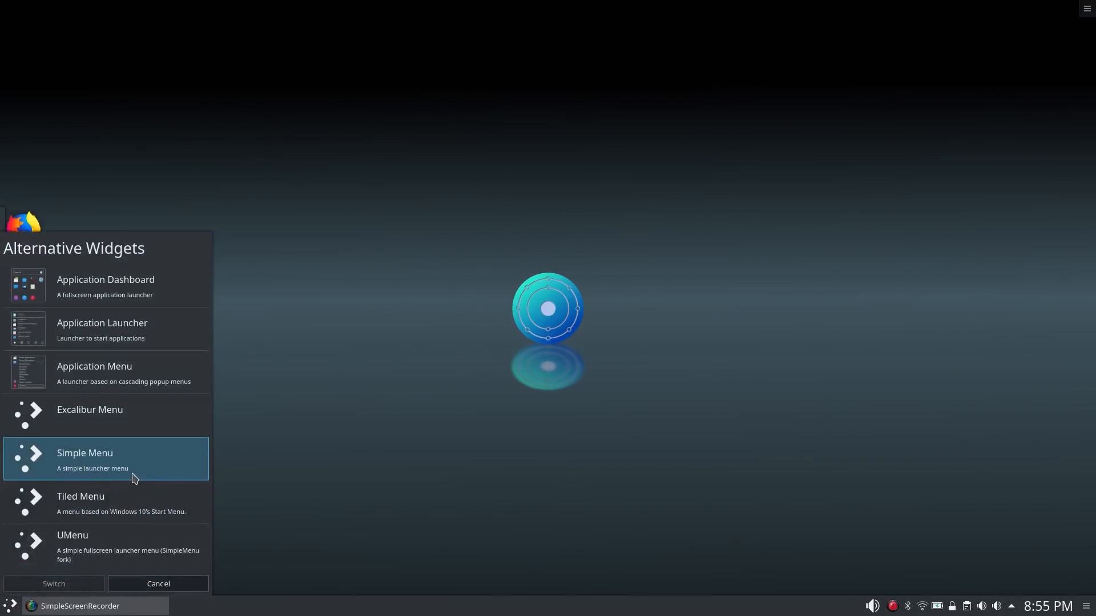
{"action": "left_click", "coordinate": [70, 507]}
{"action": "left_click", "coordinate": [64, 583]}
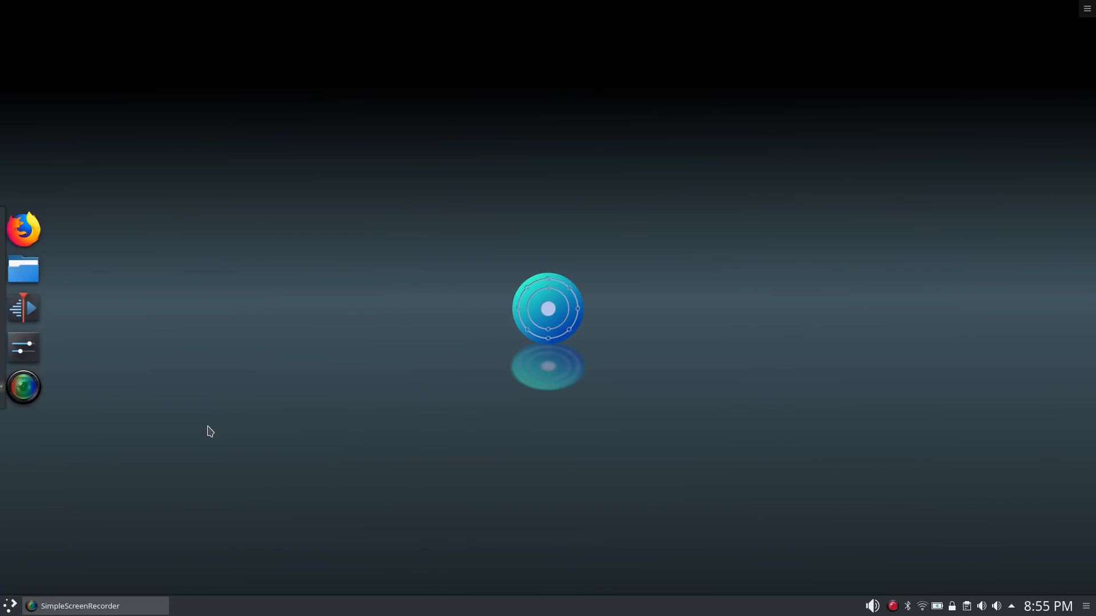
- Try the Tiled Menu's file manager shortcut, close the Home folder window, and reopen the menu
{"action": "left_click", "coordinate": [17, 609]}
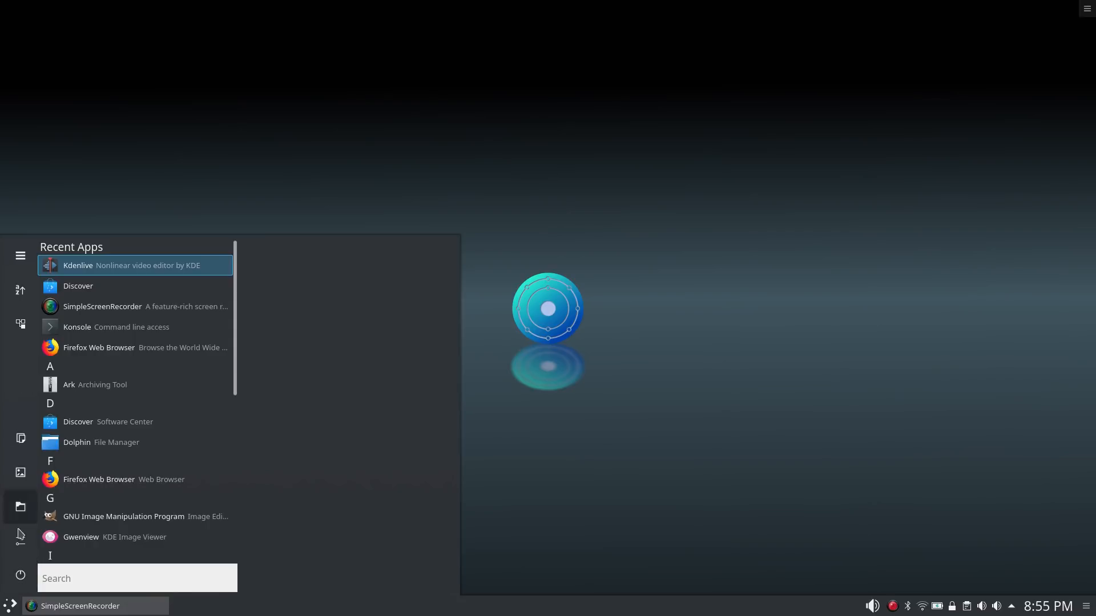
{"action": "left_click", "coordinate": [17, 510]}
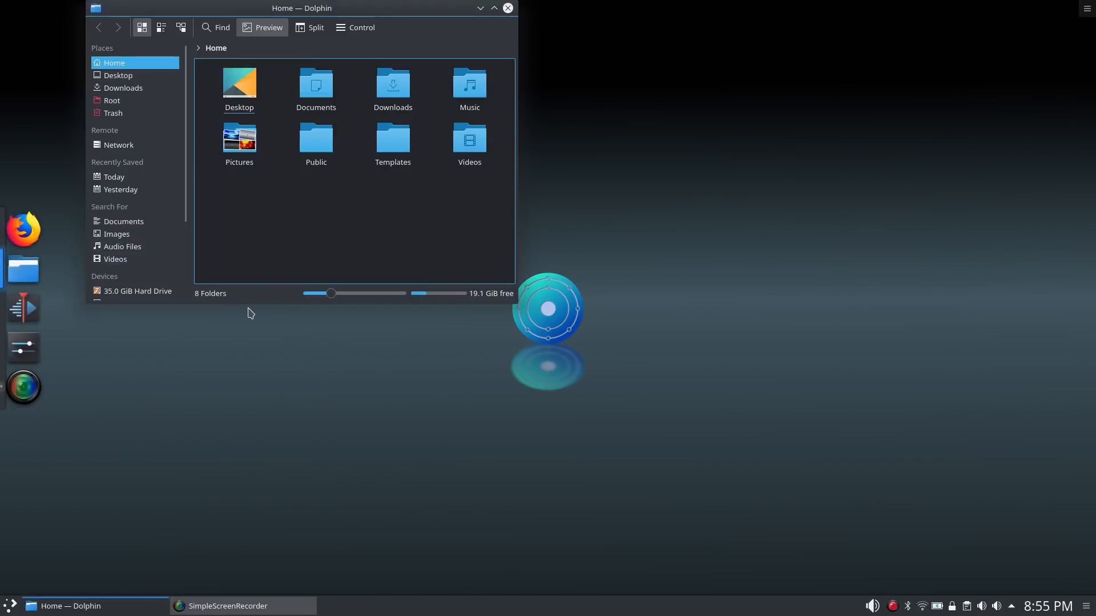
{"action": "left_click", "coordinate": [508, 8]}
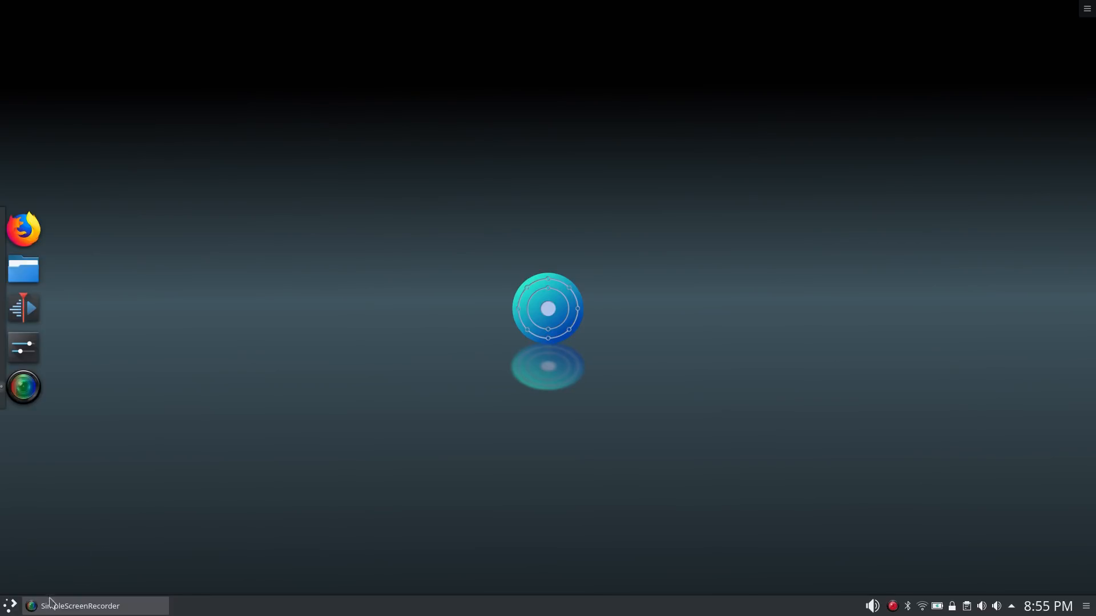
{"action": "left_click", "coordinate": [9, 606]}
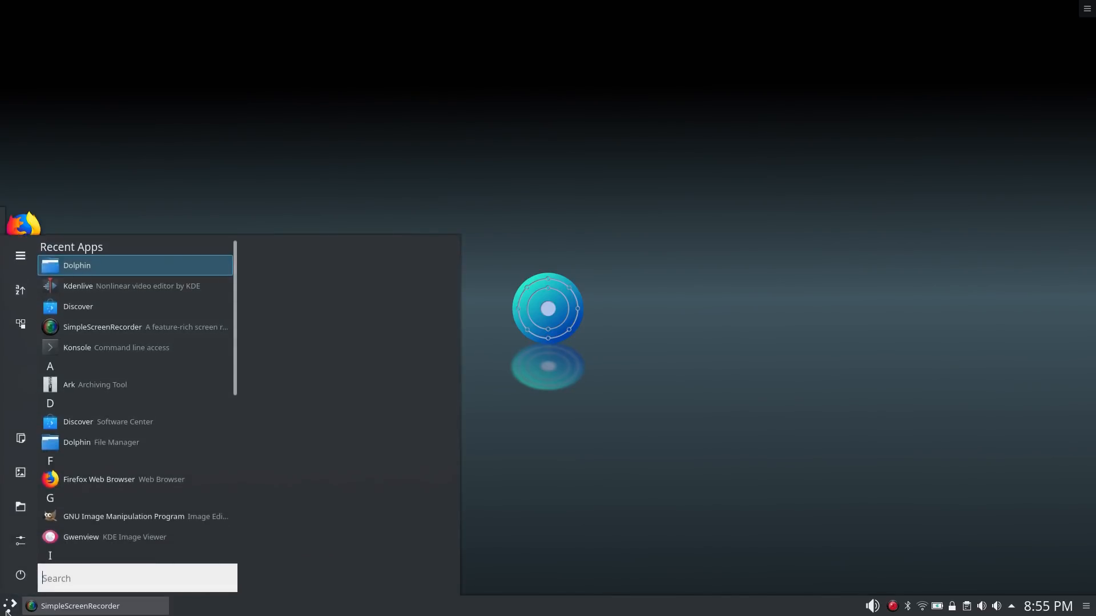
- View the application launcher's power options, and open System Settings from the launcher and close it again
{"action": "left_click", "coordinate": [21, 576]}
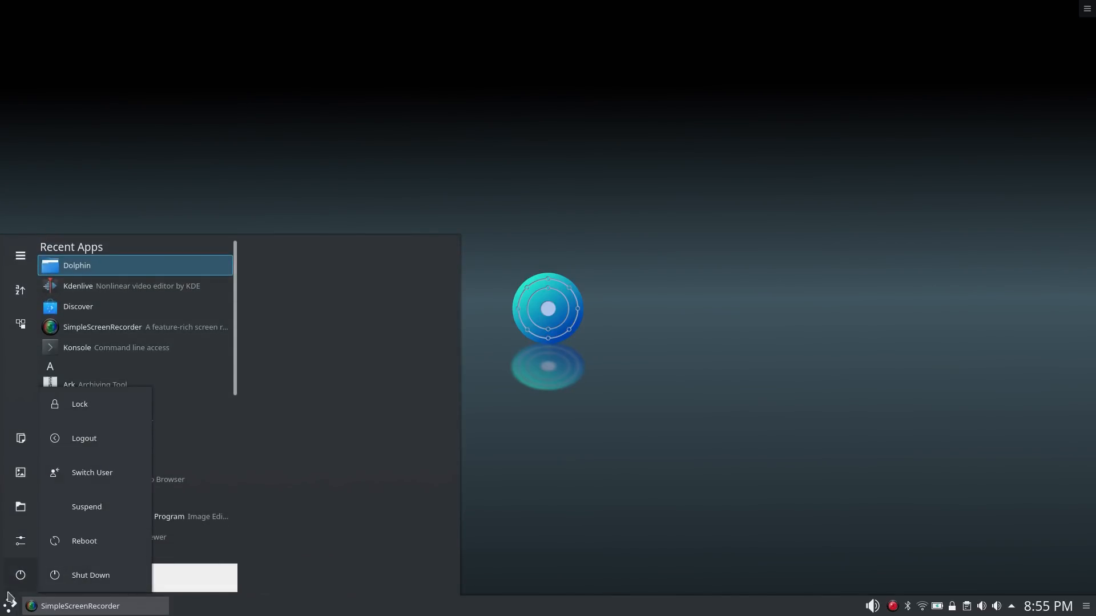
{"action": "left_click", "coordinate": [20, 575]}
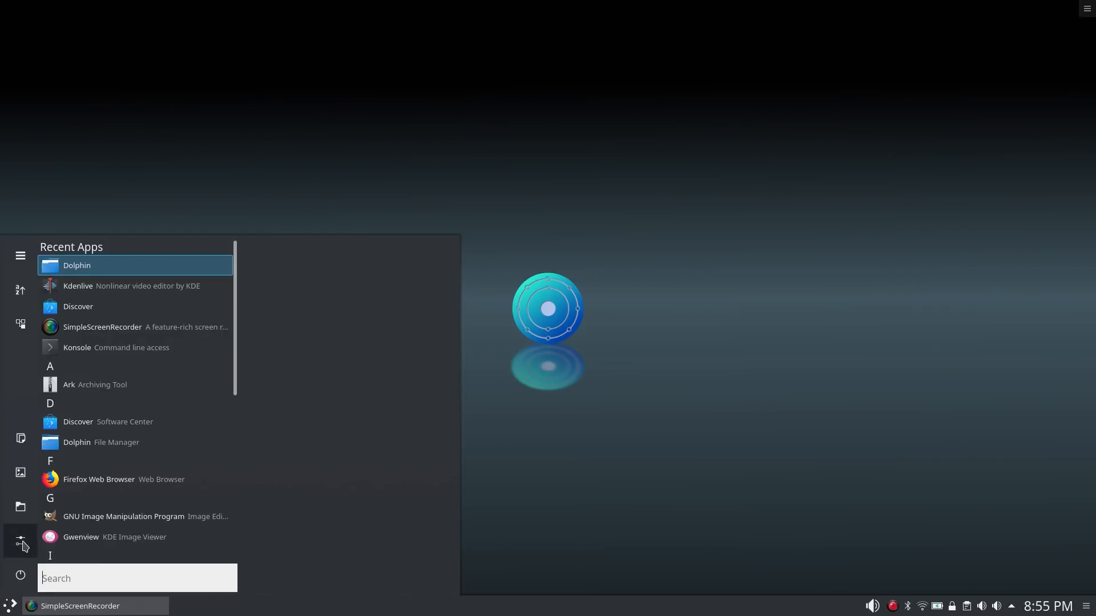
{"action": "left_click", "coordinate": [21, 545]}
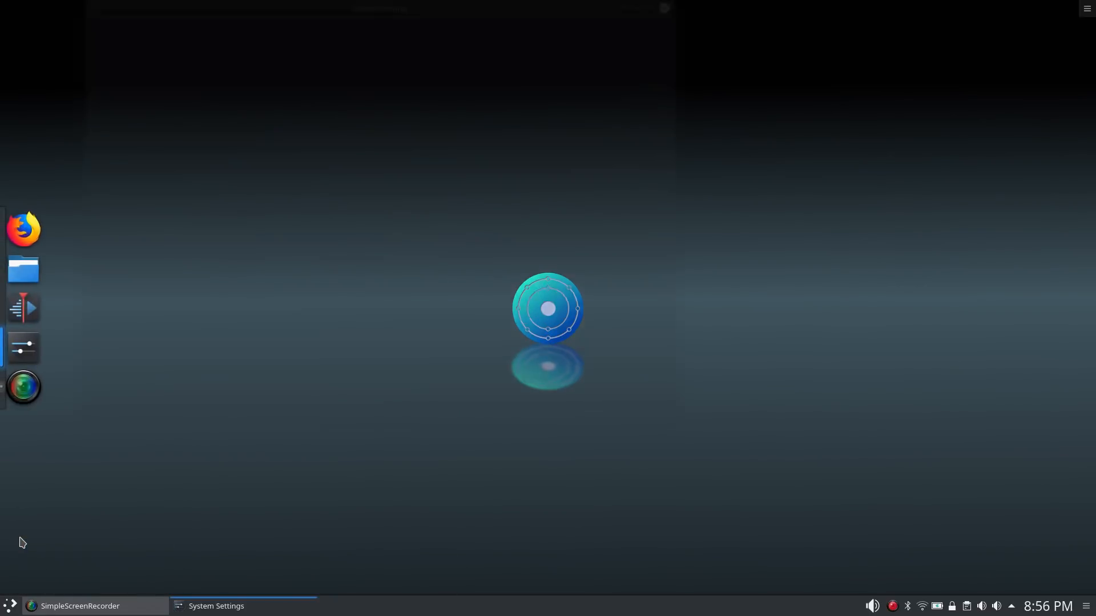
{"action": "left_click", "coordinate": [665, 7]}
- Open the Pictures folder from the application launcher and close its file manager window
{"action": "left_click", "coordinate": [9, 607]}
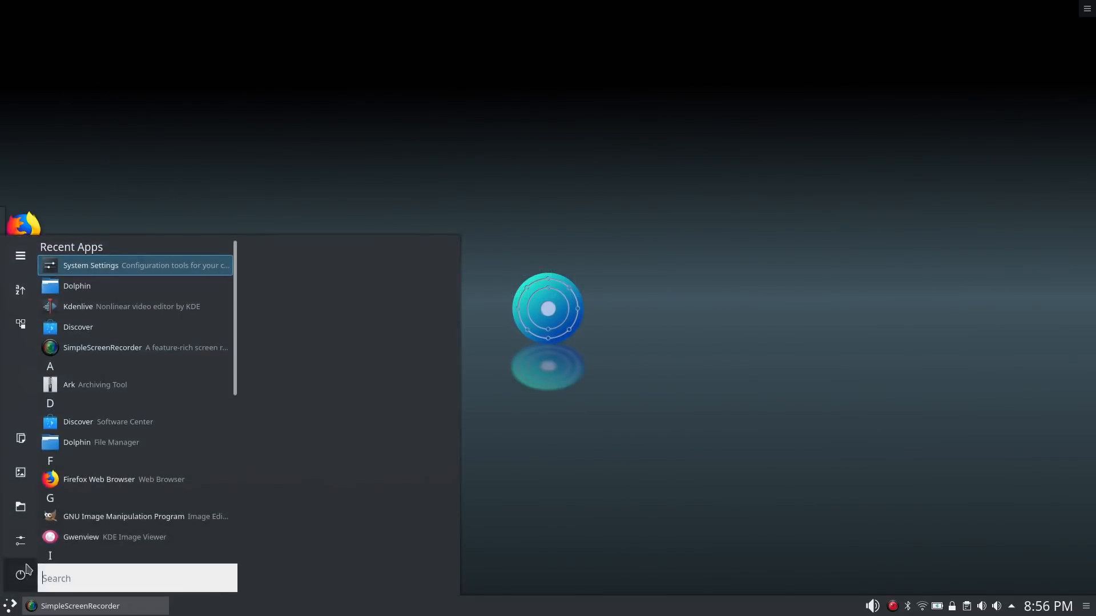
{"action": "left_click", "coordinate": [25, 473]}
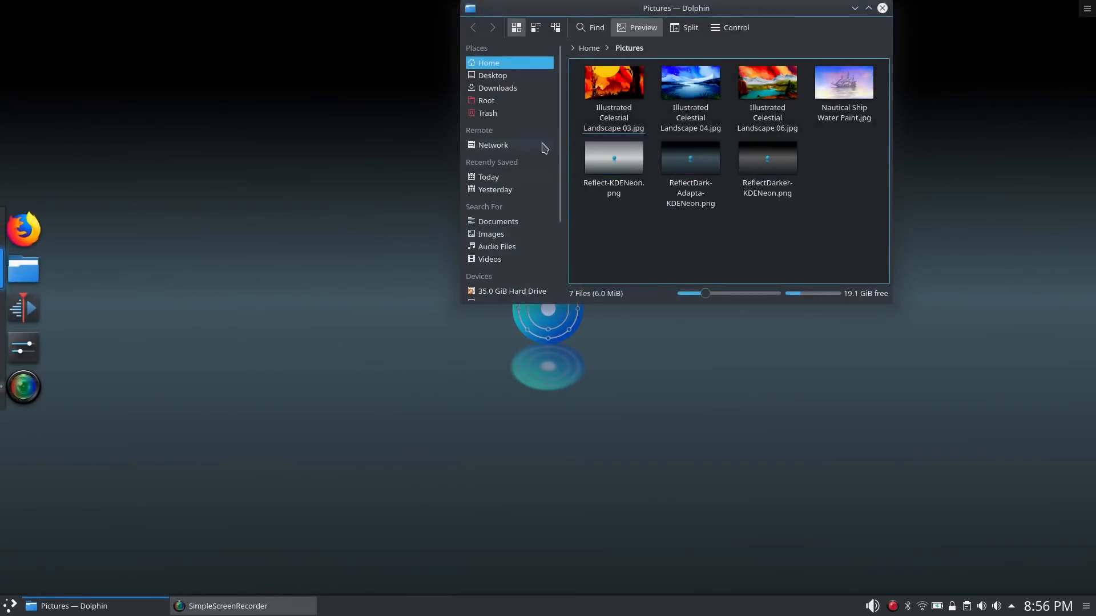
{"action": "left_click", "coordinate": [882, 8]}
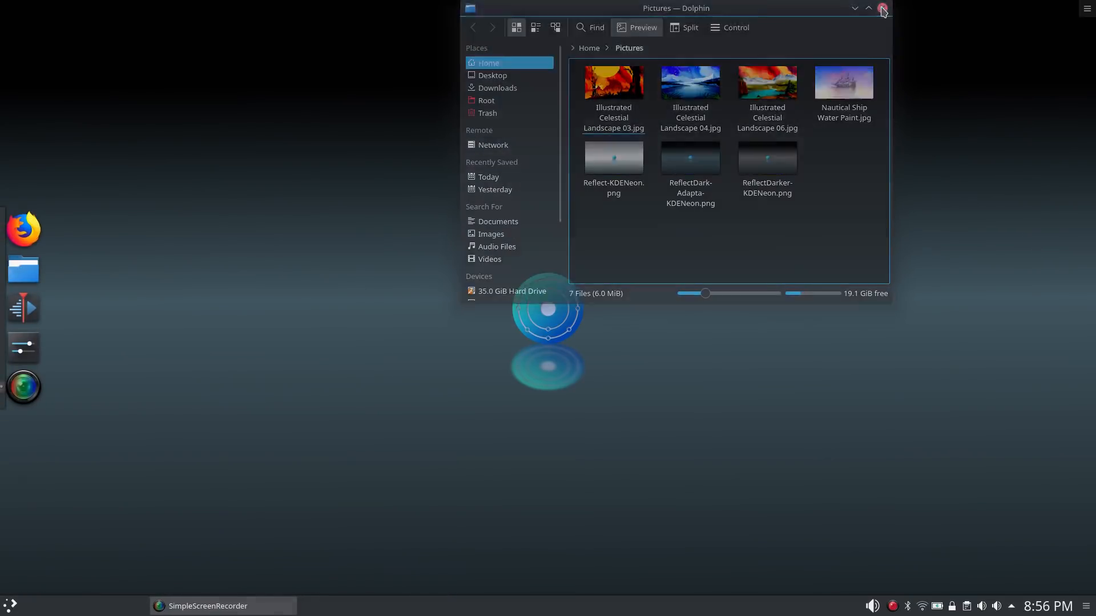
- Look through the recent apps and the alphabetical application list in the launcher
{"action": "left_click", "coordinate": [14, 606]}
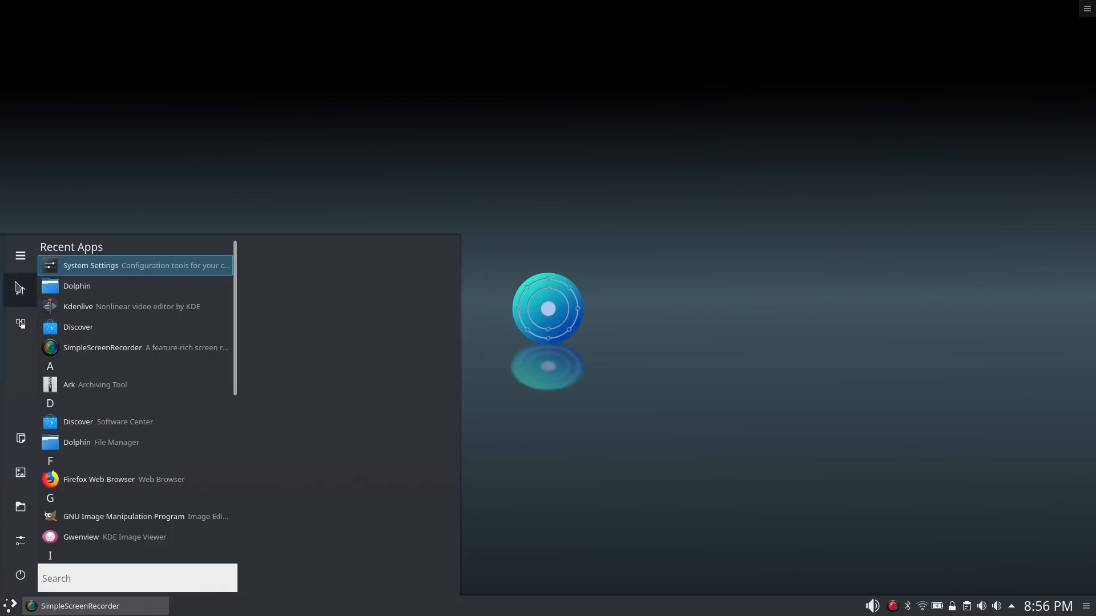
{"action": "scroll", "coordinate": [86, 377], "scroll_direction": "down", "scroll_amount": 1}
{"action": "scroll", "coordinate": [84, 345], "scroll_direction": "up", "scroll_amount": 1}
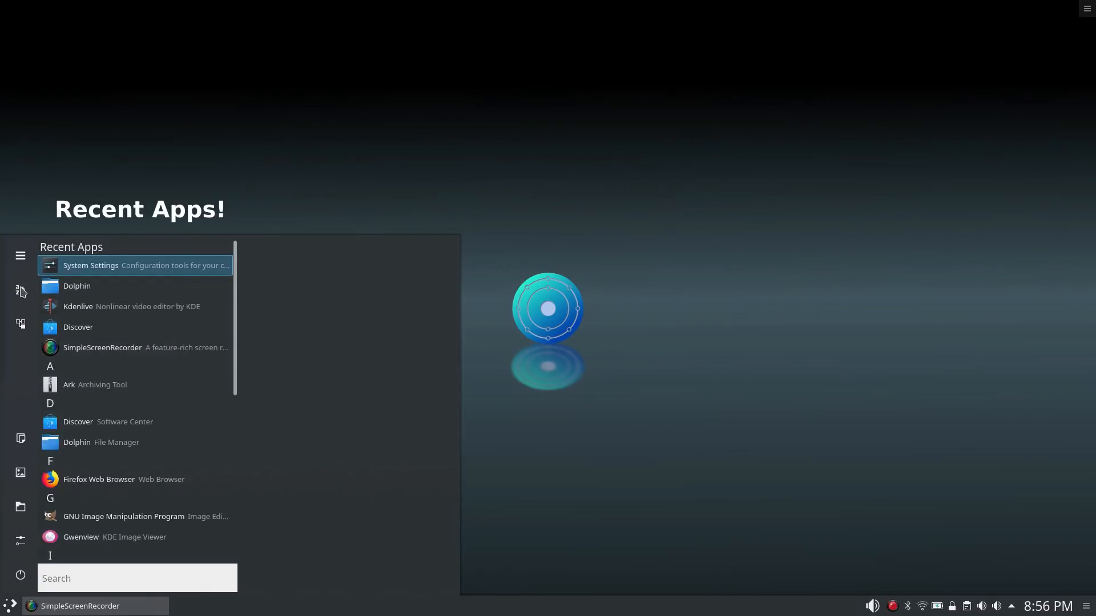
{"action": "scroll", "coordinate": [97, 357], "scroll_direction": "down", "scroll_amount": 2}
{"action": "scroll", "coordinate": [110, 315], "scroll_direction": "down", "scroll_amount": 6}
{"action": "scroll", "coordinate": [114, 379], "scroll_direction": "up", "scroll_amount": 8}
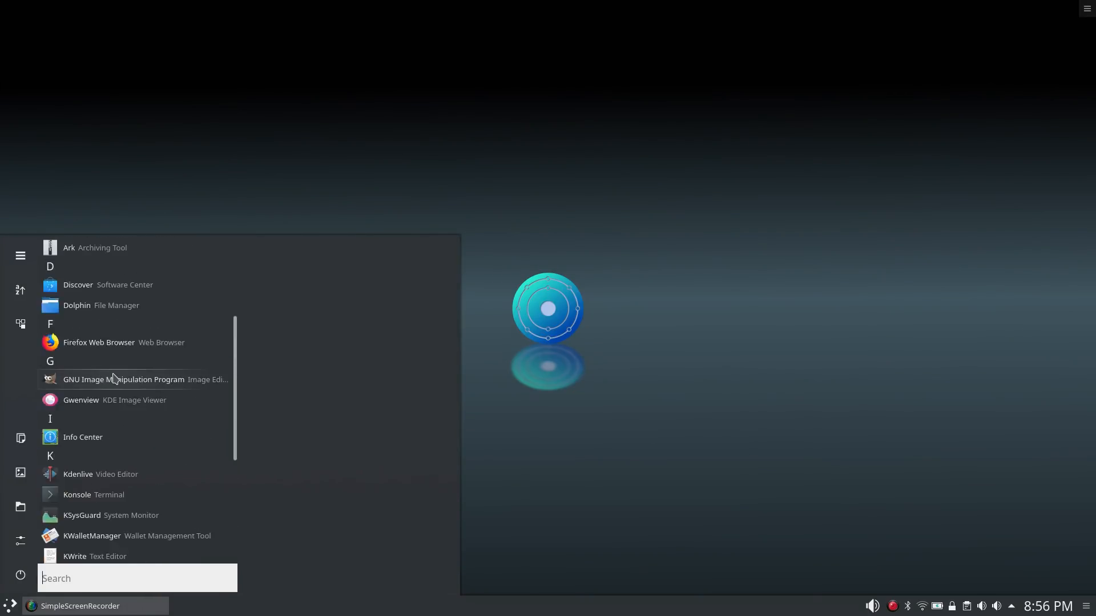
- Show the launcher's applications grouped by category and look through the groups
{"action": "left_click", "coordinate": [20, 323]}
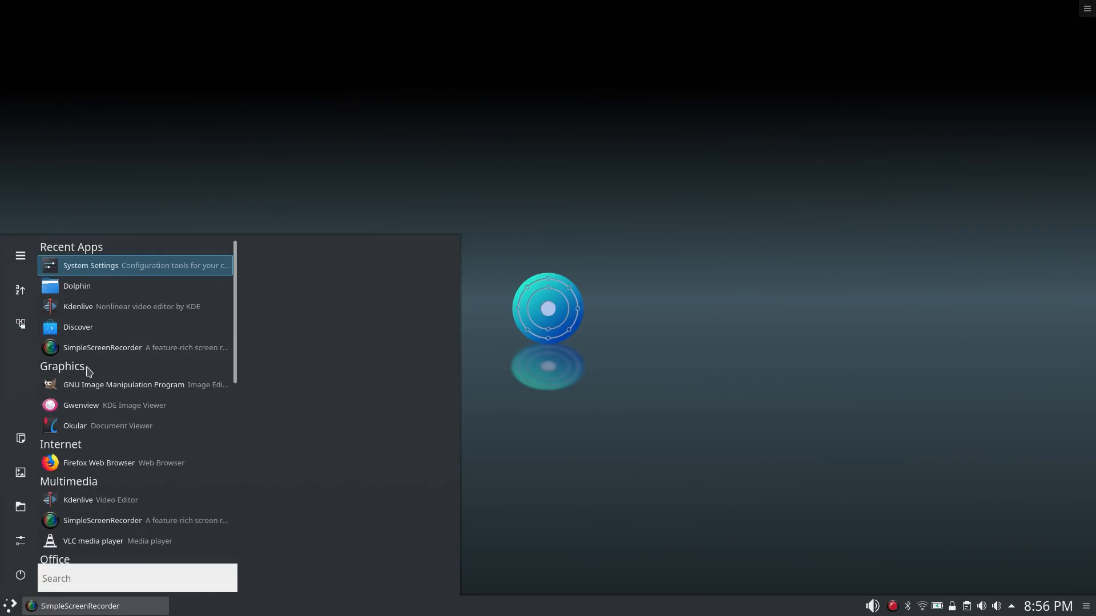
{"action": "scroll", "coordinate": [89, 373], "scroll_direction": "down", "scroll_amount": 1}
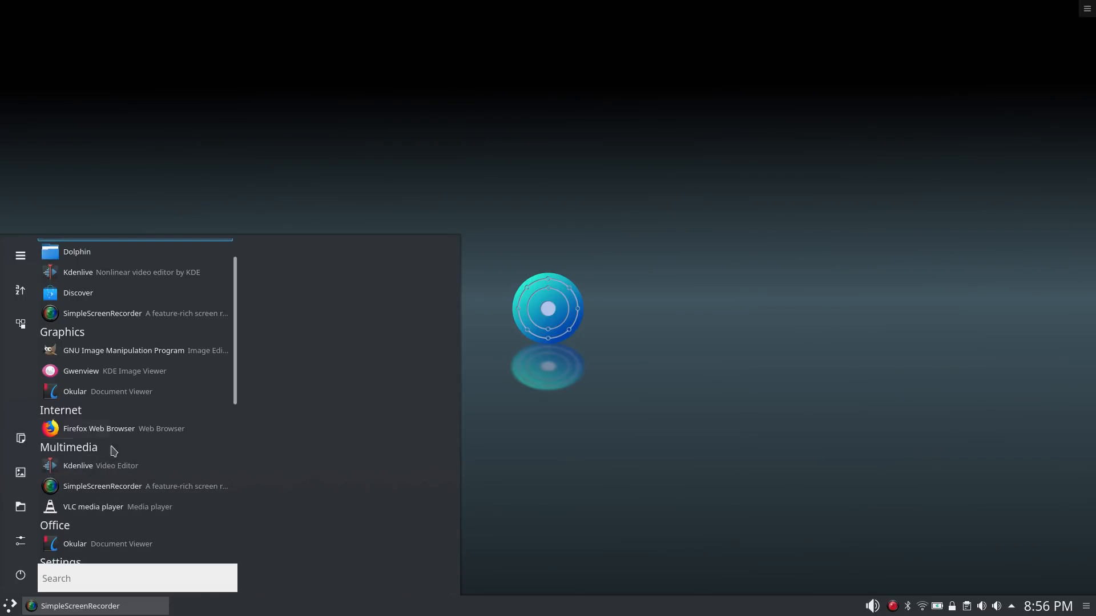
{"action": "scroll", "coordinate": [107, 380], "scroll_direction": "down", "scroll_amount": 6}
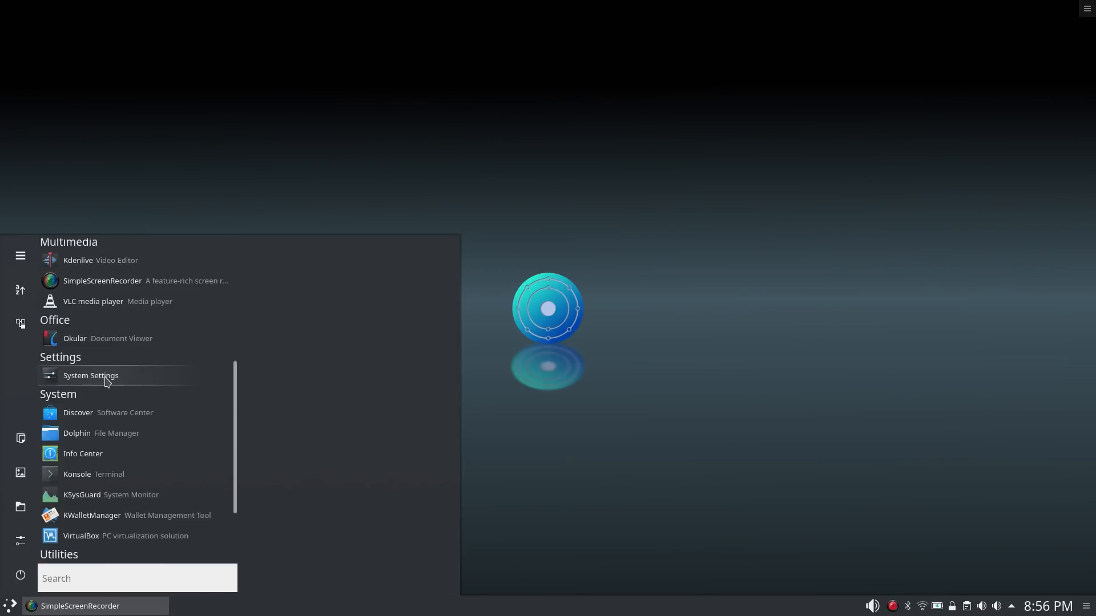
{"action": "scroll", "coordinate": [106, 380], "scroll_direction": "up", "scroll_amount": 7}
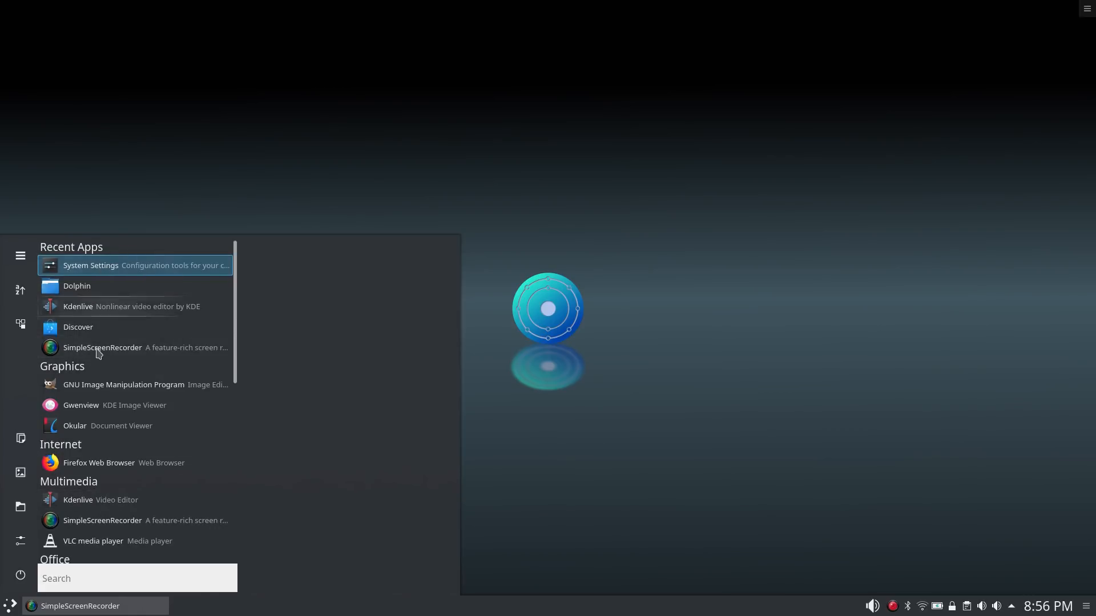
- Expand the launcher's sidebar to view its entry labels, and close the launcher
{"action": "left_click", "coordinate": [20, 258]}
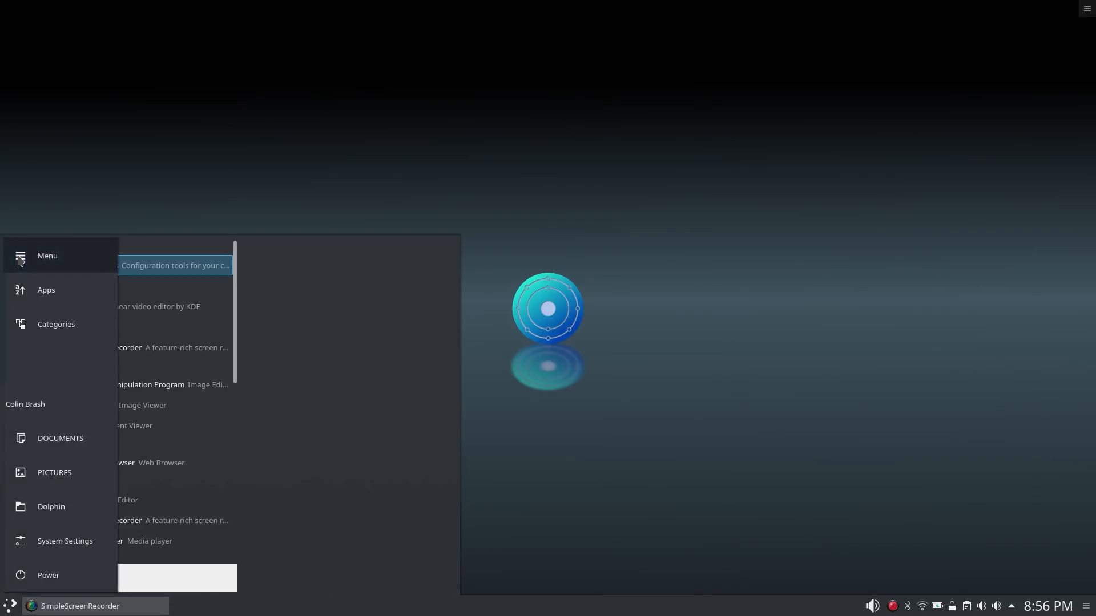
{"action": "left_click", "coordinate": [20, 258]}
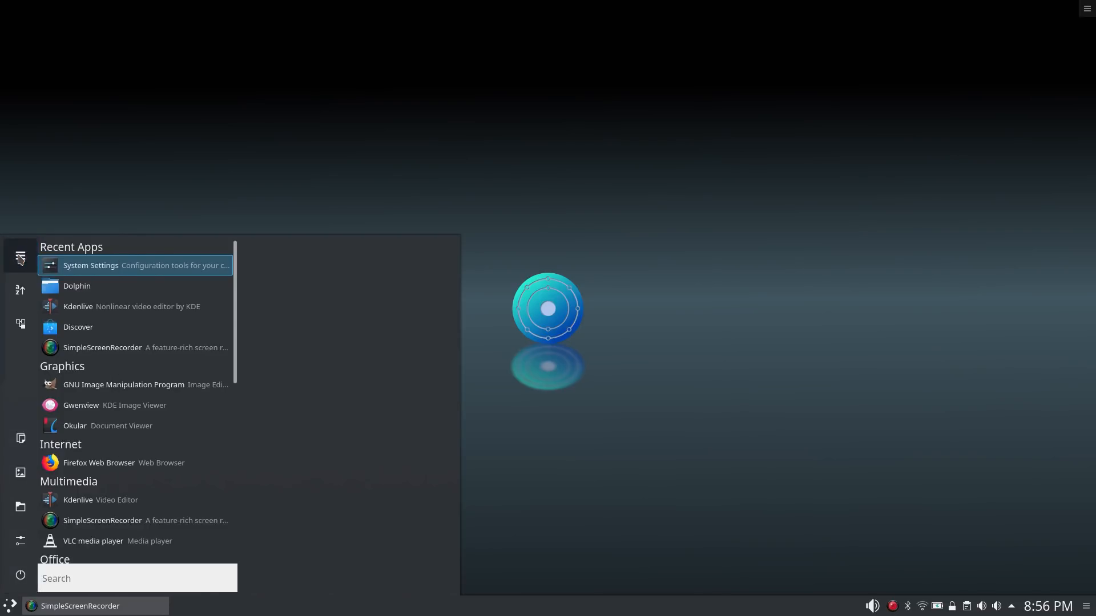
{"action": "left_click", "coordinate": [20, 258]}
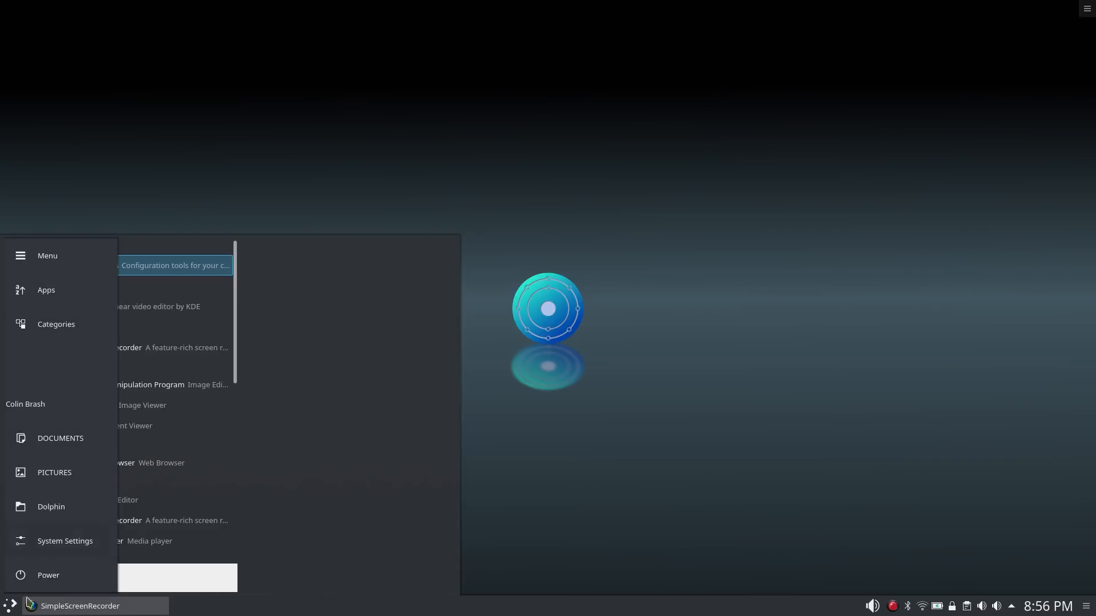
{"action": "left_click", "coordinate": [12, 608]}
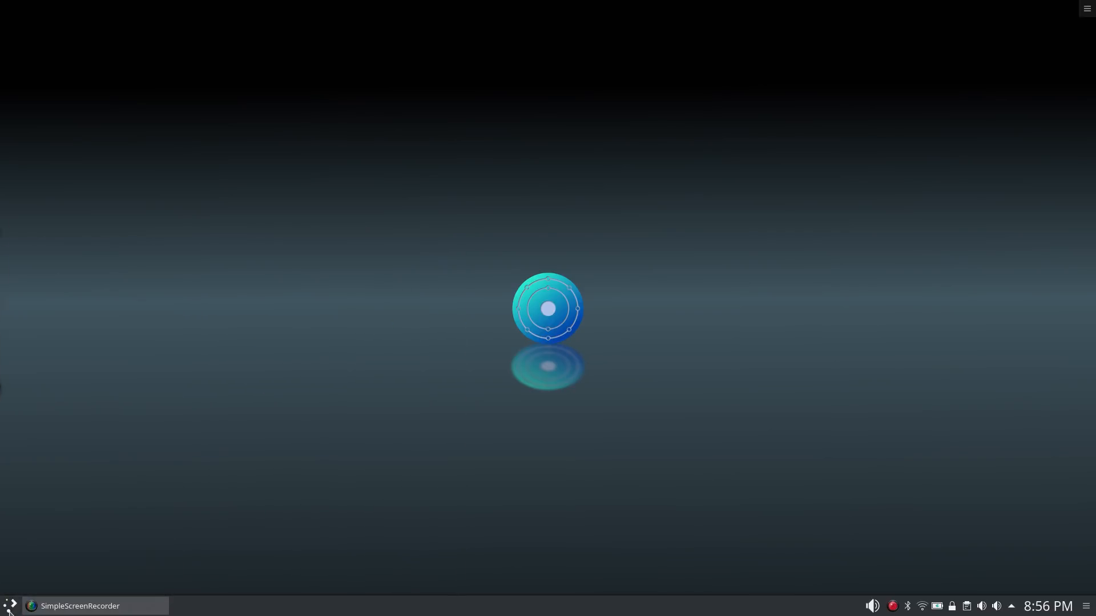
- Replace the Tiled Menu launcher with the alternative widget UMenu
{"action": "right_click", "coordinate": [11, 608]}
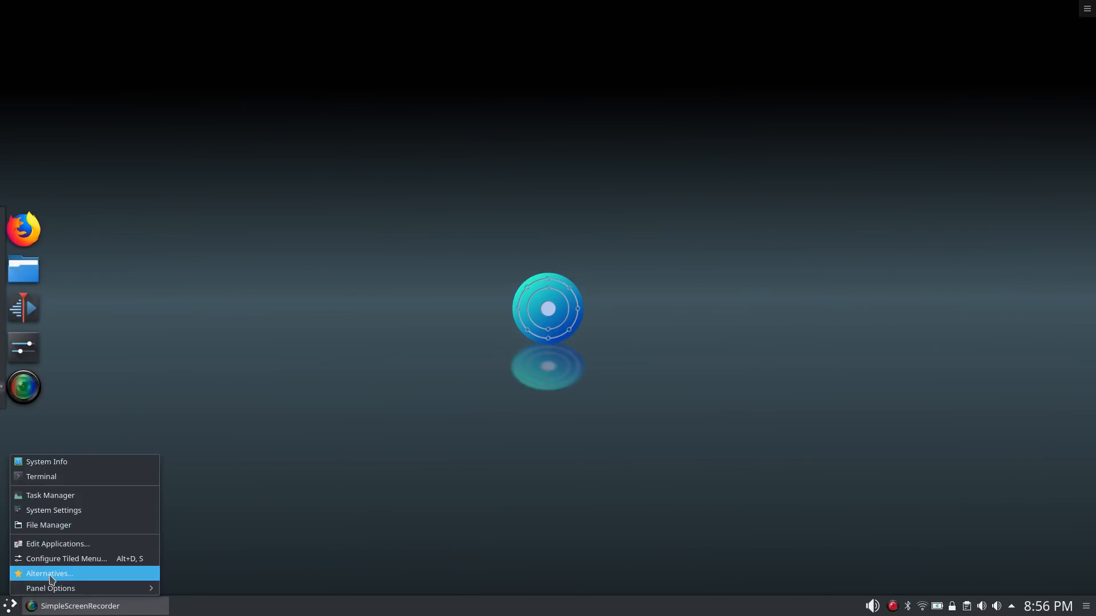
{"action": "right_click", "coordinate": [12, 605]}
{"action": "right_click", "coordinate": [12, 605]}
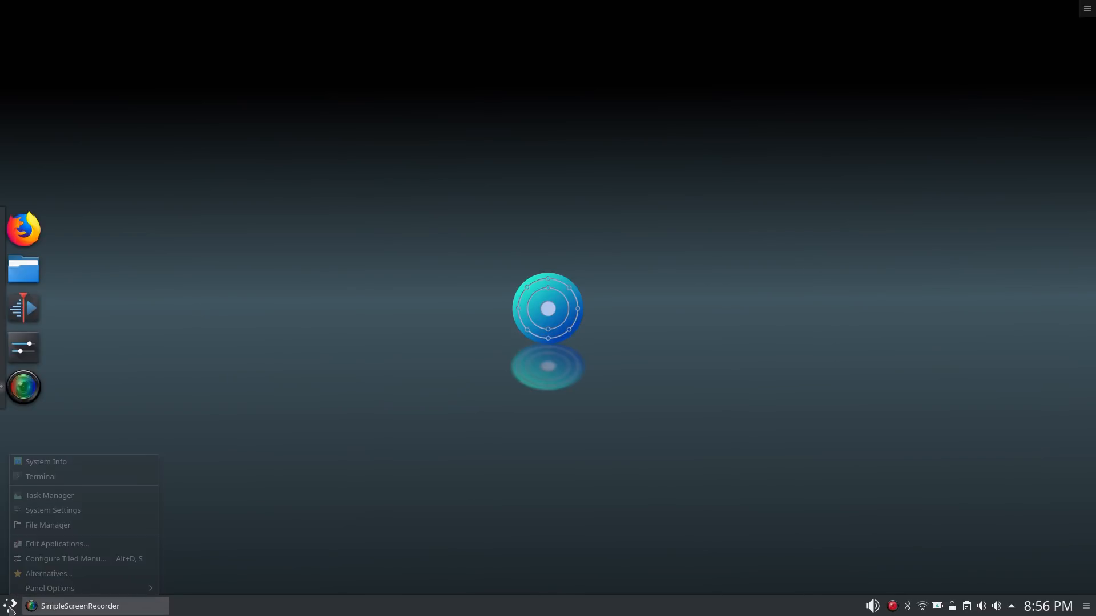
{"action": "left_click", "coordinate": [35, 573]}
{"action": "left_click", "coordinate": [86, 552]}
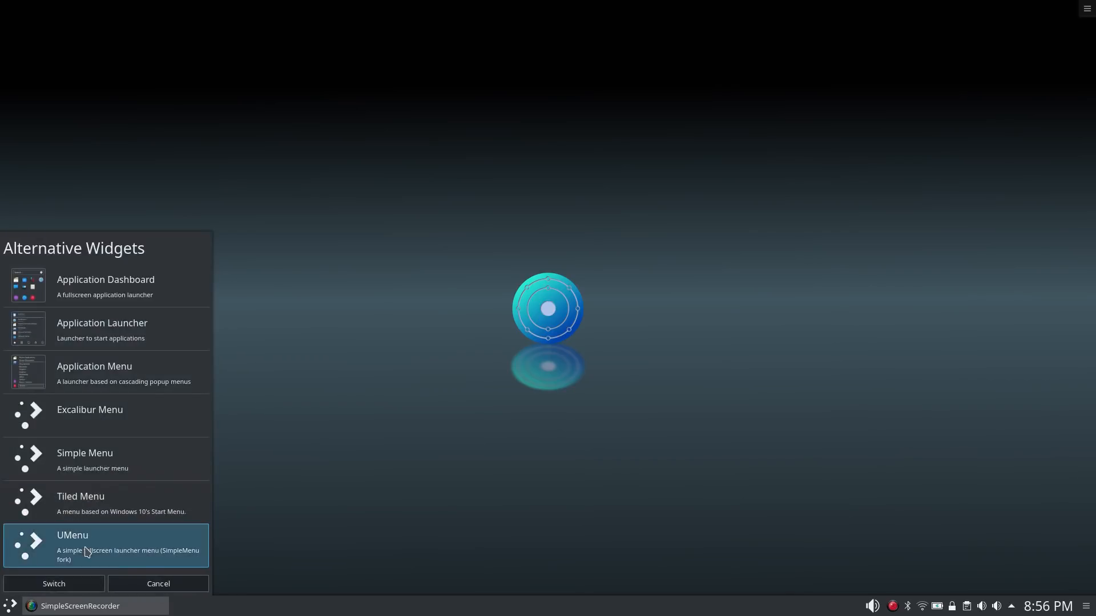
{"action": "left_click", "coordinate": [68, 578]}
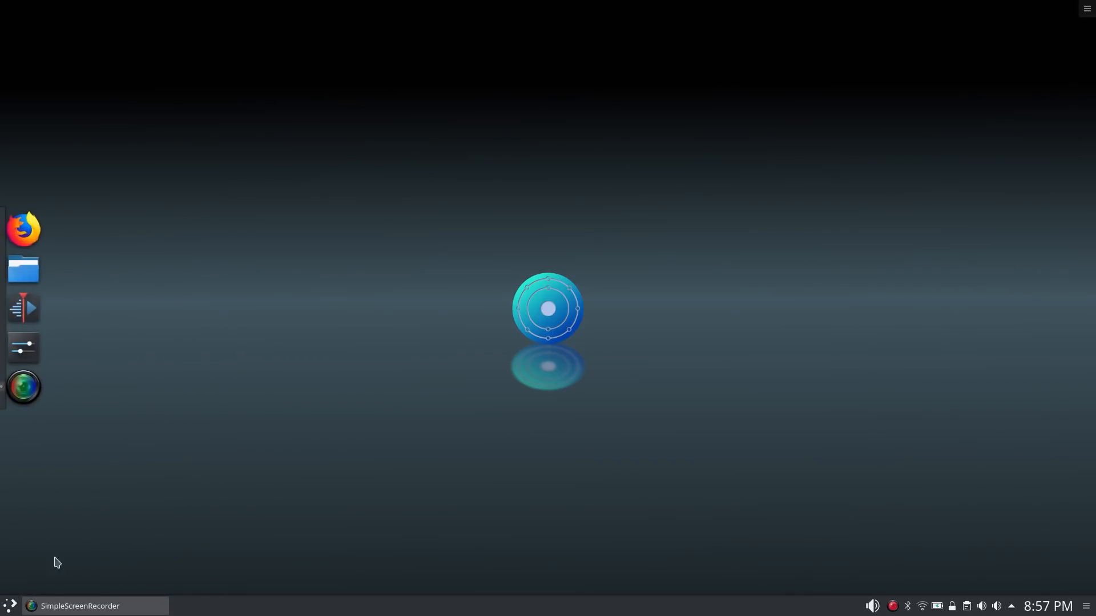
- Open the full-screen UMenu launcher and start Firefox Web Browser from its application grid
{"action": "left_click", "coordinate": [10, 606]}
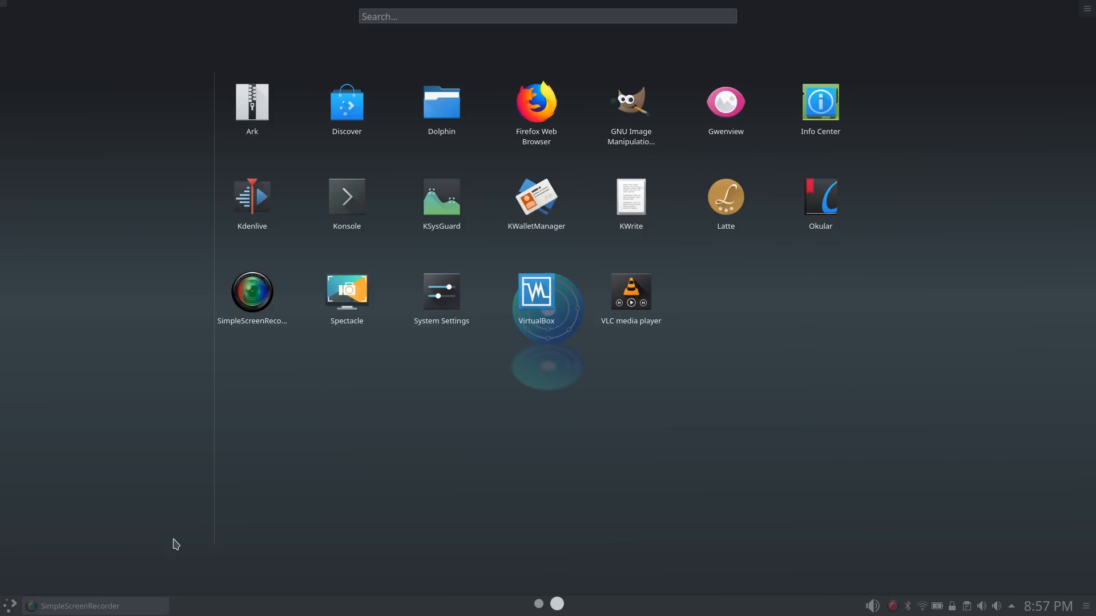
{"action": "left_click", "coordinate": [352, 468]}
{"action": "left_click", "coordinate": [7, 608]}
{"action": "left_click", "coordinate": [529, 118]}
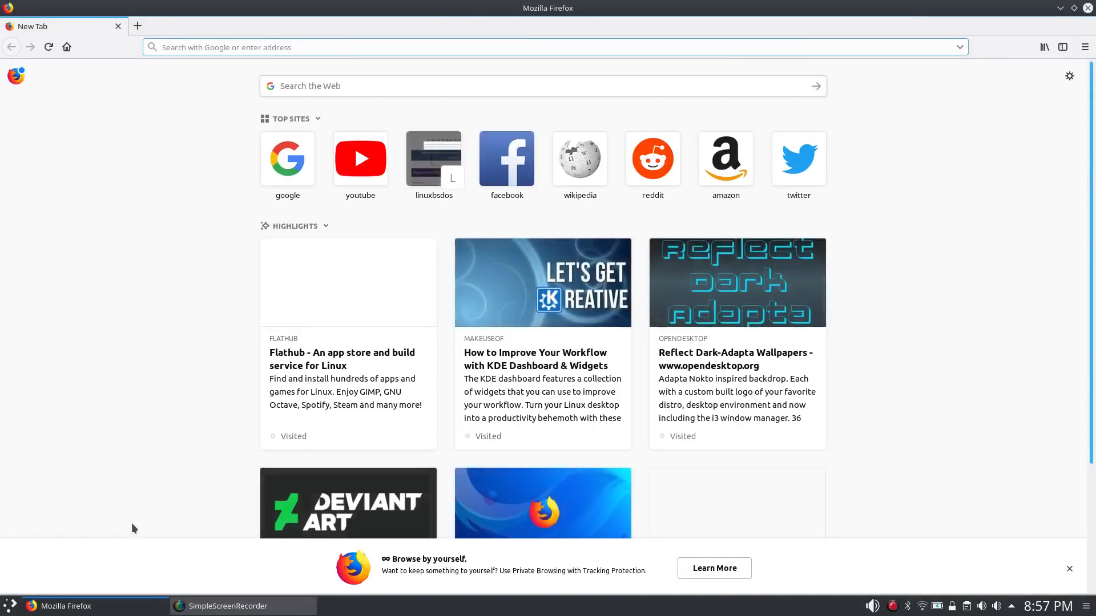
- View the UMenu launcher over the Firefox window and search it for "col" and "cols"
{"action": "left_click", "coordinate": [11, 607]}
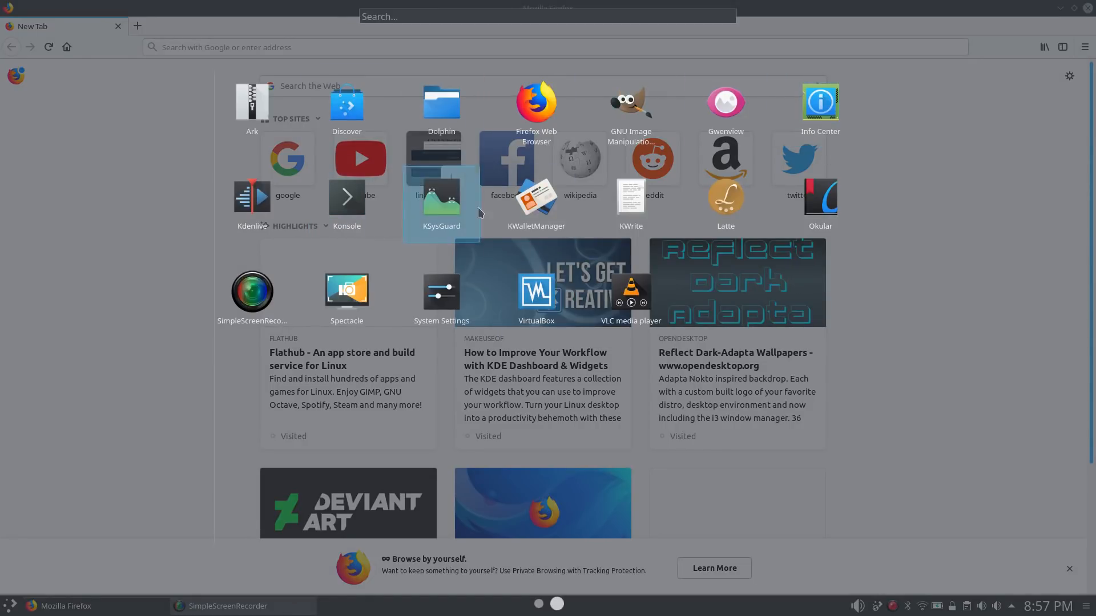
{"action": "left_click", "coordinate": [2, 610]}
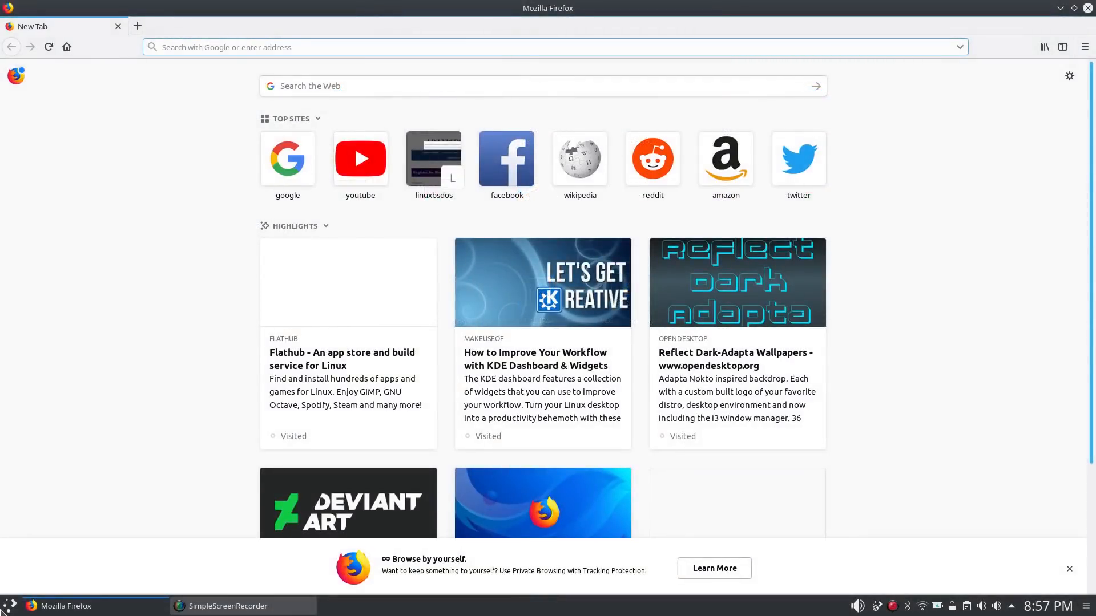
{"action": "left_click", "coordinate": [2, 611]}
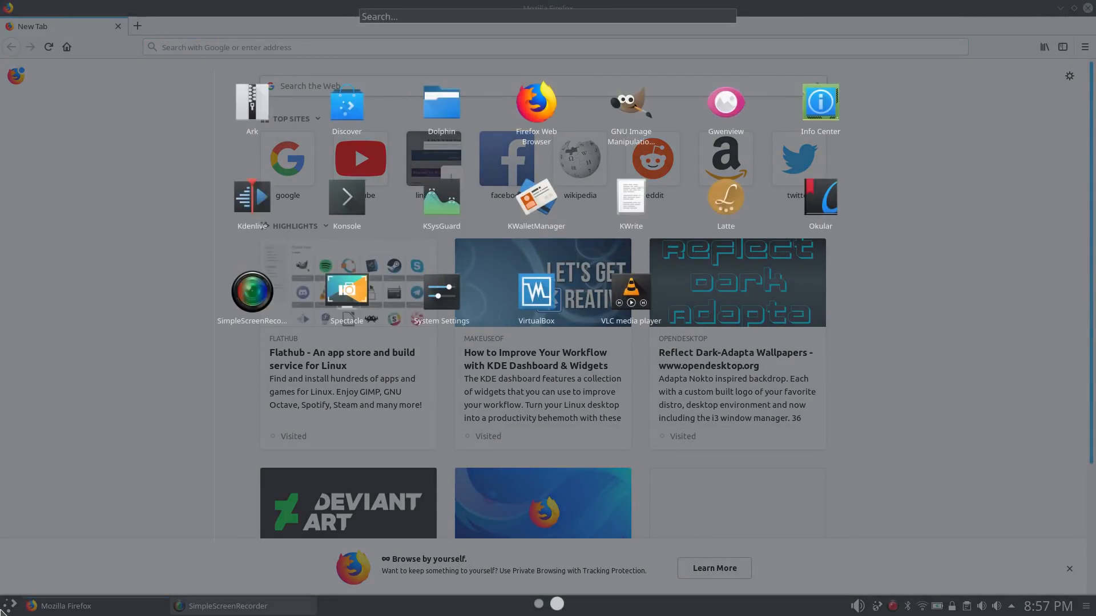
{"action": "type", "text": "col"}
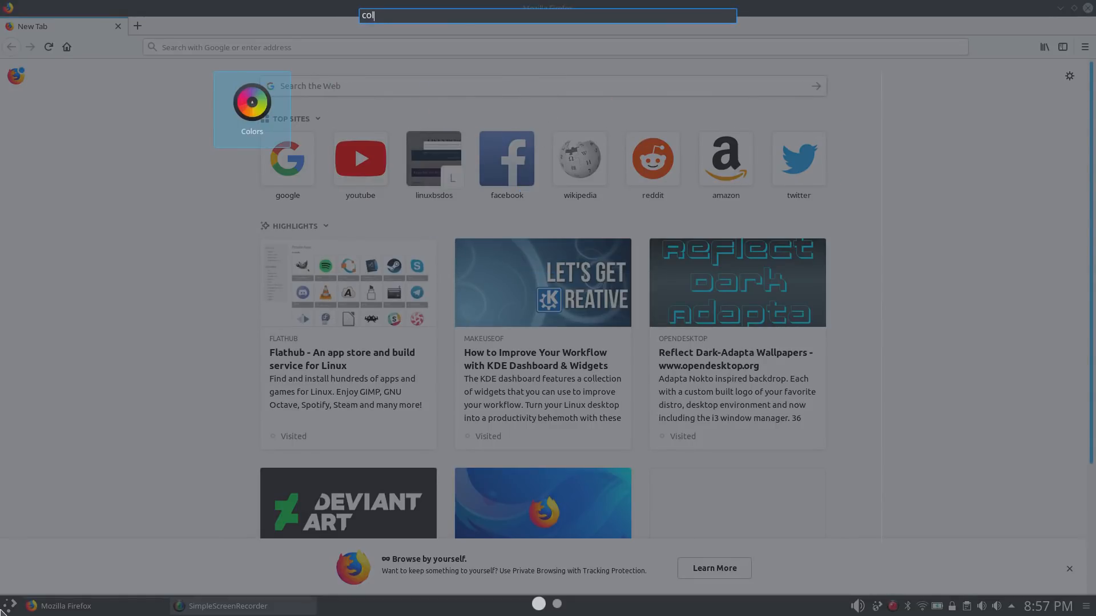
{"action": "type", "text": "s"}
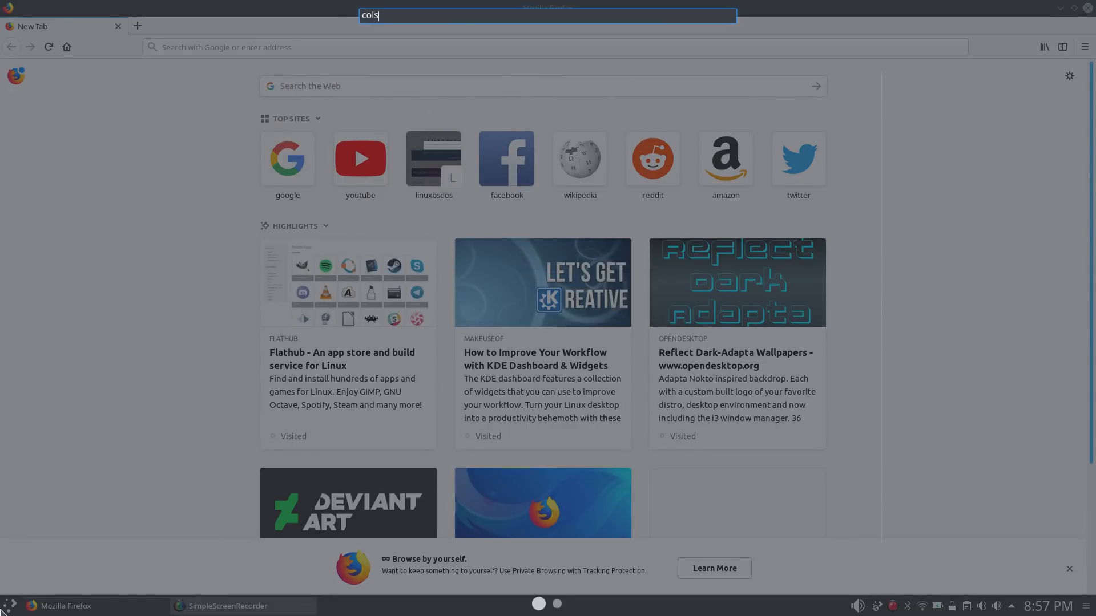
{"action": "key", "text": "BackSpace"}
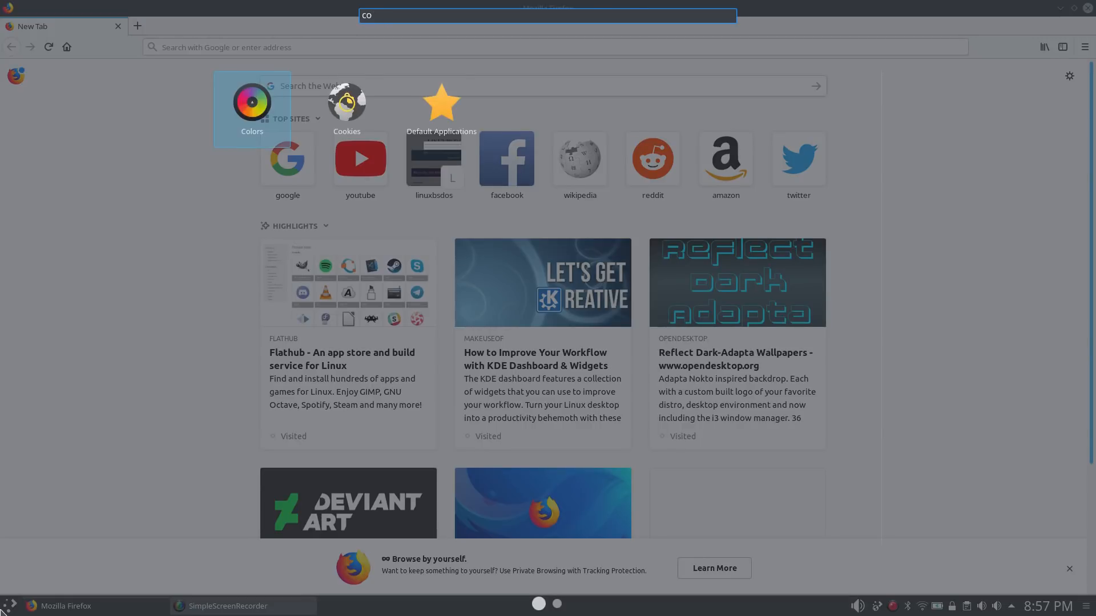
- Search the UMenu launcher for "do" instead, clear the search and close the launcher
{"action": "key", "text": "BackSpace"}
{"action": "key", "text": "BackSpace"}
{"action": "type", "text": "do"}
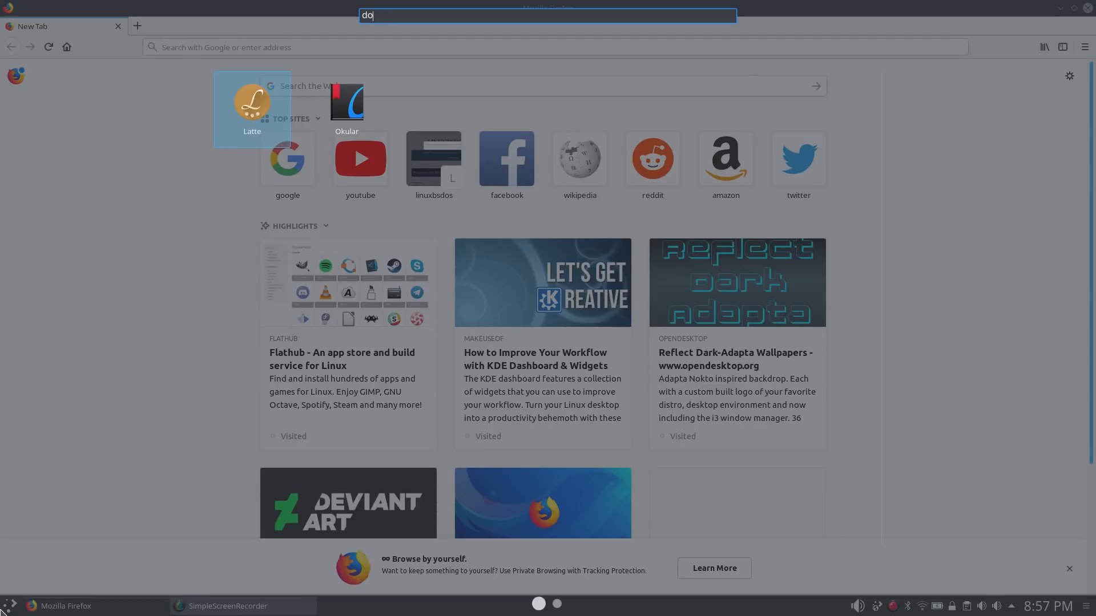
{"action": "key", "text": "BackSpace"}
{"action": "key", "text": "BackSpace"}
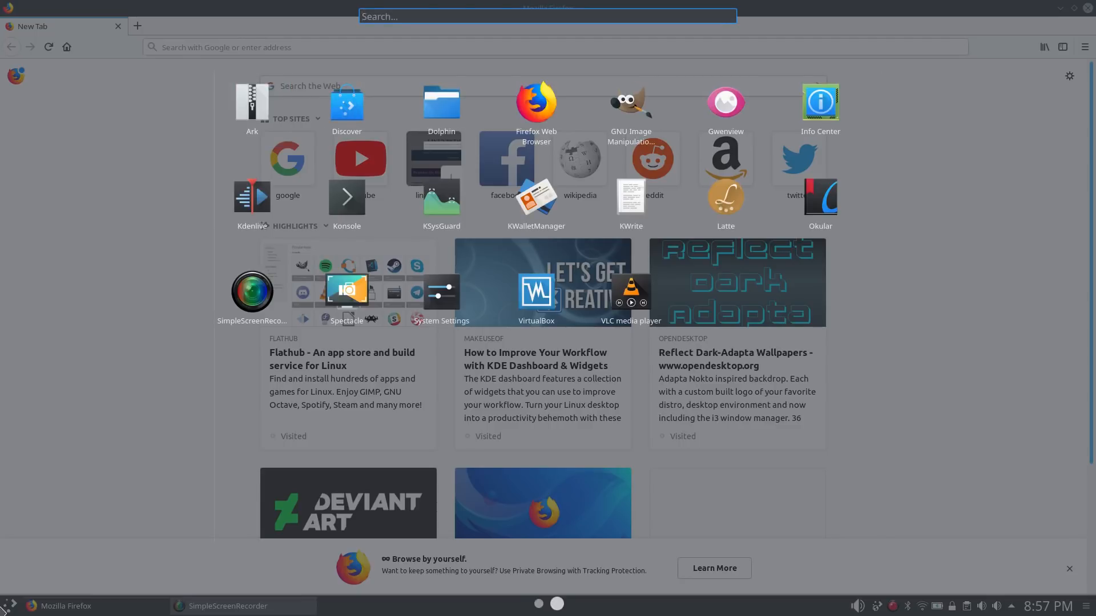
{"action": "left_click", "coordinate": [4, 612]}
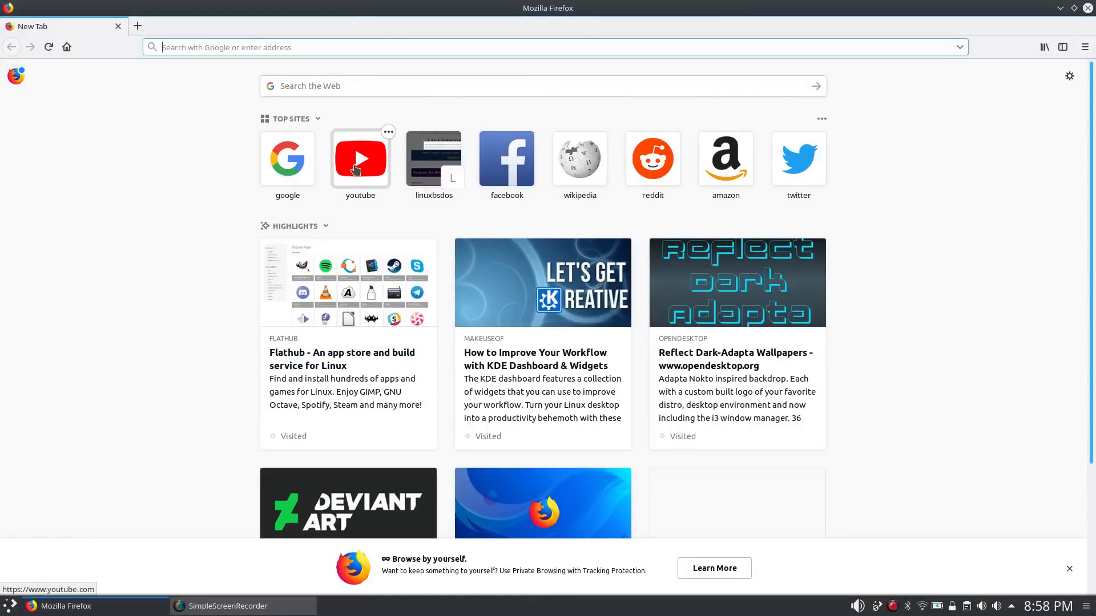
- Minimize the Firefox window and open the UMenu configuration dialog
{"action": "left_click", "coordinate": [1060, 8]}
{"action": "right_click", "coordinate": [8, 609]}
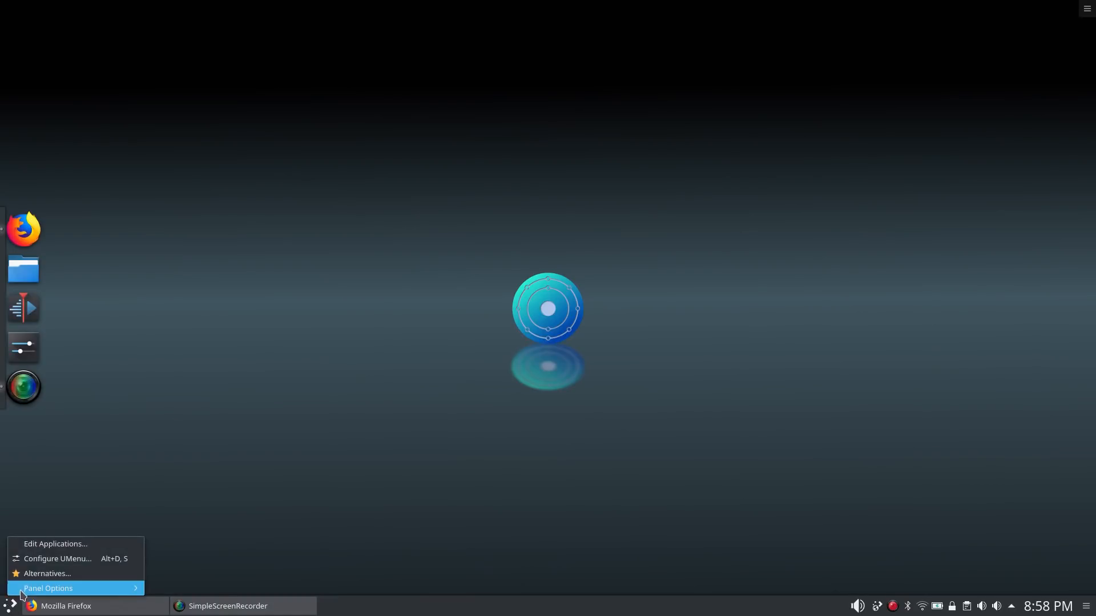
{"action": "left_click", "coordinate": [6, 611]}
{"action": "right_click", "coordinate": [3, 612]}
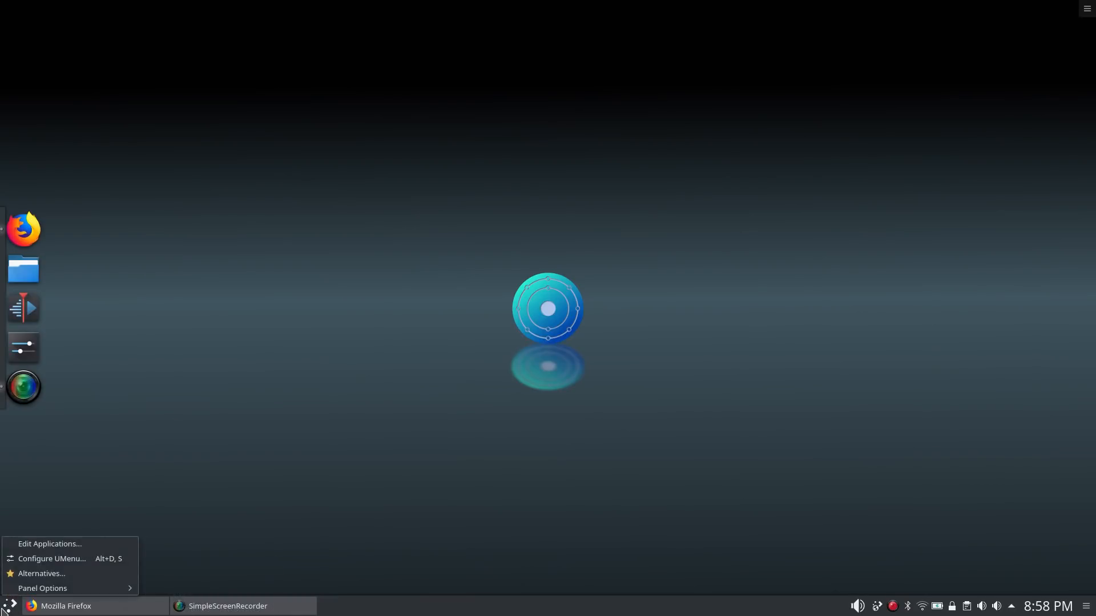
{"action": "left_click", "coordinate": [40, 561]}
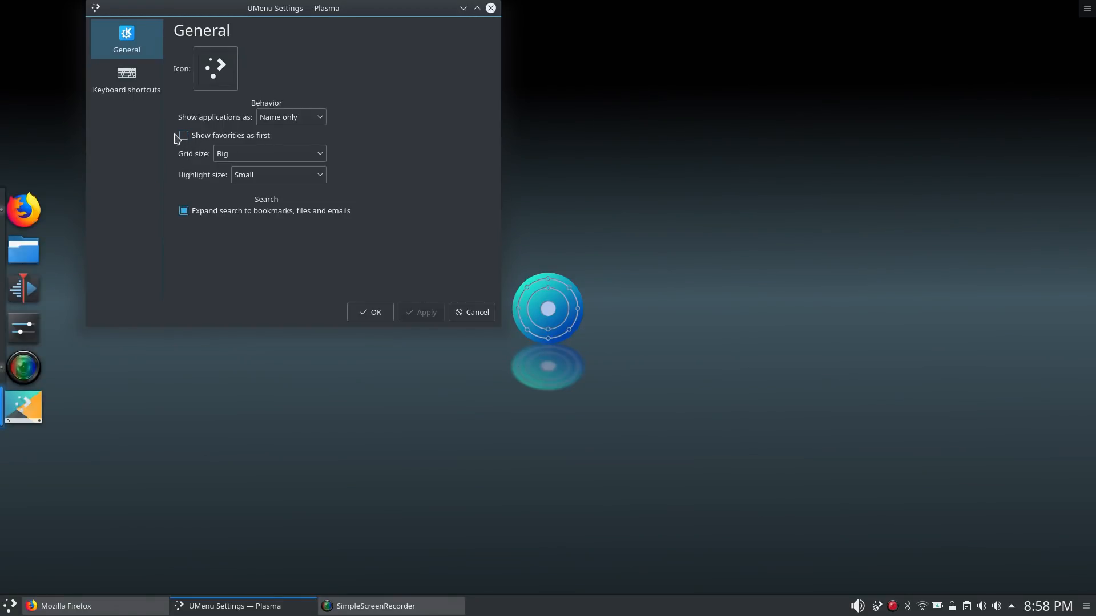
- Cancel the UMenu settings, open UMenu, browse between its favorites and all-applications pages, and close it
{"action": "left_click", "coordinate": [465, 319]}
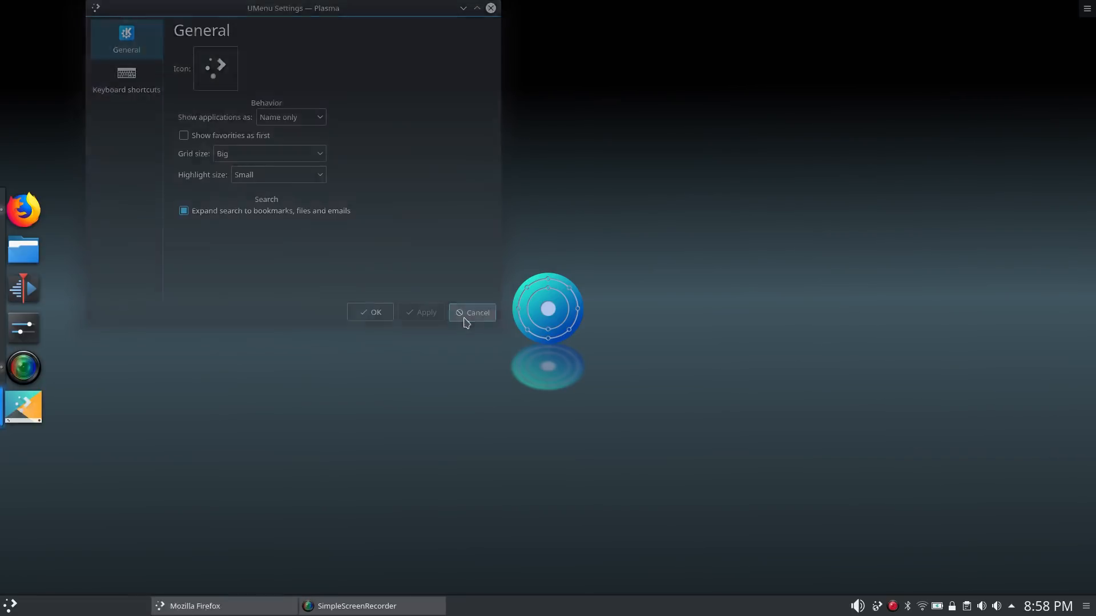
{"action": "left_click", "coordinate": [9, 606]}
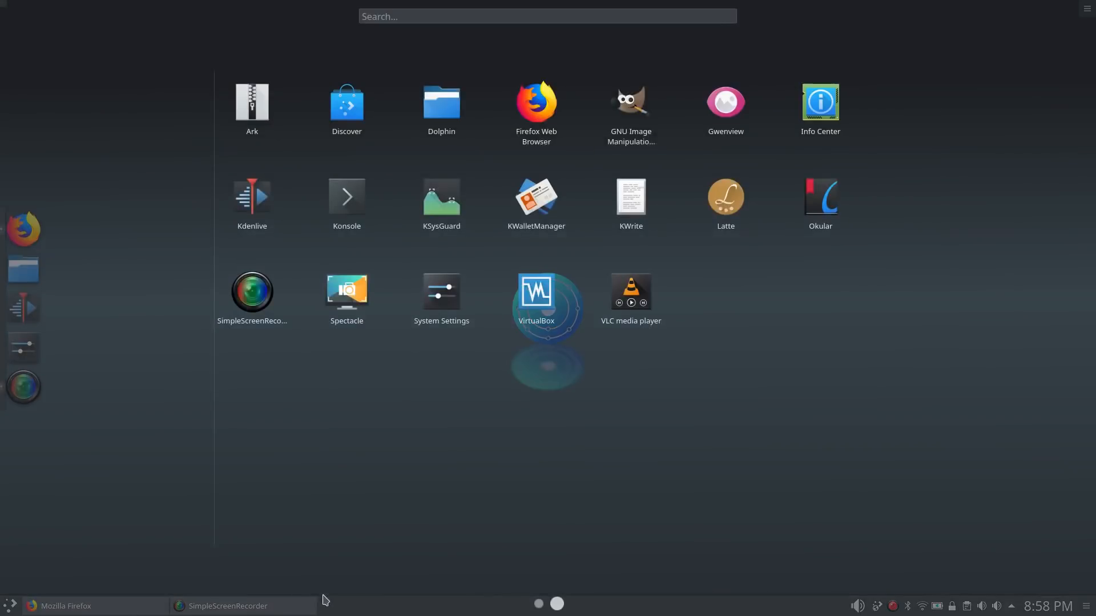
{"action": "left_click", "coordinate": [537, 609]}
{"action": "left_click", "coordinate": [558, 606]}
{"action": "left_click", "coordinate": [541, 605]}
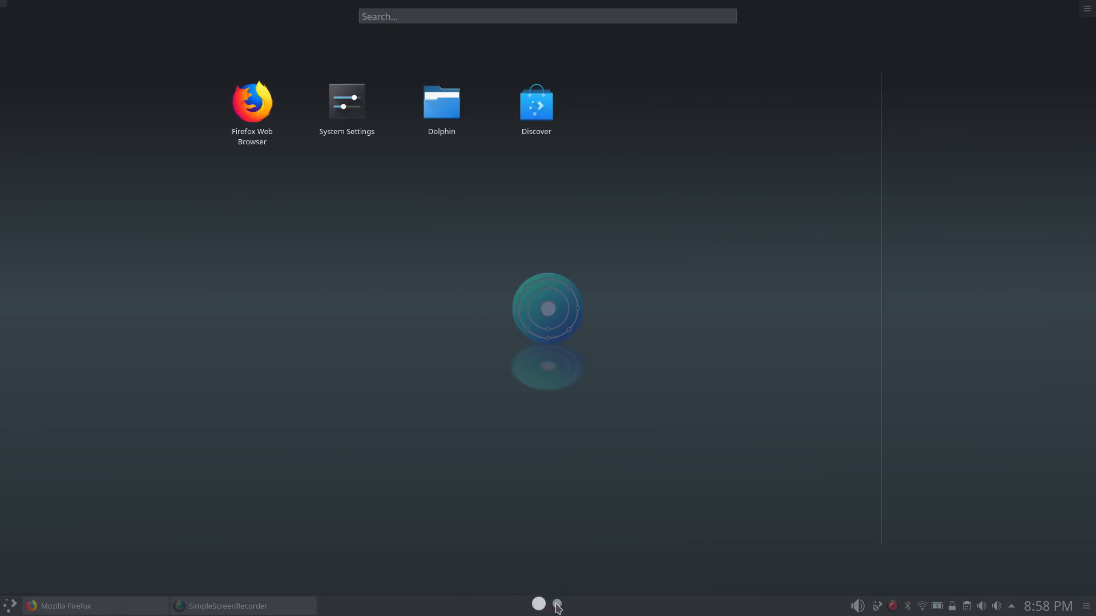
{"action": "left_click", "coordinate": [559, 604]}
{"action": "left_click", "coordinate": [537, 604]}
{"action": "scroll", "coordinate": [537, 605], "scroll_direction": "down", "scroll_amount": 1}
{"action": "left_click", "coordinate": [537, 605]}
{"action": "left_click", "coordinate": [8, 608]}
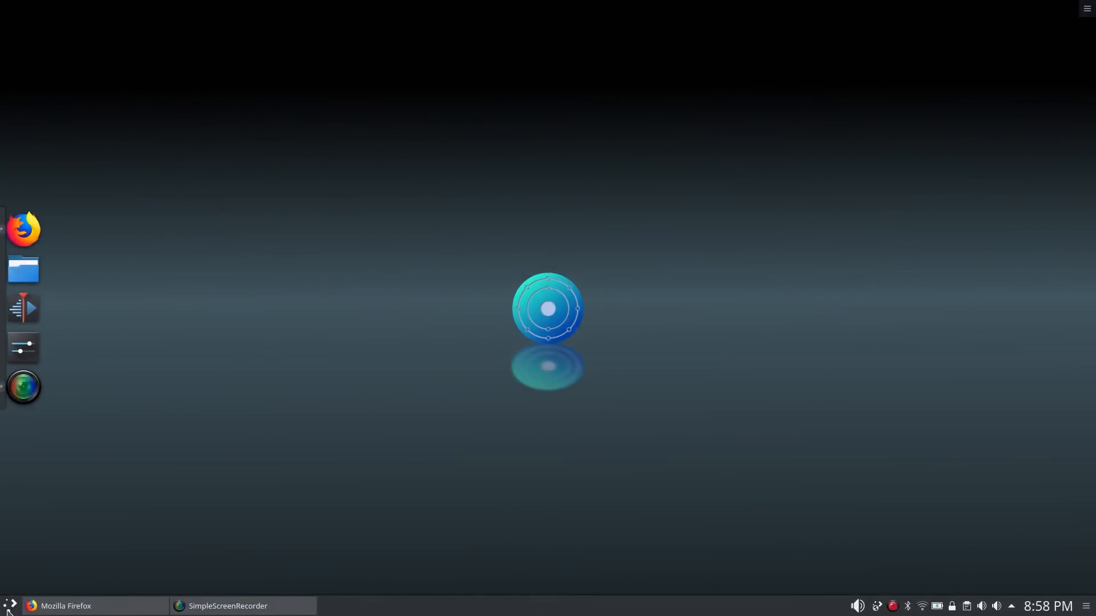
- Switch the panel's application launcher from UMenu to the Application Dashboard alternative
{"action": "right_click", "coordinate": [8, 609]}
{"action": "left_click", "coordinate": [28, 572]}
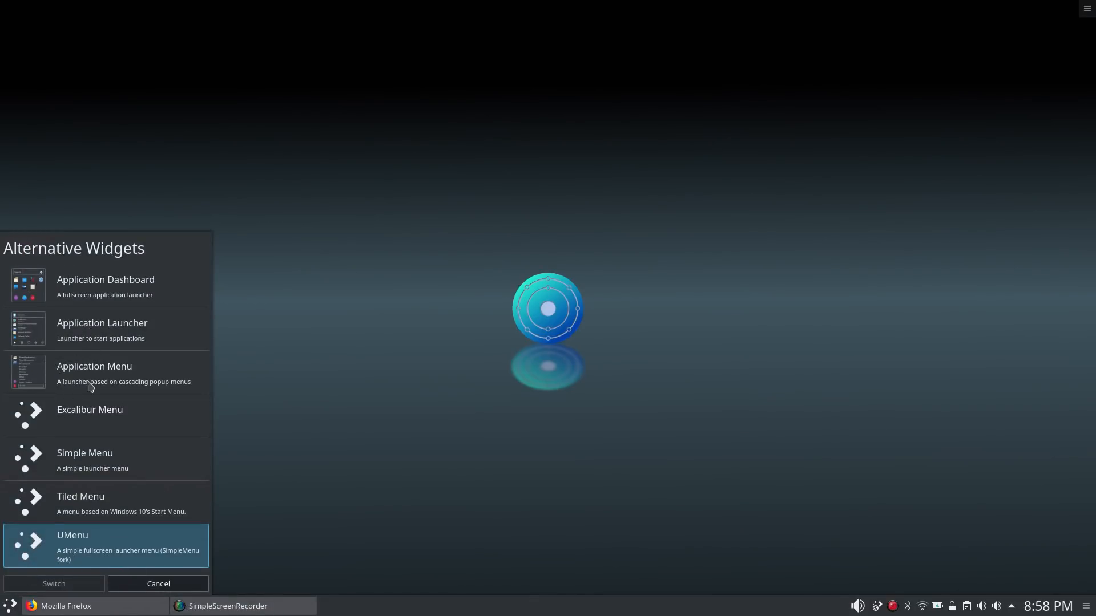
{"action": "left_click", "coordinate": [92, 296]}
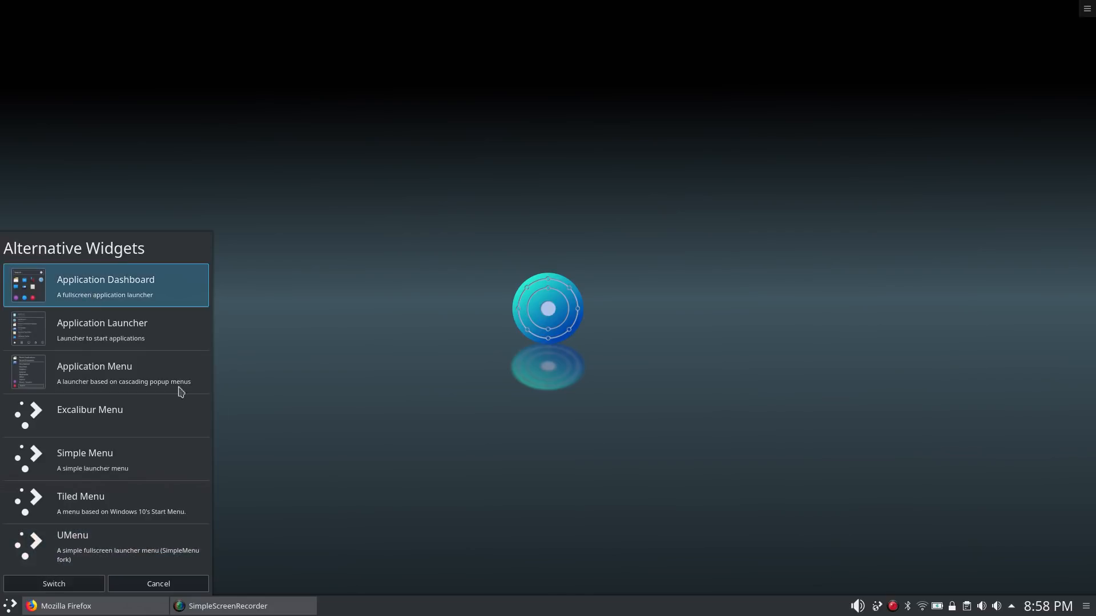
{"action": "left_click", "coordinate": [57, 582]}
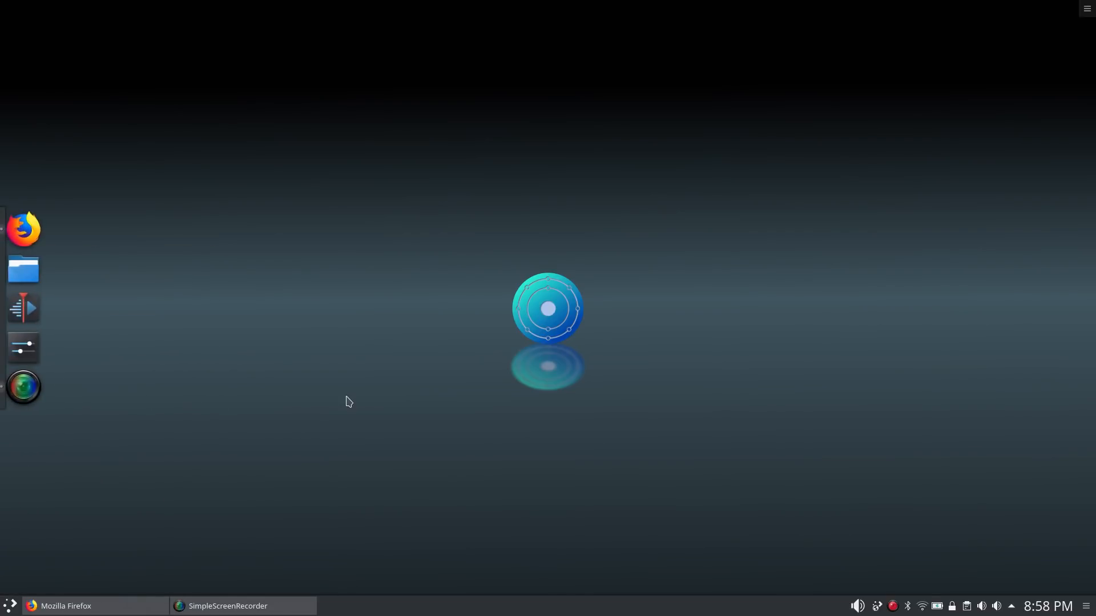
- Open the Application Dashboard, search it for "col" and close the launcher
{"action": "key", "text": "super"}
{"action": "type", "text": "col"}
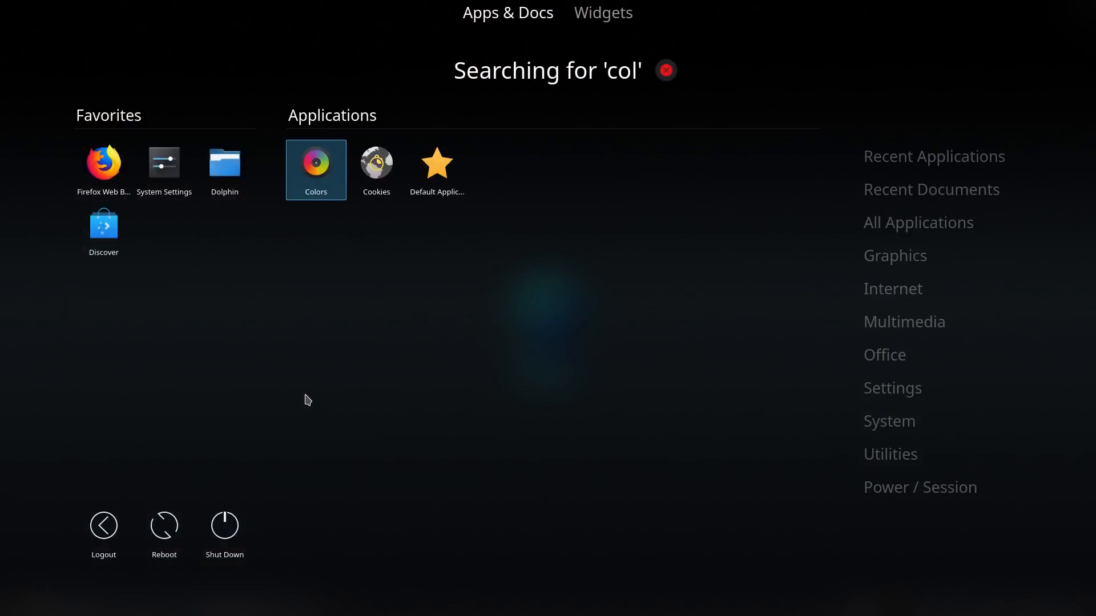
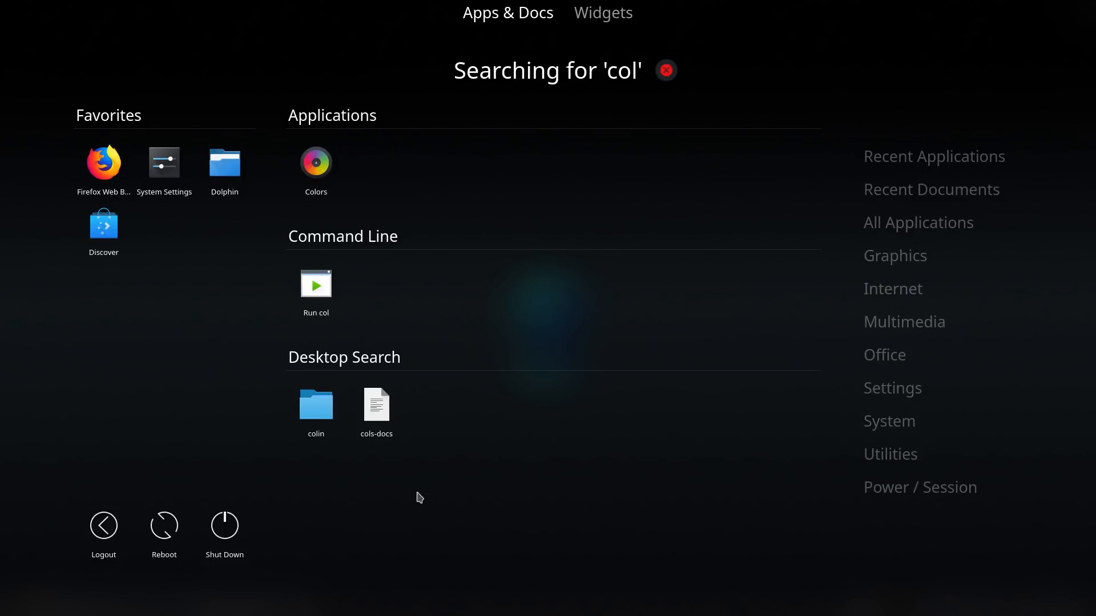
{"action": "left_click", "coordinate": [199, 424]}
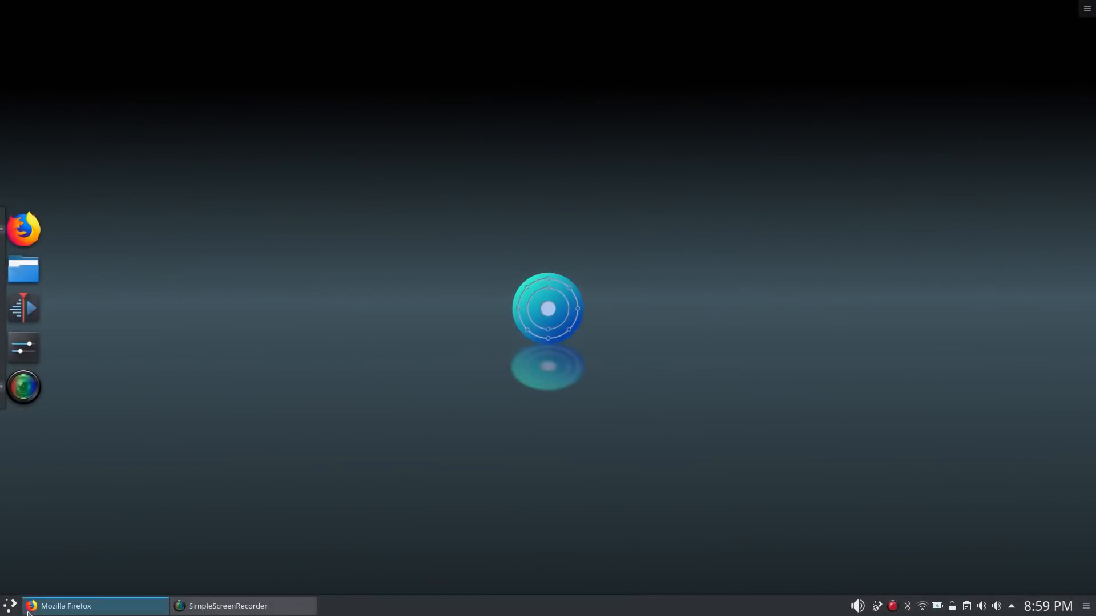
- Switch the panel's application launcher from Application Dashboard to the Excalibur Menu alternative
{"action": "right_click", "coordinate": [6, 608]}
{"action": "left_click", "coordinate": [32, 574]}
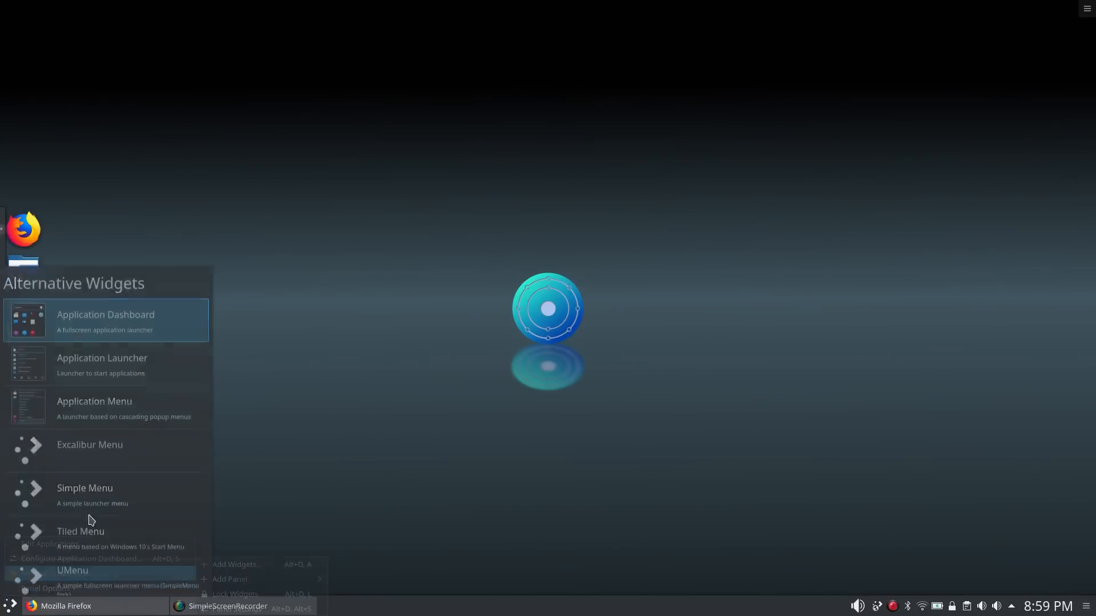
{"action": "left_click", "coordinate": [70, 422]}
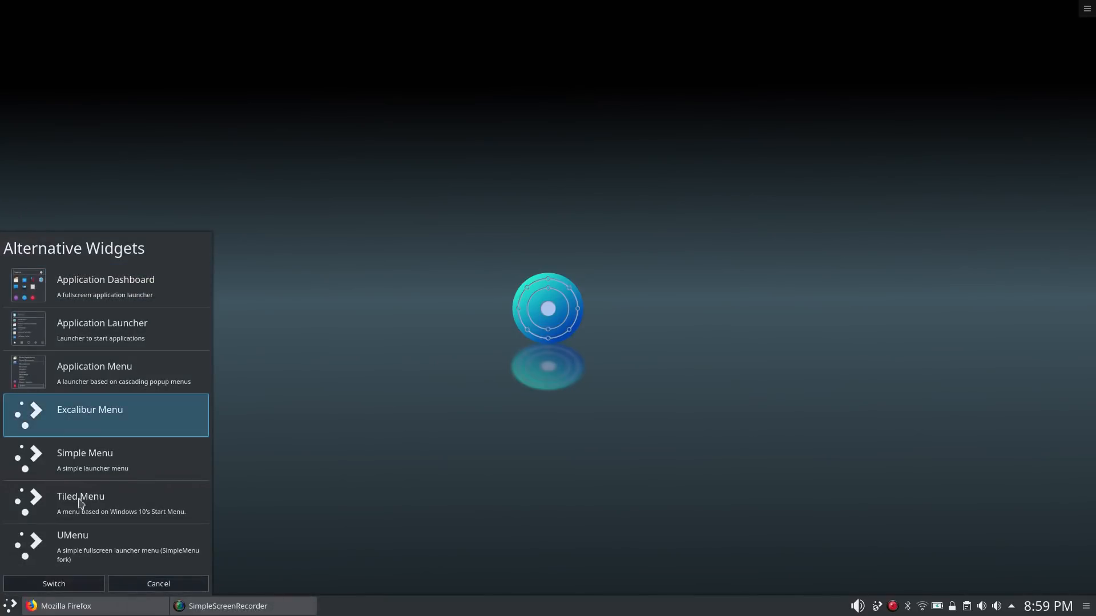
{"action": "left_click", "coordinate": [71, 584]}
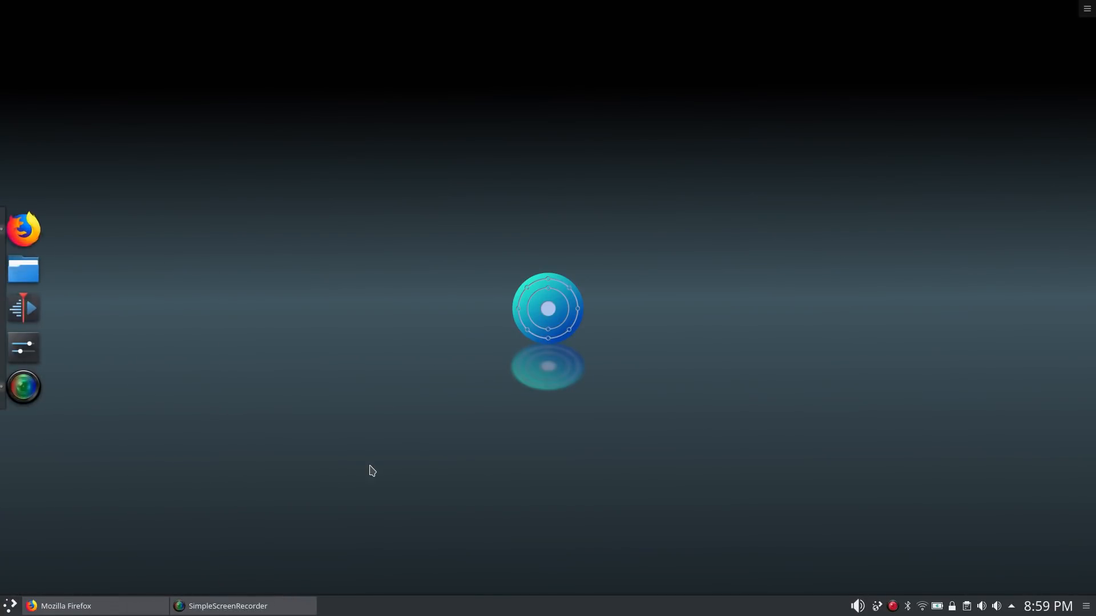
- Open Excalibur Menu, search it for "cols" and clear the search
{"action": "key", "text": "super"}
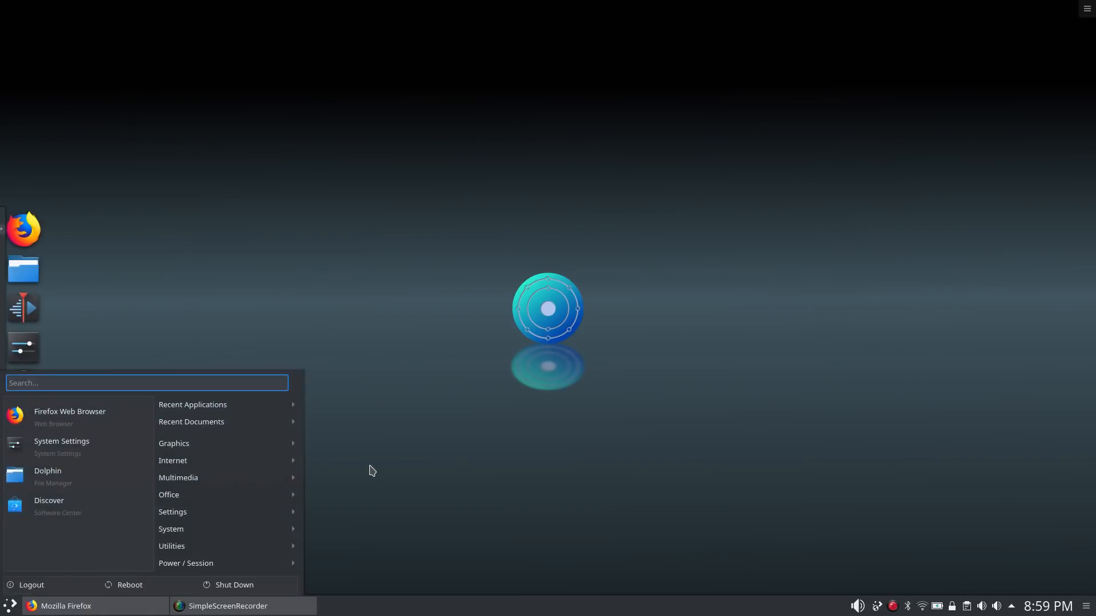
{"action": "type", "text": "cols"}
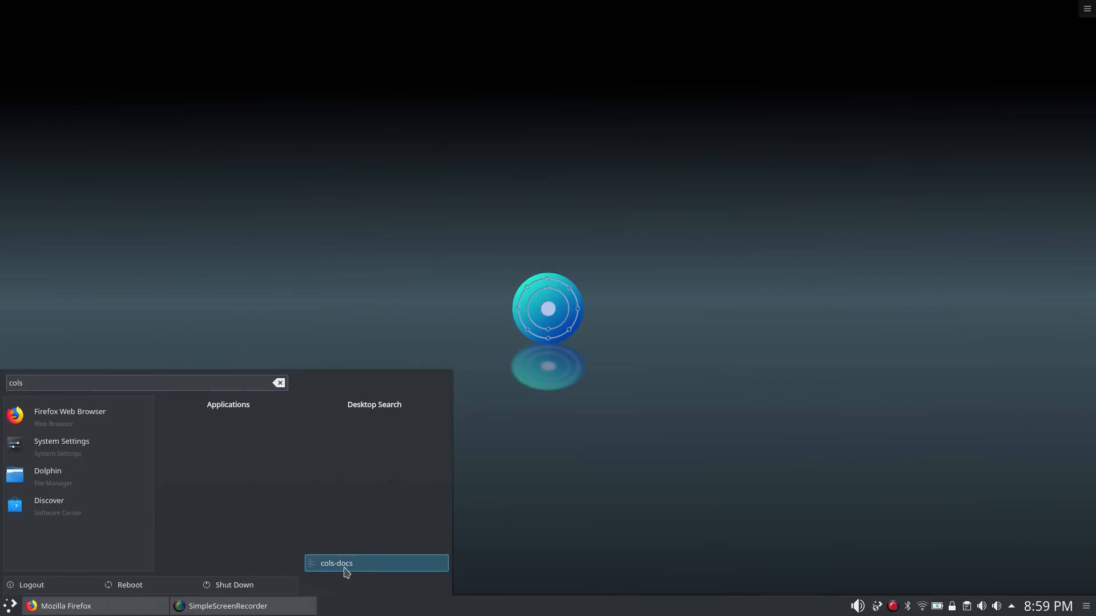
{"action": "key", "text": "BackSpace"}
{"action": "key", "text": "BackSpace"}
{"action": "key", "text": "BackSpace"}
{"action": "key", "text": "BackSpace"}
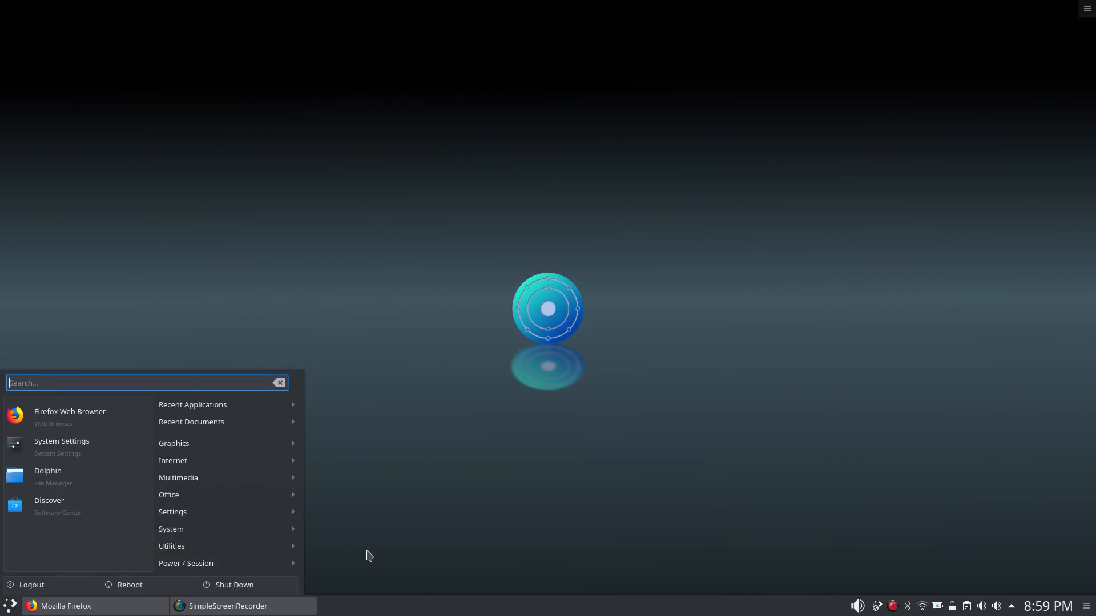
- Switch the panel's application launcher from Excalibur Menu to the Simple Menu alternative
{"action": "right_click", "coordinate": [7, 607]}
{"action": "left_click", "coordinate": [45, 574]}
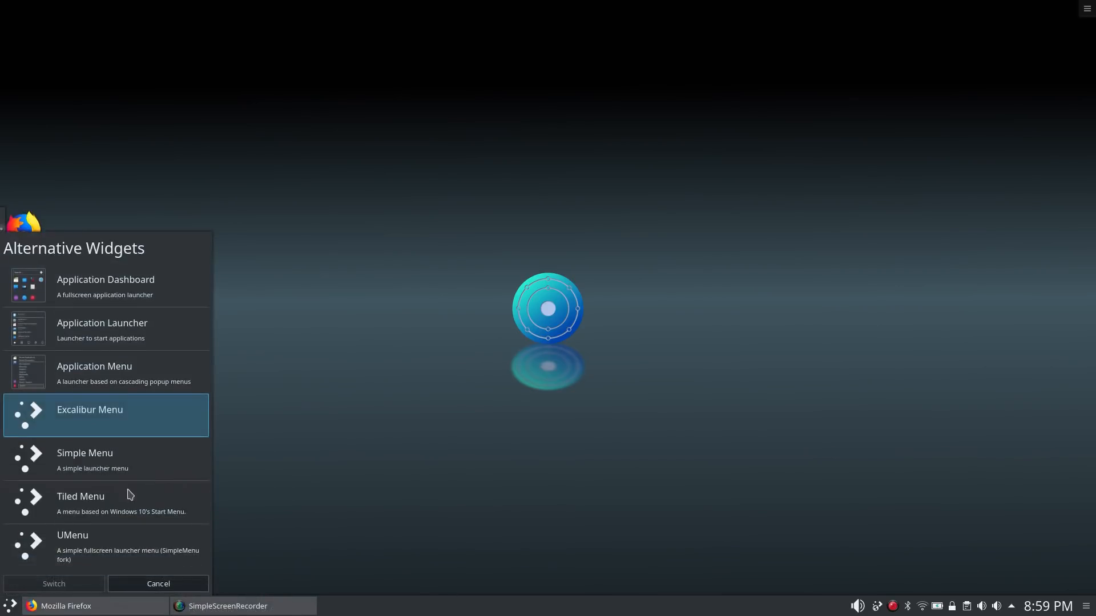
{"action": "left_click", "coordinate": [70, 457]}
{"action": "left_click", "coordinate": [60, 583]}
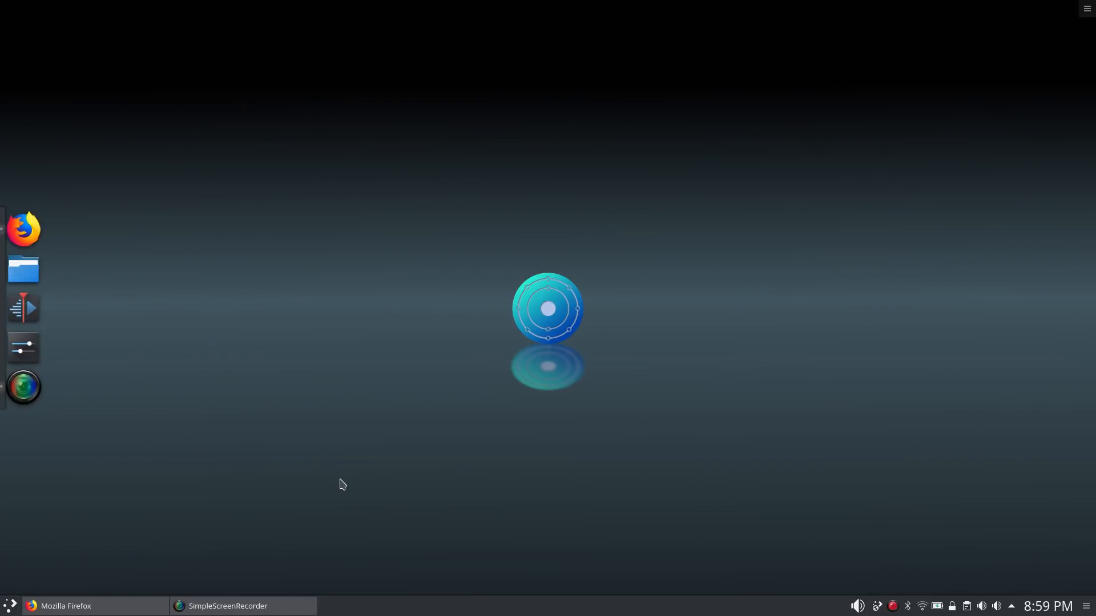
- Open Simple Menu, search it for "cols", clear the search and close the launcher
{"action": "key", "text": "super"}
{"action": "type", "text": "cols"}
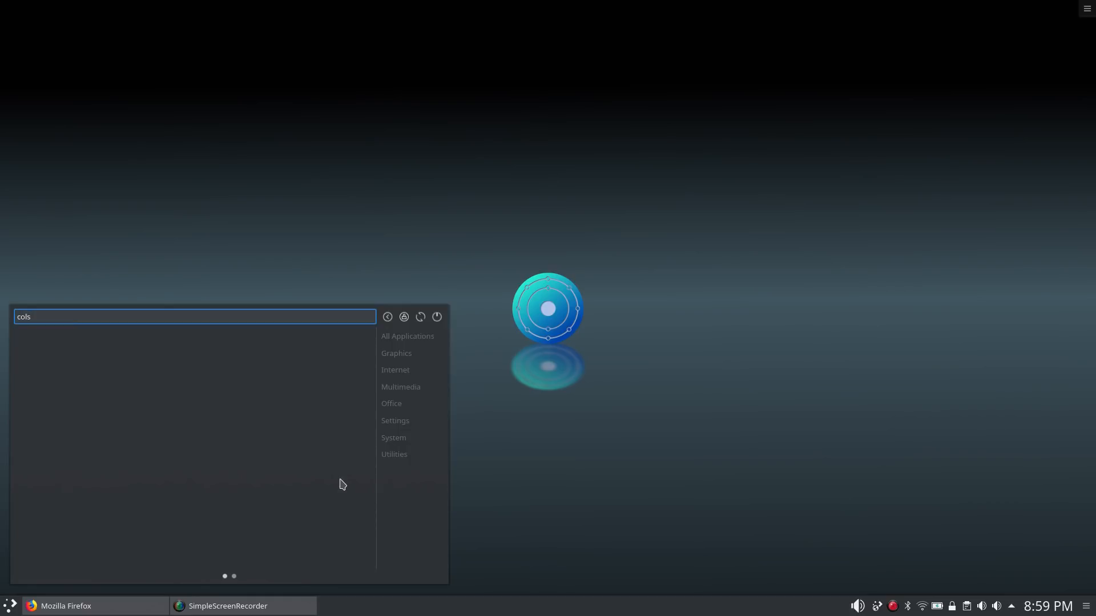
{"action": "key", "text": "BackSpace"}
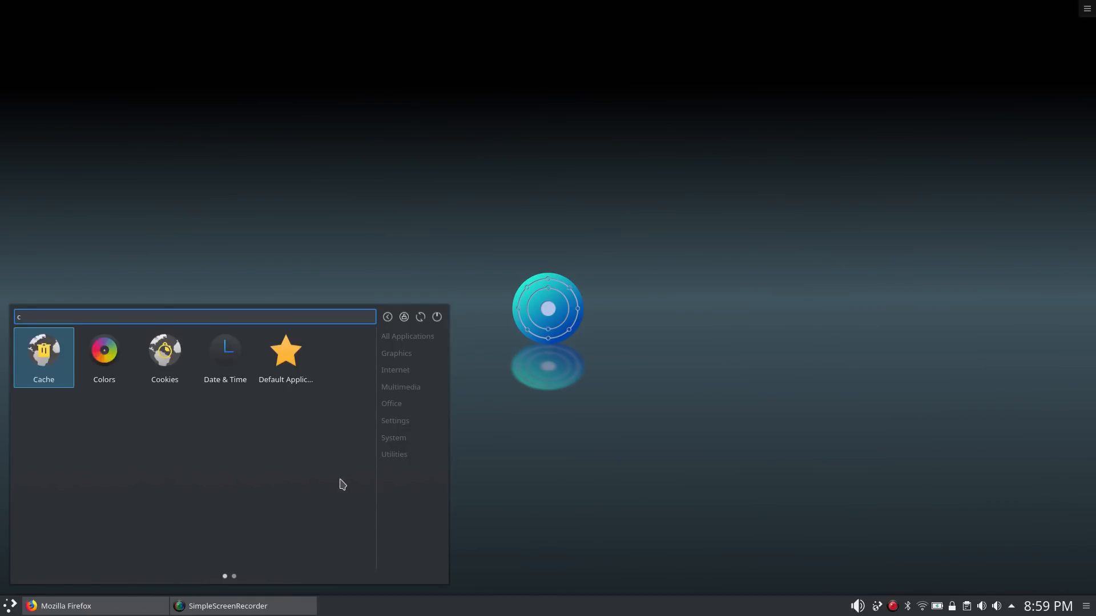
{"action": "key", "text": "BackSpace"}
{"action": "right_click", "coordinate": [10, 607]}
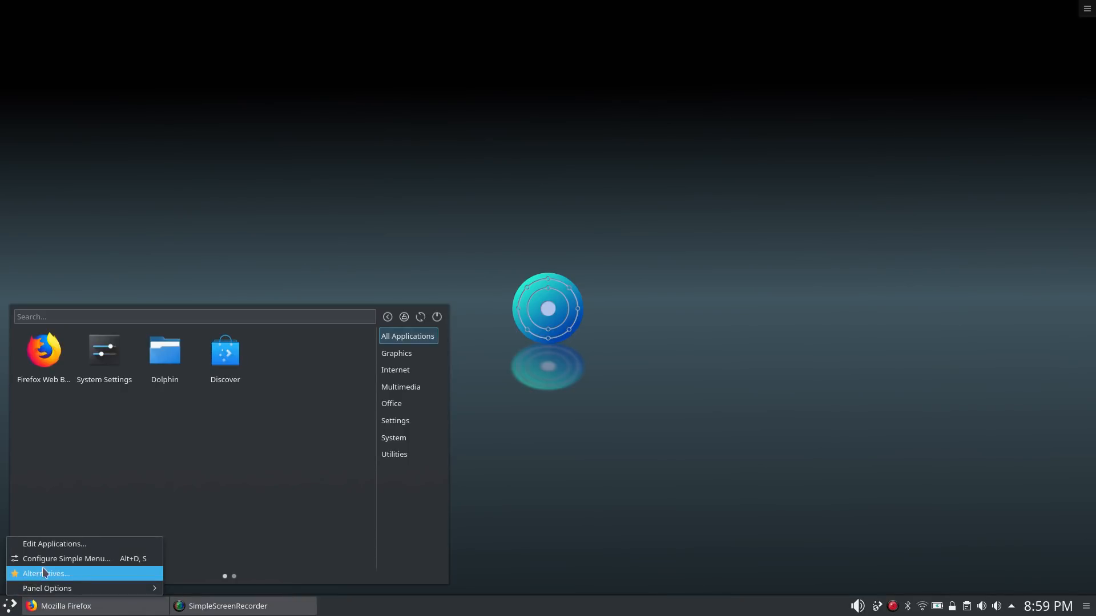
{"action": "left_click", "coordinate": [12, 610]}
{"action": "left_click", "coordinate": [11, 610]}
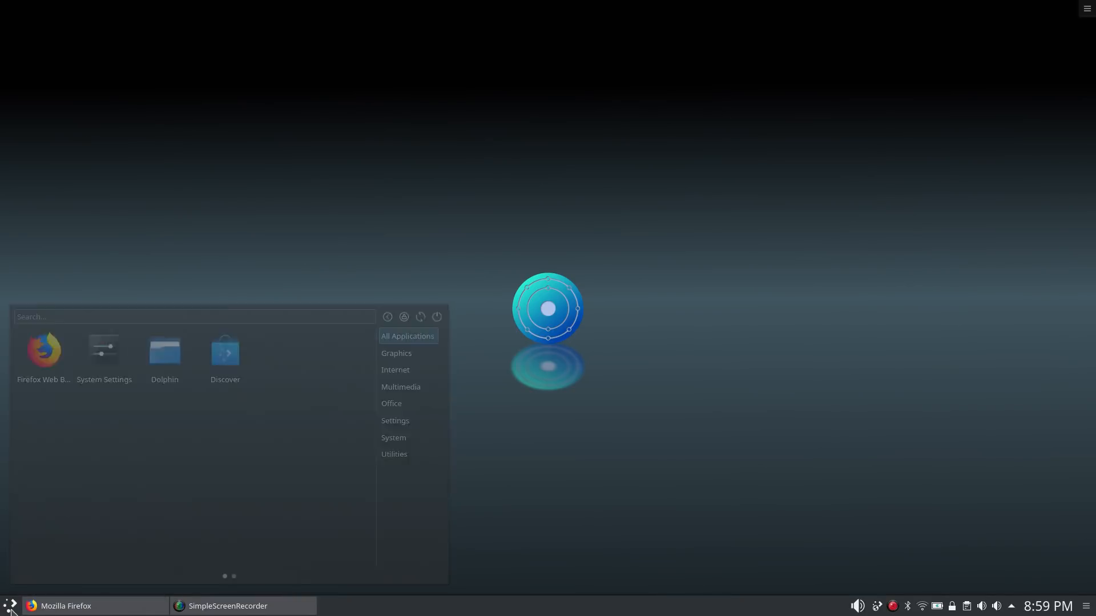
- Switch the panel's application launcher from Simple Menu to the Tiled Menu alternative
{"action": "right_click", "coordinate": [12, 610]}
{"action": "left_click", "coordinate": [34, 587]}
{"action": "left_click", "coordinate": [69, 508]}
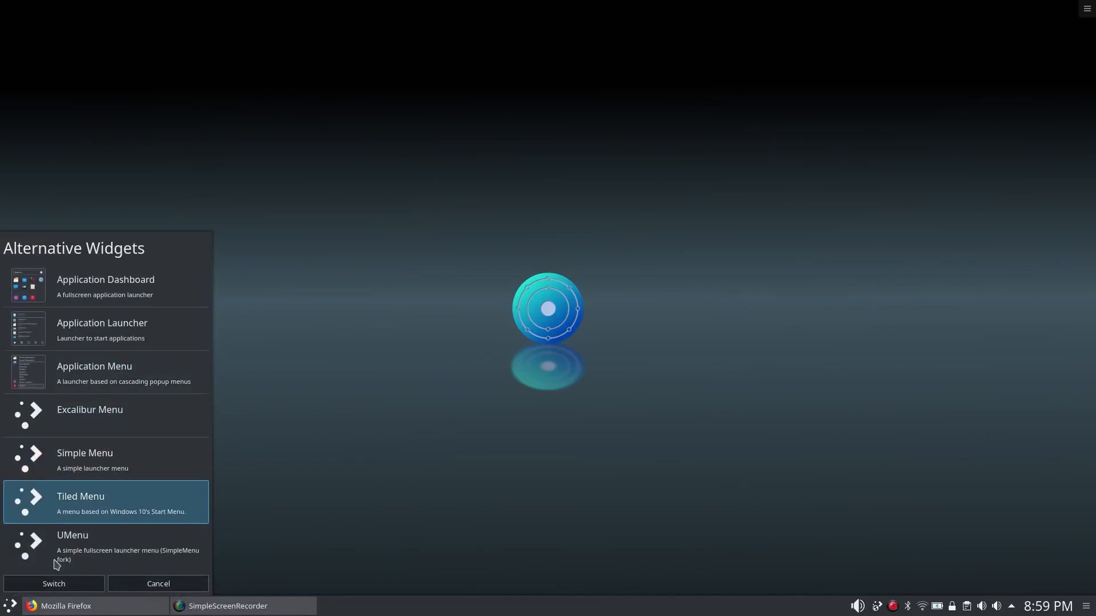
{"action": "left_click", "coordinate": [50, 584]}
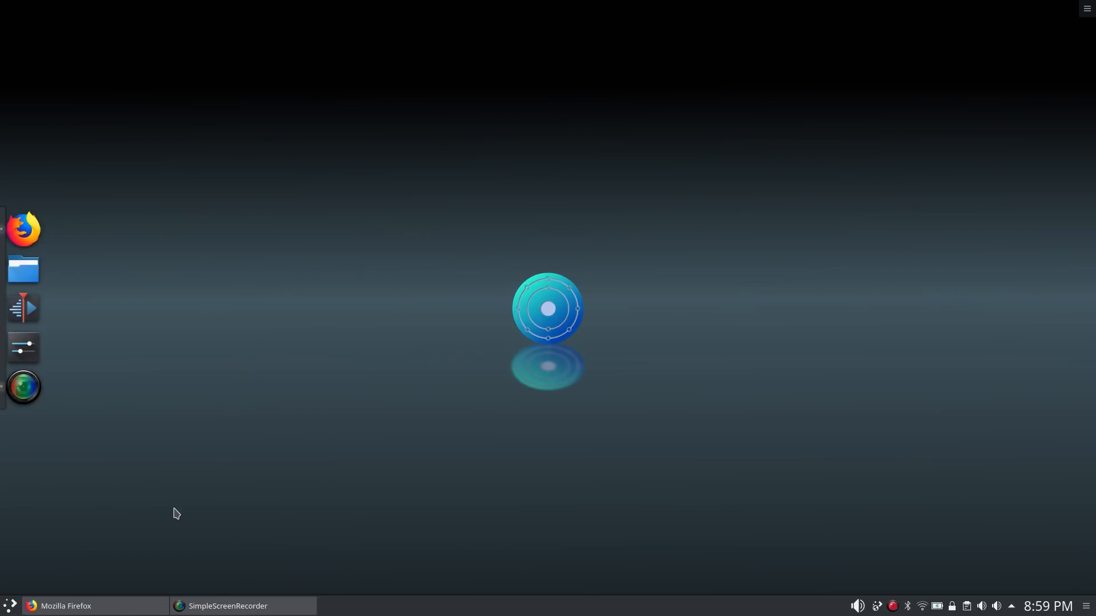
- Open Tiled Menu, search it for "cols" and close the launcher
{"action": "key", "text": "super"}
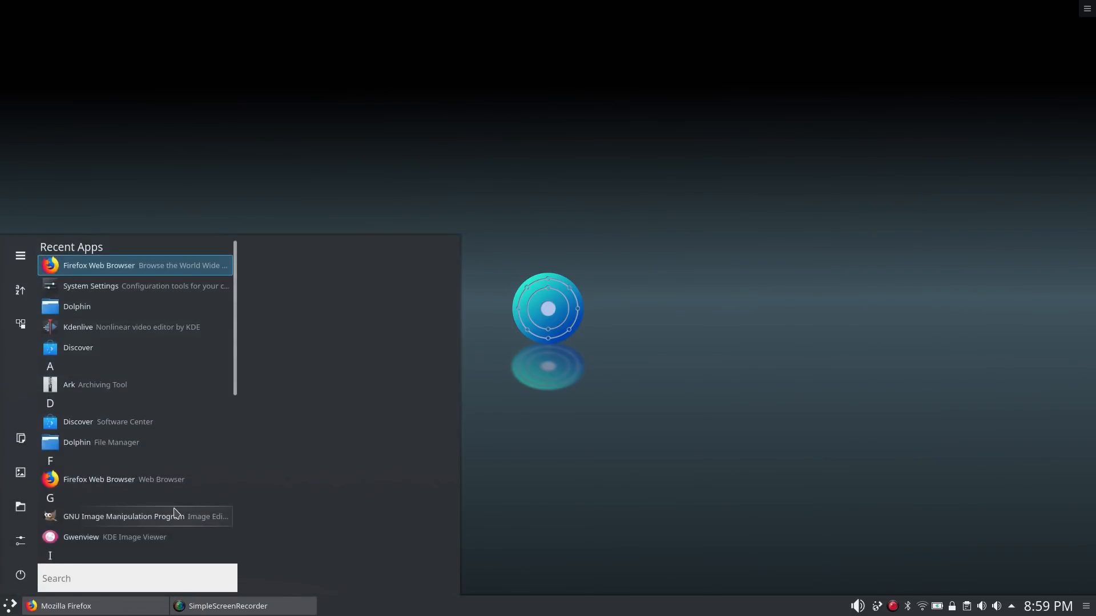
{"action": "type", "text": "cols"}
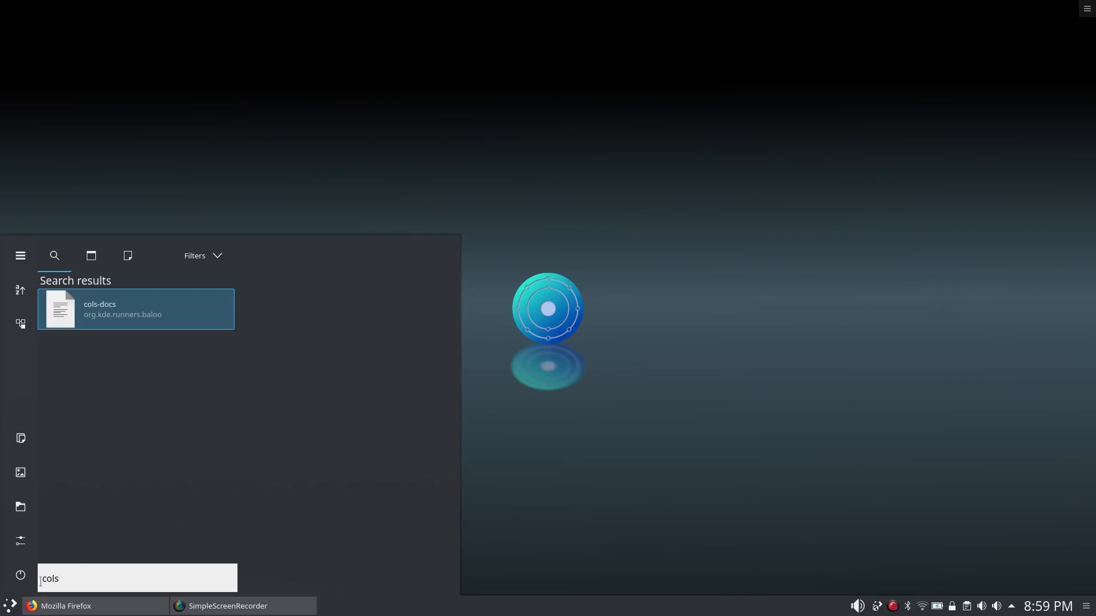
{"action": "left_click", "coordinate": [6, 608]}
- Switch the panel's application launcher from Tiled Menu back to Simple Menu
{"action": "right_click", "coordinate": [5, 610]}
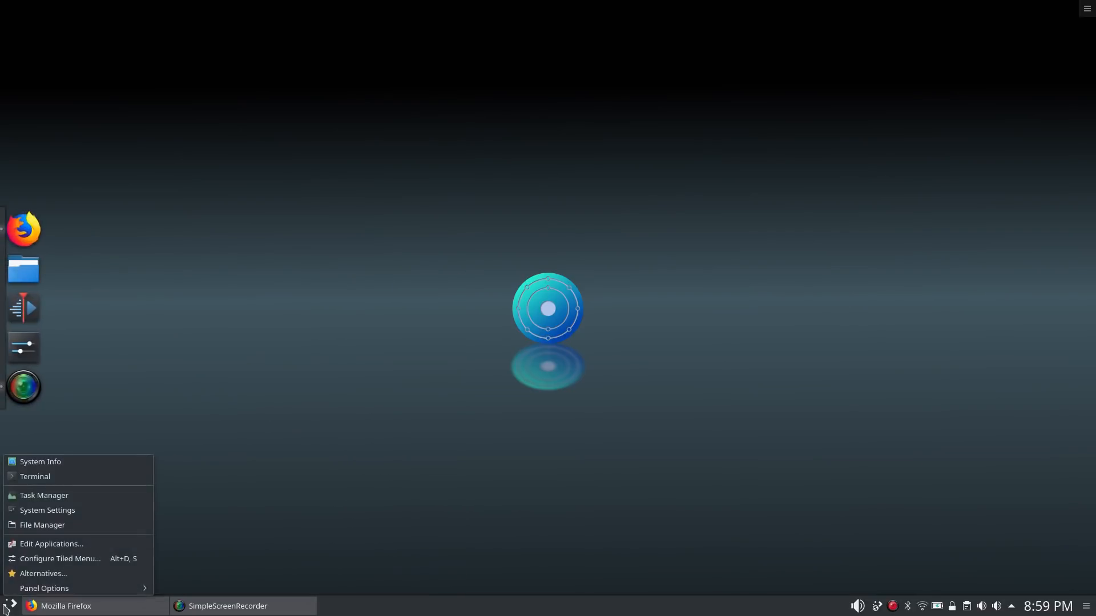
{"action": "left_click", "coordinate": [43, 574]}
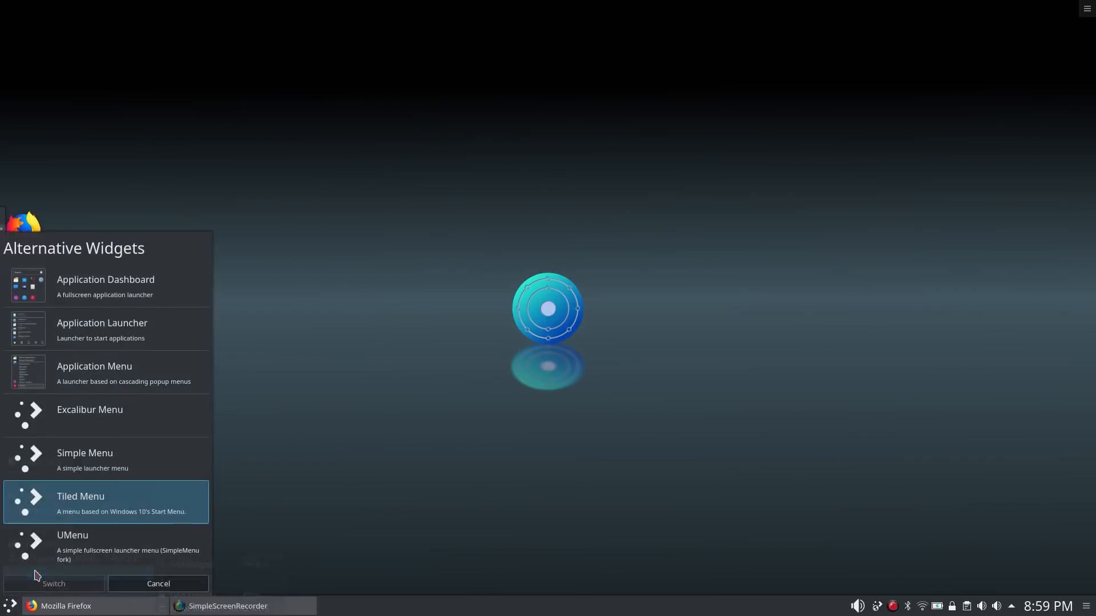
{"action": "left_click", "coordinate": [63, 466]}
{"action": "left_click", "coordinate": [66, 578]}
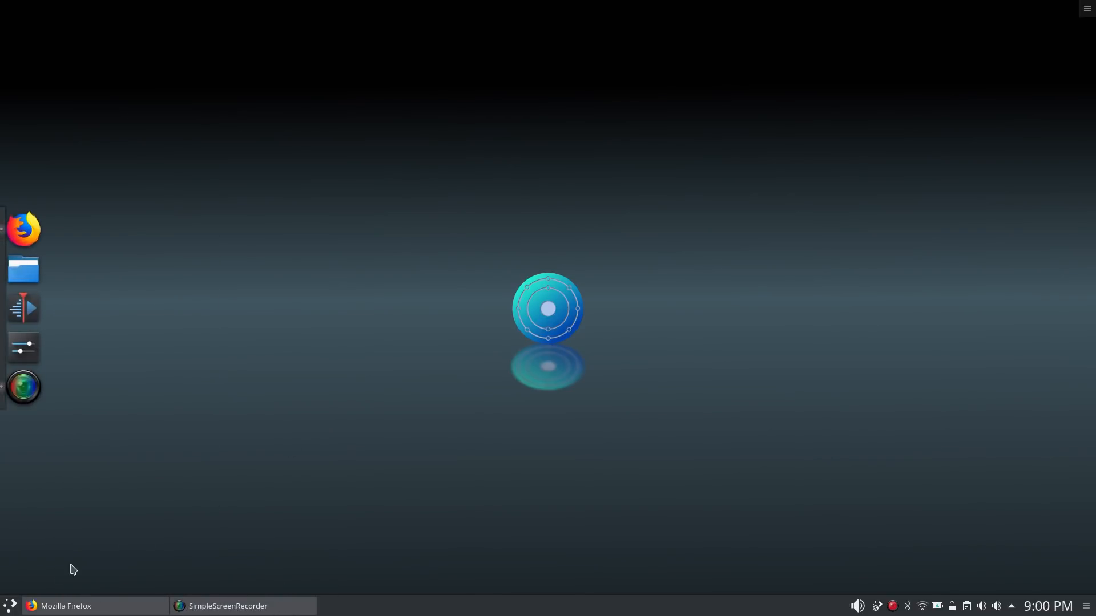
- Open the Simple Menu configuration, check its behavior and search options, and accept them unchanged
{"action": "right_click", "coordinate": [6, 610]}
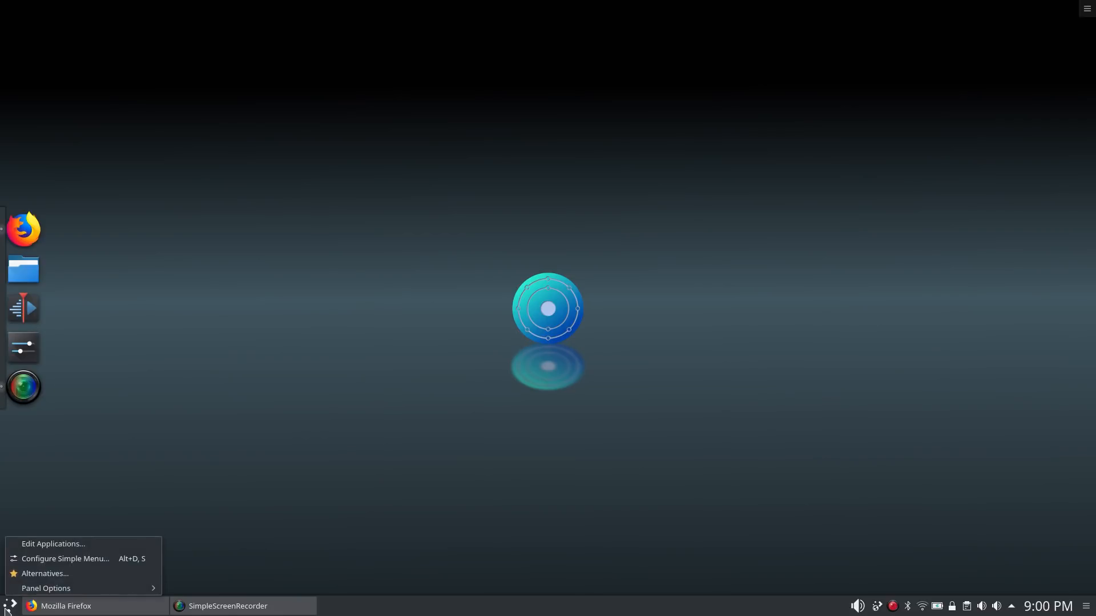
{"action": "left_click", "coordinate": [48, 559]}
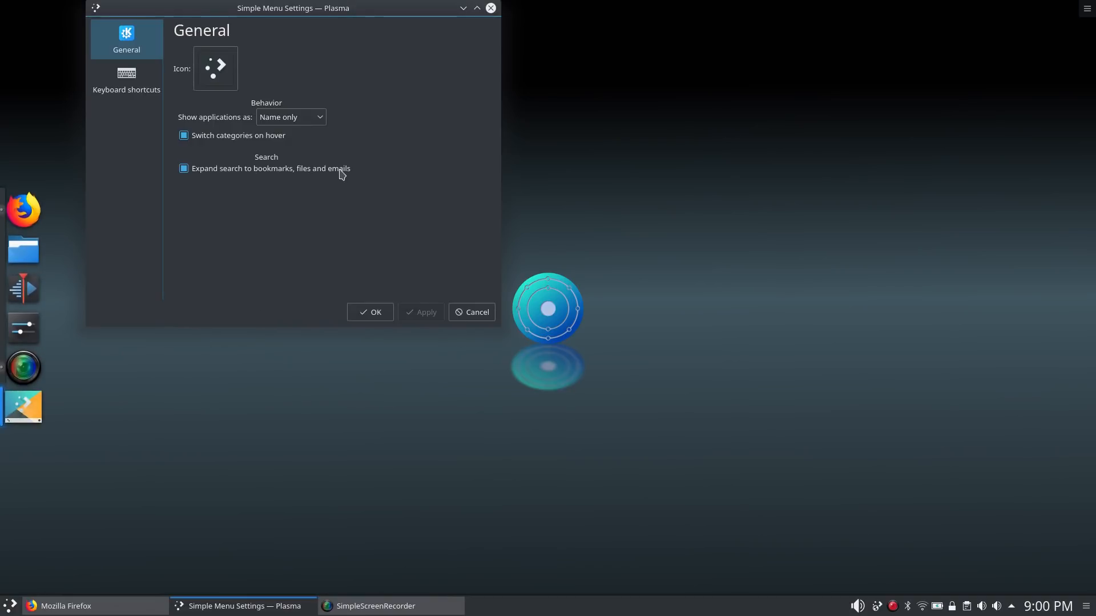
{"action": "left_click", "coordinate": [375, 313]}
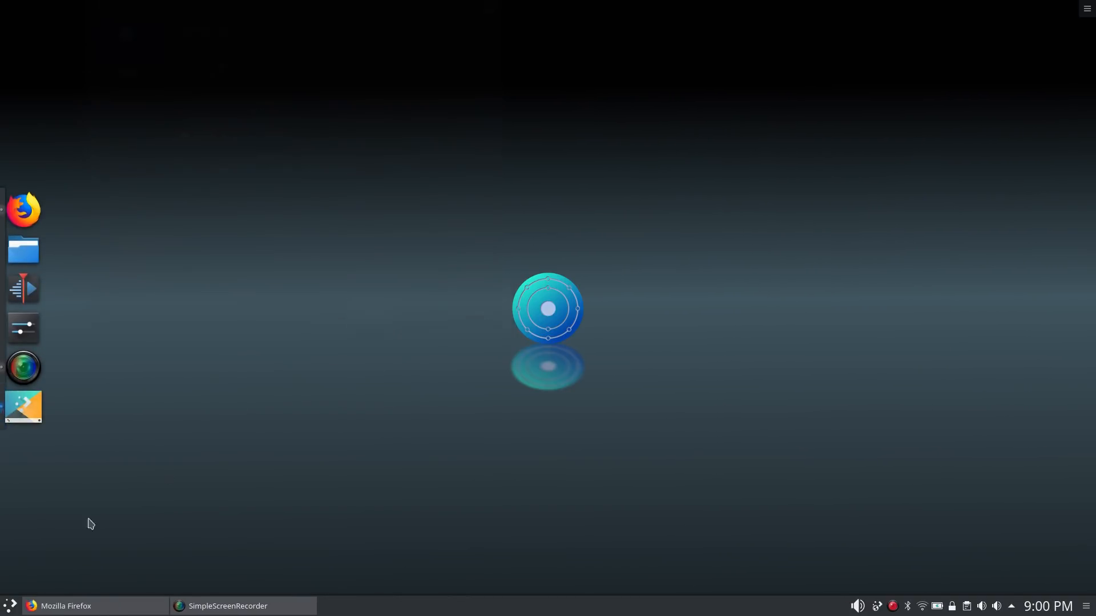
- Search Simple Menu for "cols", shorten the query to "c", and search for "cols" again
{"action": "left_click", "coordinate": [2, 613]}
{"action": "type", "text": "cols"}
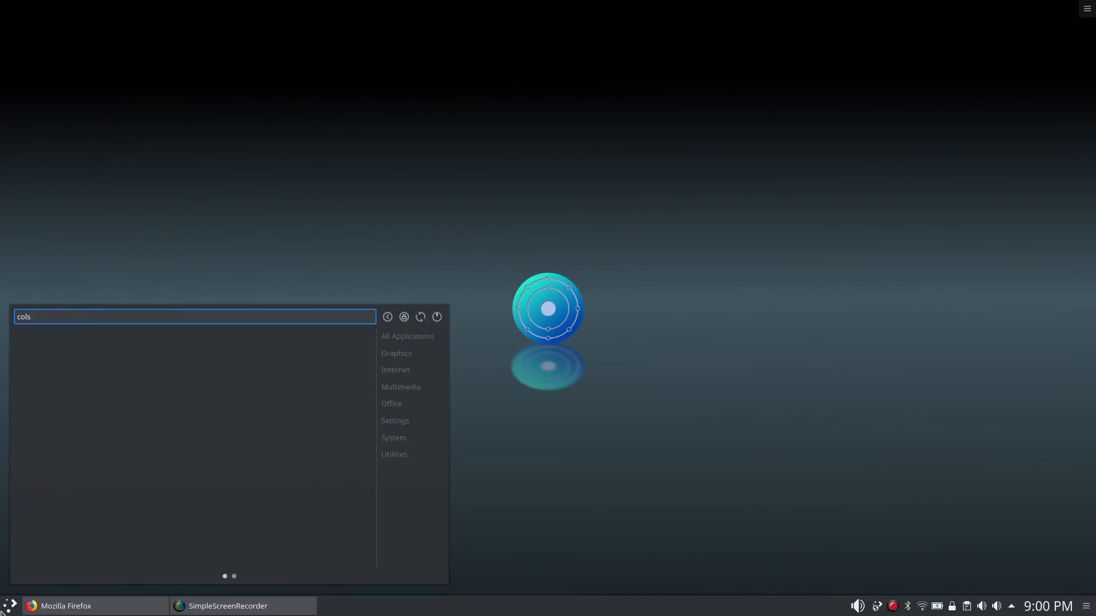
{"action": "key", "text": "BackSpace"}
{"action": "key", "text": "BackSpace"}
{"action": "key", "text": "BackSpace"}
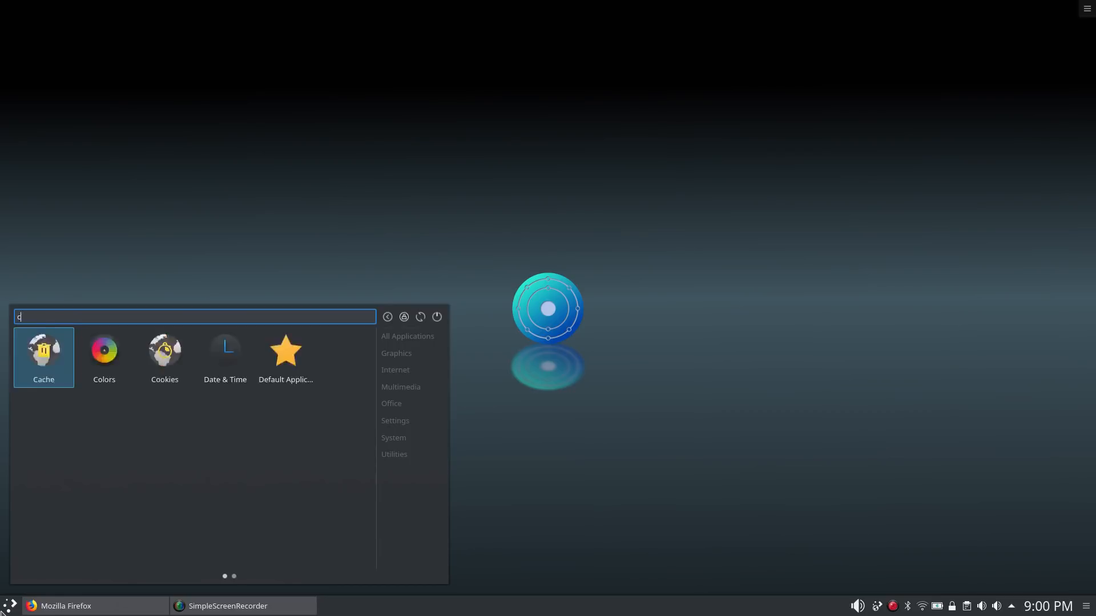
{"action": "type", "text": "cols"}
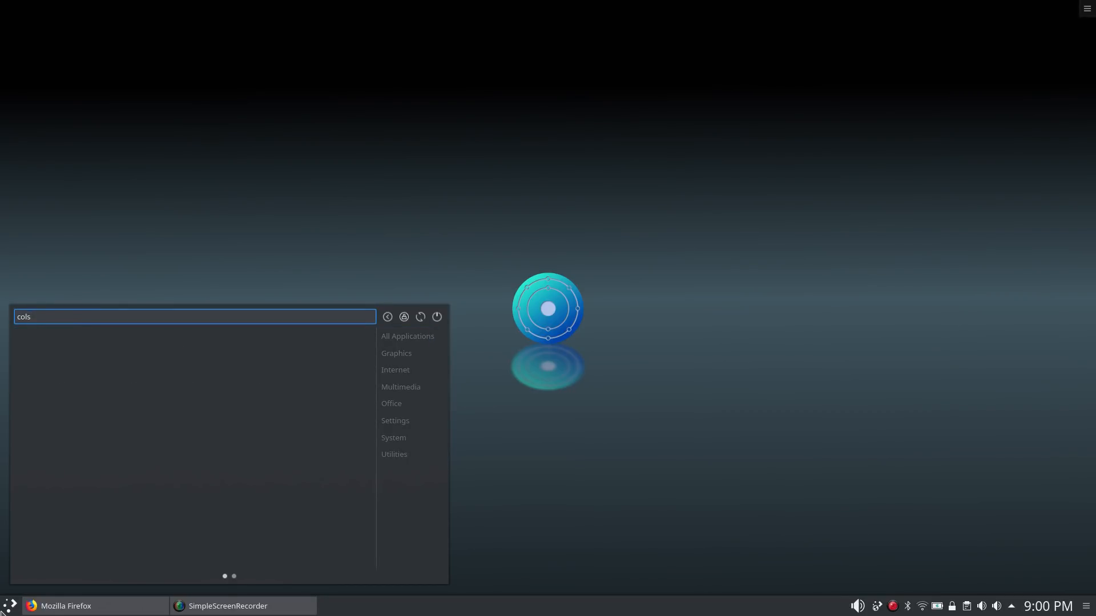
- Clear the "cols" query from the Simple Menu search and close the launcher
{"action": "key", "text": "BackSpace"}
{"action": "key", "text": "BackSpace"}
{"action": "key", "text": "BackSpace"}
{"action": "key", "text": "BackSpace"}
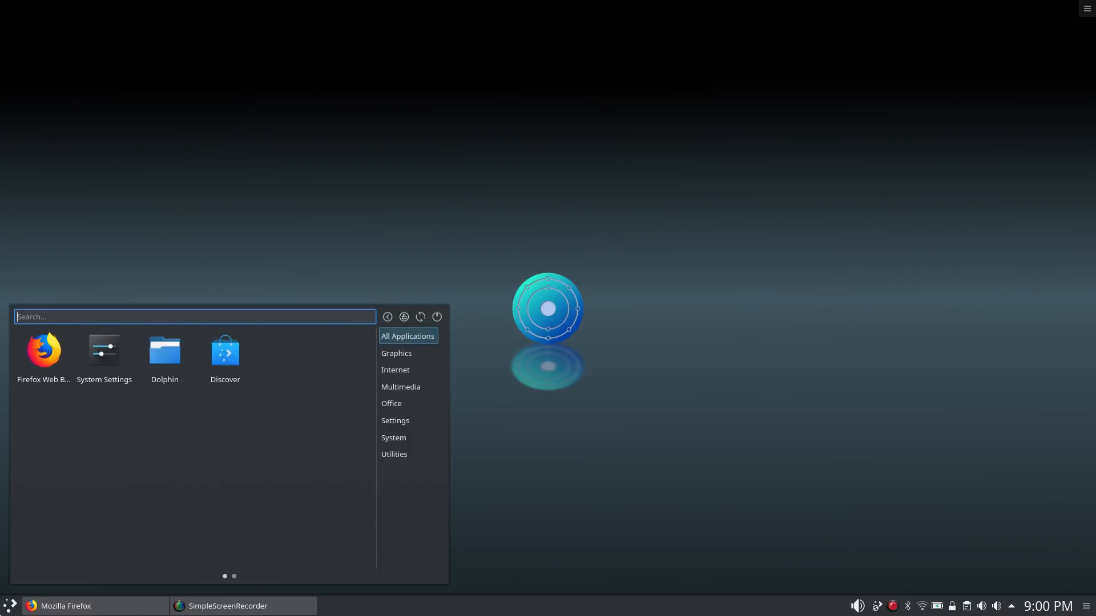
{"action": "left_click", "coordinate": [6, 608]}
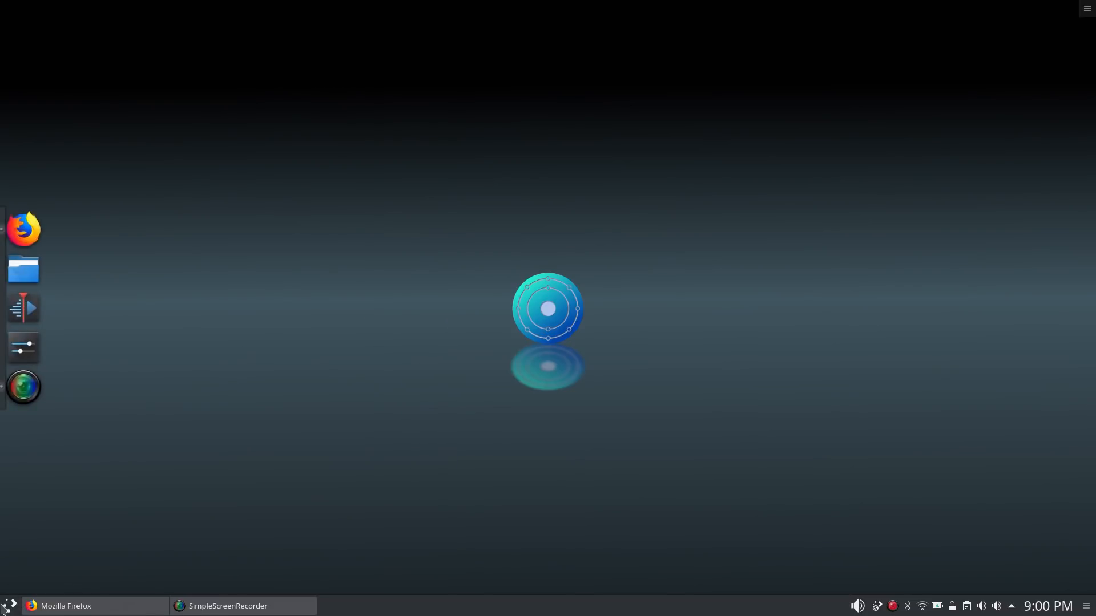
- Switch the panel's application launcher from Simple Menu to Application Dashboard
{"action": "right_click", "coordinate": [5, 607]}
{"action": "left_click", "coordinate": [34, 572]}
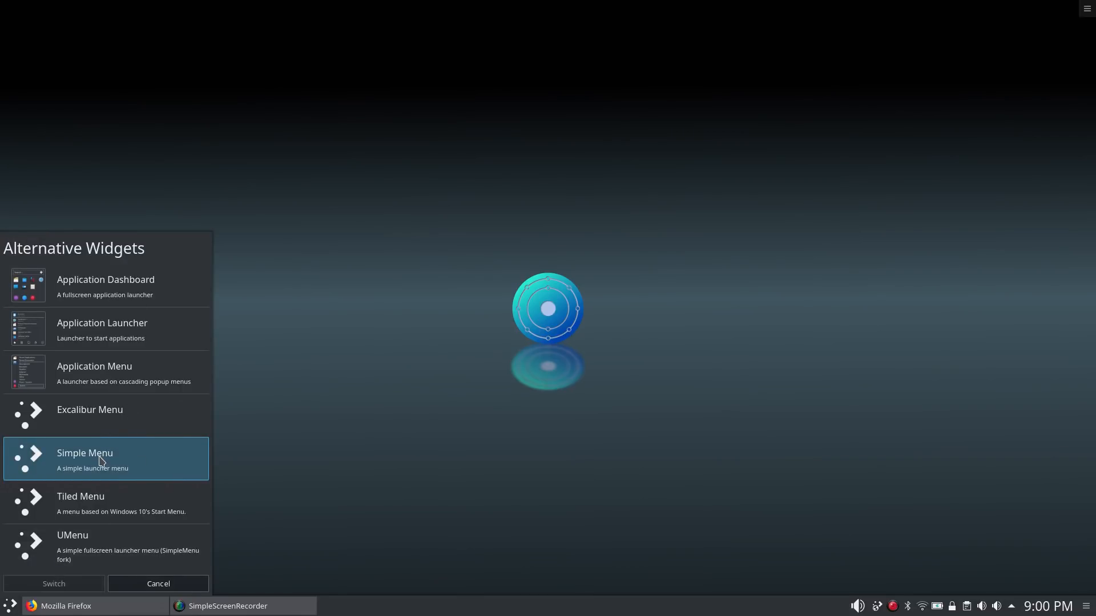
{"action": "left_click", "coordinate": [104, 292]}
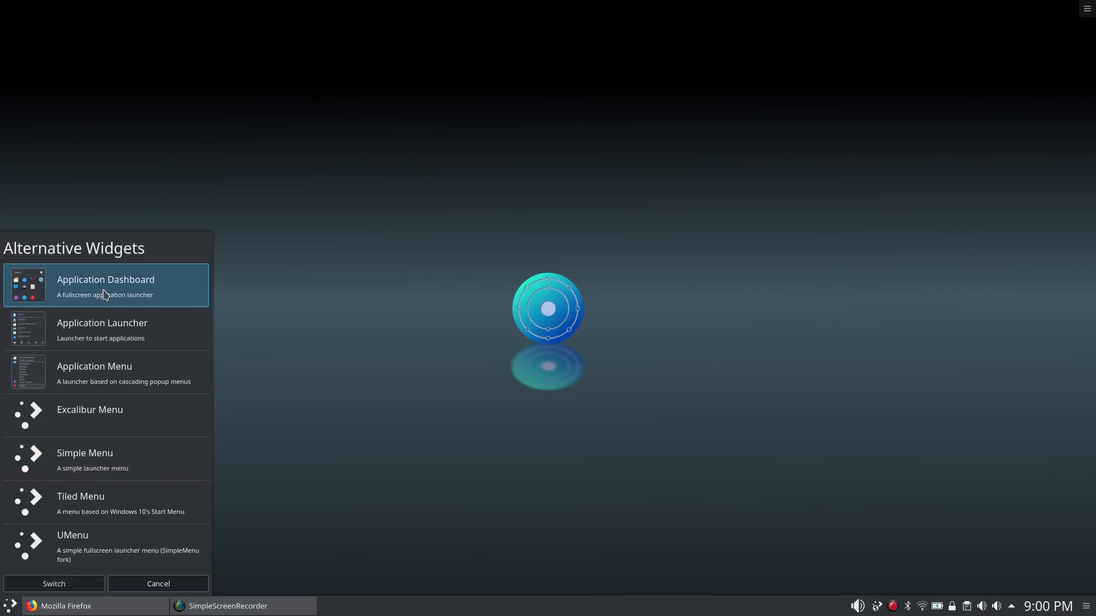
{"action": "left_click", "coordinate": [67, 583]}
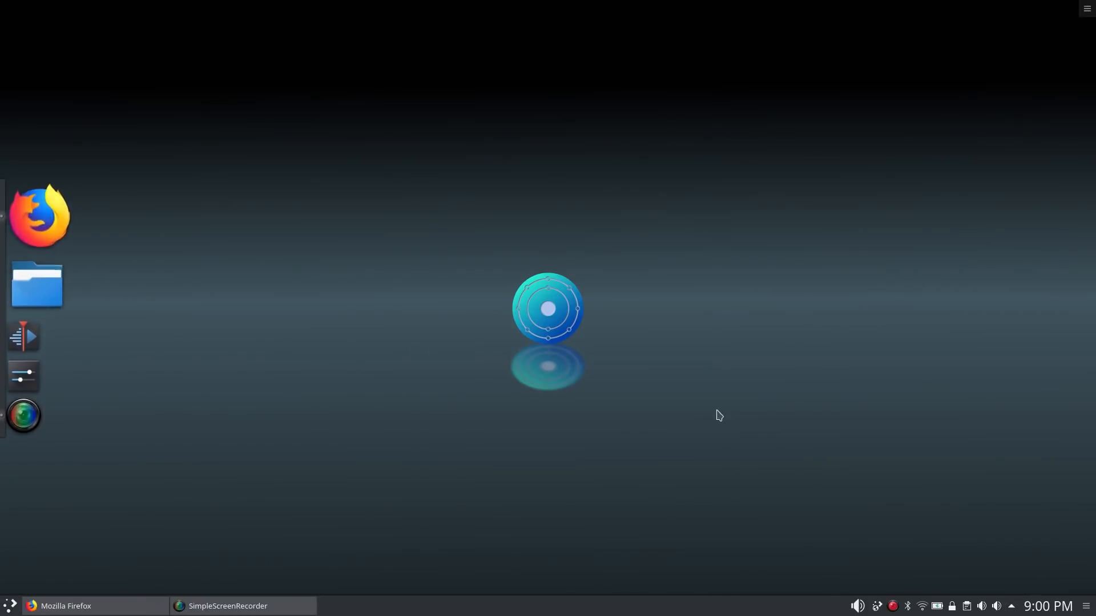
- Open the Plasma Integration add-on page in Firefox, and check the hidden status and notification entries
{"action": "left_click", "coordinate": [877, 607]}
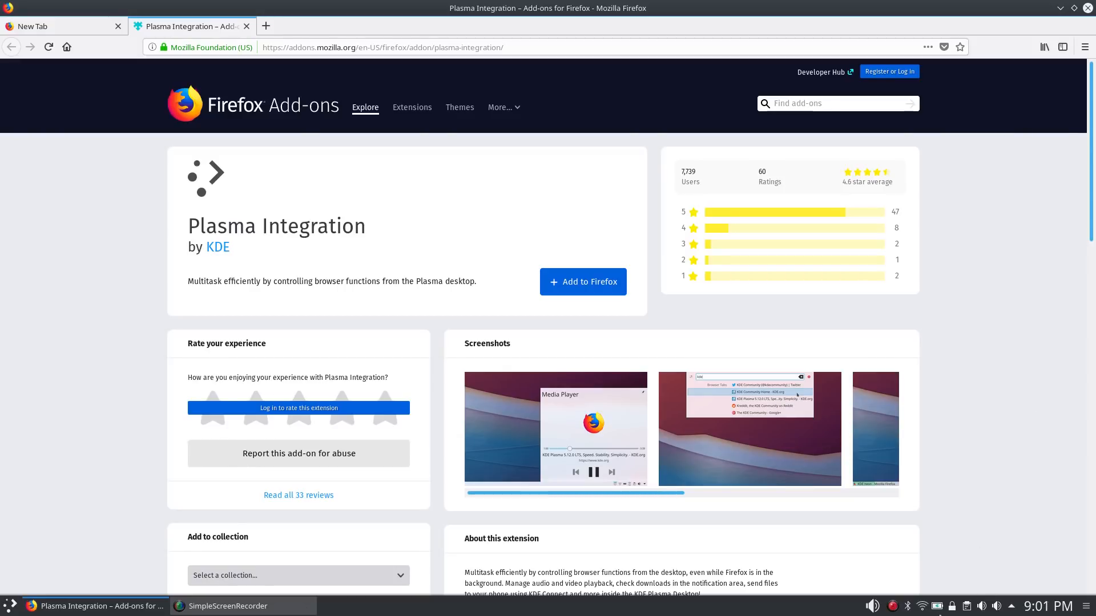
{"action": "left_click", "coordinate": [1016, 607]}
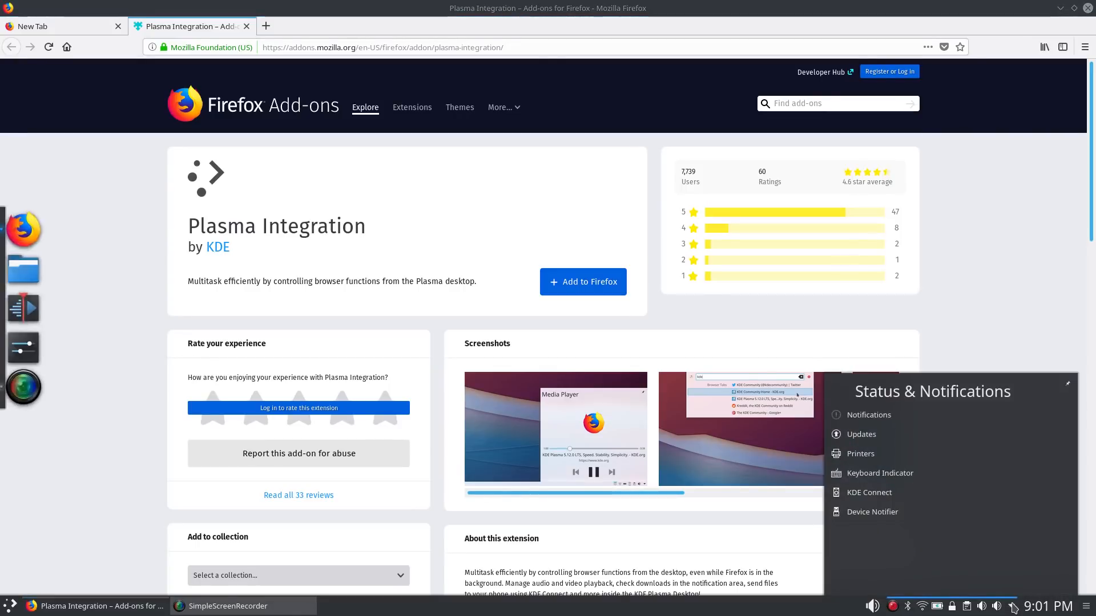
{"action": "left_click", "coordinate": [1022, 280]}
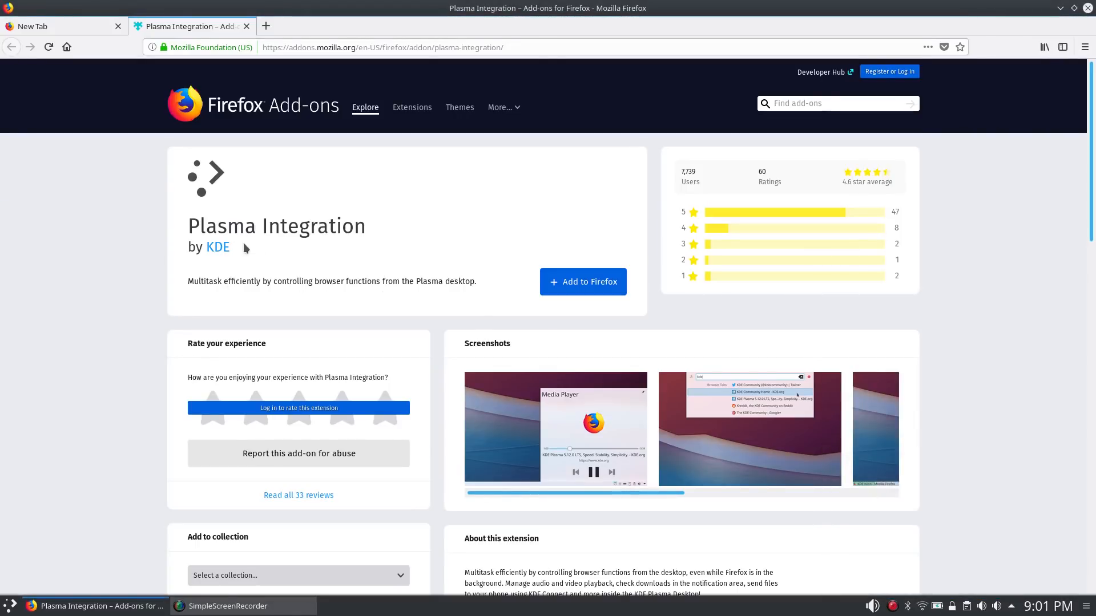
- Review the Plasma Integration add-on page, add the extension to Firefox and close the browser
{"action": "scroll", "coordinate": [299, 268], "scroll_direction": "down", "scroll_amount": 1}
{"action": "scroll", "coordinate": [299, 269], "scroll_direction": "down", "scroll_amount": 1}
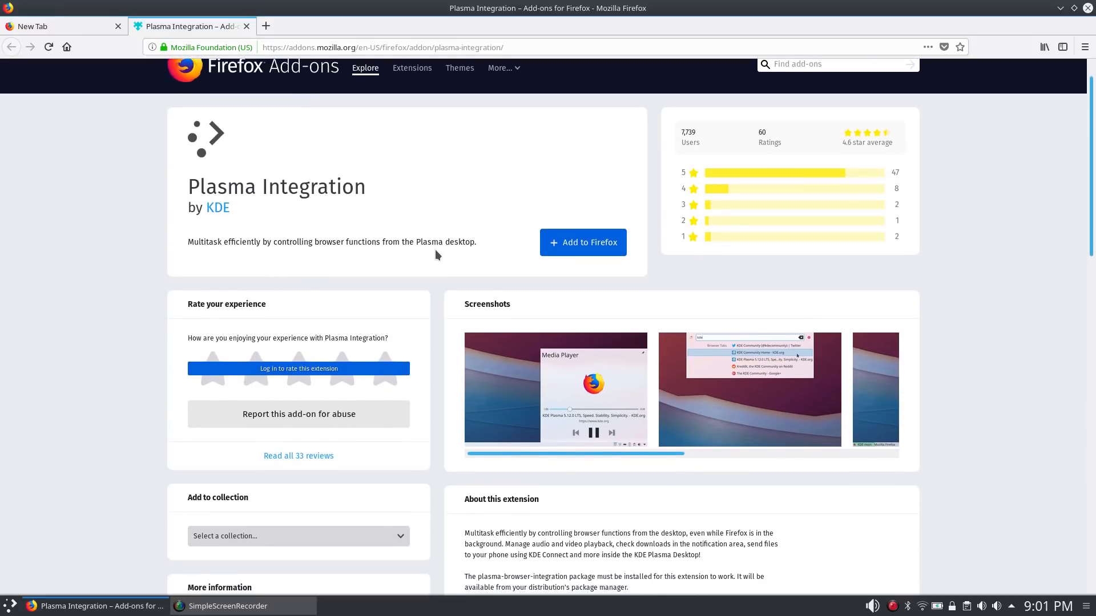
{"action": "scroll", "coordinate": [435, 249], "scroll_direction": "up", "scroll_amount": 2}
{"action": "scroll", "coordinate": [436, 252], "scroll_direction": "down", "scroll_amount": 7}
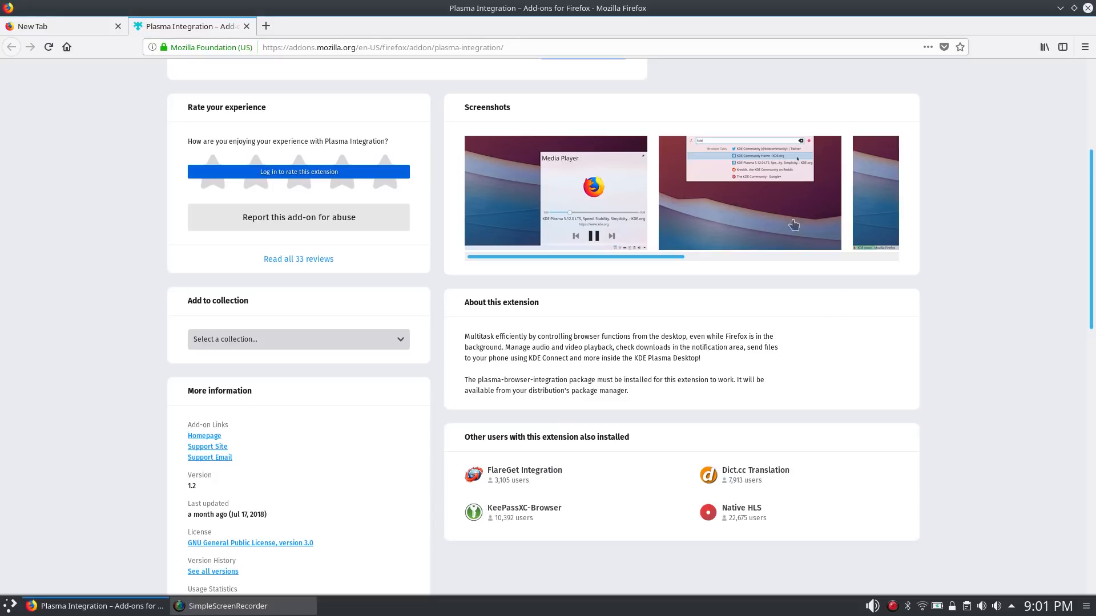
{"action": "scroll", "coordinate": [373, 243], "scroll_direction": "up", "scroll_amount": 4}
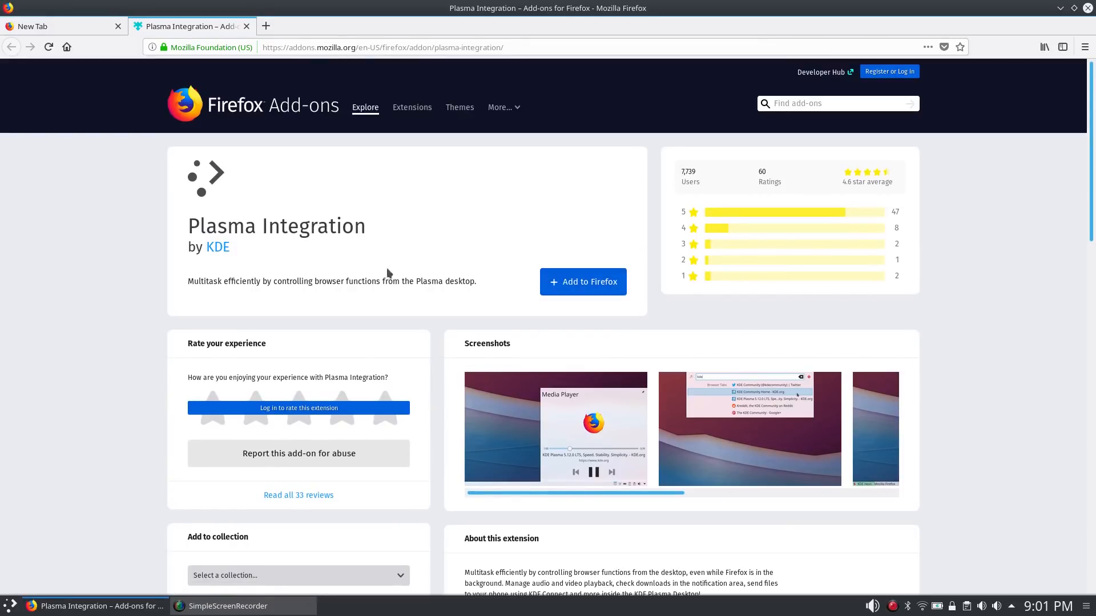
{"action": "left_click", "coordinate": [588, 280]}
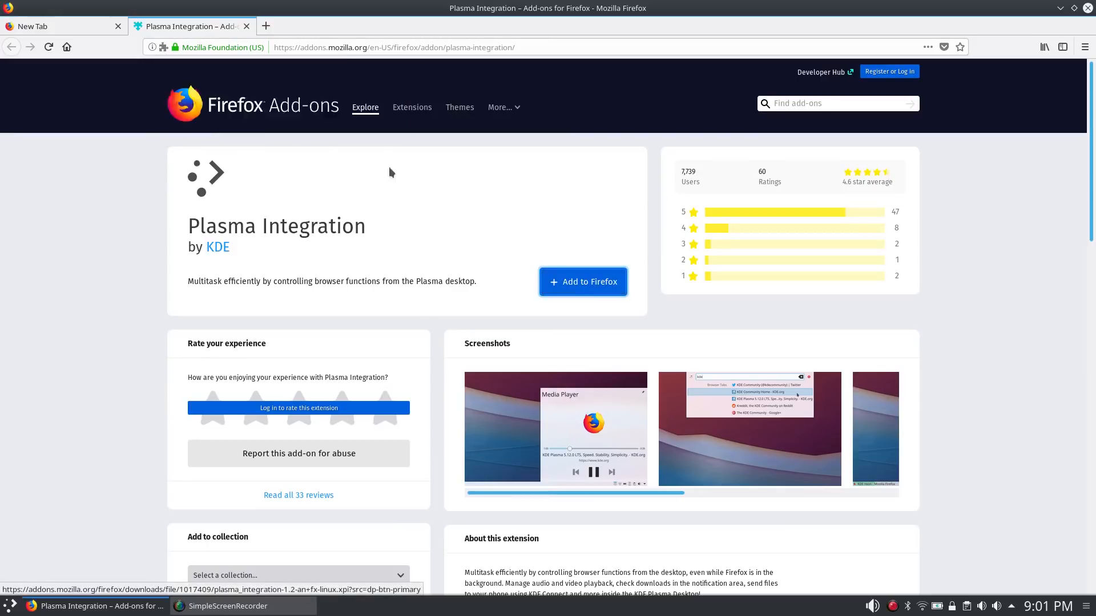
{"action": "left_click", "coordinate": [348, 190]}
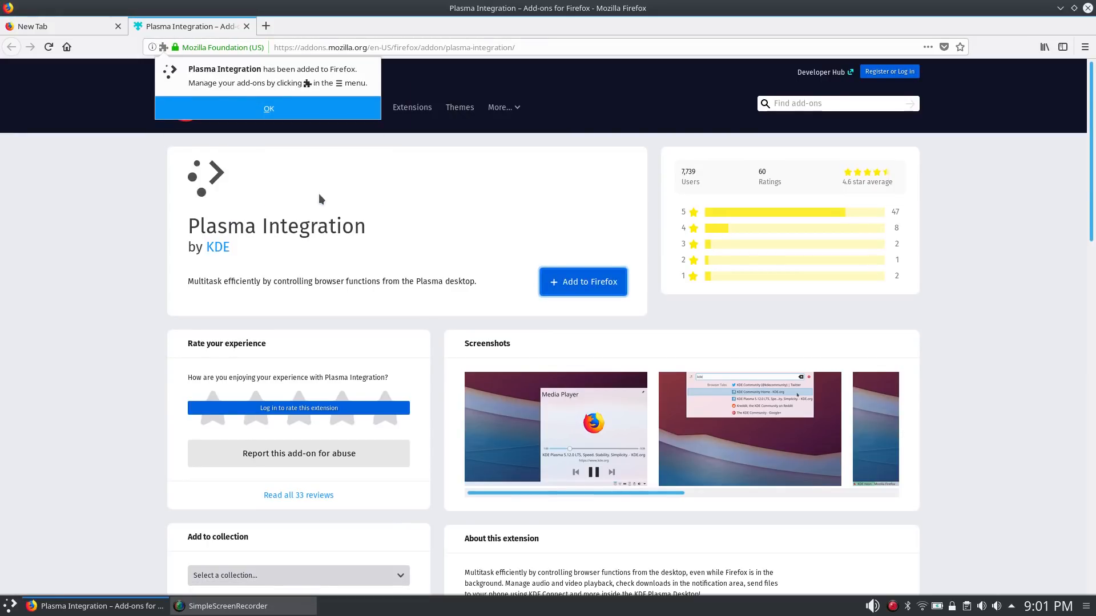
{"action": "left_click", "coordinate": [295, 109]}
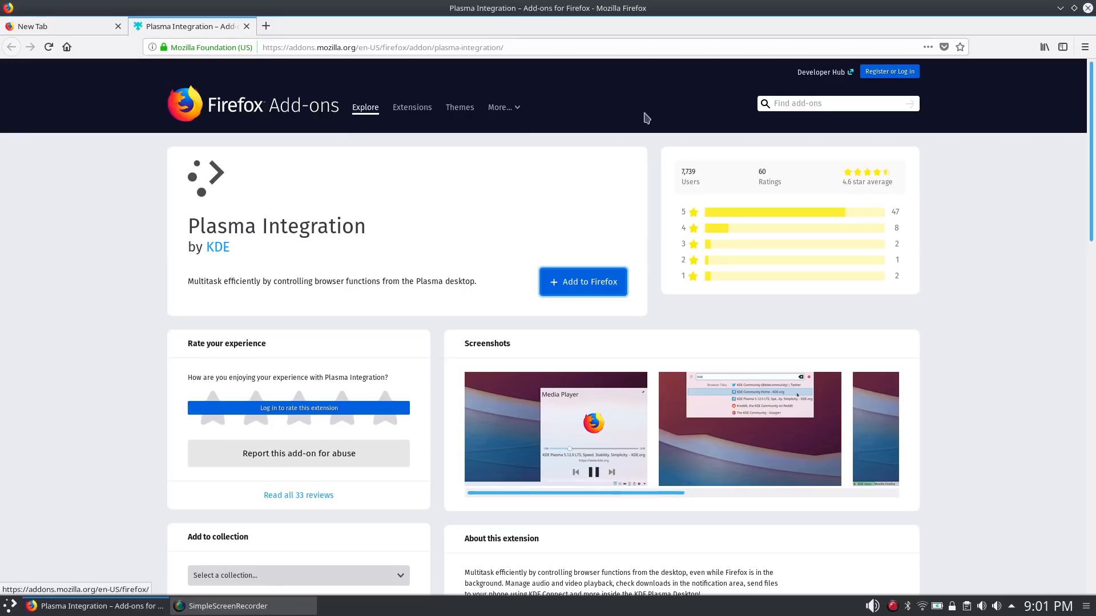
{"action": "left_click", "coordinate": [247, 26]}
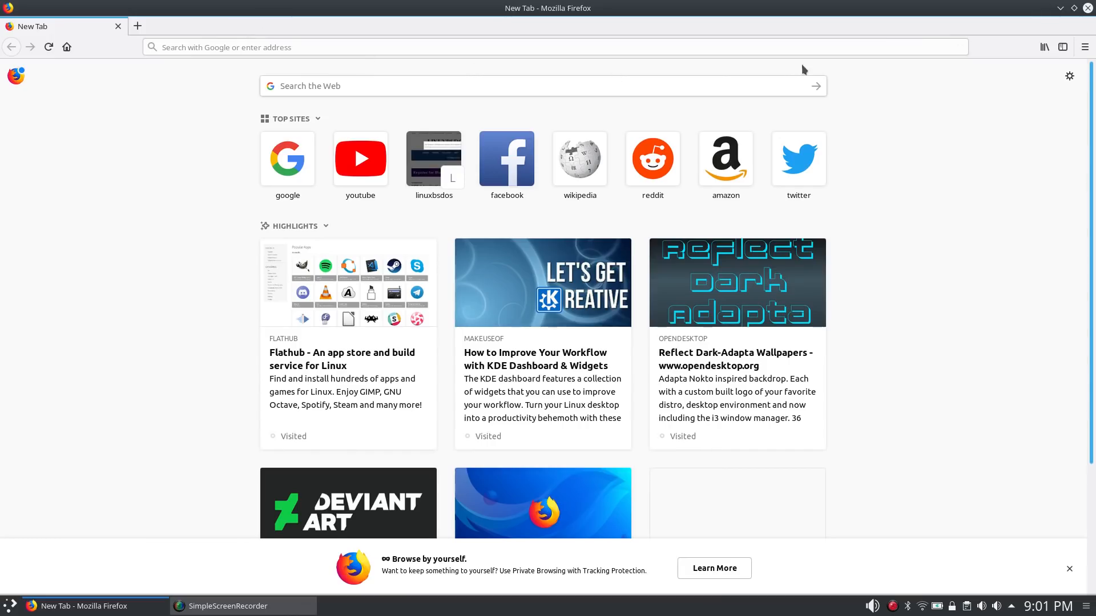
{"action": "left_click", "coordinate": [1087, 8]}
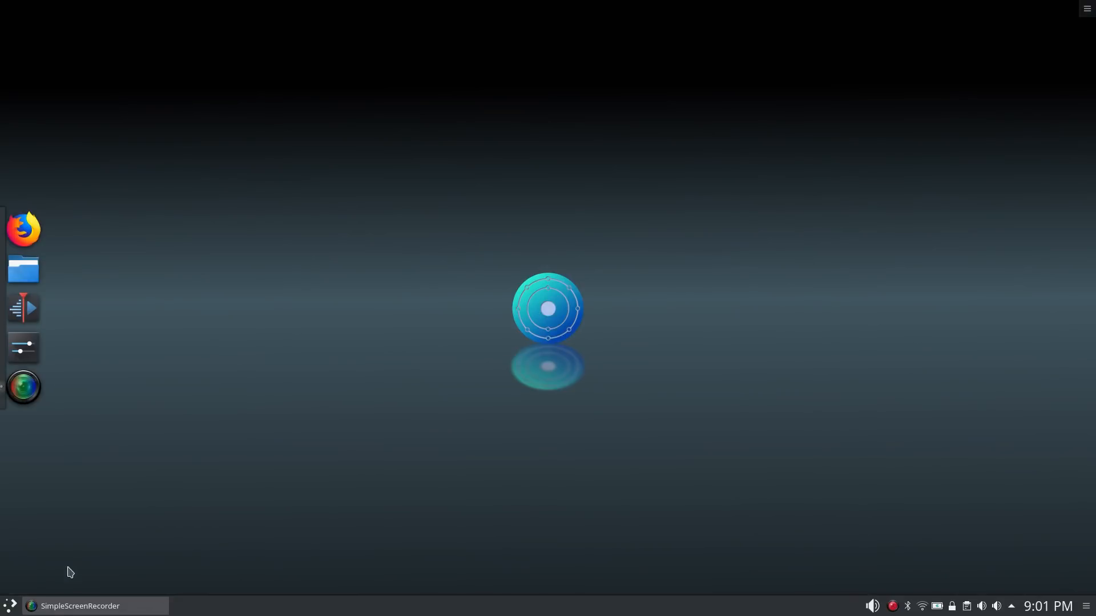
- Open the desktop's wallpaper settings, look over the available images and close the window without changes
{"action": "right_click", "coordinate": [303, 321]}
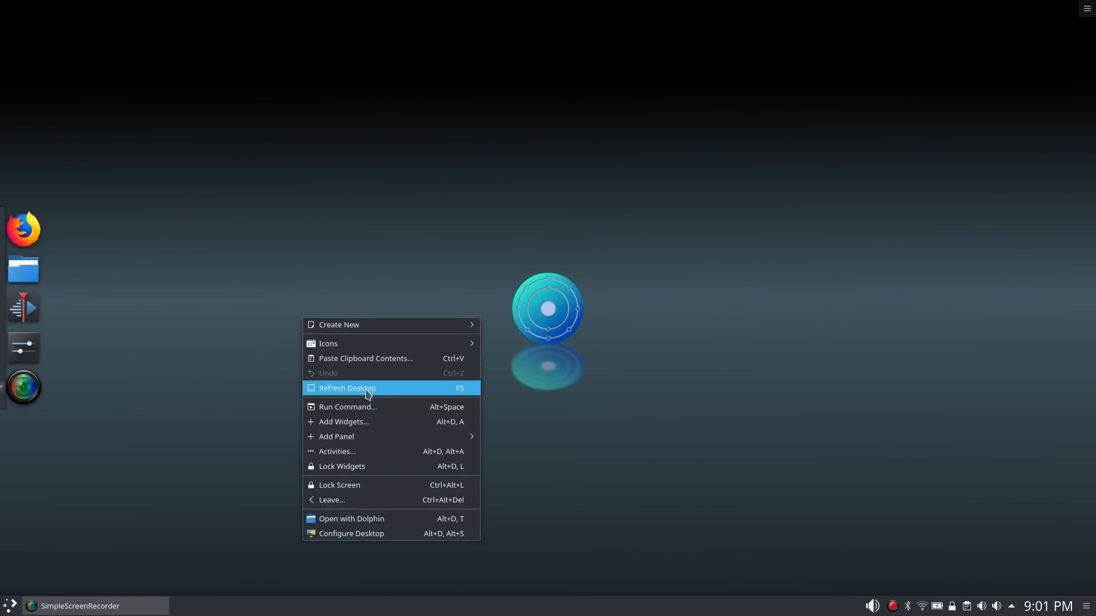
{"action": "left_click", "coordinate": [380, 540]}
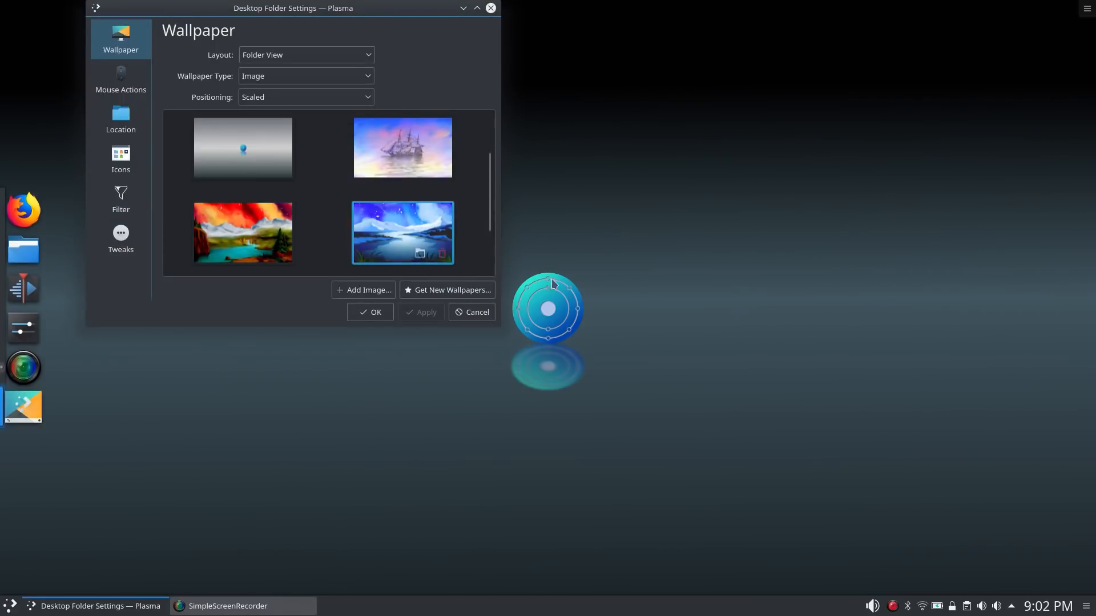
{"action": "left_click", "coordinate": [491, 8]}
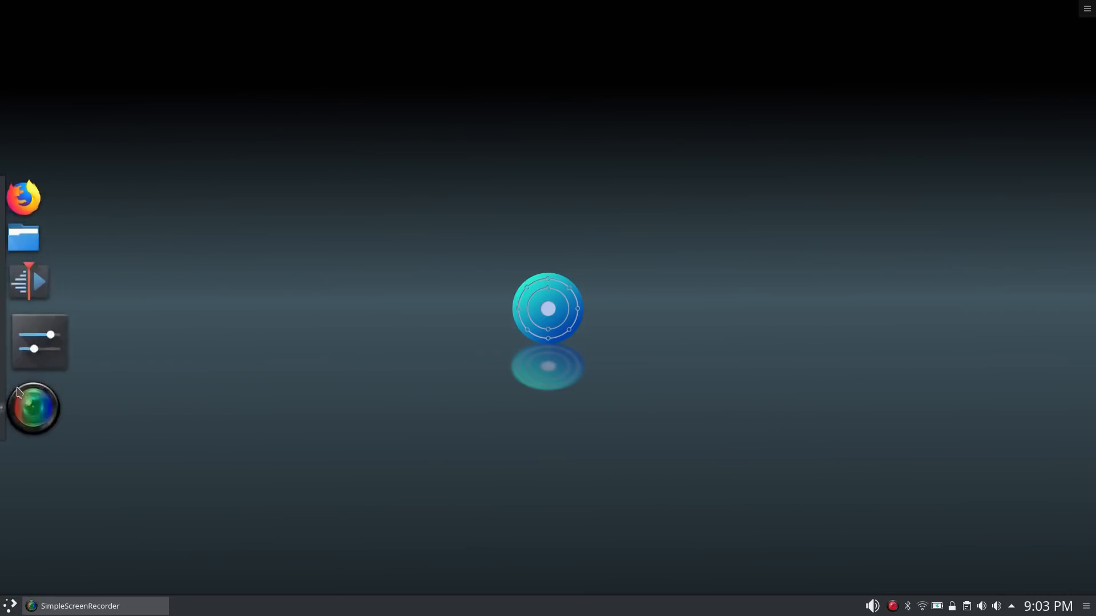
- Open System Settings from the Application Dashboard, review the Look And Feel, Desktop Theme and Cursor Theme pages, and minimize the window
{"action": "left_click", "coordinate": [5, 610]}
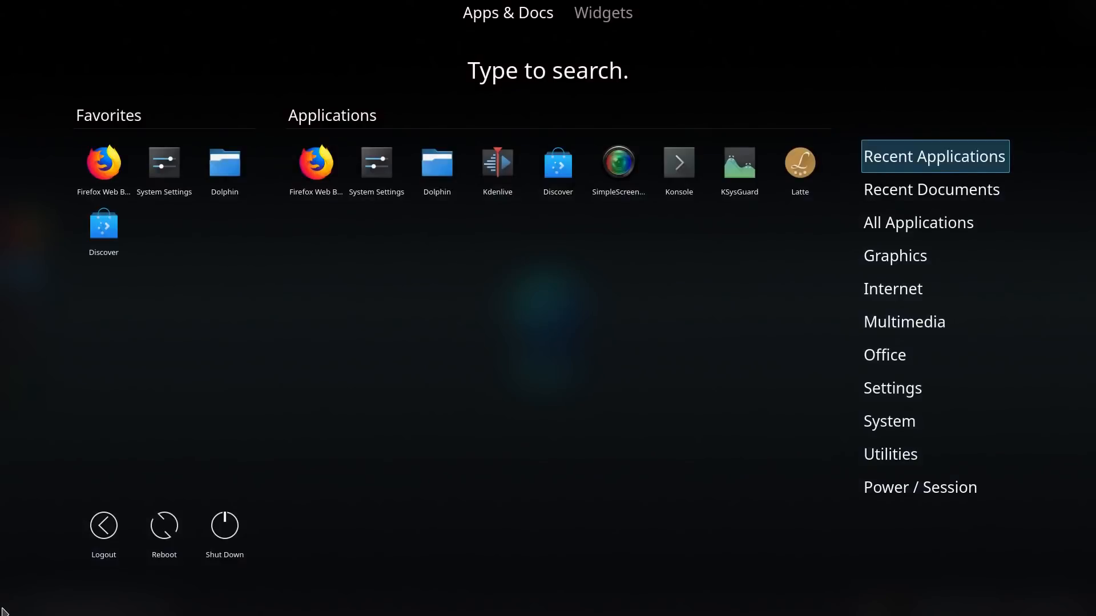
{"action": "left_click", "coordinate": [152, 174]}
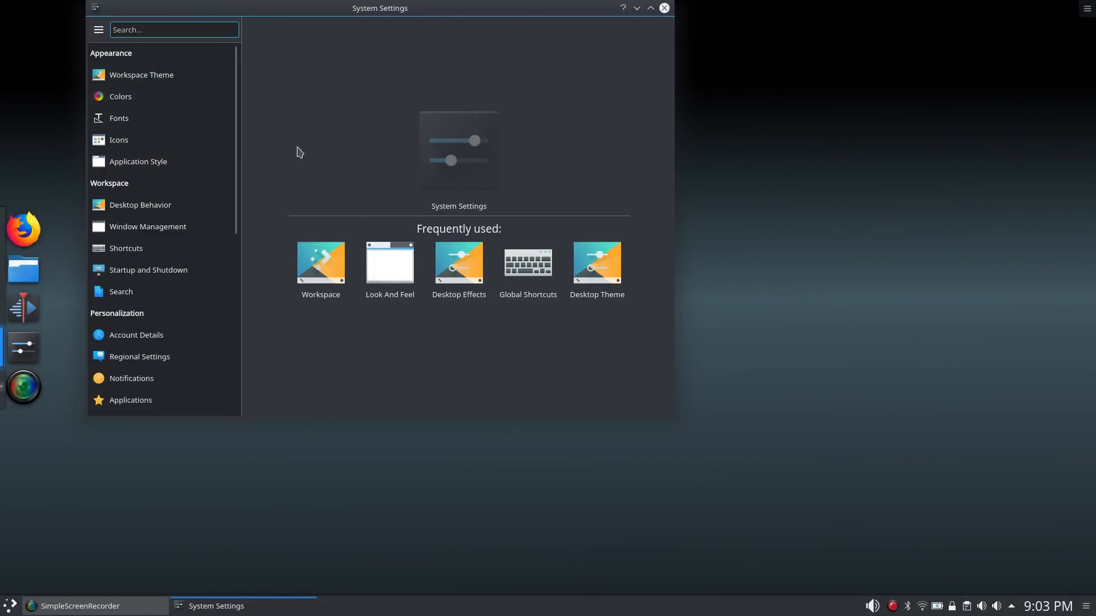
{"action": "mouse_move", "coordinate": [140, 166]}
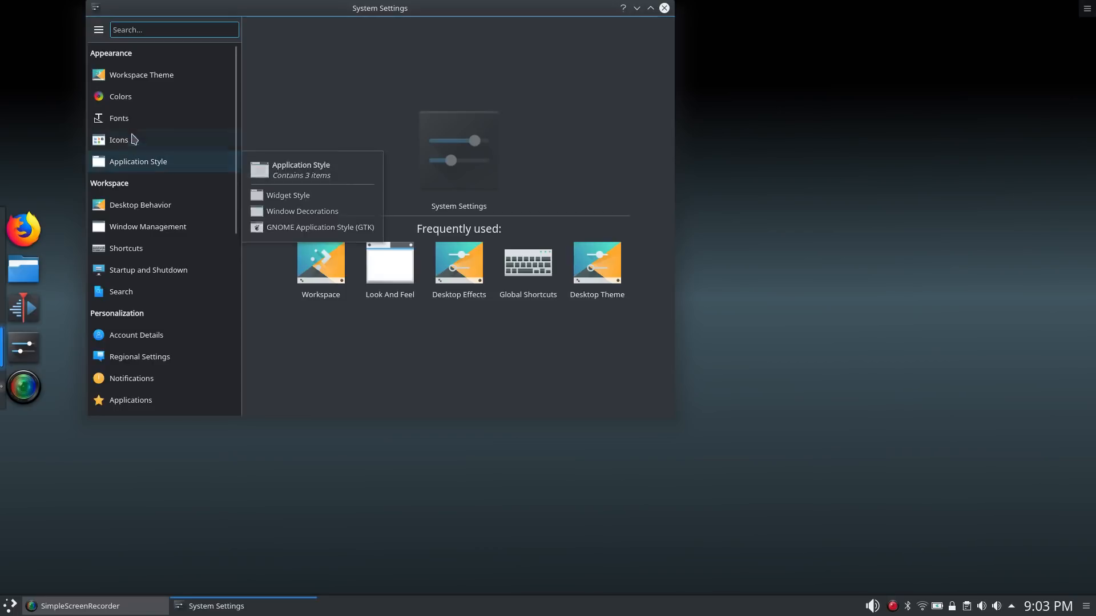
{"action": "left_click", "coordinate": [125, 80]}
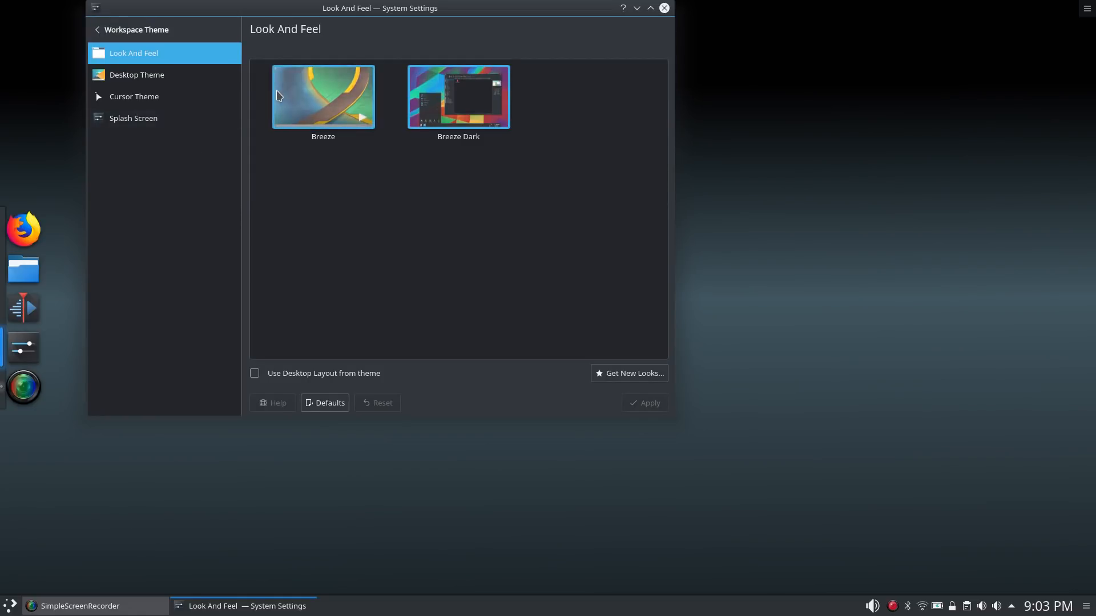
{"action": "left_click", "coordinate": [136, 81]}
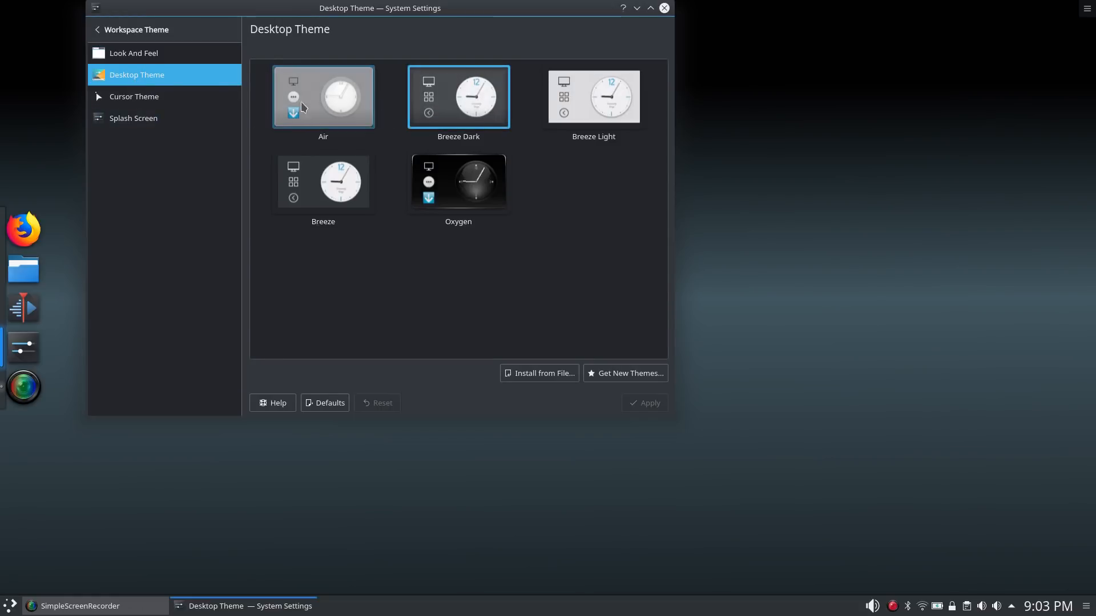
{"action": "left_click", "coordinate": [134, 96]}
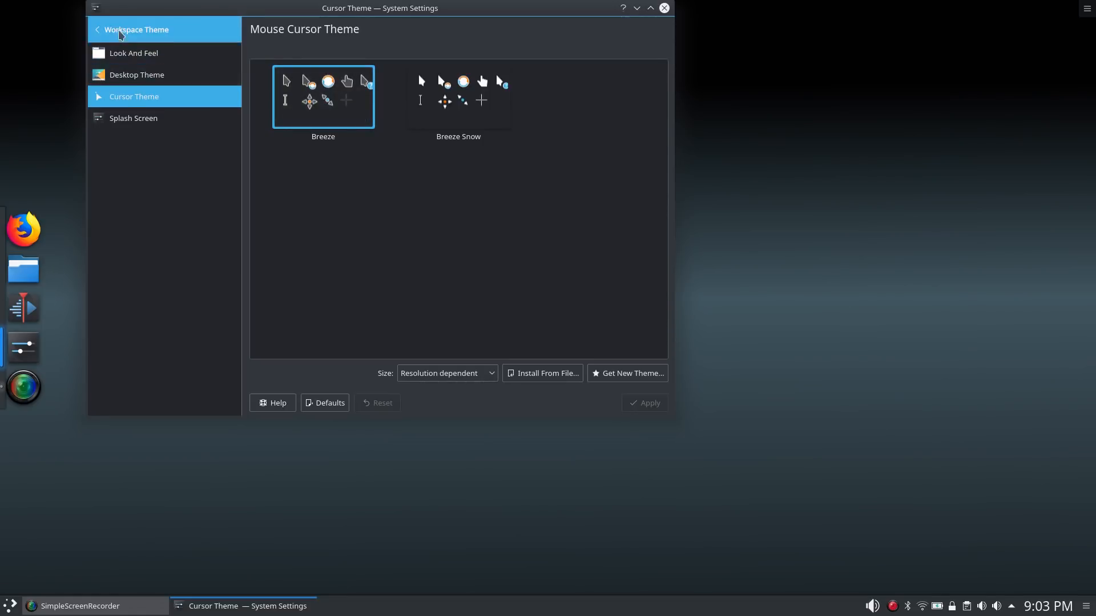
{"action": "left_click", "coordinate": [99, 29]}
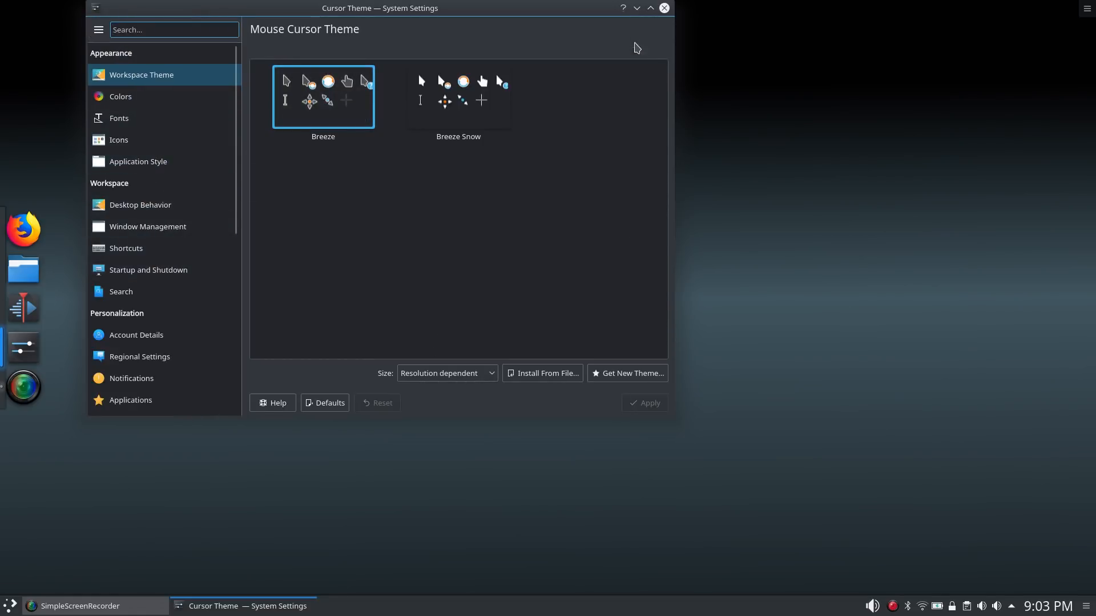
{"action": "left_click", "coordinate": [636, 7]}
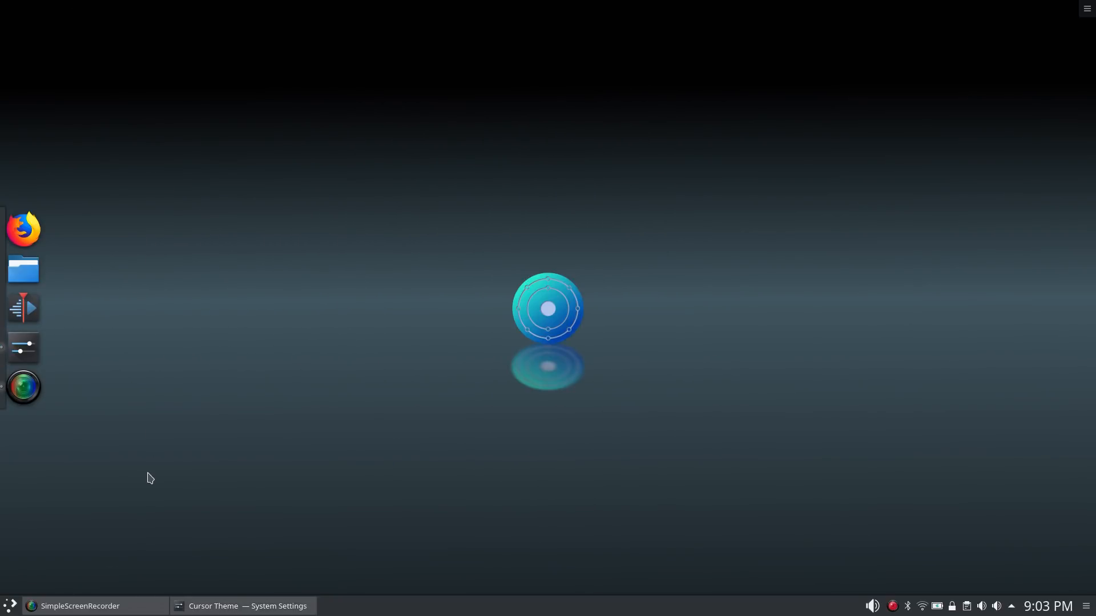
- Open and close the full-screen Application Dashboard several times to show how it appears over the desktop
{"action": "key", "text": "super"}
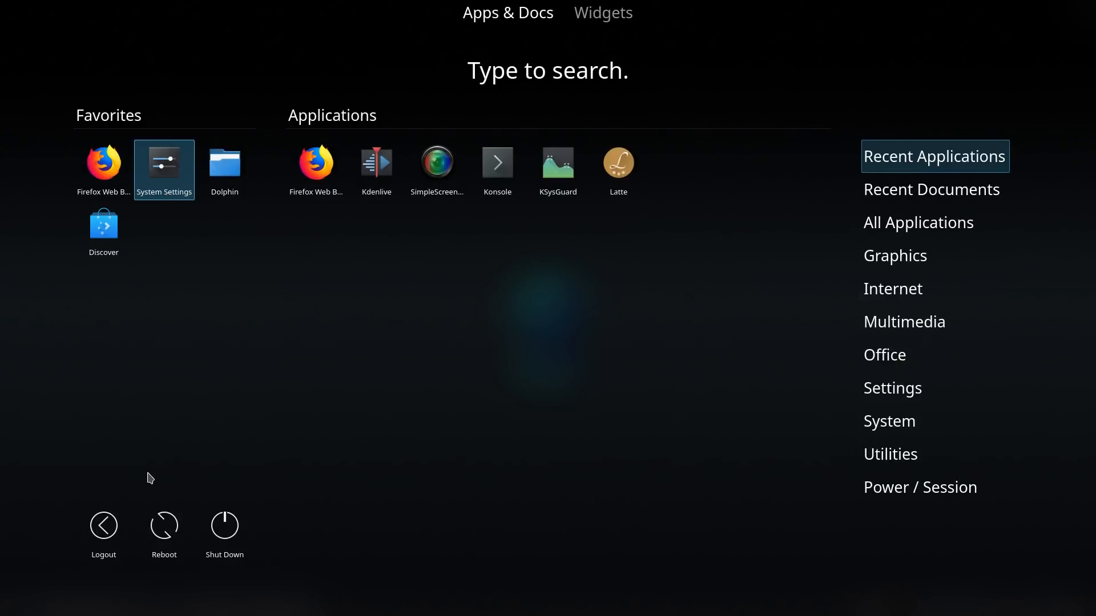
{"action": "key", "text": "Escape"}
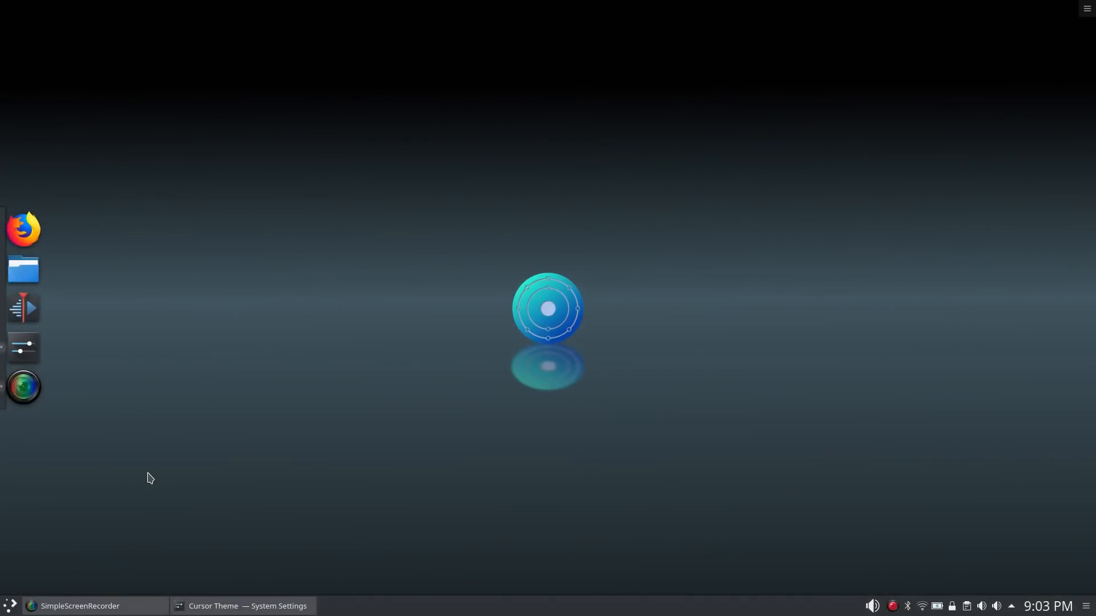
{"action": "key", "text": "super"}
{"action": "key", "text": "super"}
{"action": "key", "text": "super"}
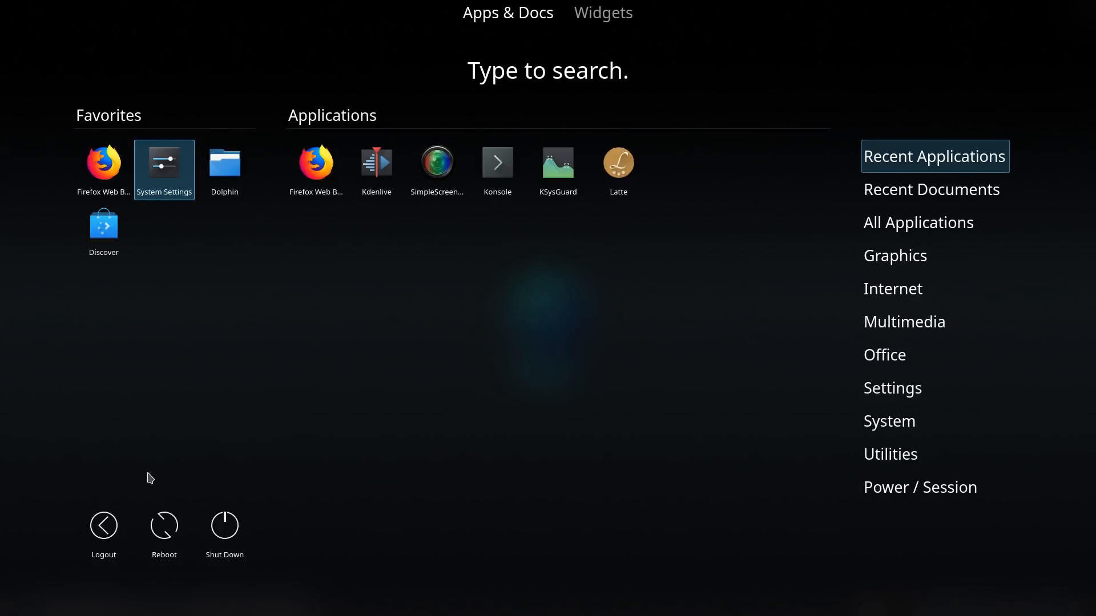
{"action": "key", "text": "super"}
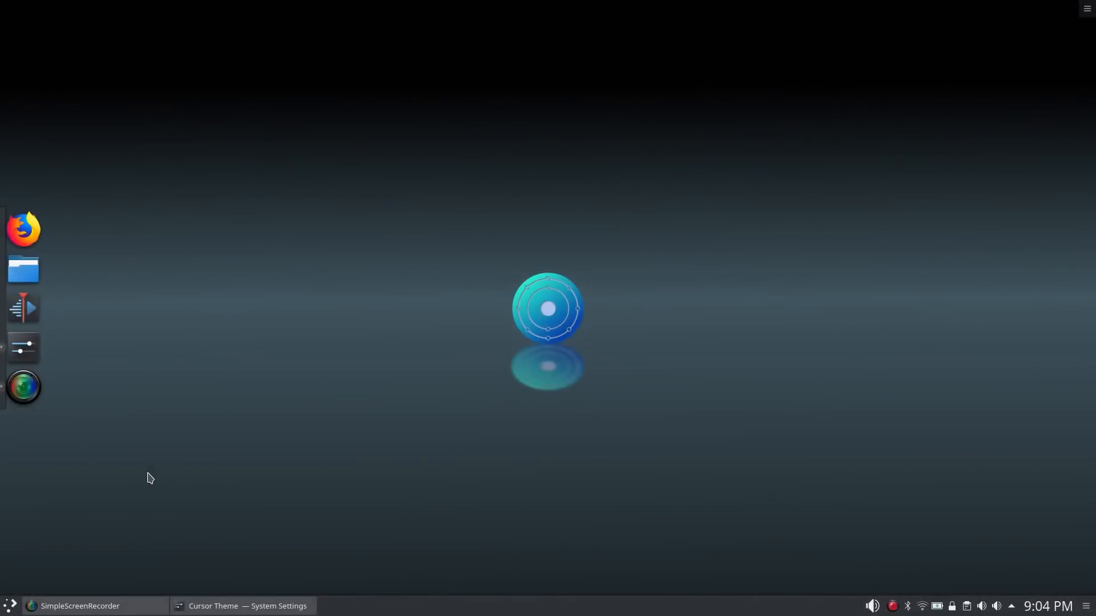
{"action": "key", "text": "super"}
{"action": "key", "text": "super"}
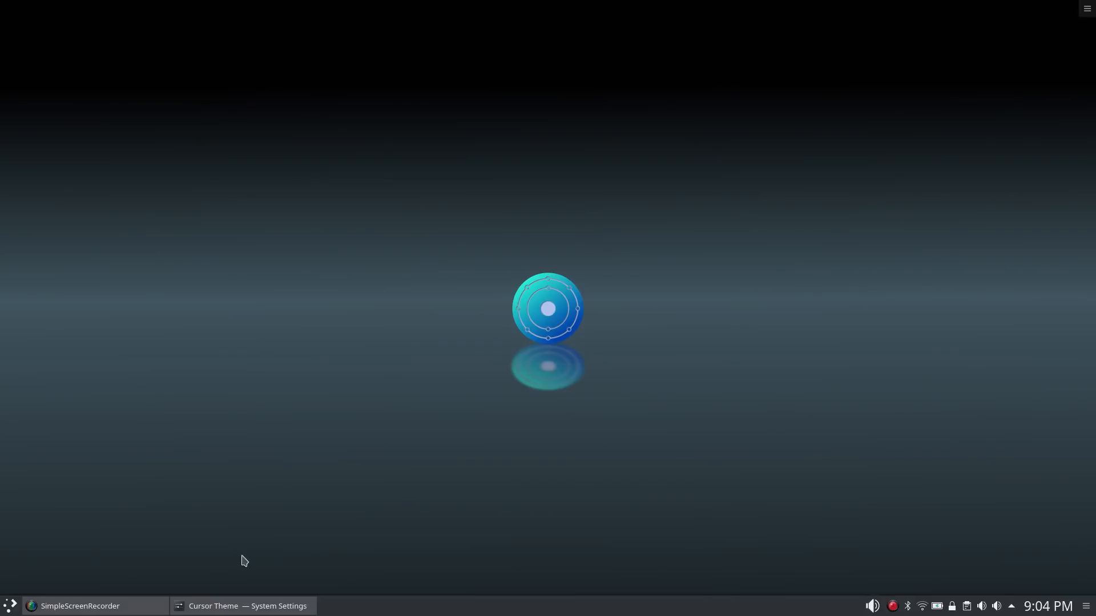
- Open the Application Dashboard, search it for "cols" and close it
{"action": "left_click", "coordinate": [9, 608]}
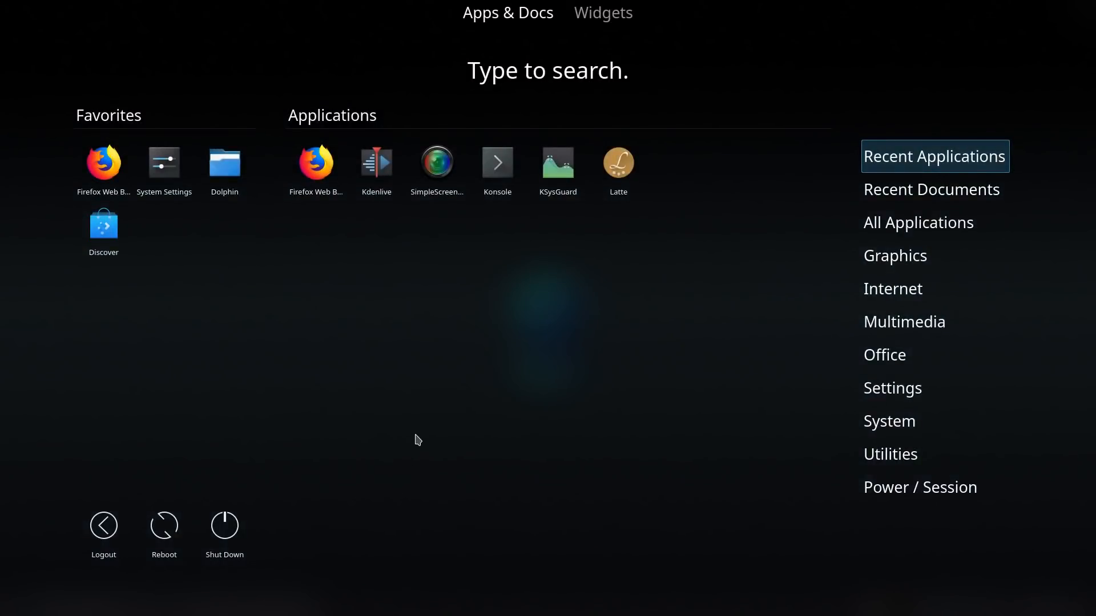
{"action": "type", "text": "cols"}
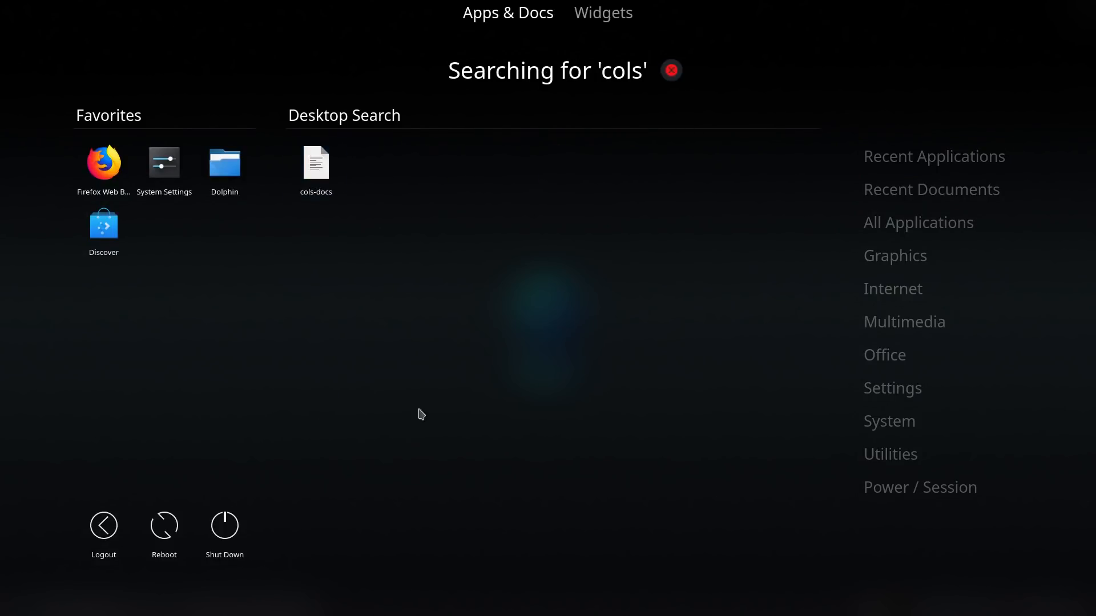
{"action": "left_click", "coordinate": [478, 383]}
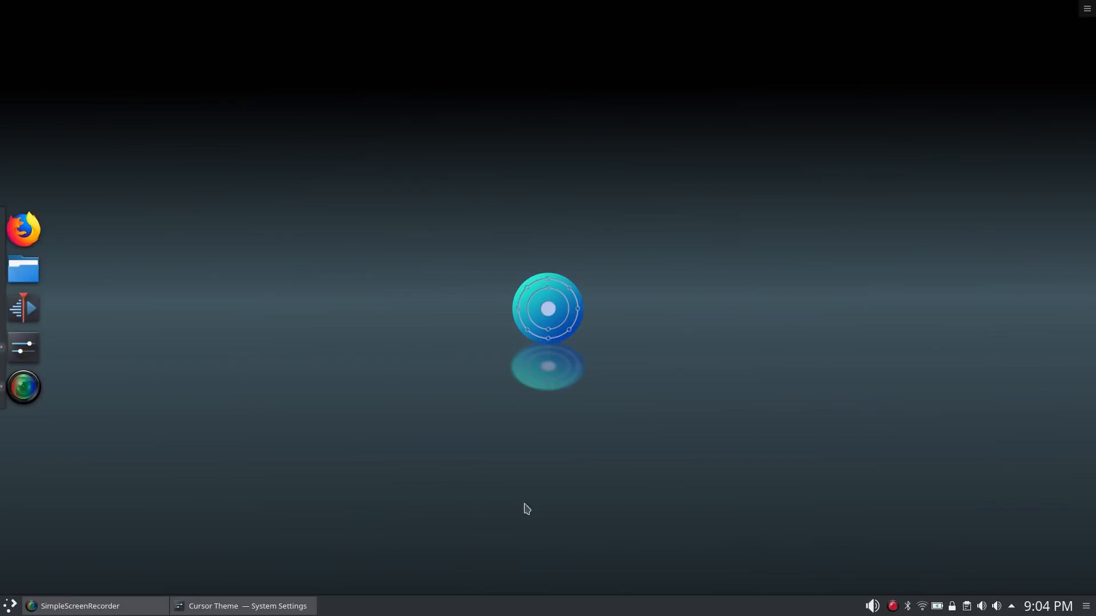
- Open the desktop's Add Widgets list and browse through the available Plasma widgets
{"action": "right_click", "coordinate": [9, 609]}
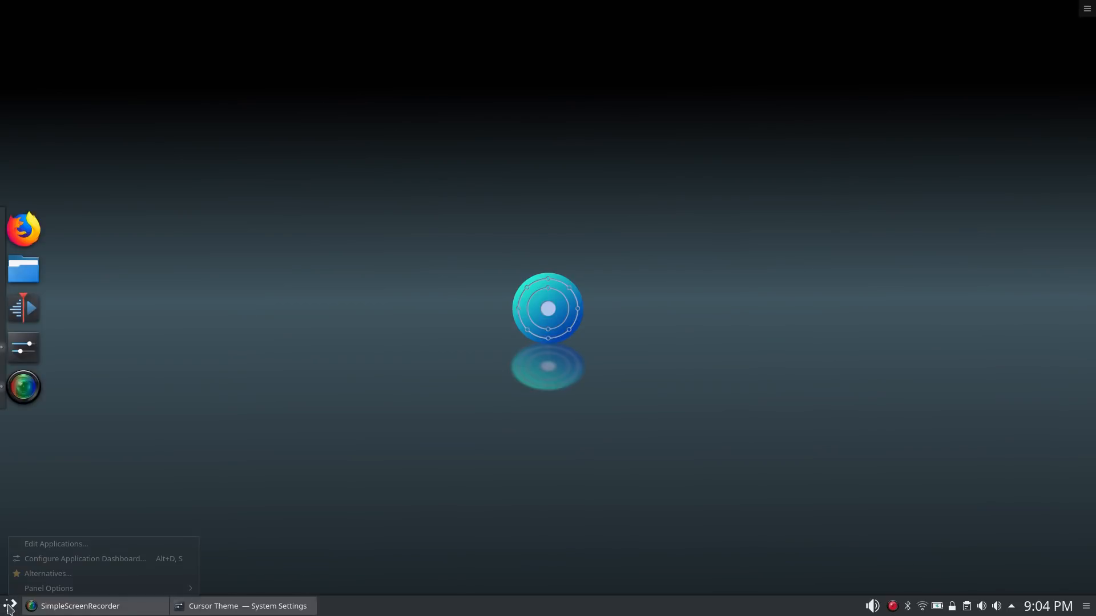
{"action": "left_click", "coordinate": [246, 405]}
{"action": "right_click", "coordinate": [261, 372]}
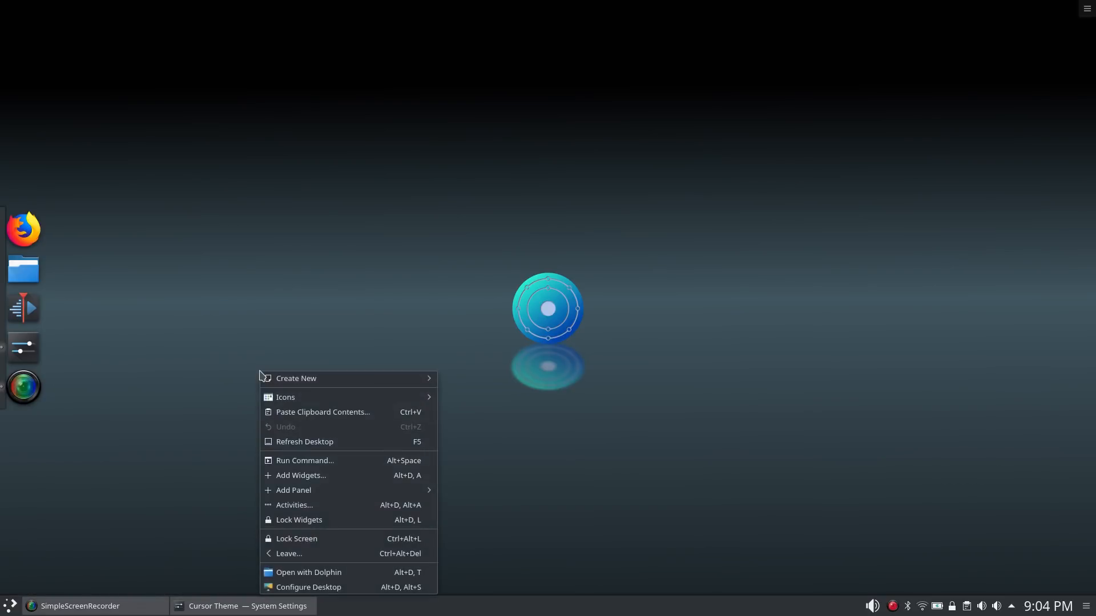
{"action": "left_click", "coordinate": [303, 477]}
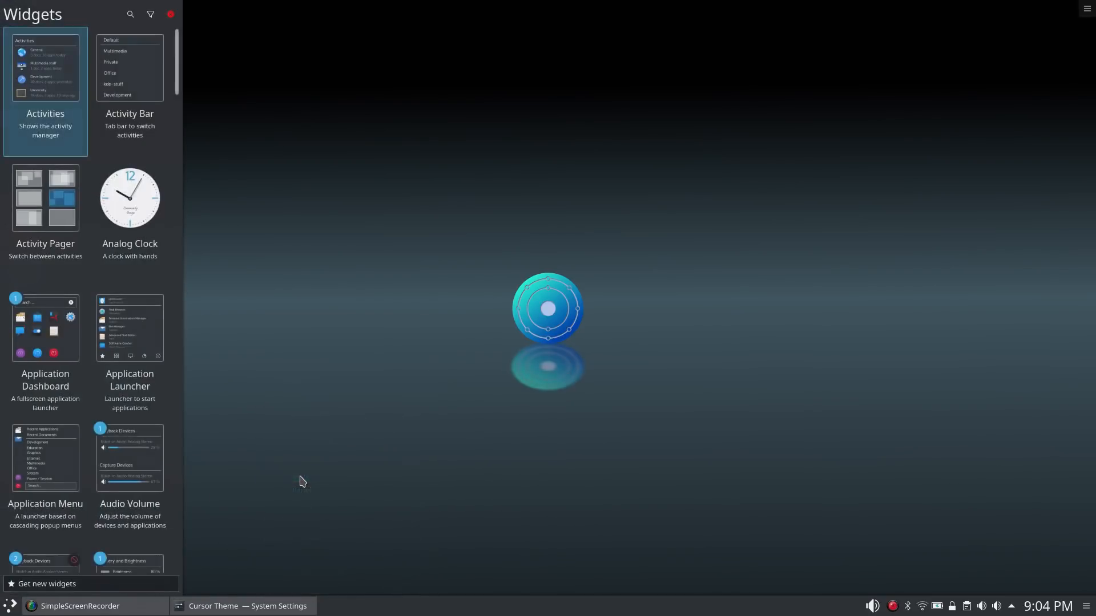
{"action": "scroll", "coordinate": [63, 219], "scroll_direction": "down", "scroll_amount": 5}
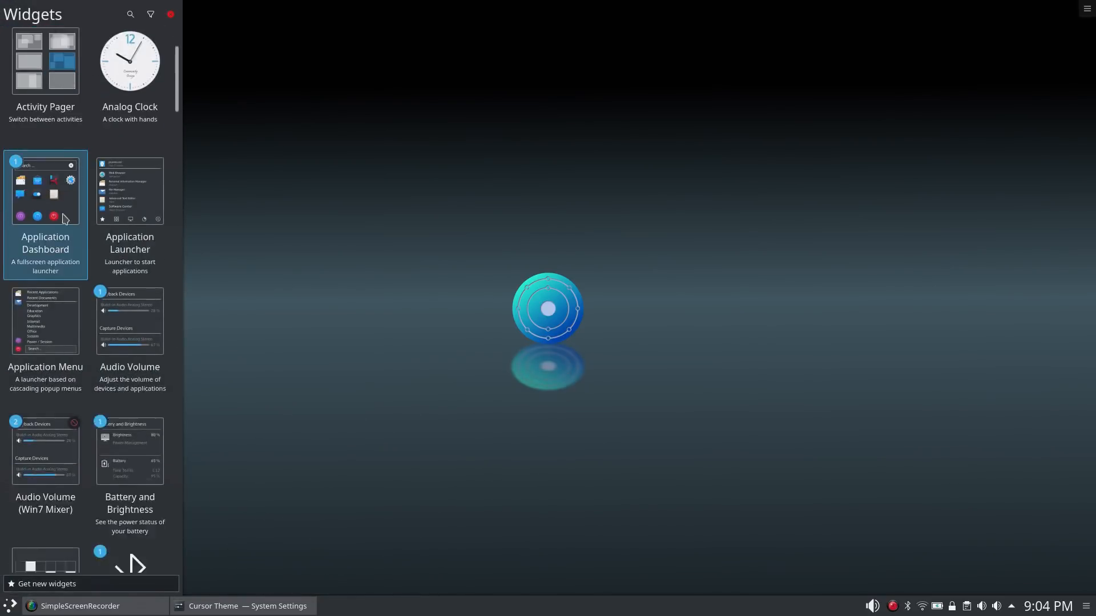
{"action": "scroll", "coordinate": [67, 221], "scroll_direction": "down", "scroll_amount": 12}
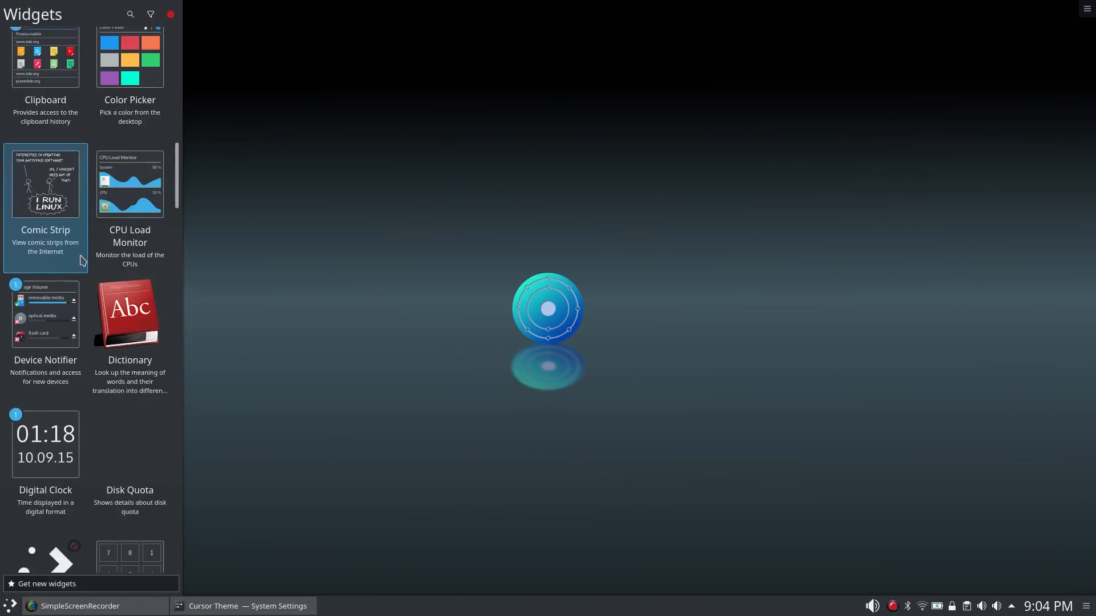
{"action": "scroll", "coordinate": [83, 263], "scroll_direction": "down", "scroll_amount": 7}
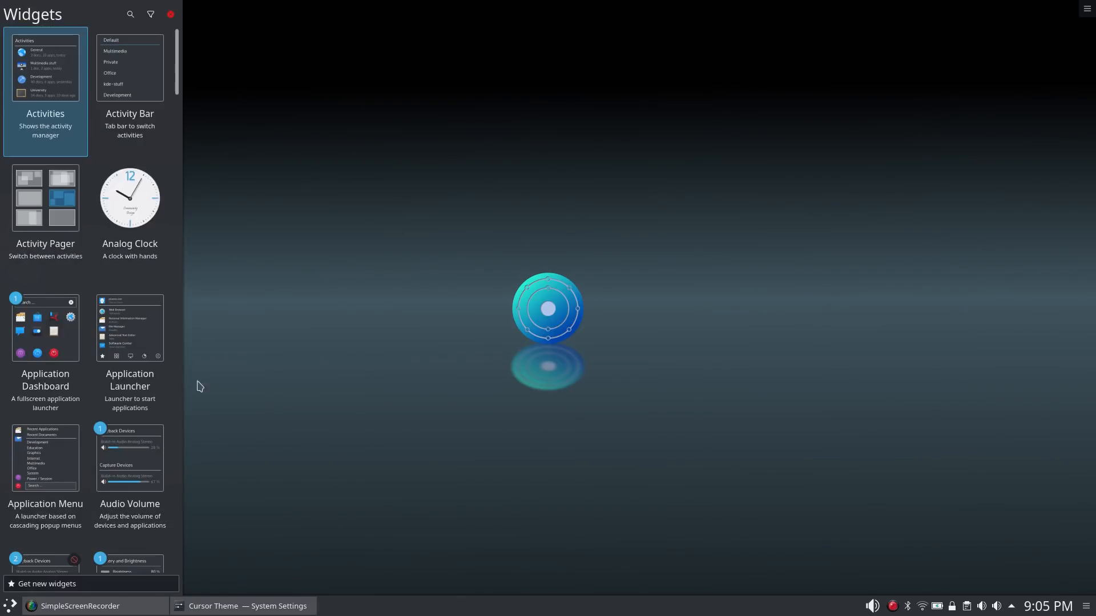
- Show the options for getting new widgets, dismiss them, and leave the widget list by briefly opening the Application Dashboard
{"action": "scroll", "coordinate": [109, 568], "scroll_direction": "down", "scroll_amount": 5}
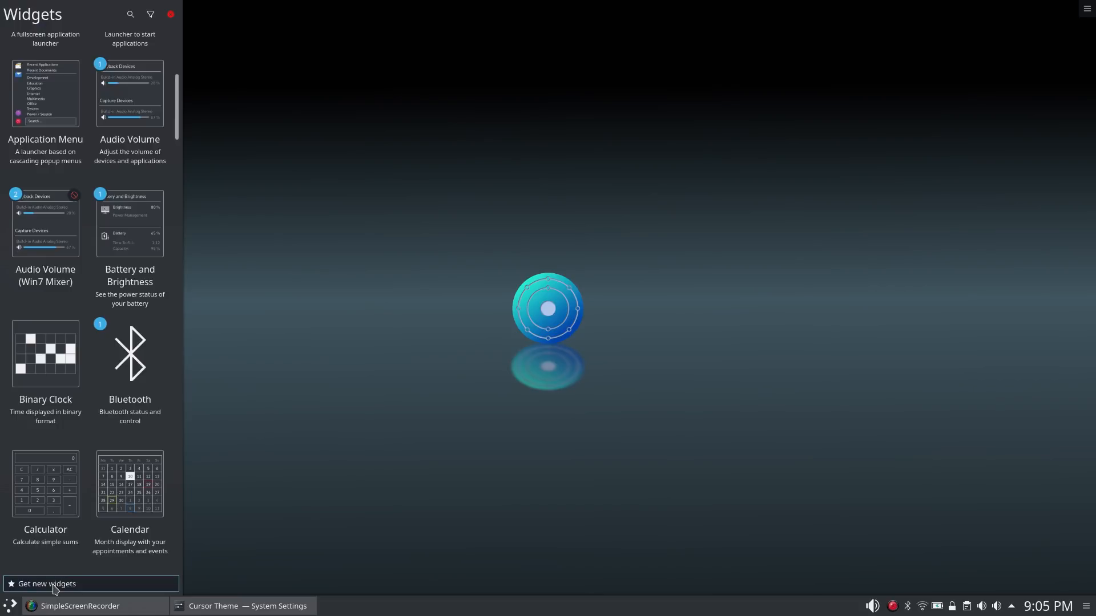
{"action": "left_click", "coordinate": [55, 586]}
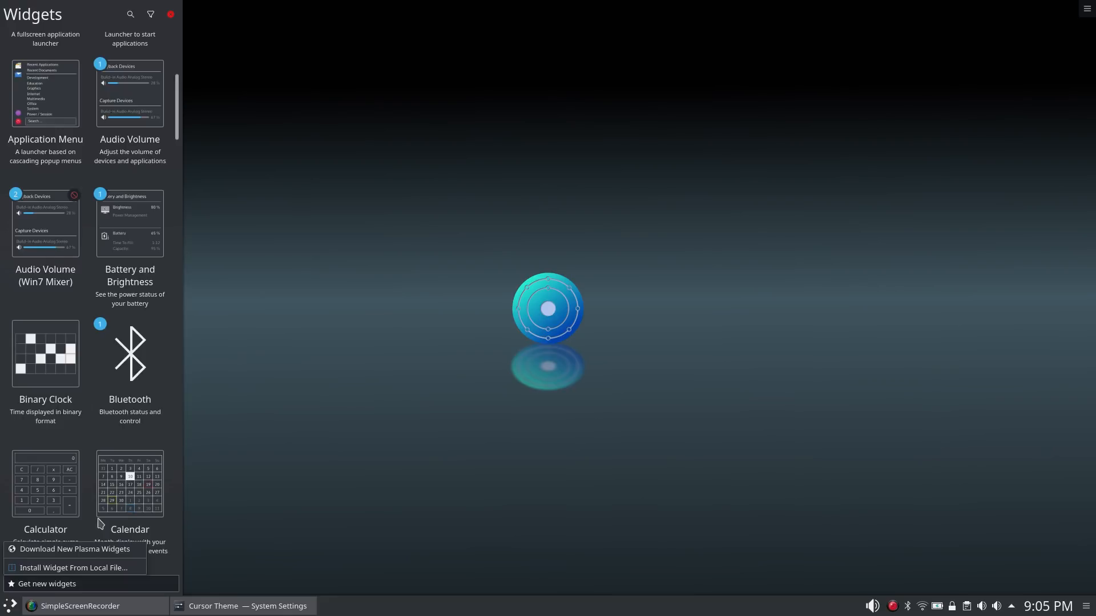
{"action": "left_click", "coordinate": [310, 491]}
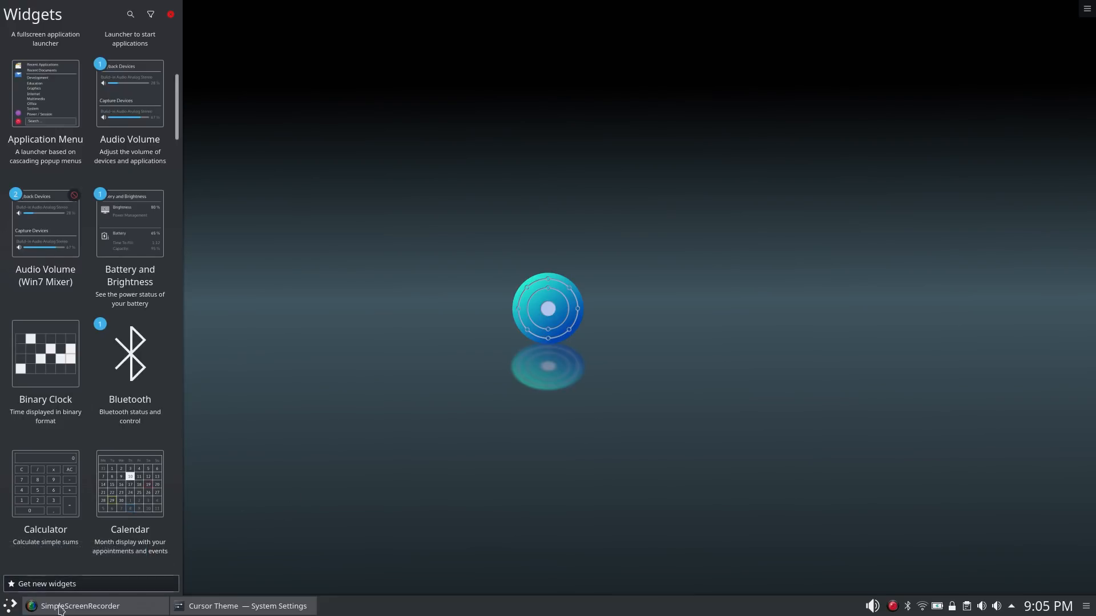
{"action": "left_click", "coordinate": [11, 608]}
{"action": "left_click", "coordinate": [500, 412]}
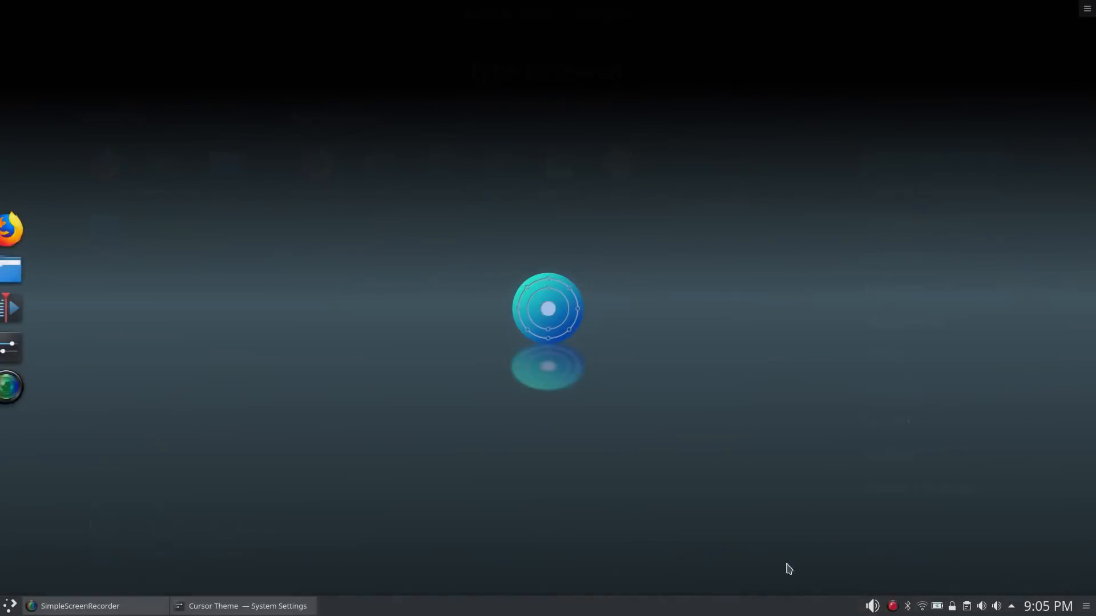
- Open the panel's volume mixer and inspect the details of its speaker and headphone output devices
{"action": "left_click", "coordinate": [873, 607]}
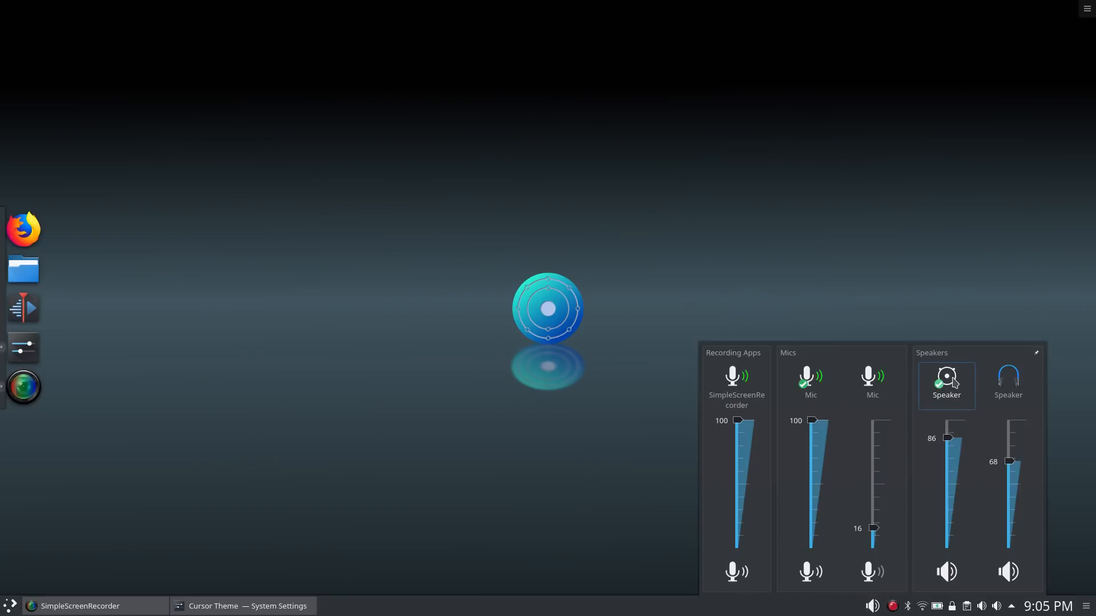
{"action": "mouse_move", "coordinate": [954, 384]}
{"action": "mouse_move", "coordinate": [1015, 389]}
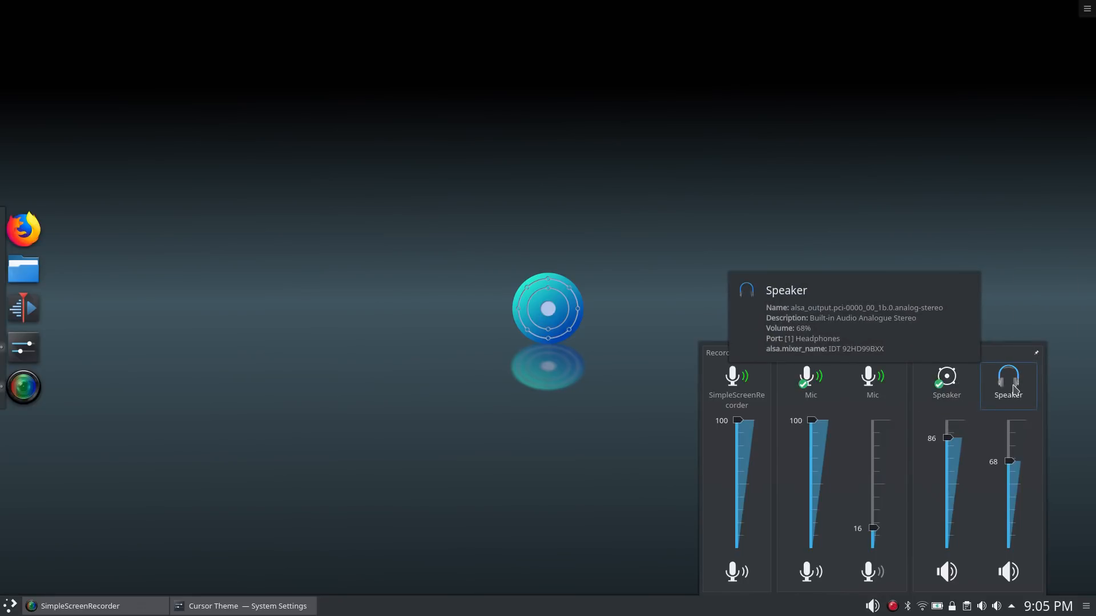
- Review the system tray's hidden Status & Notifications entries and the clock's calendar, closing each popup
{"action": "left_click", "coordinate": [1011, 607]}
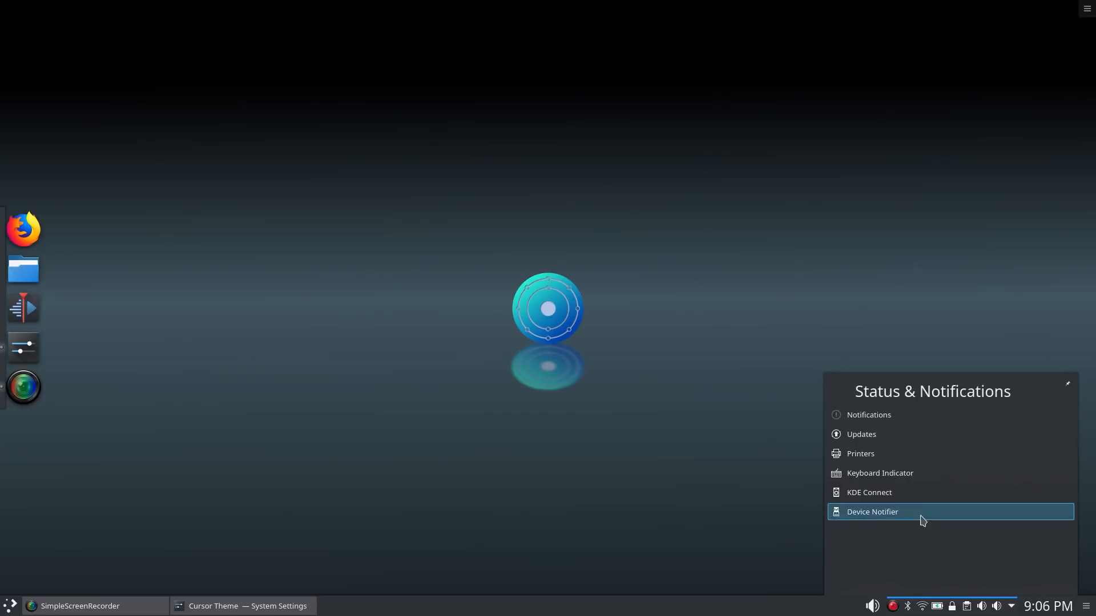
{"action": "left_click", "coordinate": [751, 436]}
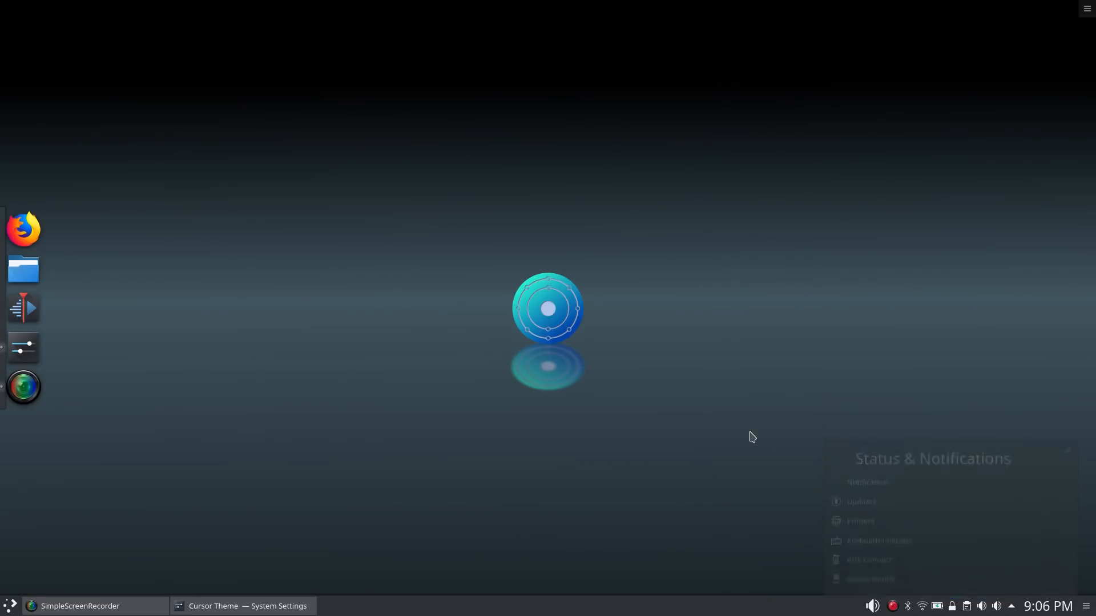
{"action": "left_click", "coordinate": [1045, 606]}
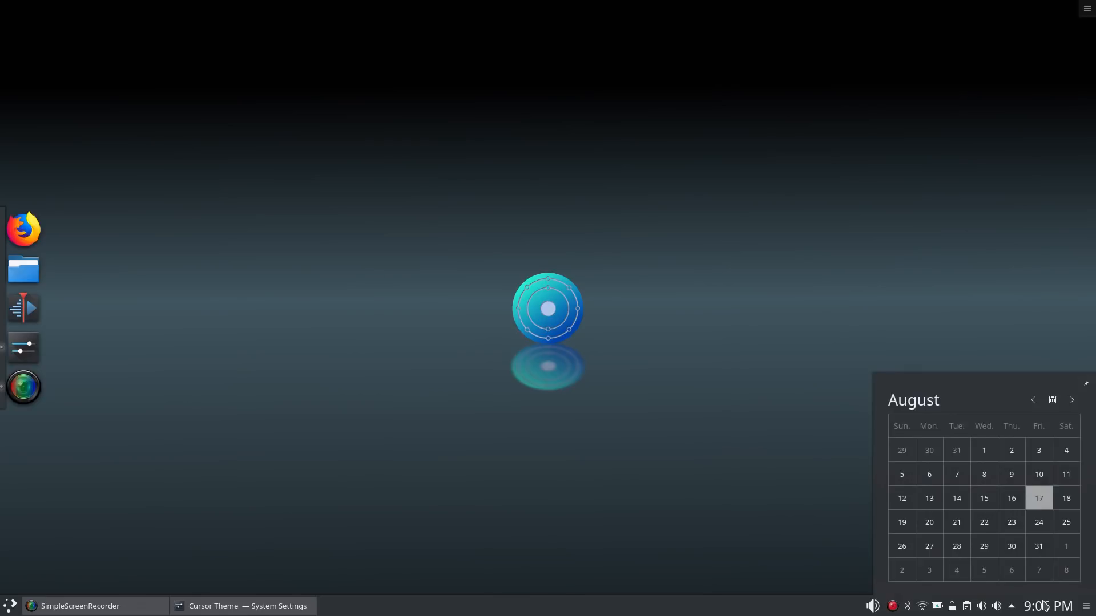
{"action": "left_click", "coordinate": [1044, 606]}
{"action": "left_click", "coordinate": [1086, 607]}
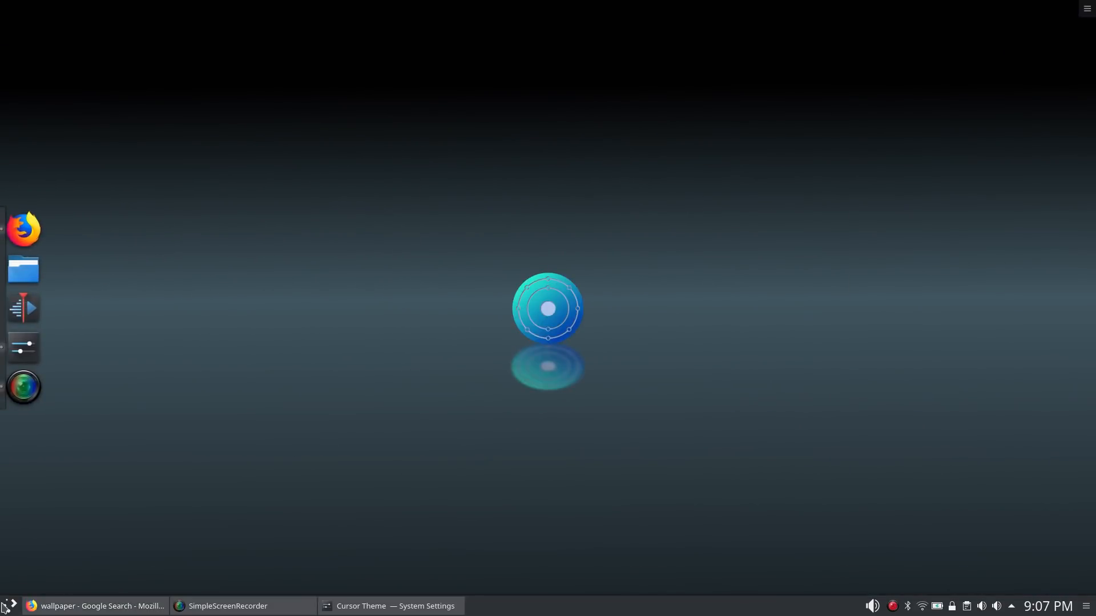
- Open Discover from the Application Dashboard favorites and search it for "telegram"
{"action": "left_click", "coordinate": [5, 606]}
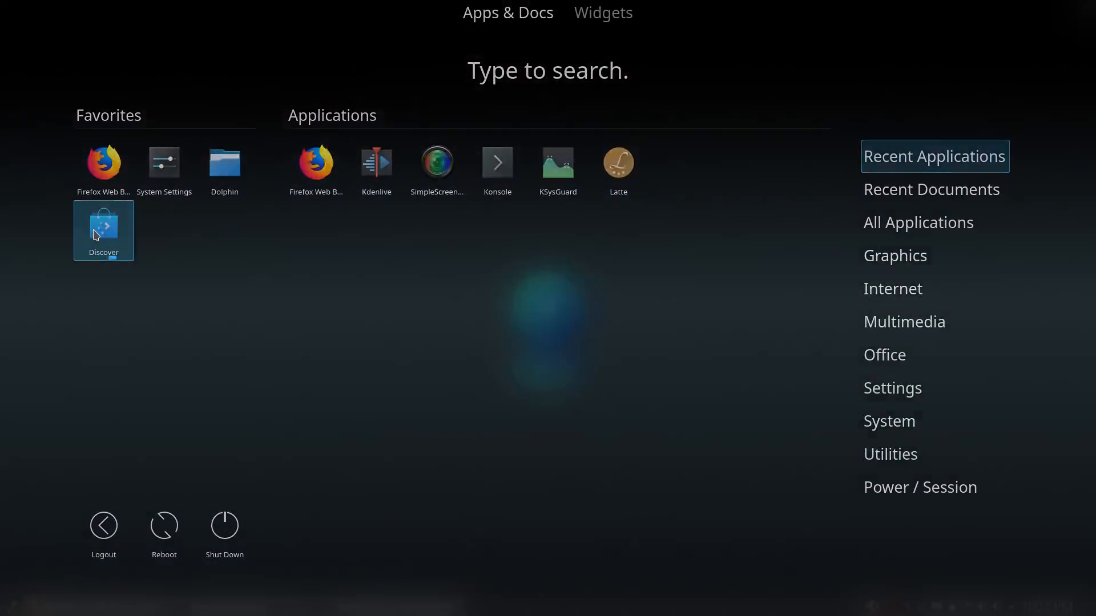
{"action": "left_click", "coordinate": [96, 235]}
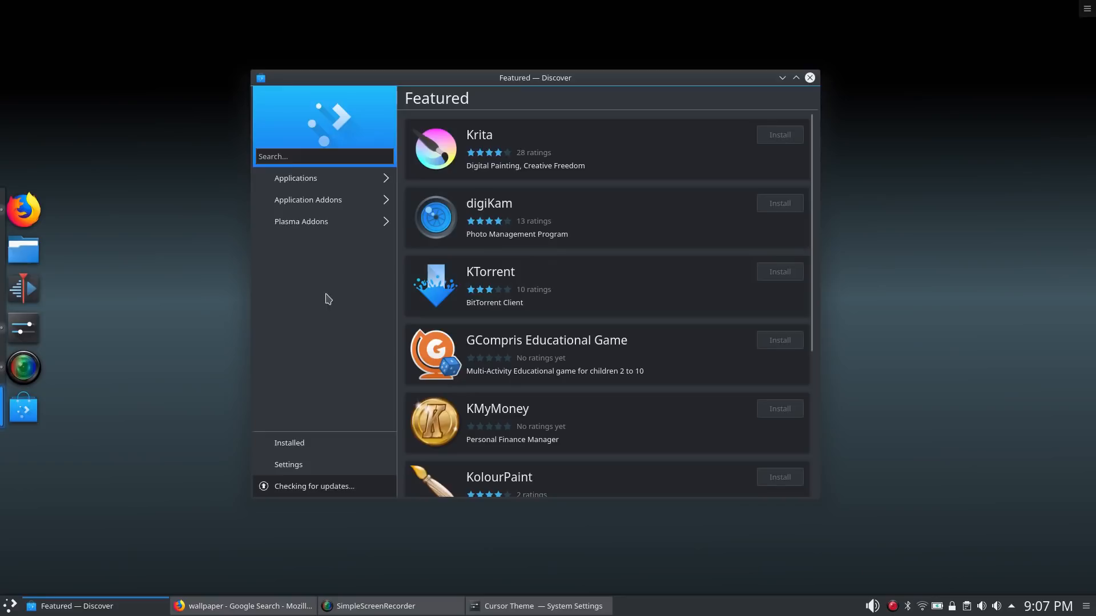
{"action": "left_click", "coordinate": [288, 157]}
{"action": "type", "text": "telegram"}
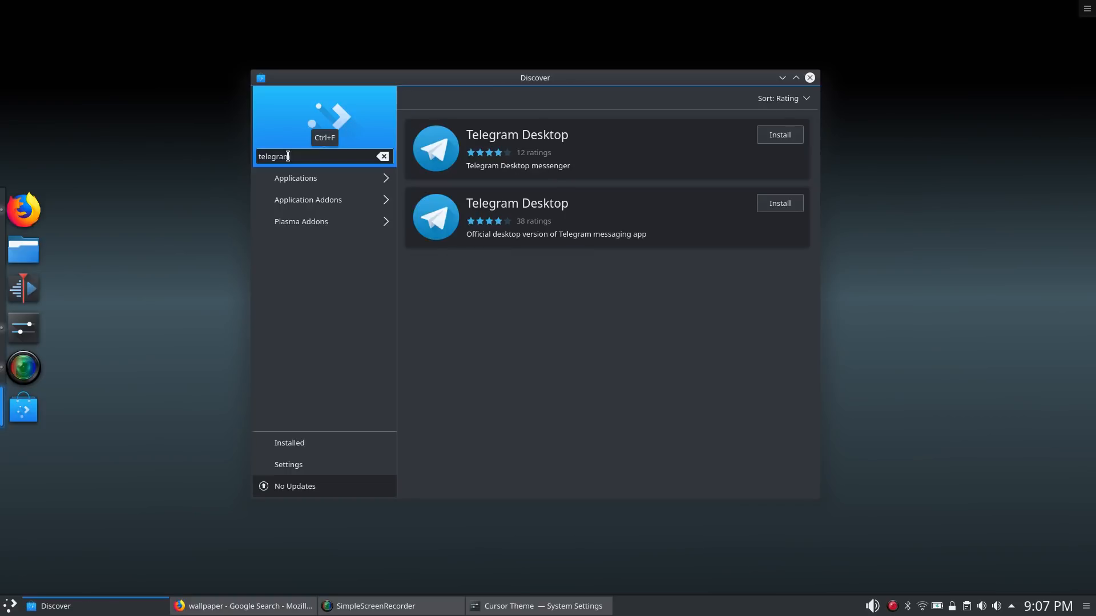
- Compare the detail pages, sources and reviews of the first two Telegram Desktop entries, and return to the results
{"action": "left_click", "coordinate": [558, 160]}
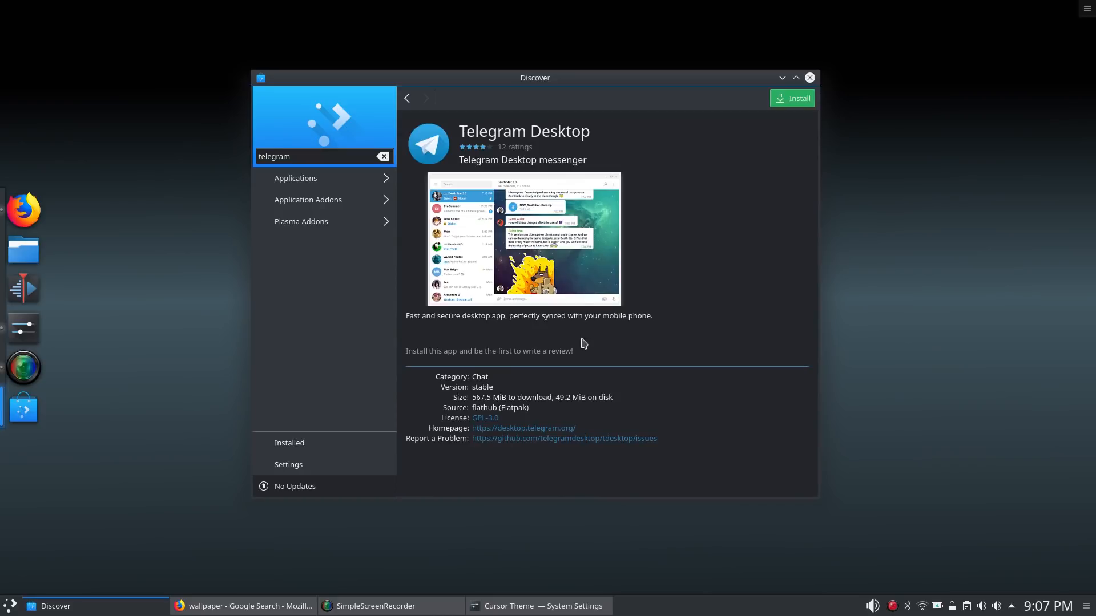
{"action": "left_click", "coordinate": [407, 99]}
{"action": "left_click", "coordinate": [483, 209]}
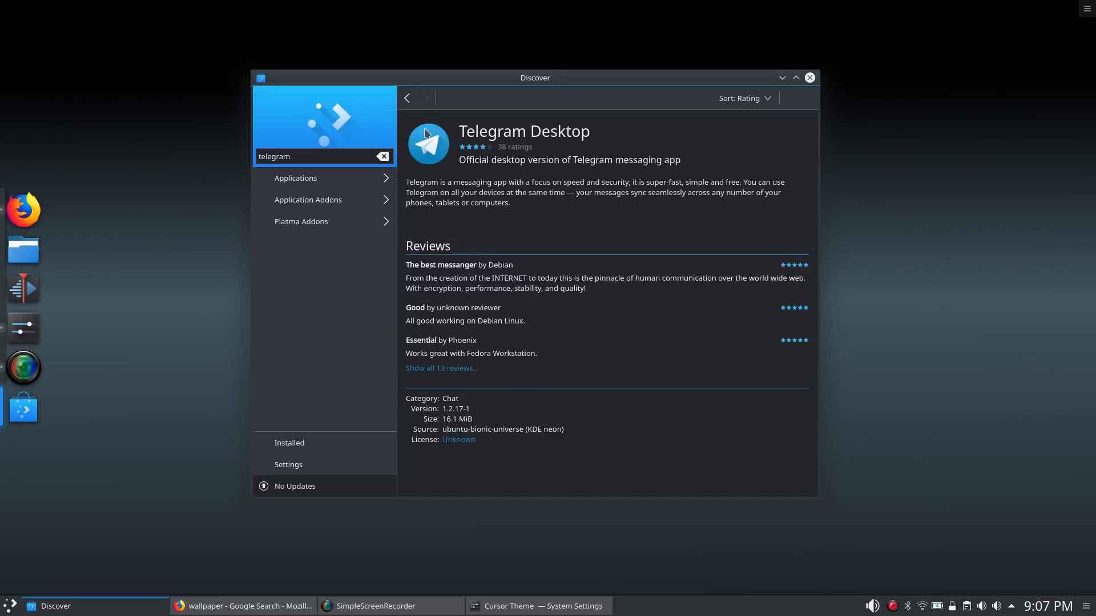
{"action": "left_click", "coordinate": [407, 98]}
{"action": "left_click", "coordinate": [511, 237]}
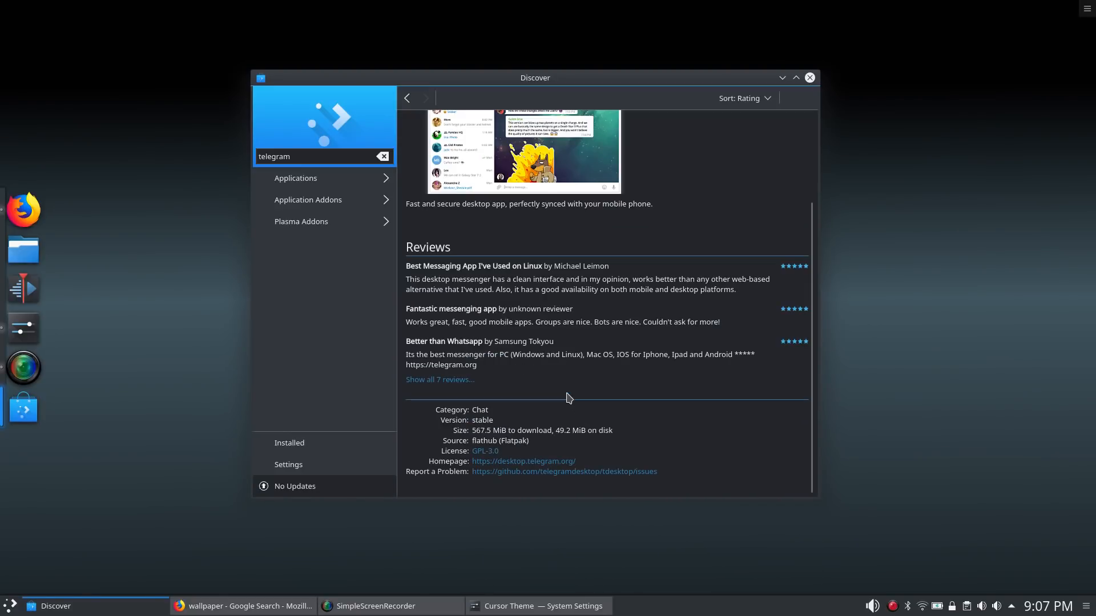
{"action": "scroll", "coordinate": [569, 398], "scroll_direction": "up", "scroll_amount": 3}
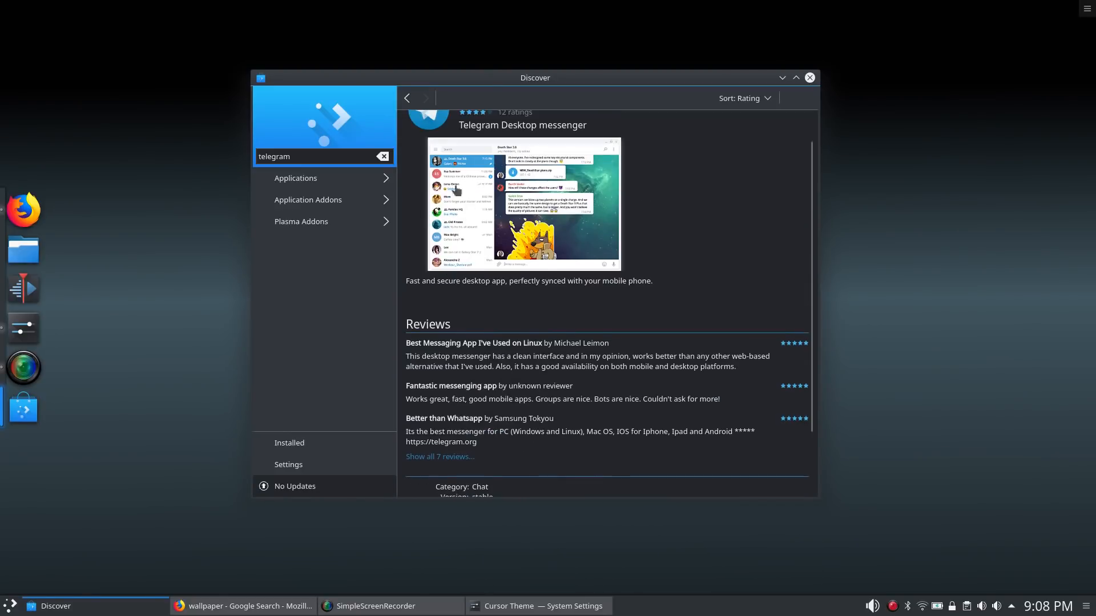
{"action": "left_click", "coordinate": [409, 100]}
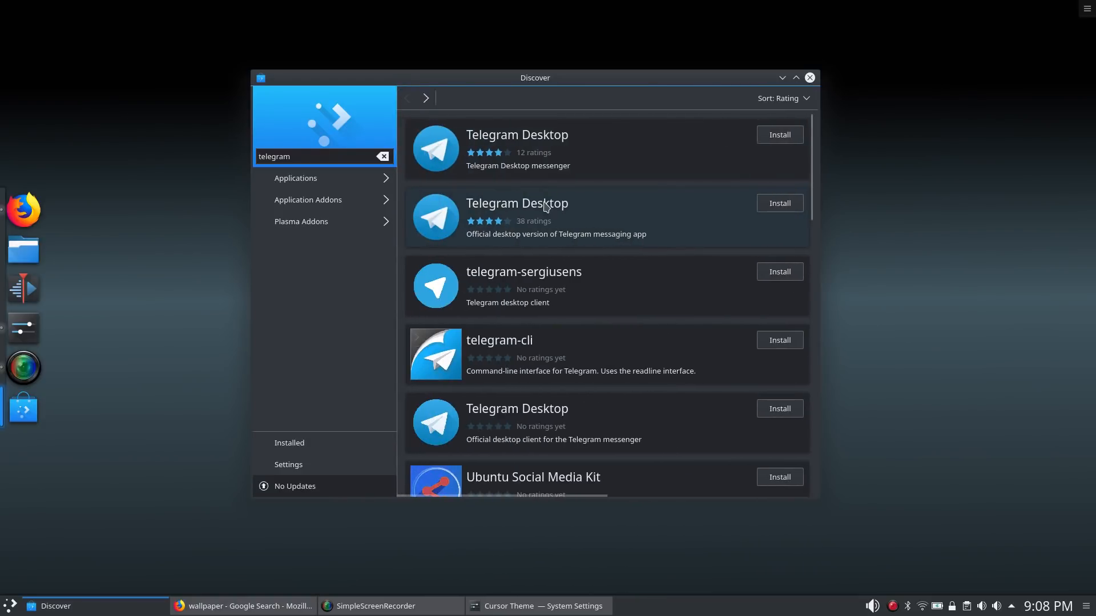
{"action": "left_click", "coordinate": [509, 201]}
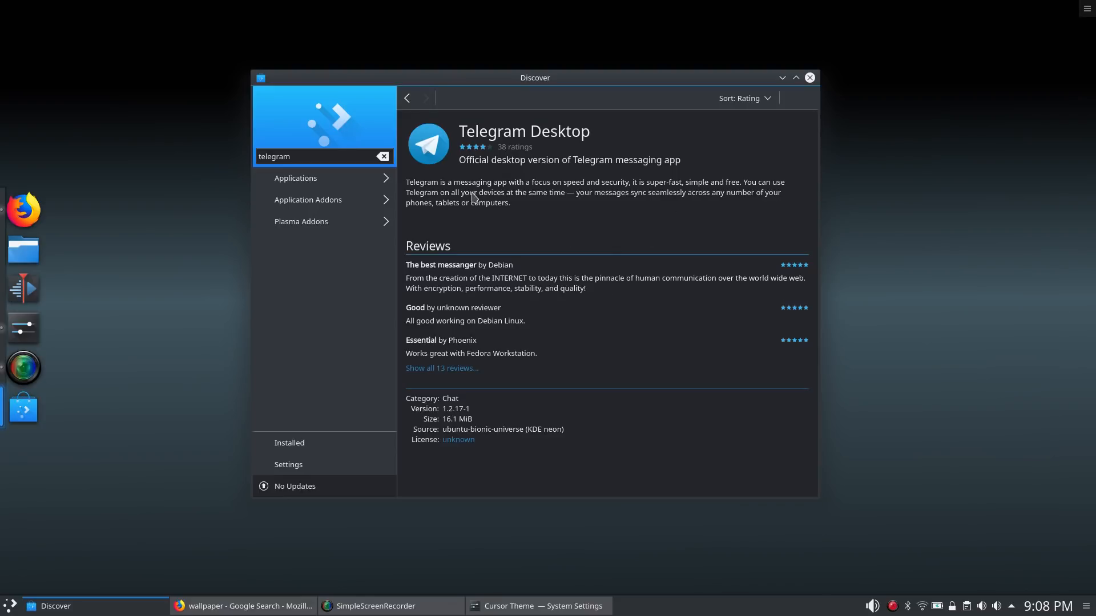
{"action": "left_click", "coordinate": [406, 98]}
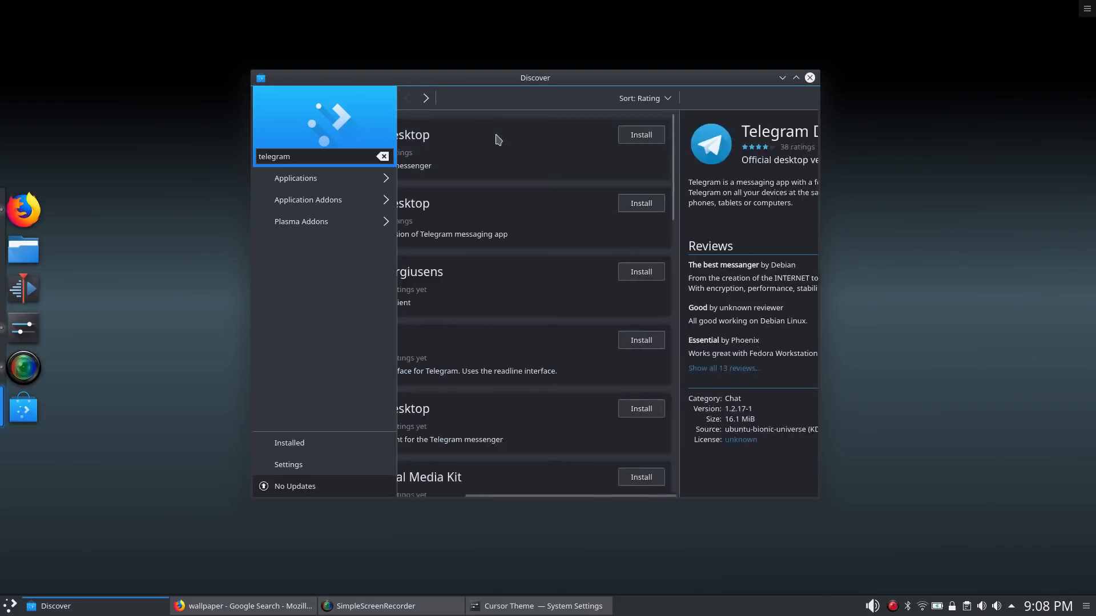
- Start installing the flathub Telegram Desktop entry described as "Telegram Desktop messenger", check its progress, and minimize Discover
{"action": "left_click", "coordinate": [774, 137]}
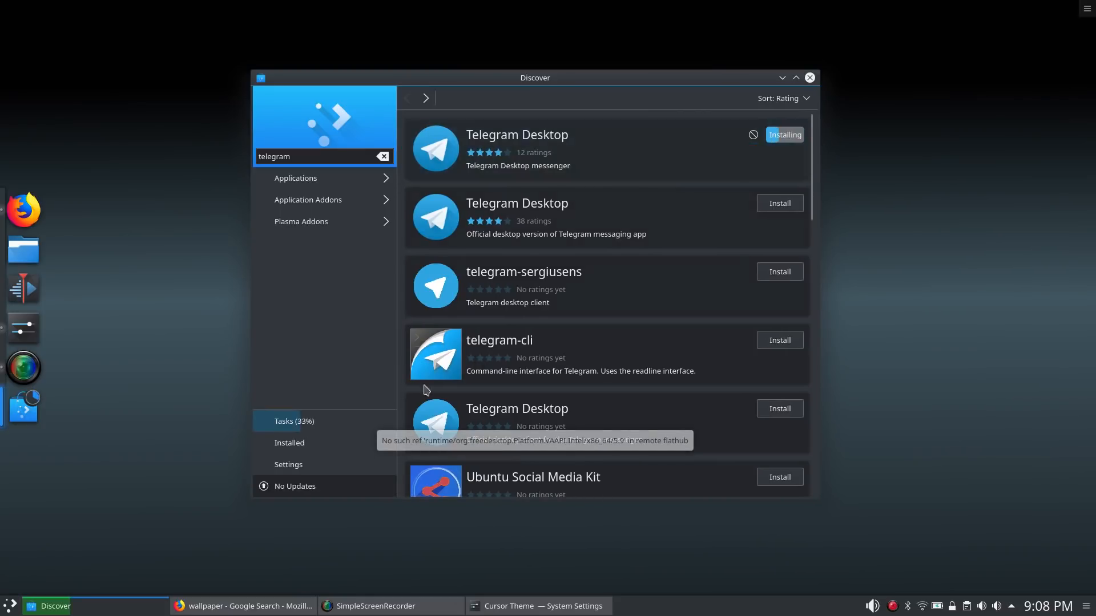
{"action": "mouse_move", "coordinate": [34, 612]}
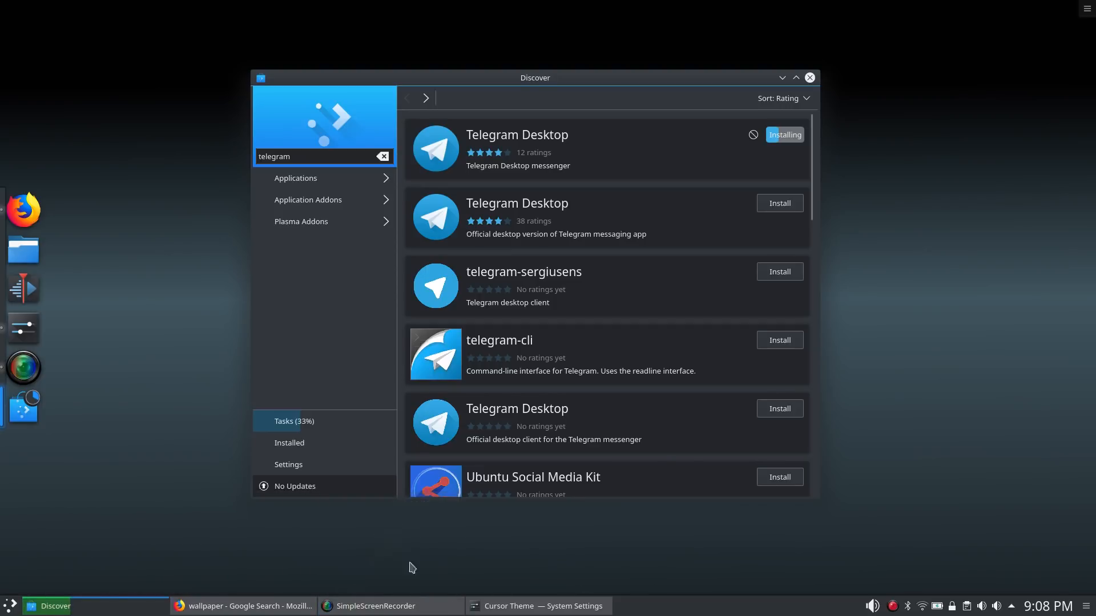
{"action": "mouse_move", "coordinate": [100, 614]}
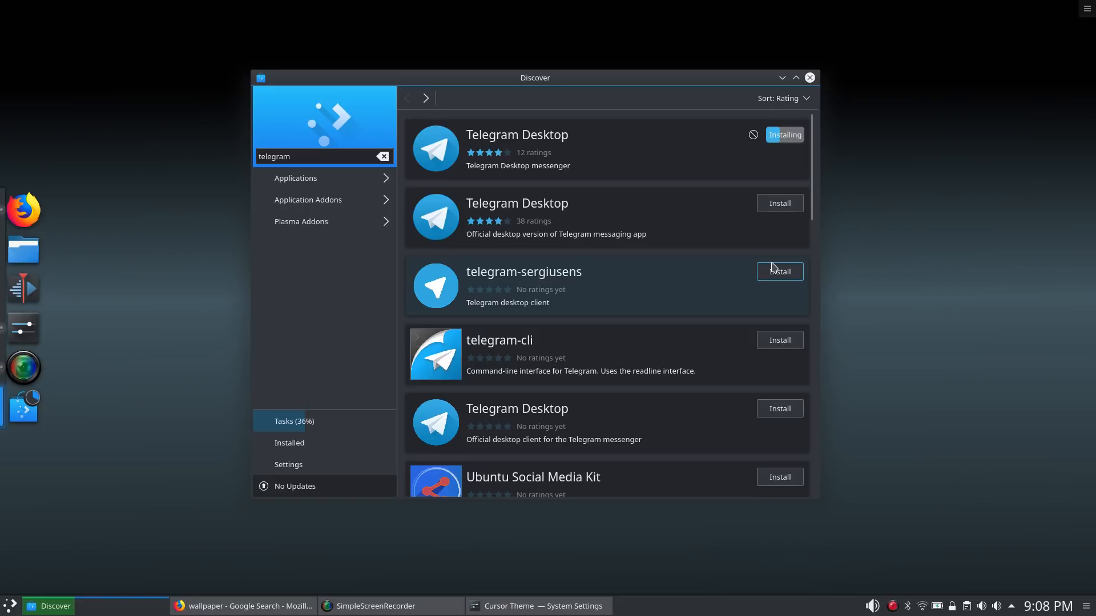
{"action": "left_click", "coordinate": [782, 78]}
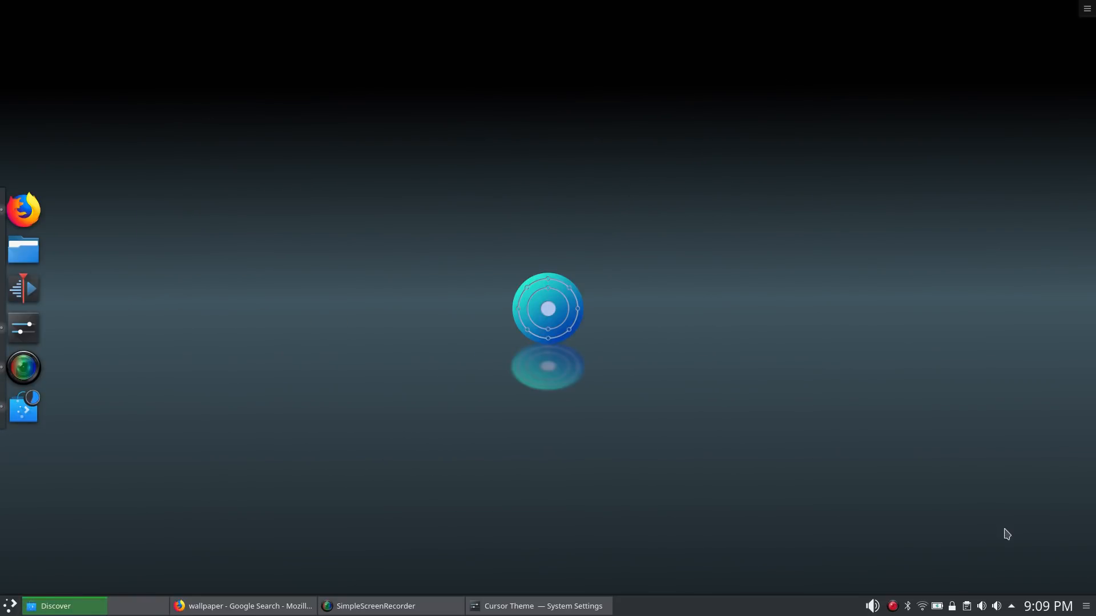
- Open and close the system tray's Bluetooth, Networks, Audio Volume and Win7 Mixer popups to show their contents
{"action": "left_click", "coordinate": [908, 607]}
{"action": "left_click", "coordinate": [909, 607]}
{"action": "left_click", "coordinate": [927, 609]}
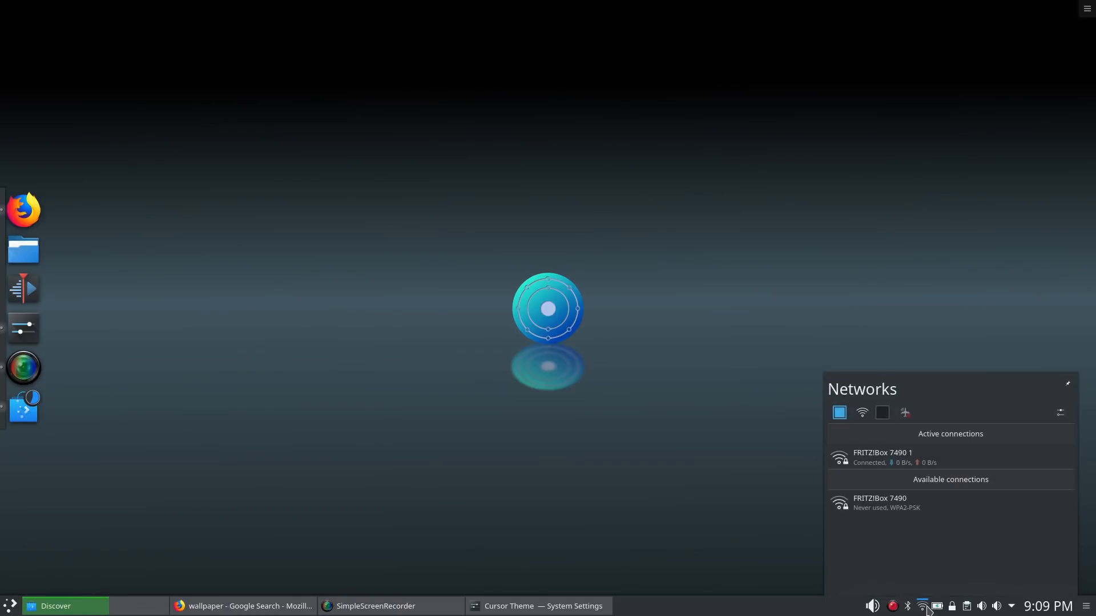
{"action": "left_click", "coordinate": [927, 609]}
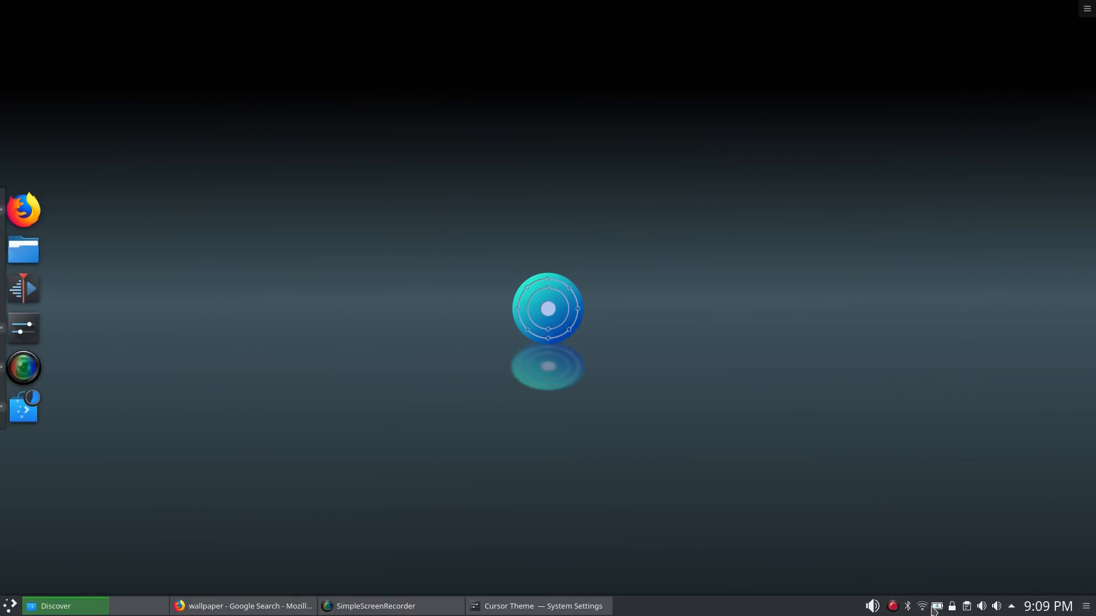
{"action": "left_click", "coordinate": [997, 609]}
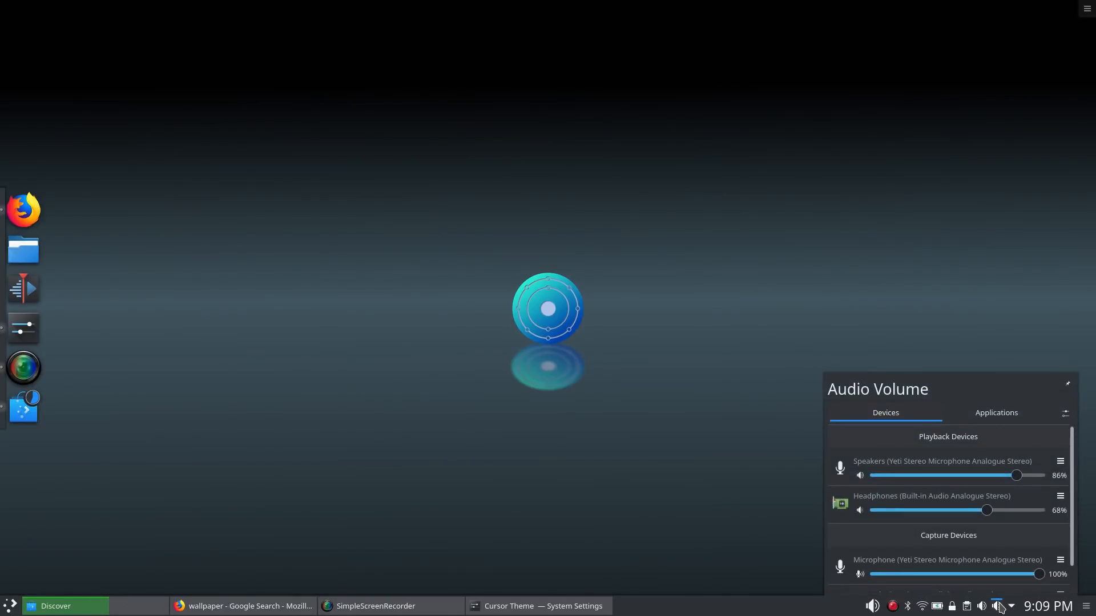
{"action": "left_click", "coordinate": [999, 609]}
{"action": "left_click", "coordinate": [979, 608]}
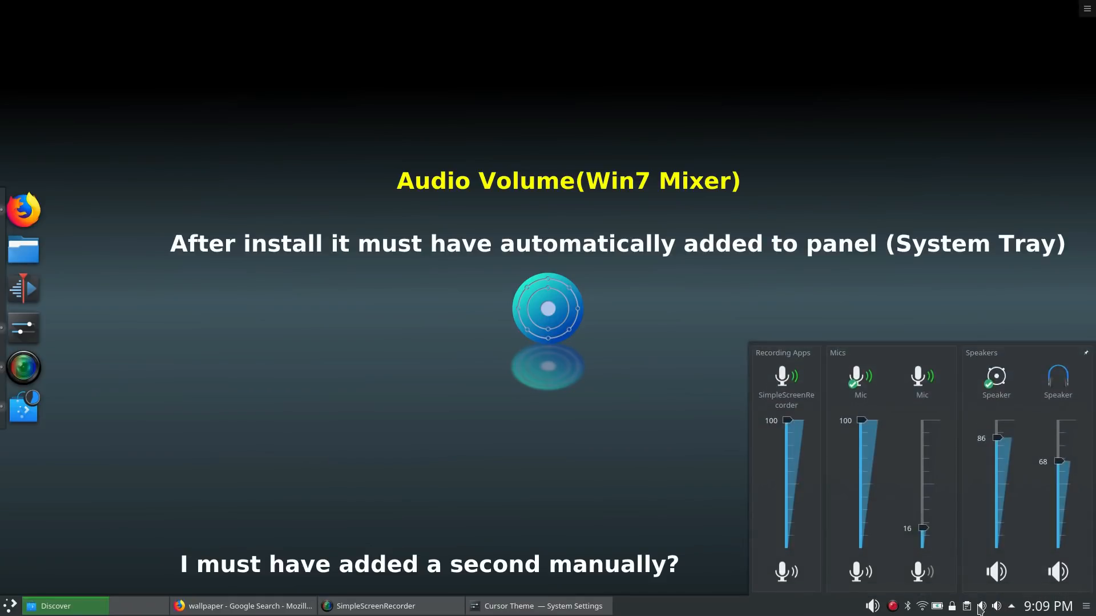
{"action": "left_click", "coordinate": [982, 609]}
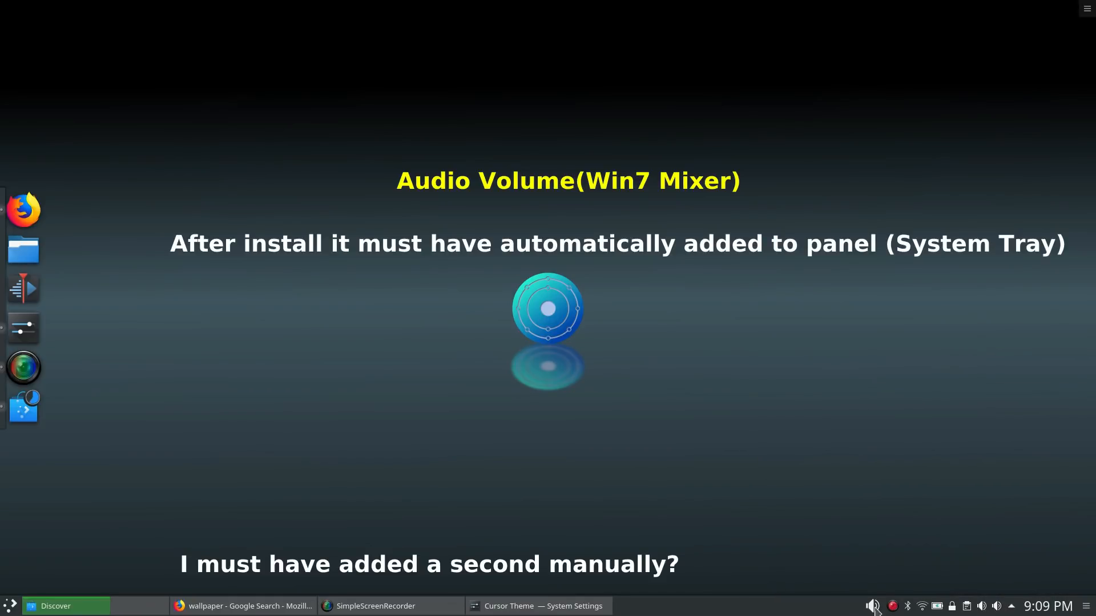
- Show and close the popups of both Win7 mixer icons in the panel and the Status & Notifications list of hidden tray items
{"action": "left_click", "coordinate": [873, 609]}
{"action": "left_click", "coordinate": [873, 608]}
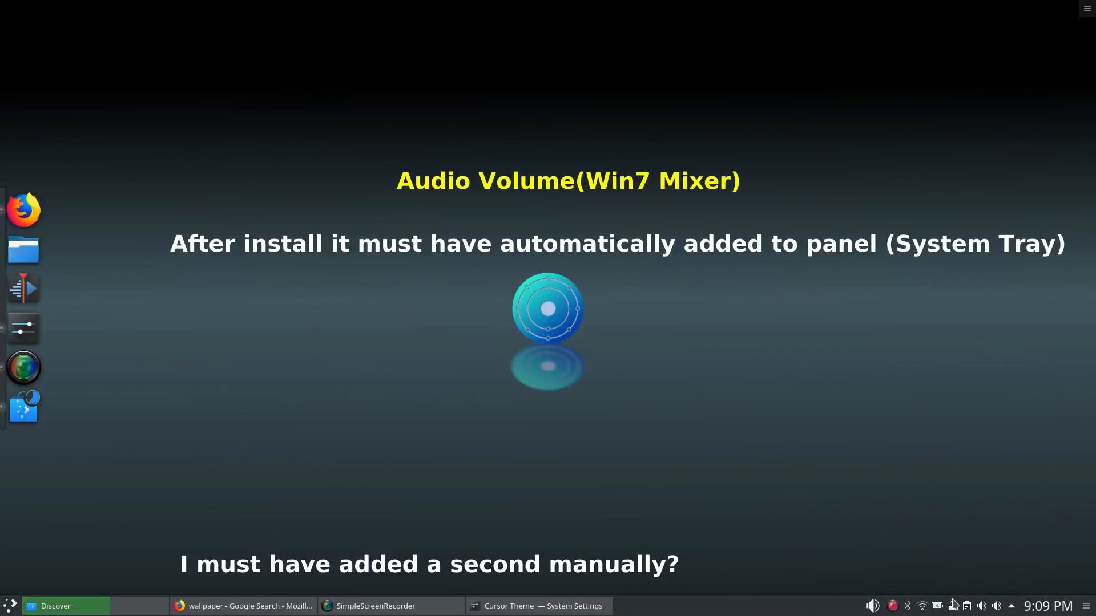
{"action": "left_click", "coordinate": [981, 608]}
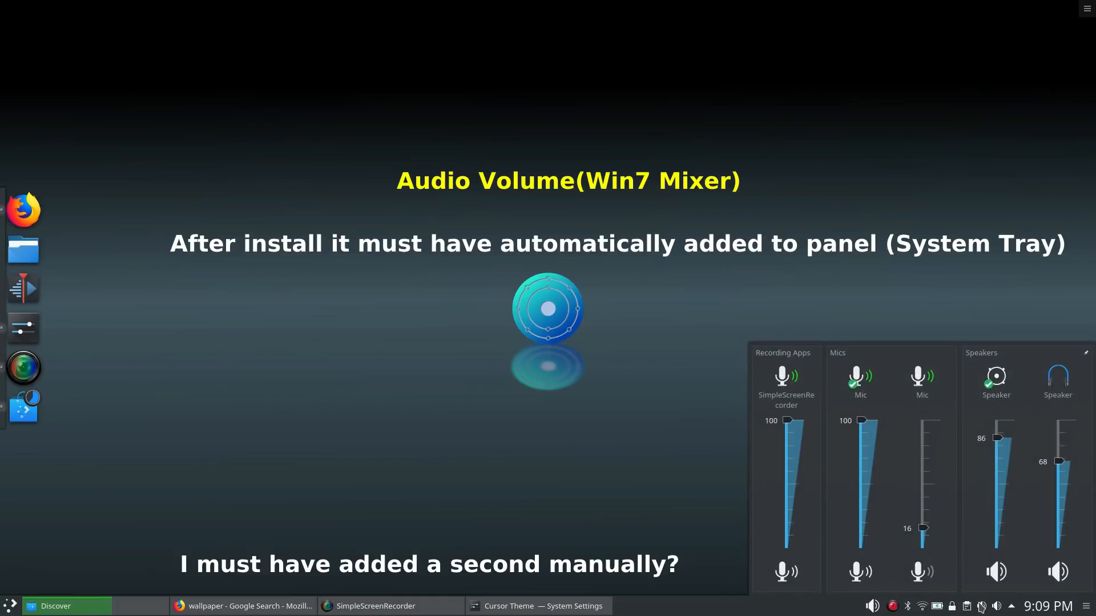
{"action": "left_click", "coordinate": [981, 608]}
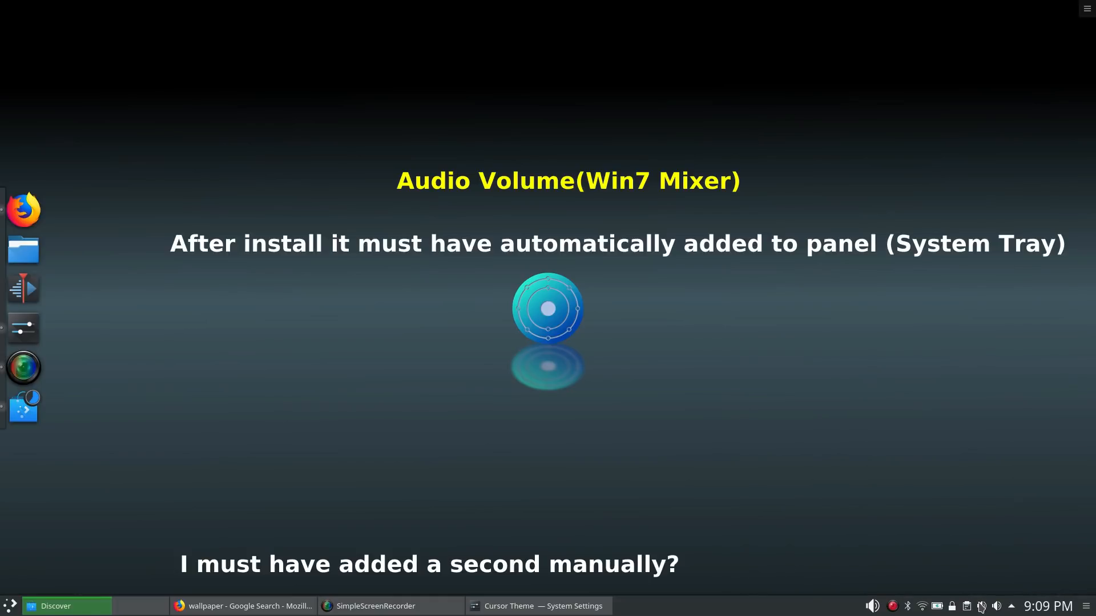
{"action": "left_click", "coordinate": [1011, 608]}
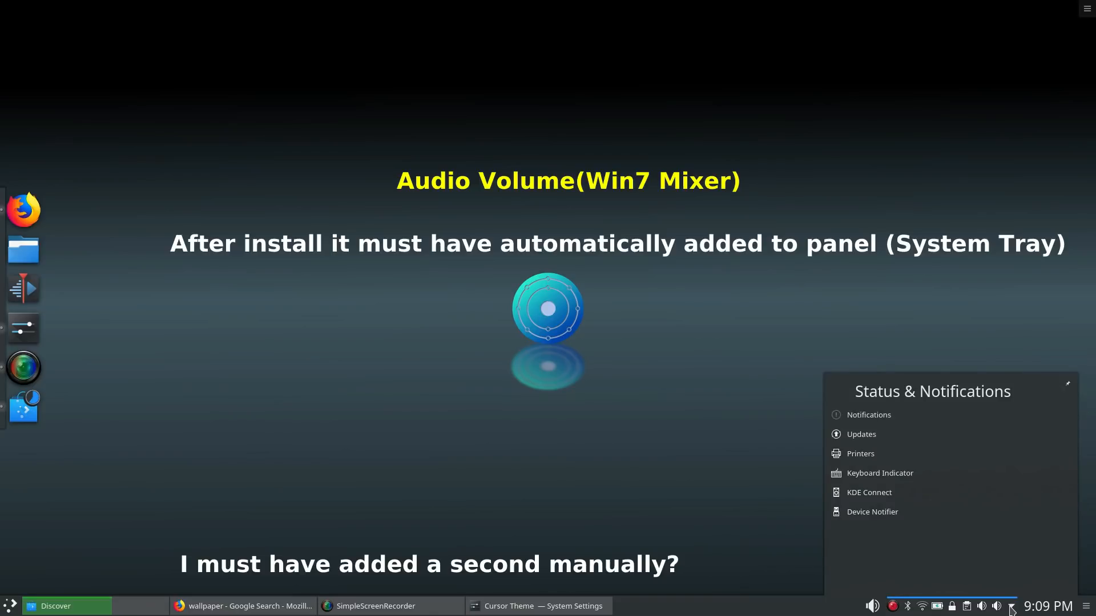
{"action": "left_click", "coordinate": [1011, 609]}
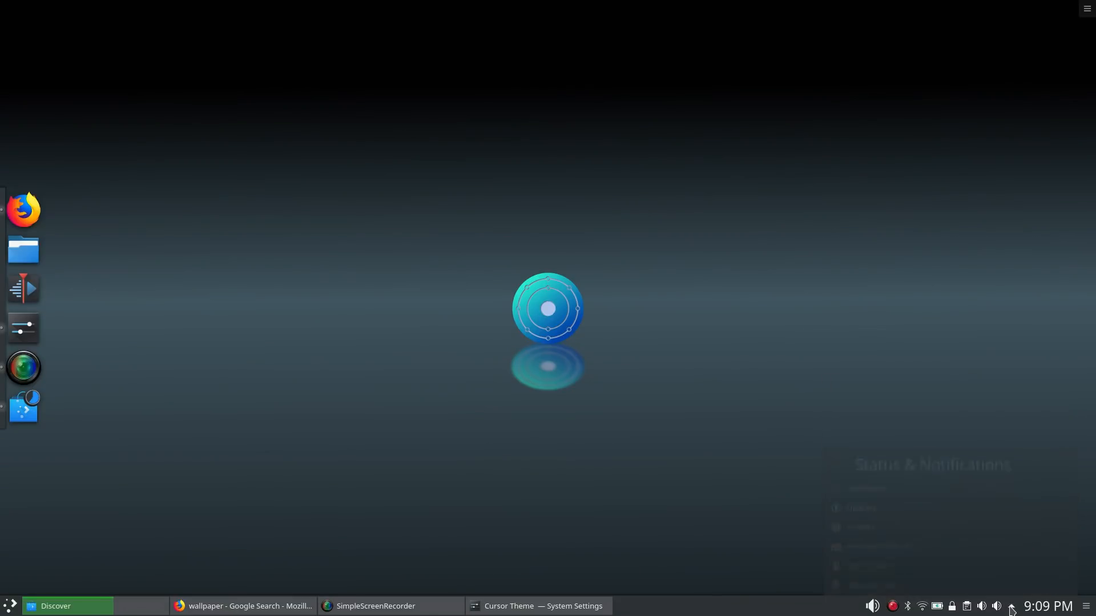
- Set the Audio Volume entry's visibility to Hidden in the System Tray Settings and apply the change
{"action": "right_click", "coordinate": [1012, 608]}
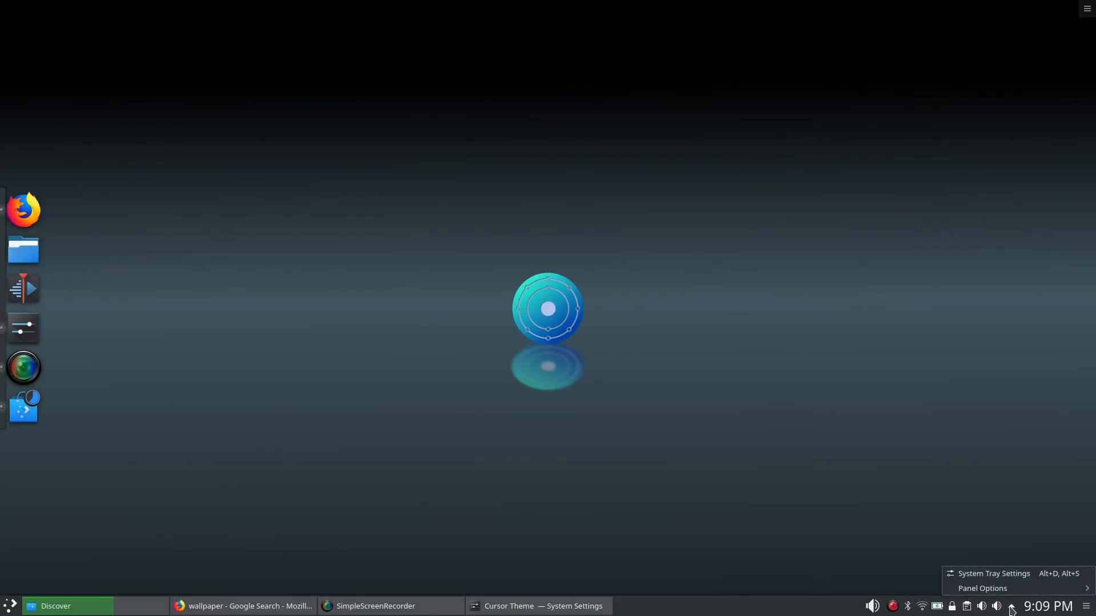
{"action": "left_click", "coordinate": [1024, 575]}
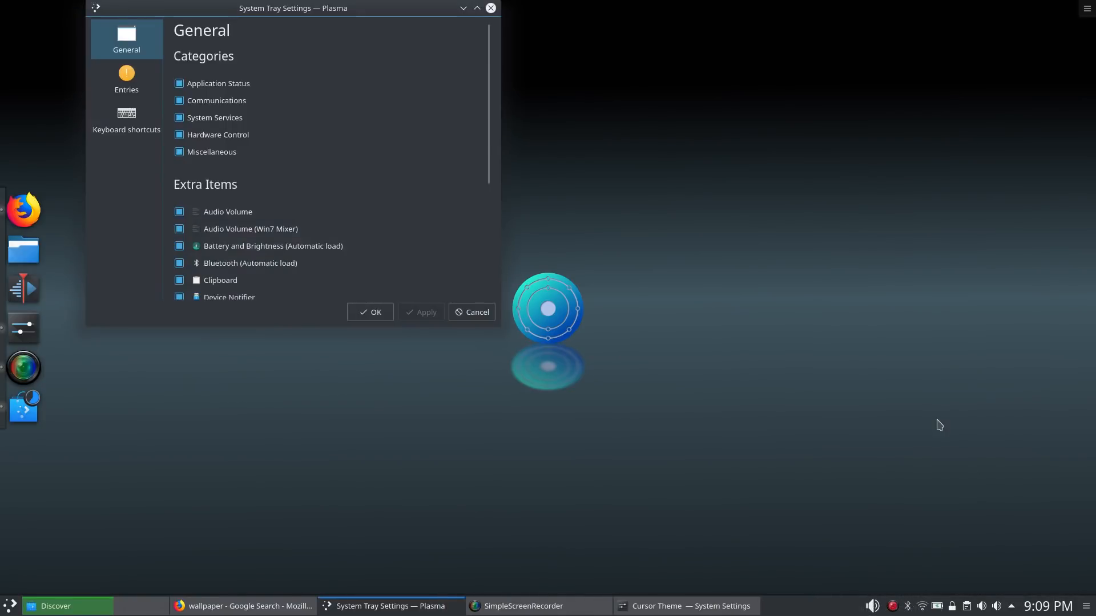
{"action": "left_click", "coordinate": [121, 78]}
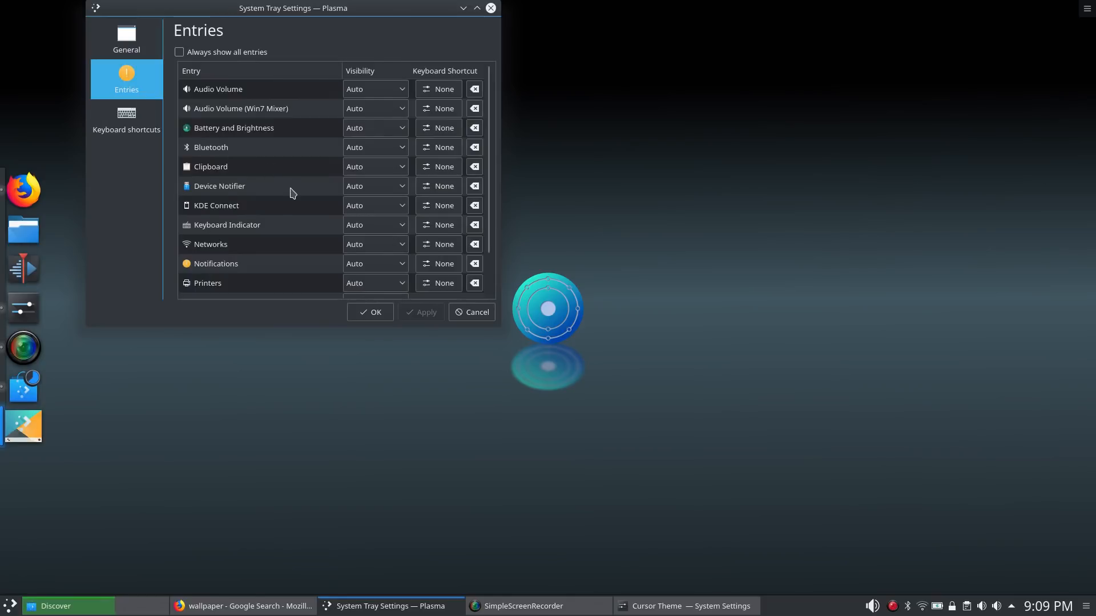
{"action": "scroll", "coordinate": [290, 191], "scroll_direction": "down", "scroll_amount": 3}
{"action": "scroll", "coordinate": [290, 192], "scroll_direction": "up", "scroll_amount": 3}
{"action": "left_click", "coordinate": [385, 113]}
{"action": "left_click", "coordinate": [385, 89]}
{"action": "left_click", "coordinate": [384, 90]}
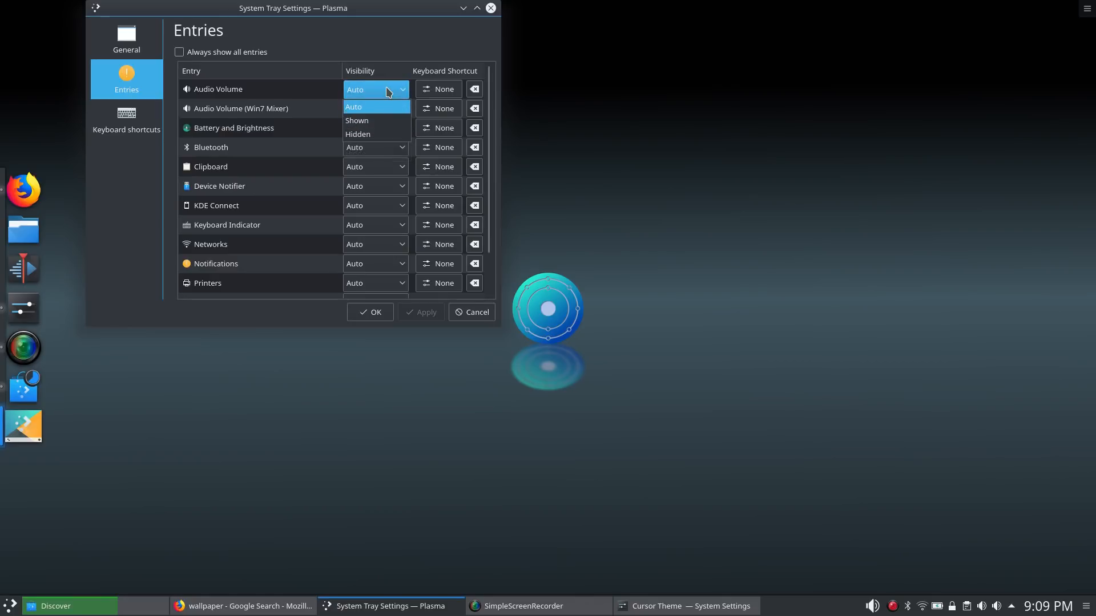
{"action": "left_click", "coordinate": [382, 134]}
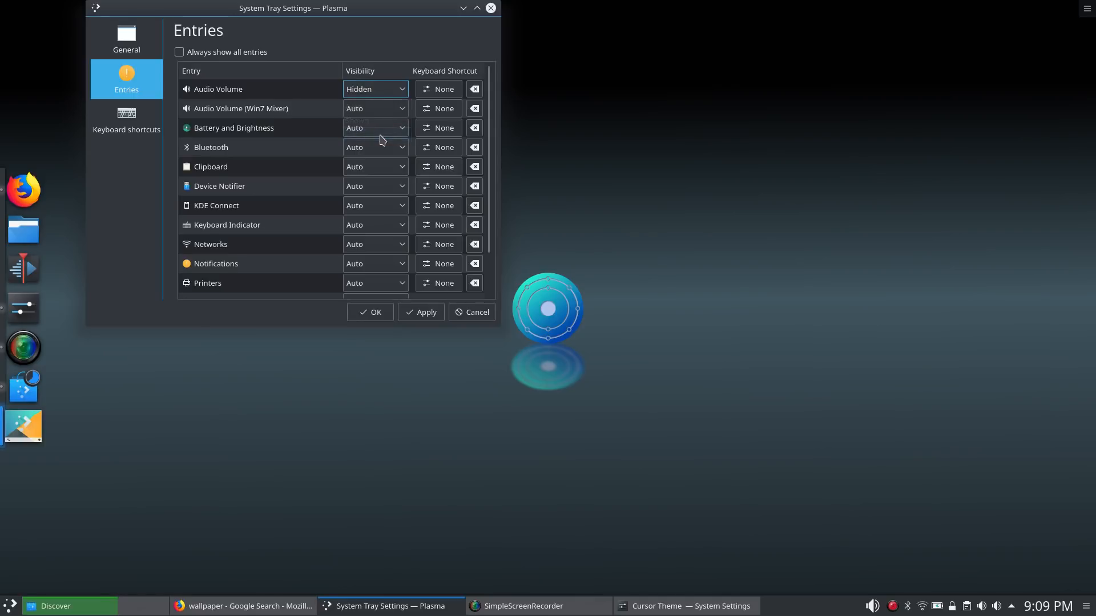
{"action": "left_click", "coordinate": [433, 311]}
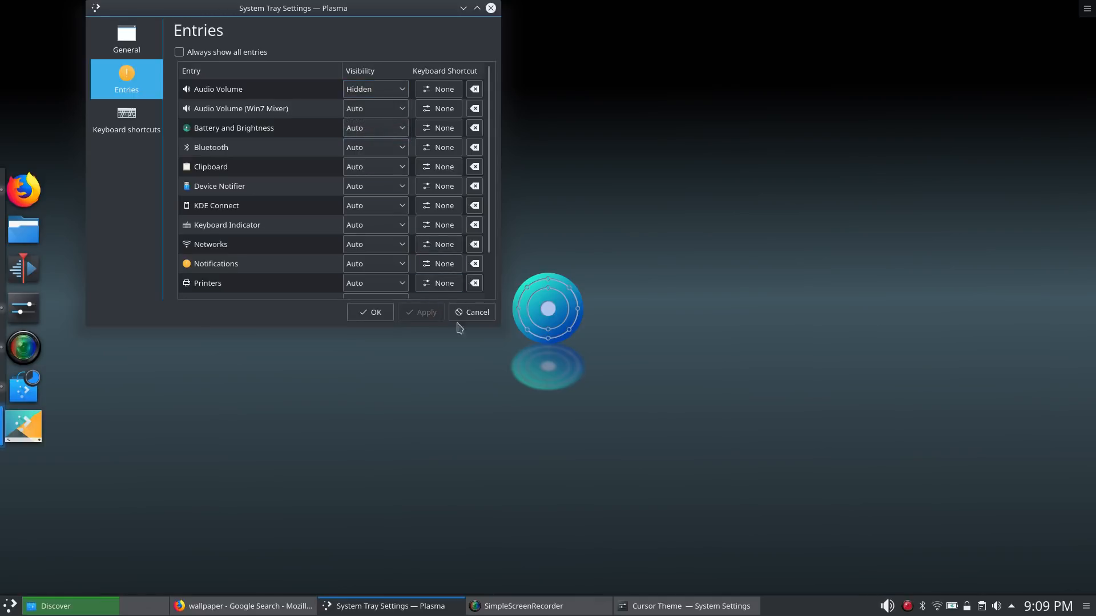
- Check the remaining tray mixer popup, review the tray entries and the Win7 Mixer's visibility choices, and close the System Tray Settings
{"action": "left_click", "coordinate": [995, 607]}
{"action": "left_click", "coordinate": [995, 609]}
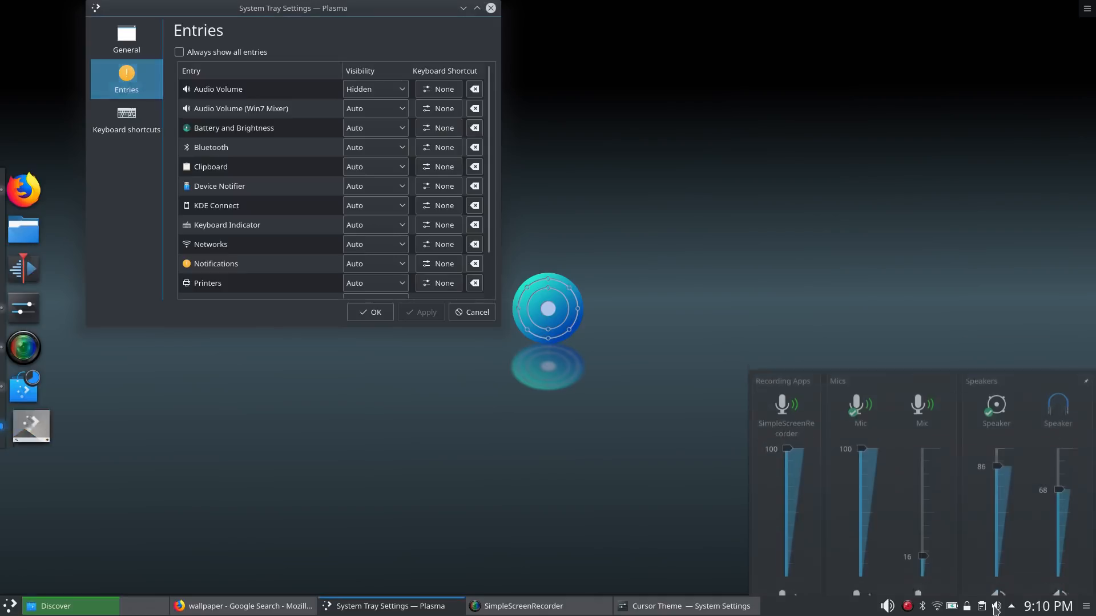
{"action": "scroll", "coordinate": [249, 177], "scroll_direction": "down", "scroll_amount": 1}
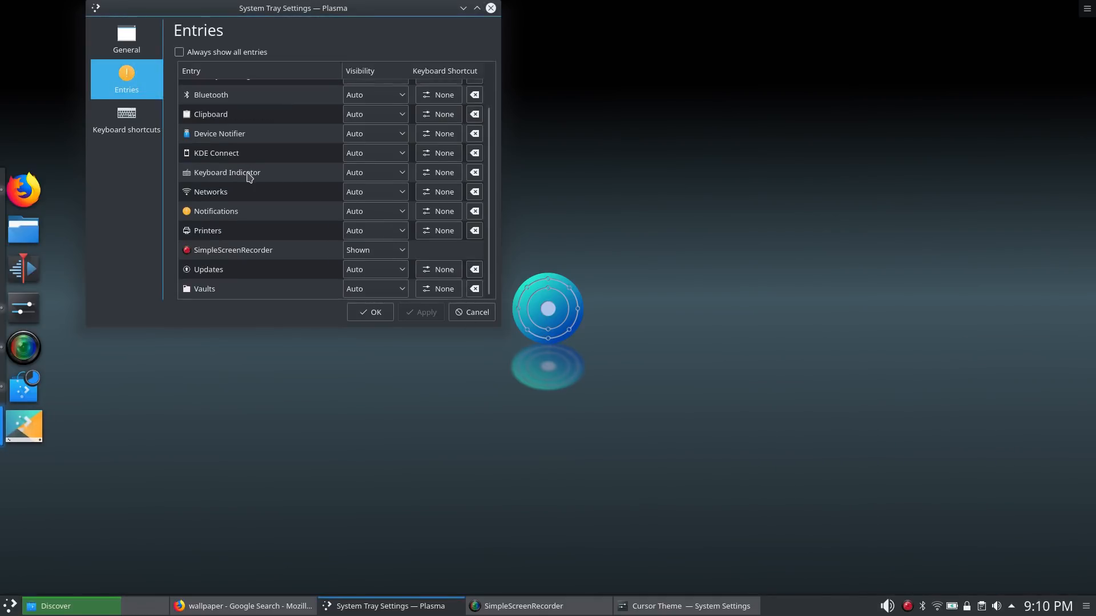
{"action": "scroll", "coordinate": [248, 184], "scroll_direction": "up", "scroll_amount": 1}
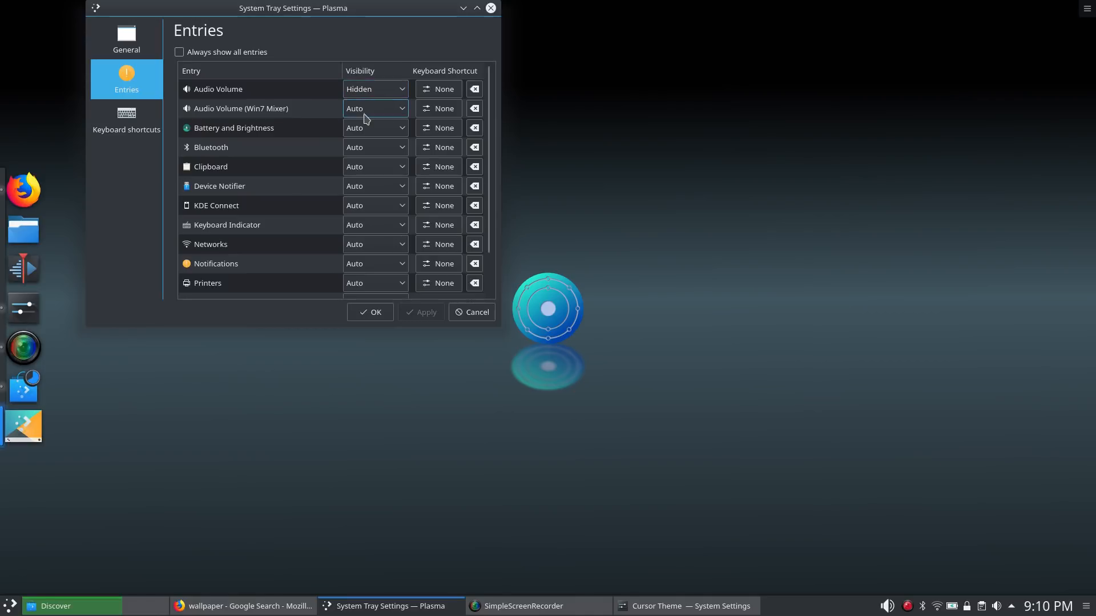
{"action": "left_click", "coordinate": [387, 109]}
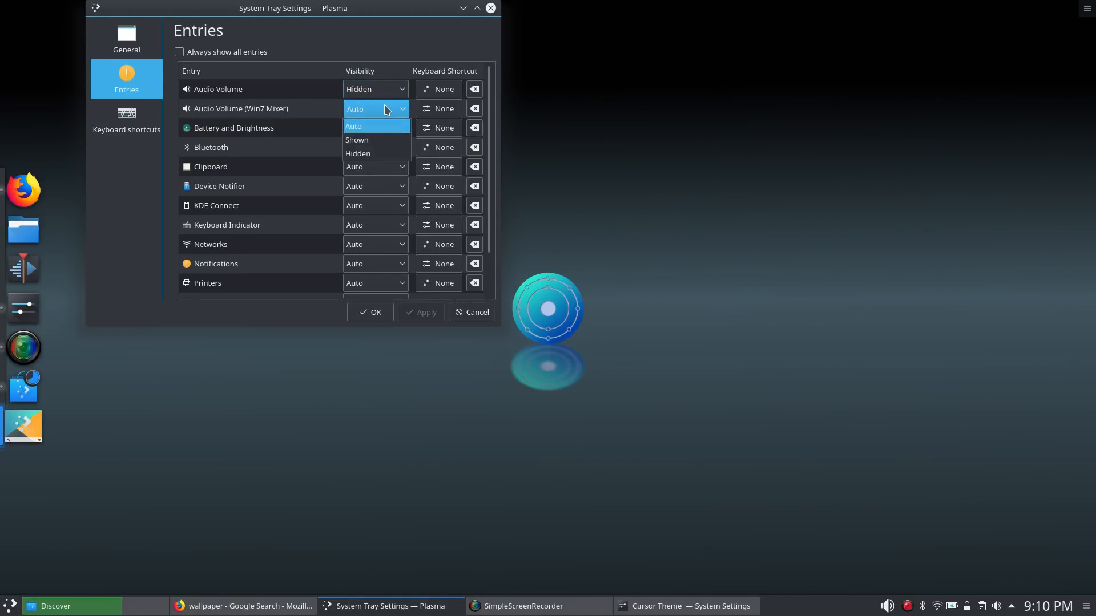
{"action": "left_click", "coordinate": [311, 117]}
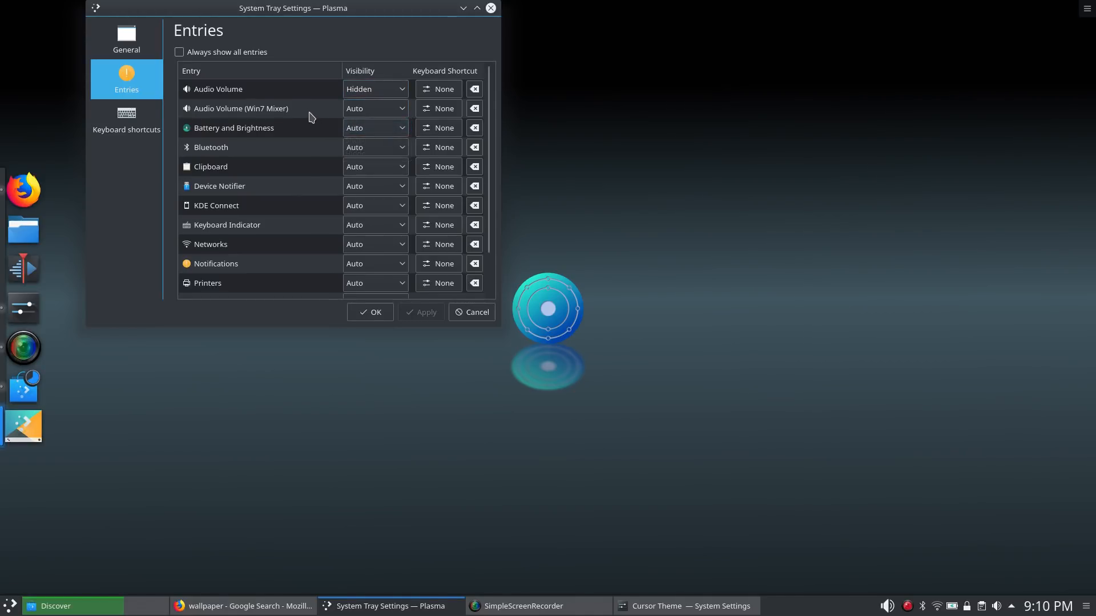
{"action": "left_click", "coordinate": [386, 110]}
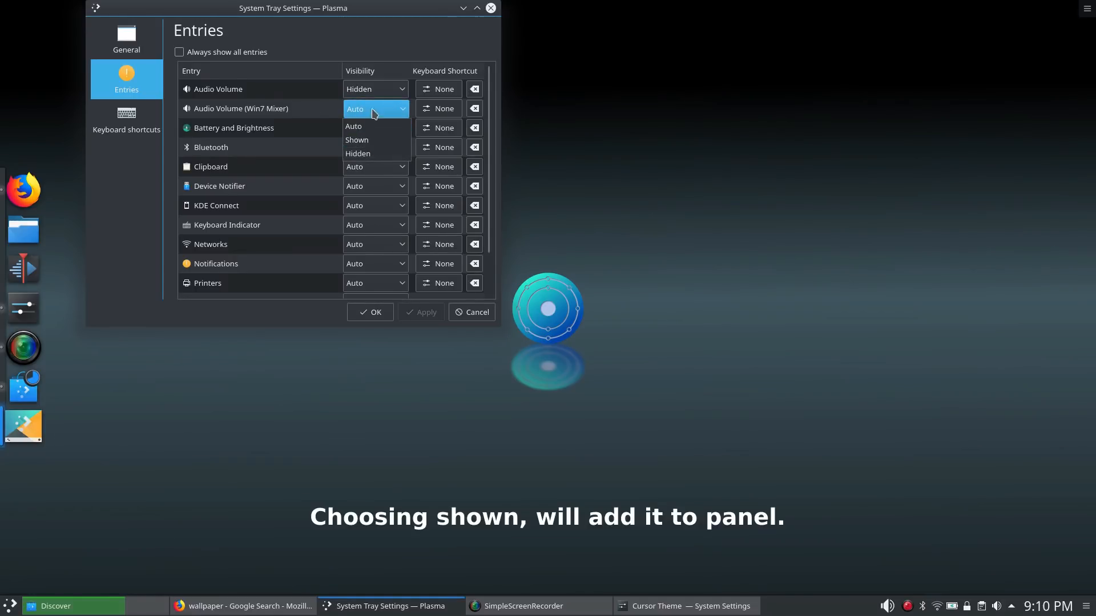
{"action": "left_click", "coordinate": [313, 40]}
{"action": "left_click", "coordinate": [490, 9]}
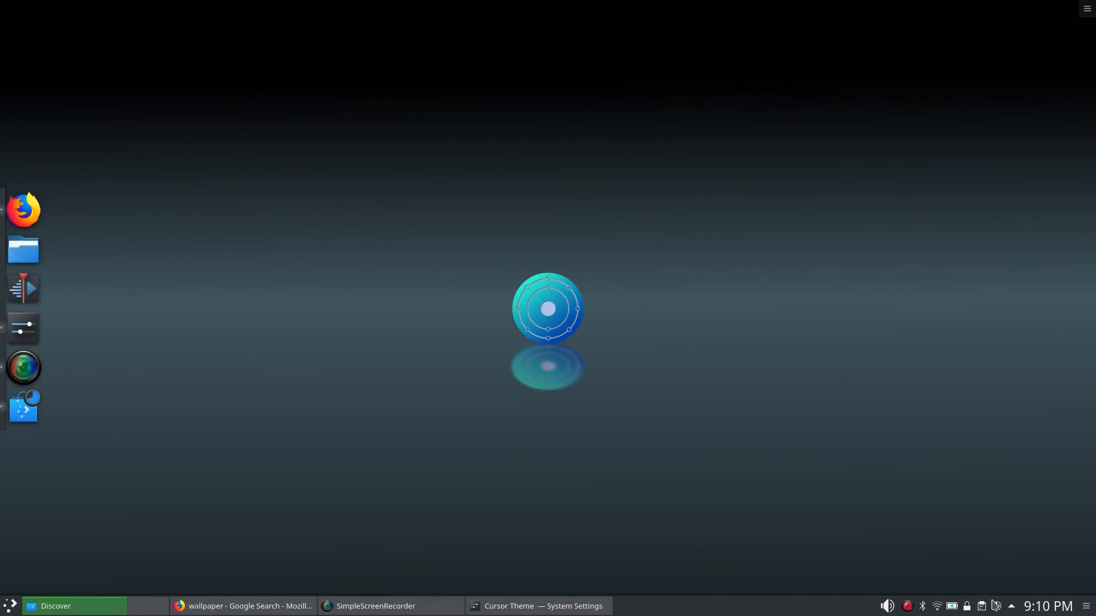
- Compare the popups and context menus of the standalone panel volume widget and the system tray volume icon
{"action": "left_click", "coordinate": [996, 607]}
{"action": "left_click", "coordinate": [996, 607]}
{"action": "left_click", "coordinate": [887, 607]}
{"action": "right_click", "coordinate": [887, 607]}
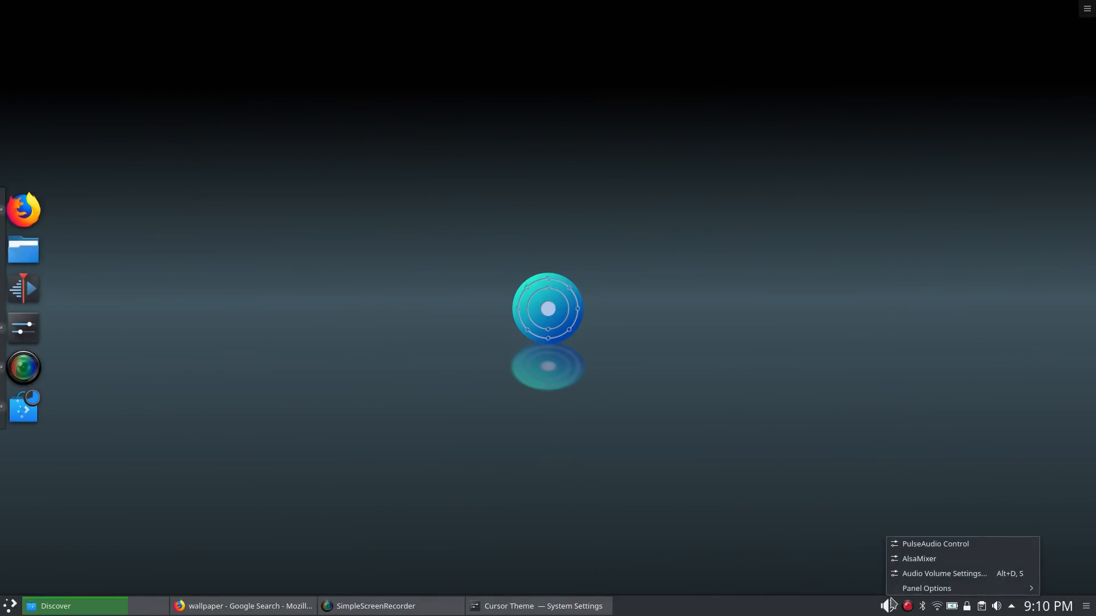
{"action": "left_click", "coordinate": [909, 489]}
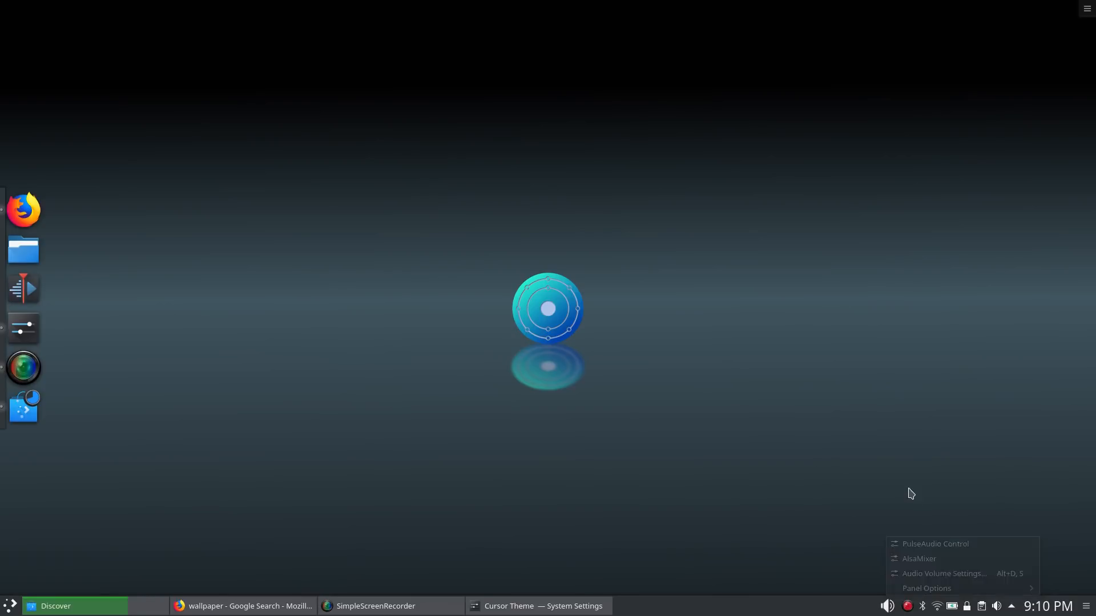
{"action": "right_click", "coordinate": [997, 607]}
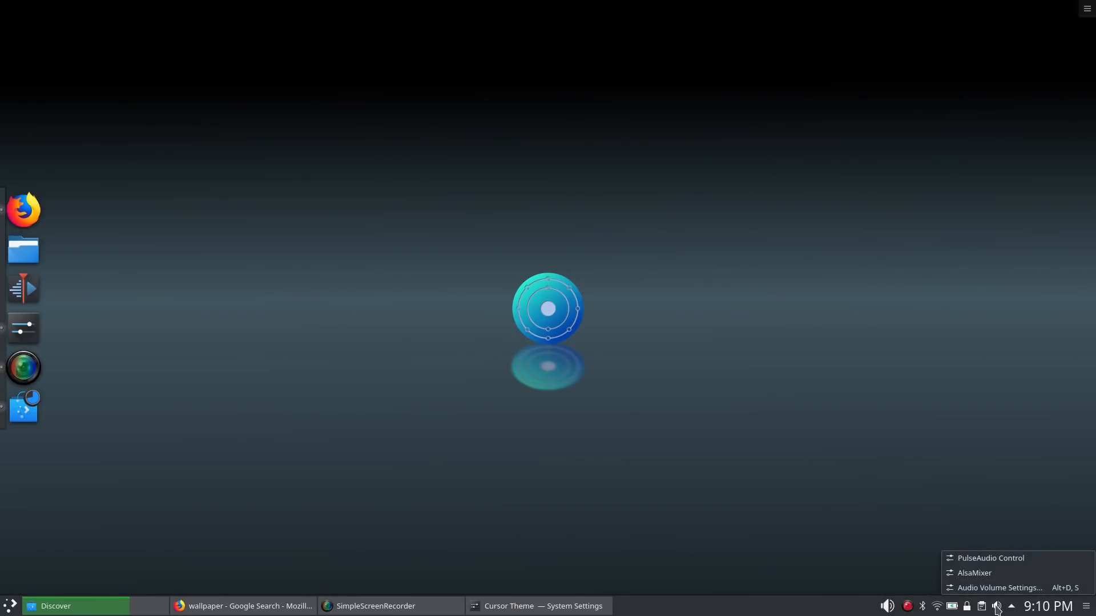
{"action": "left_click", "coordinate": [892, 457]}
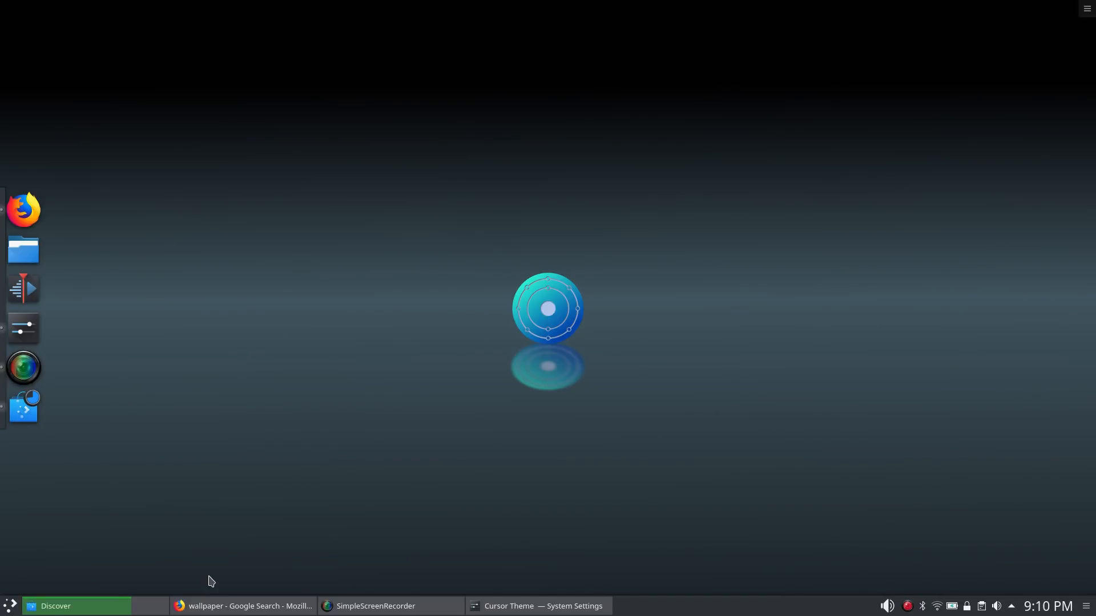
{"action": "left_click", "coordinate": [18, 610]}
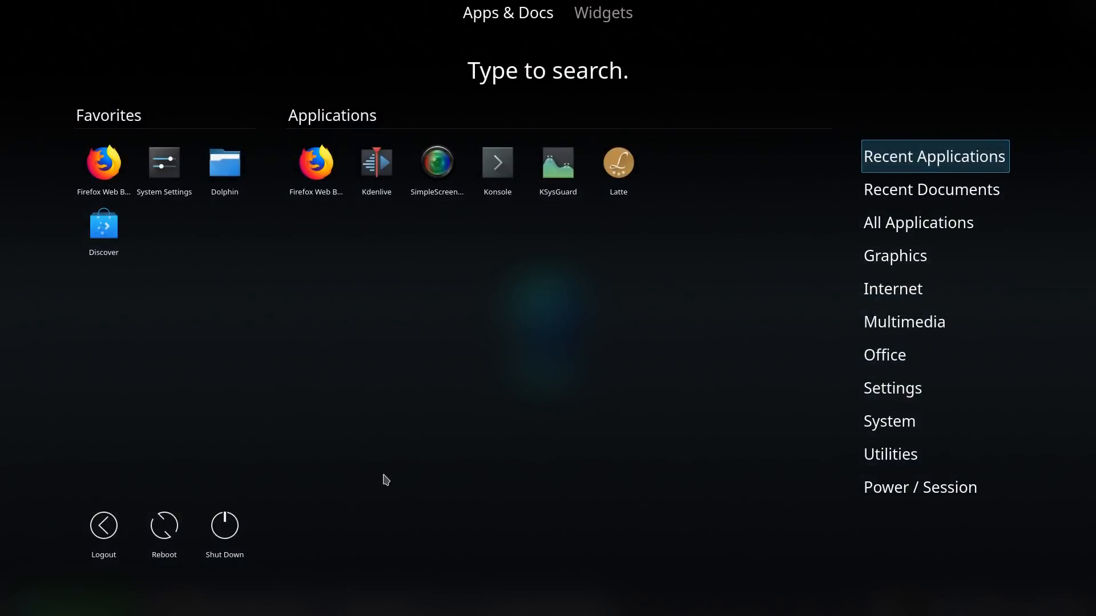
{"action": "left_click", "coordinate": [383, 477]}
{"action": "right_click", "coordinate": [891, 612]}
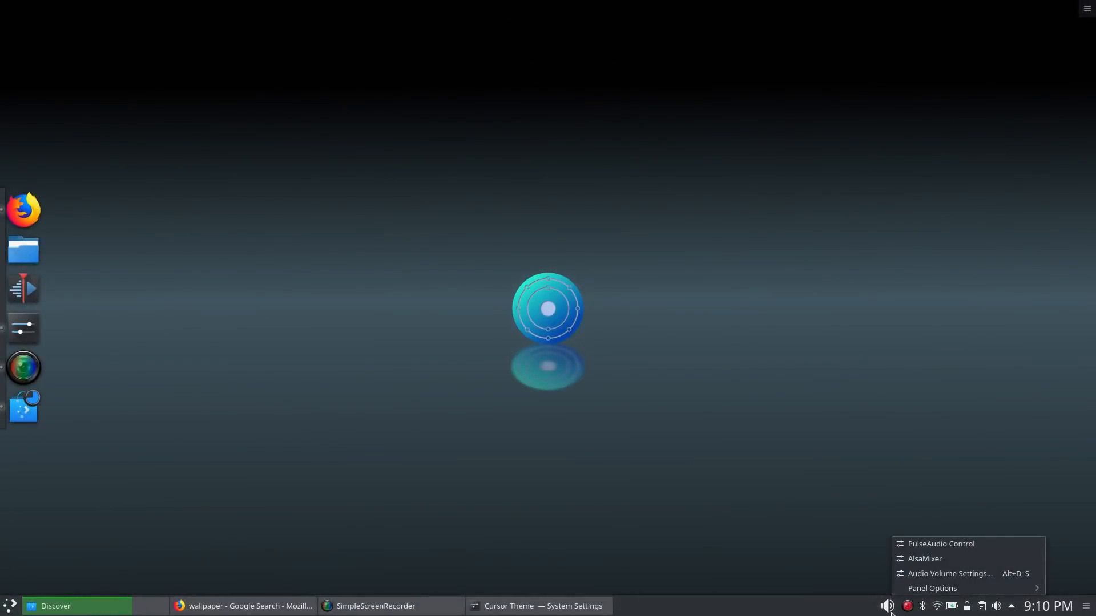
{"action": "left_click", "coordinate": [860, 558]}
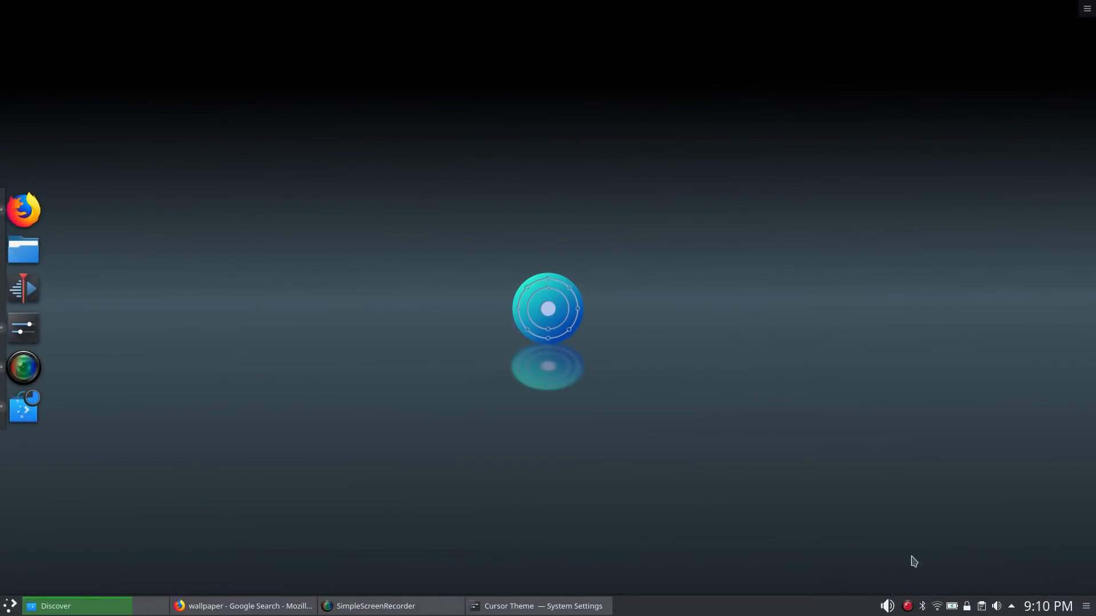
{"action": "left_click", "coordinate": [1010, 608]}
{"action": "right_click", "coordinate": [1010, 610]}
{"action": "left_click", "coordinate": [998, 571]}
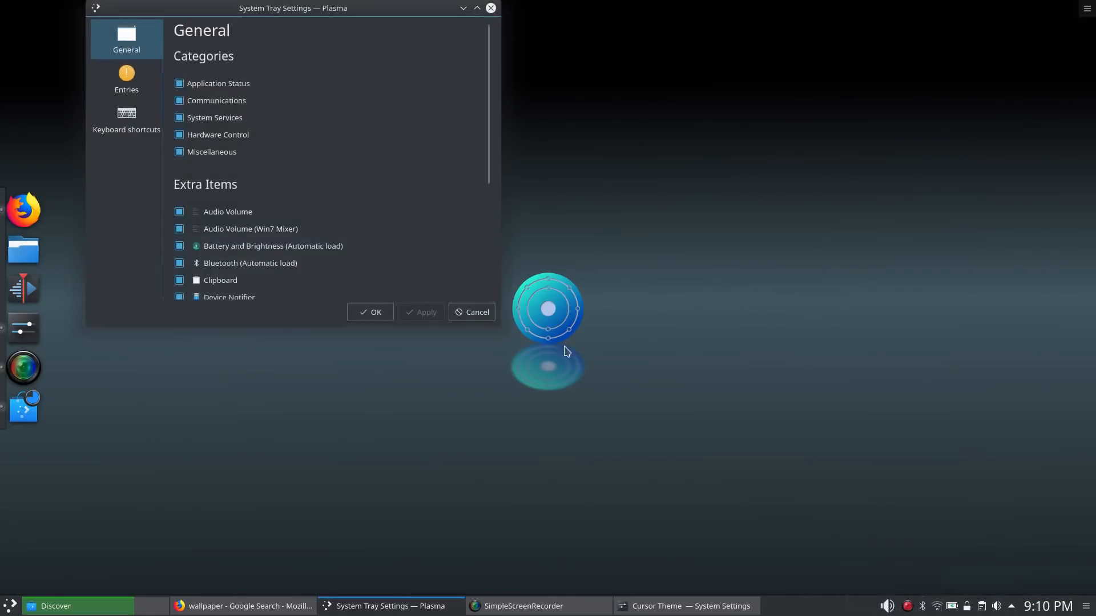
{"action": "left_click", "coordinate": [132, 84]}
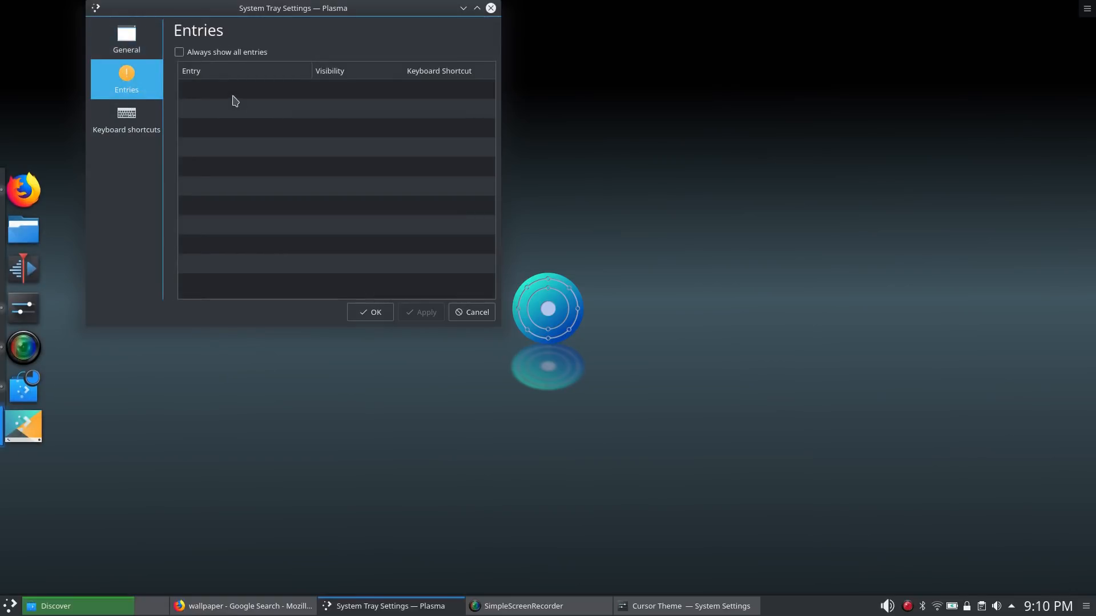
{"action": "left_click", "coordinate": [476, 312]}
- Set the Audio Volume (Win7 Mixer) entry's visibility to Hidden in the System Tray Settings, apply it and close the settings
{"action": "right_click", "coordinate": [1011, 610]}
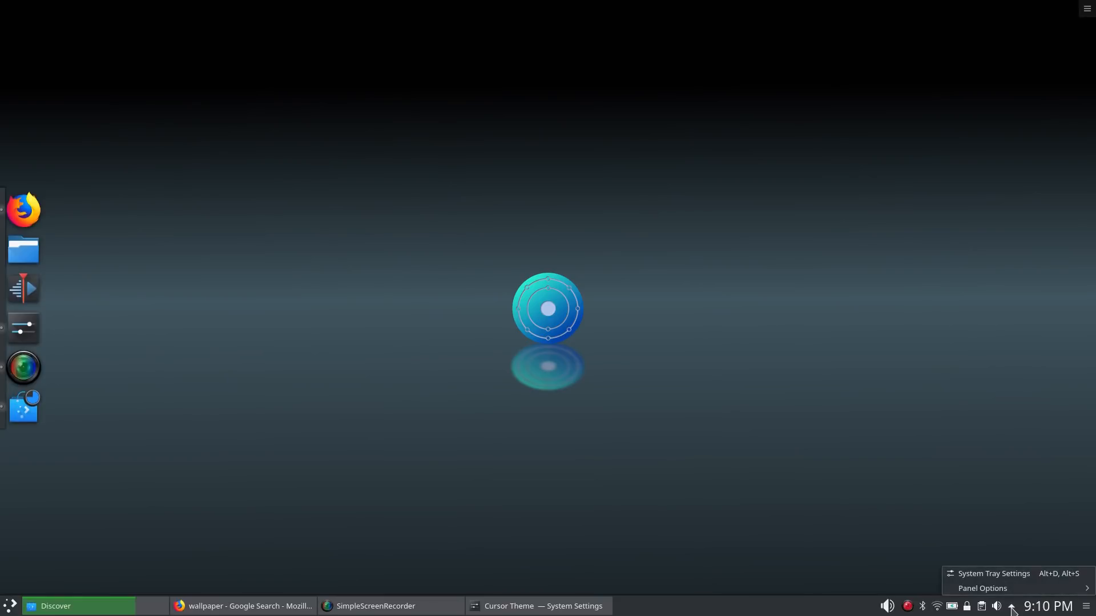
{"action": "left_click", "coordinate": [996, 574]}
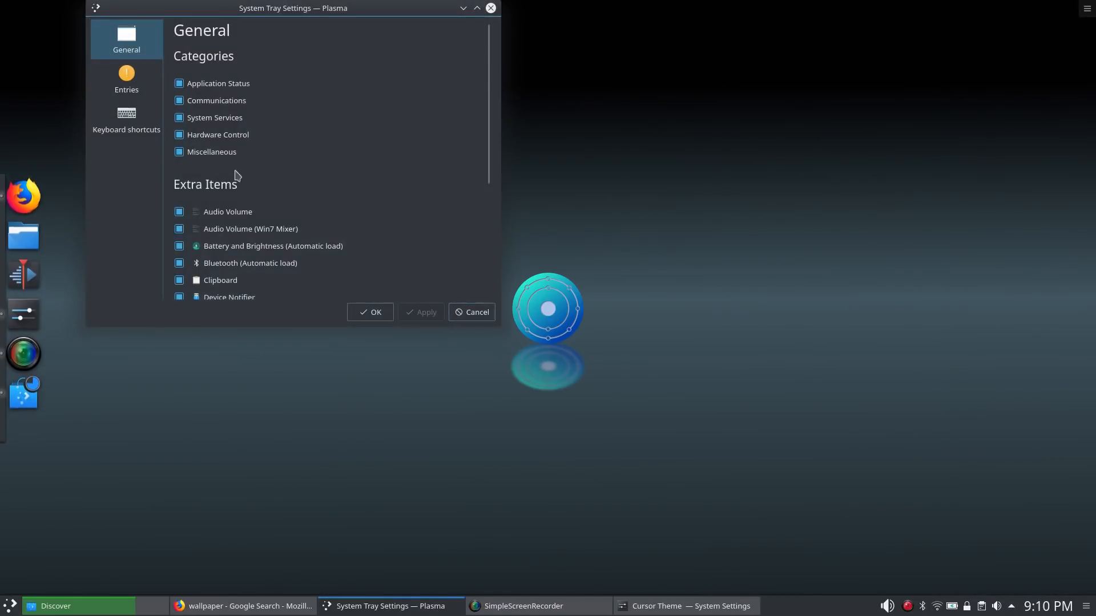
{"action": "left_click", "coordinate": [126, 79]}
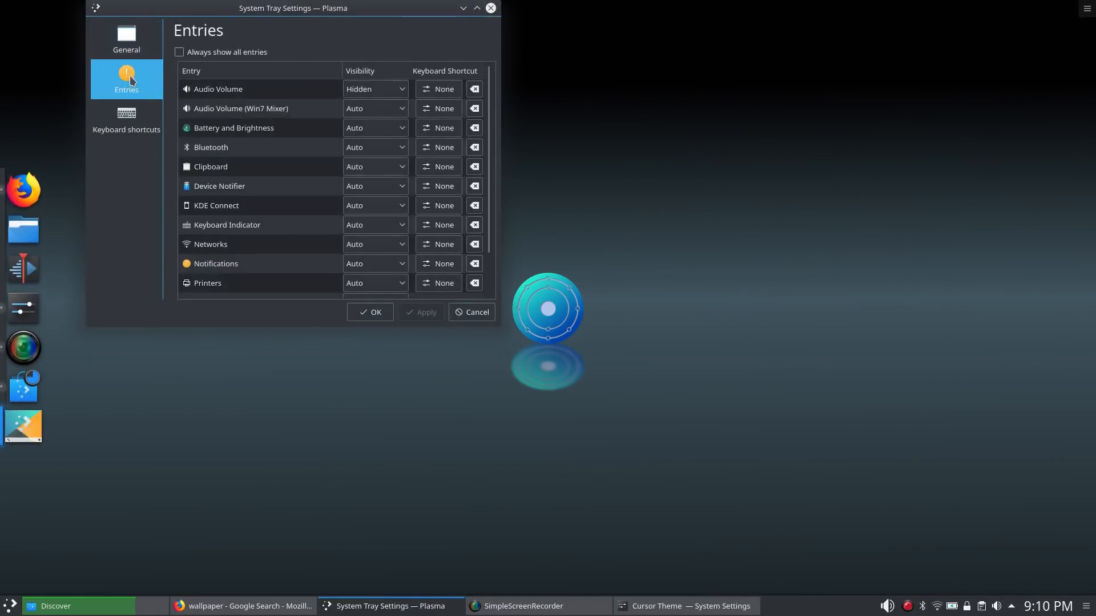
{"action": "left_click", "coordinate": [407, 113]}
{"action": "left_click", "coordinate": [378, 153]}
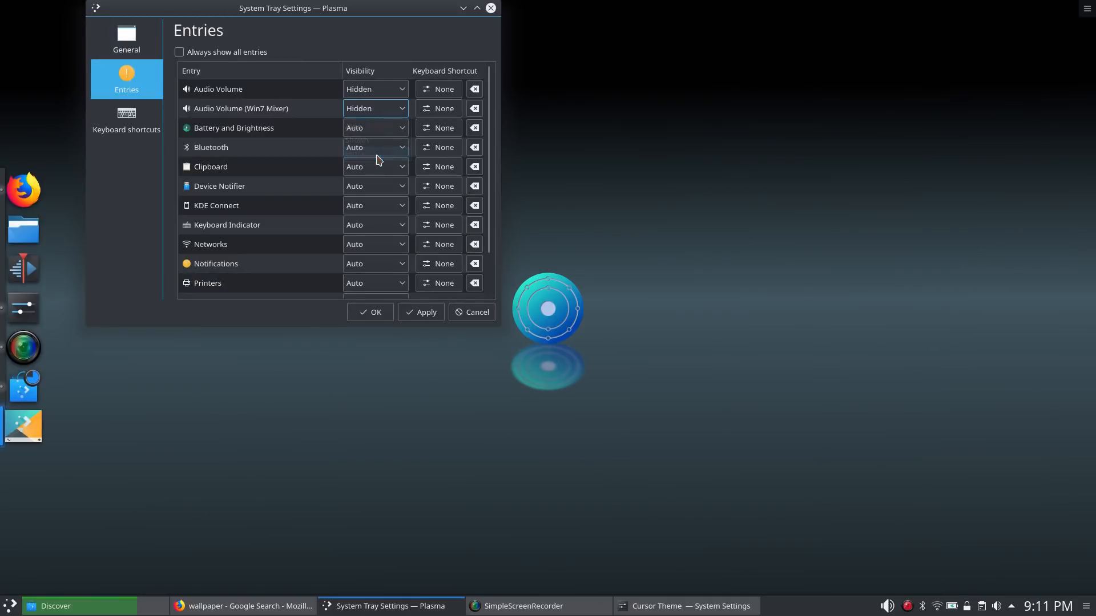
{"action": "left_click", "coordinate": [433, 316]}
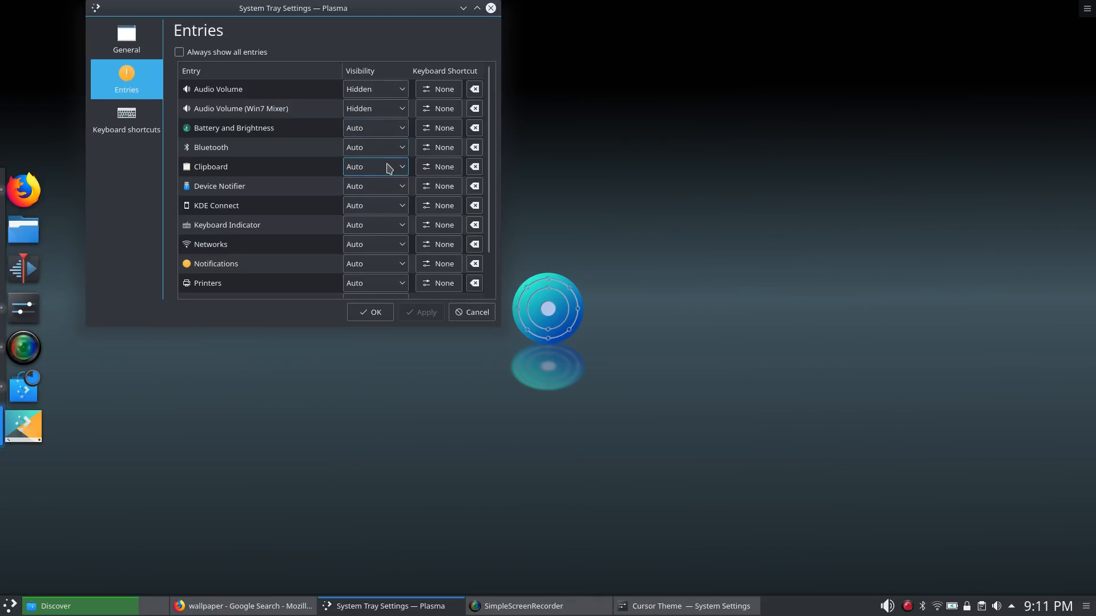
{"action": "left_click", "coordinate": [373, 312]}
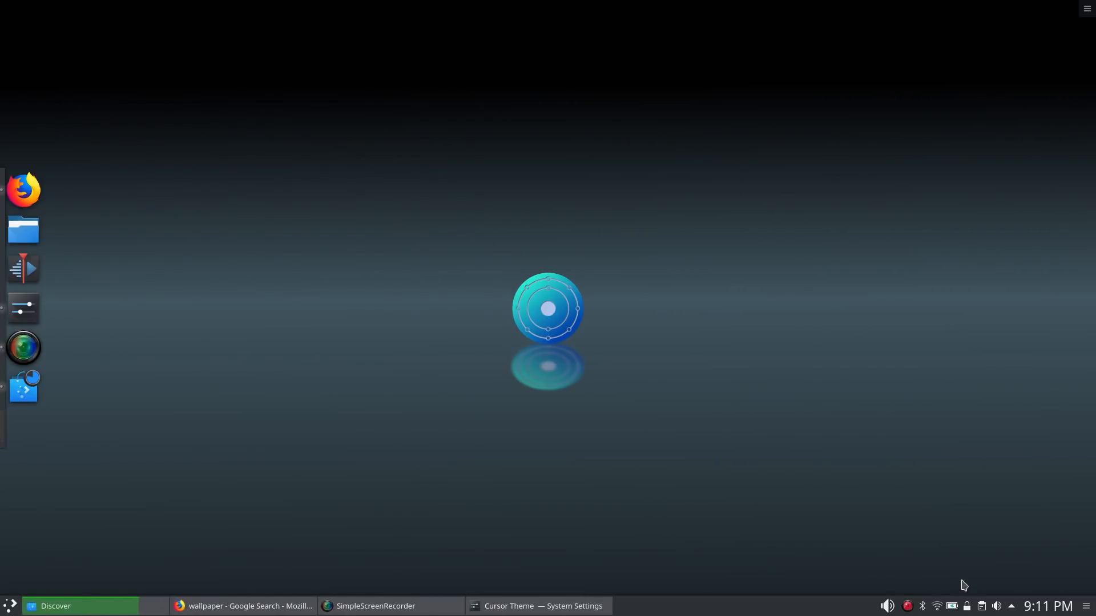
- Check the mixer popups of the system tray volume icon and the standalone panel volume widget
{"action": "left_click", "coordinate": [997, 606]}
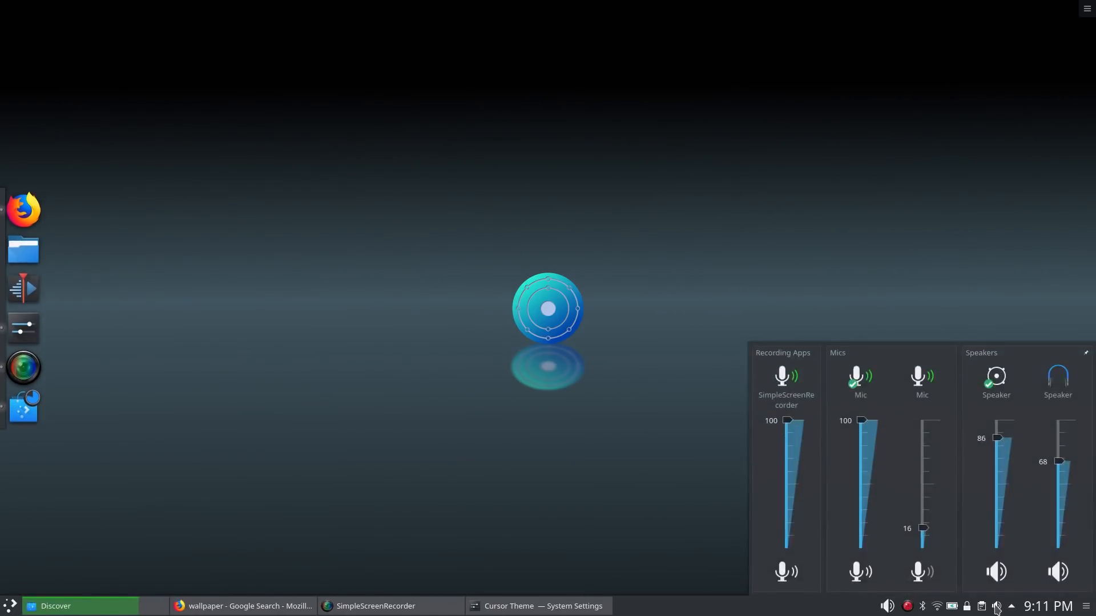
{"action": "left_click", "coordinate": [888, 607]}
{"action": "left_click", "coordinate": [889, 606]}
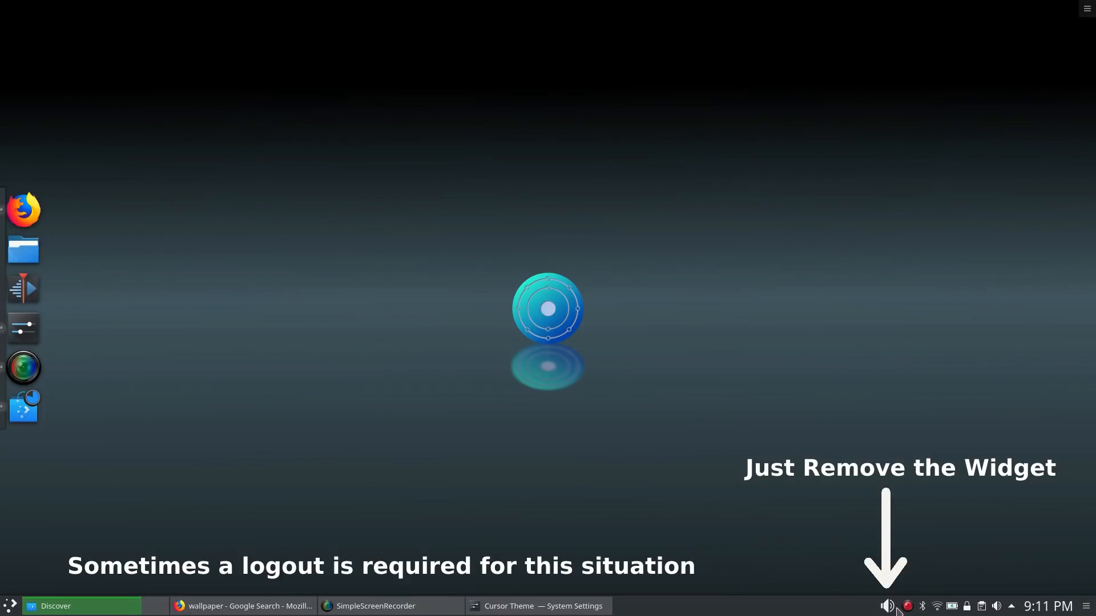
- Recheck the system tray volume mixer, close it, and check the standalone panel volume widget once more
{"action": "left_click", "coordinate": [996, 608]}
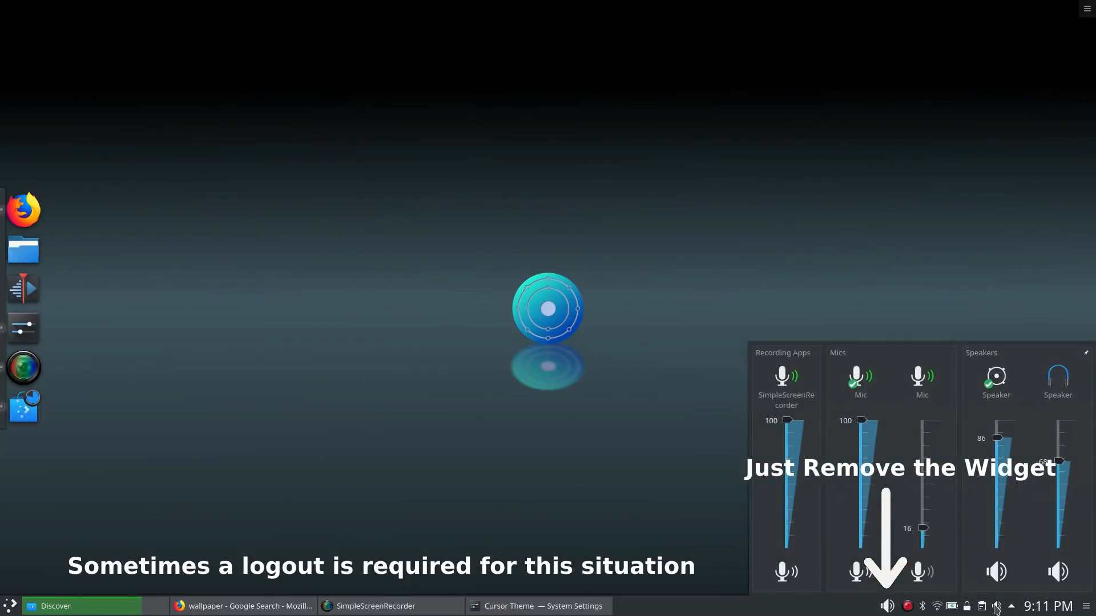
{"action": "left_click", "coordinate": [996, 610]}
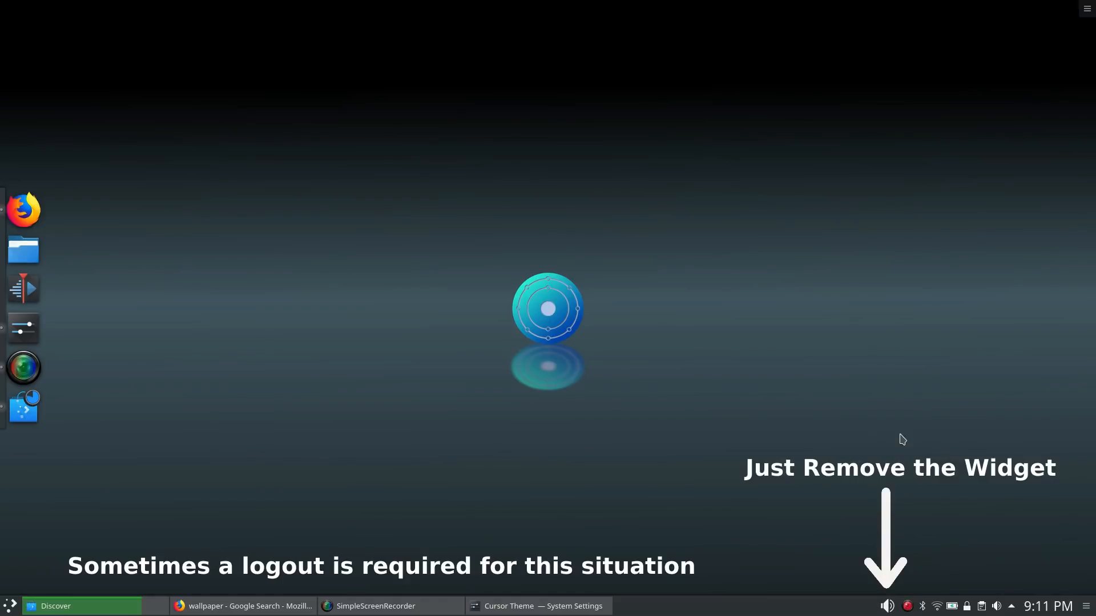
{"action": "left_click", "coordinate": [889, 609]}
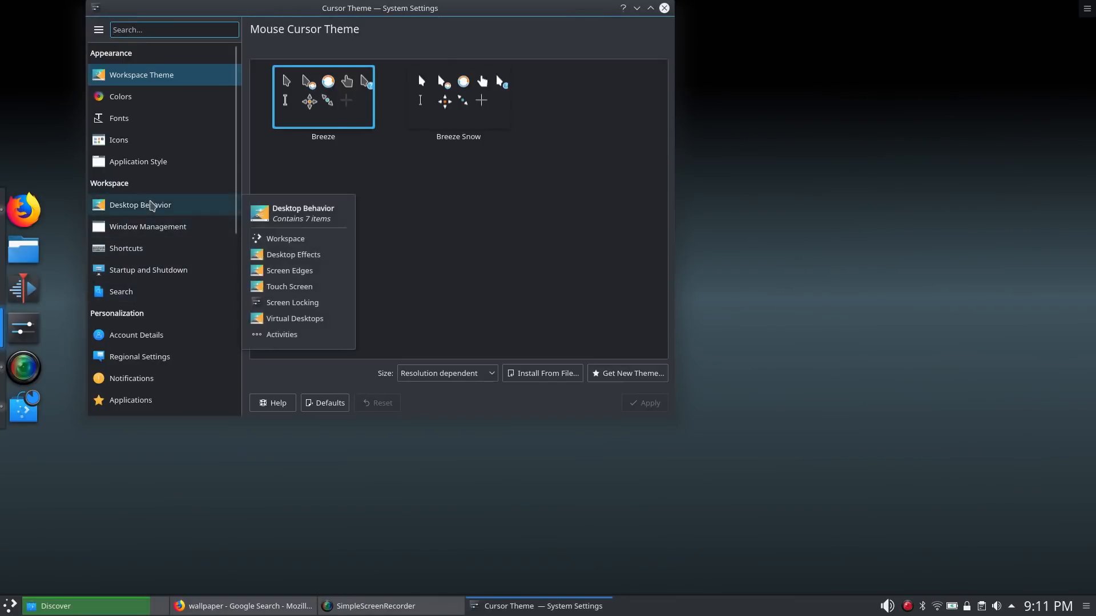
- Look through the Desktop Behavior sections and preview the Appearance categories in System Settings, returning to Desktop Behavior
{"action": "left_click", "coordinate": [146, 206]}
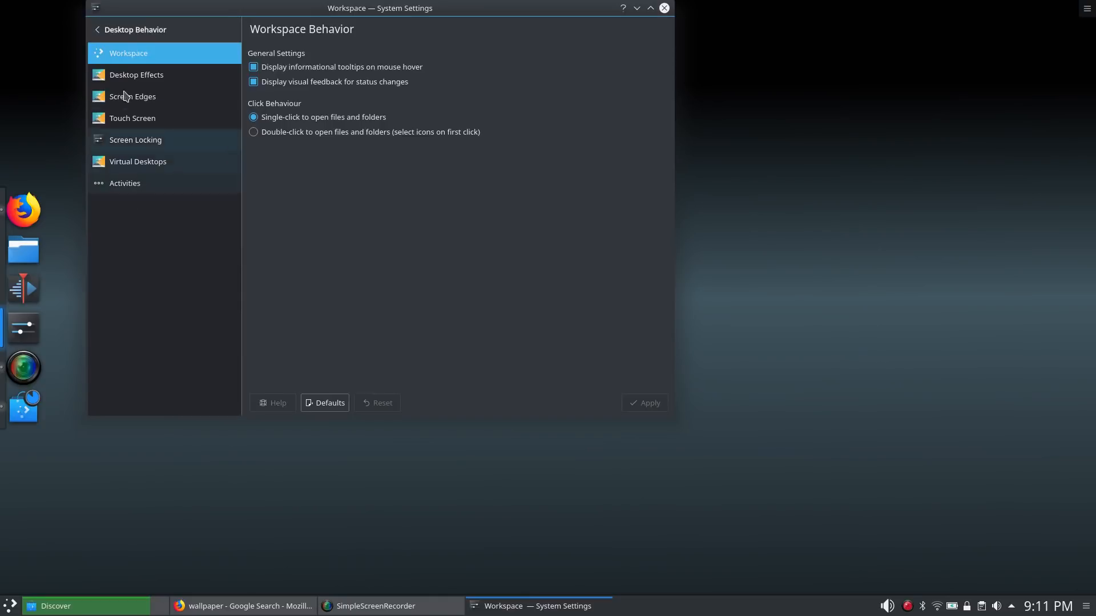
{"action": "left_click", "coordinate": [109, 37]}
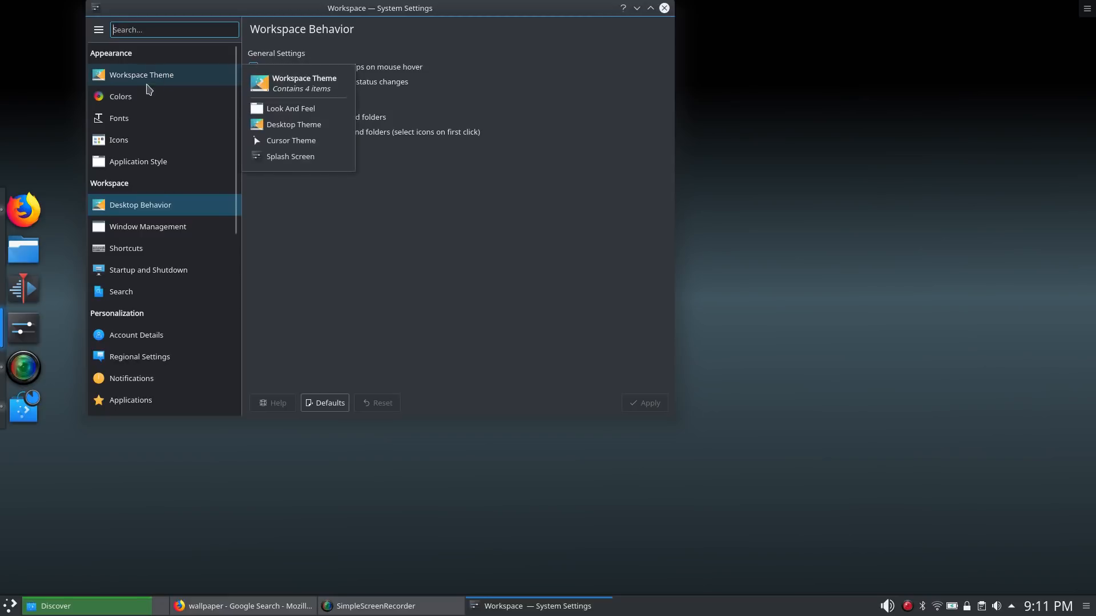
{"action": "mouse_move", "coordinate": [124, 127]}
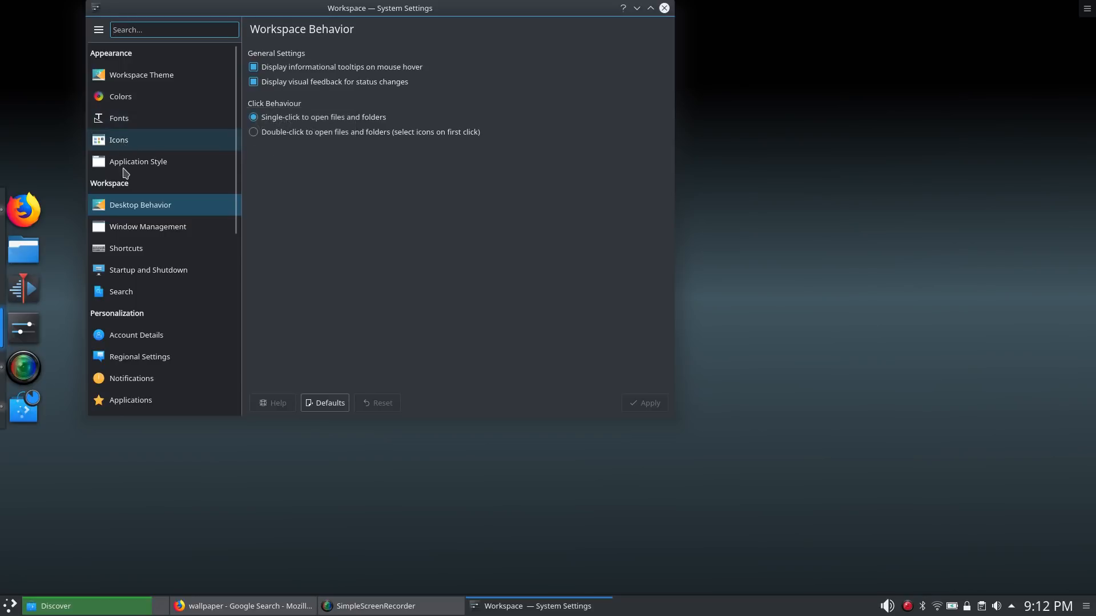
{"action": "mouse_move", "coordinate": [132, 169]}
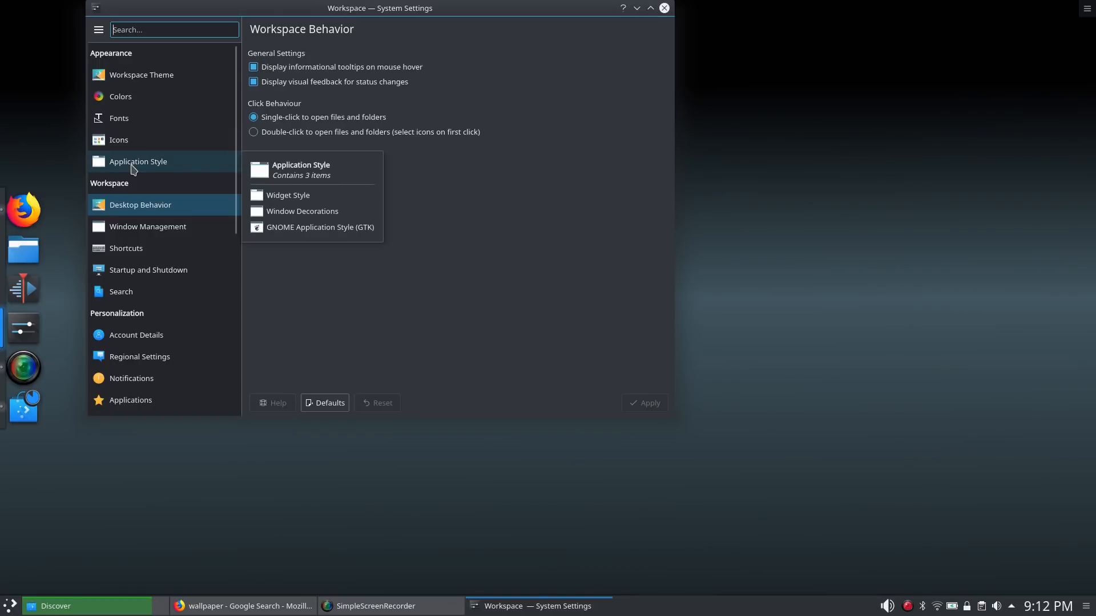
{"action": "mouse_move", "coordinate": [137, 213]}
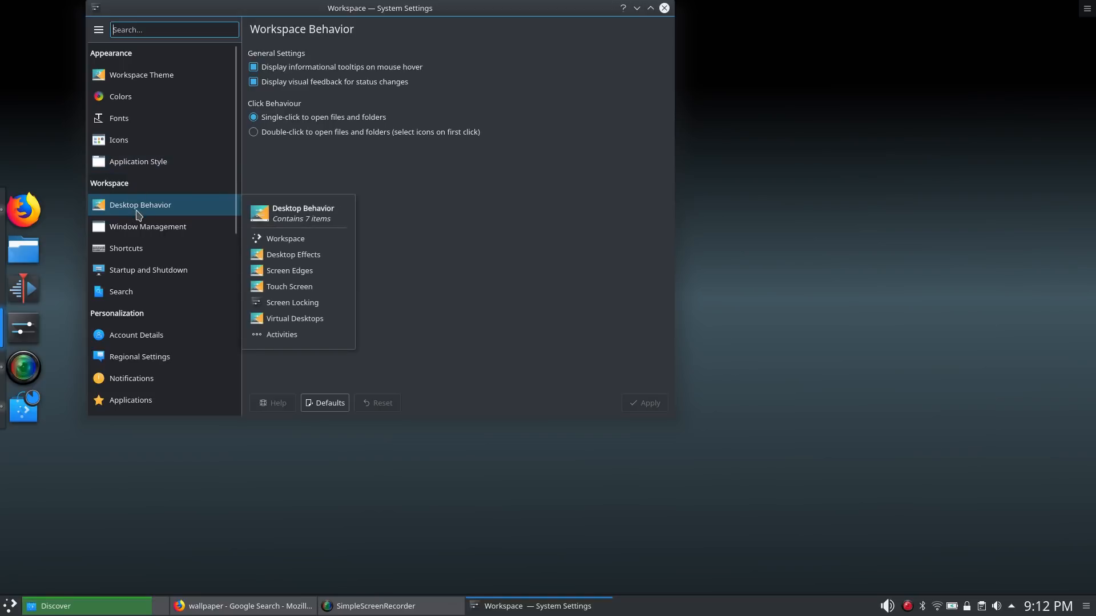
{"action": "left_click", "coordinate": [141, 215]}
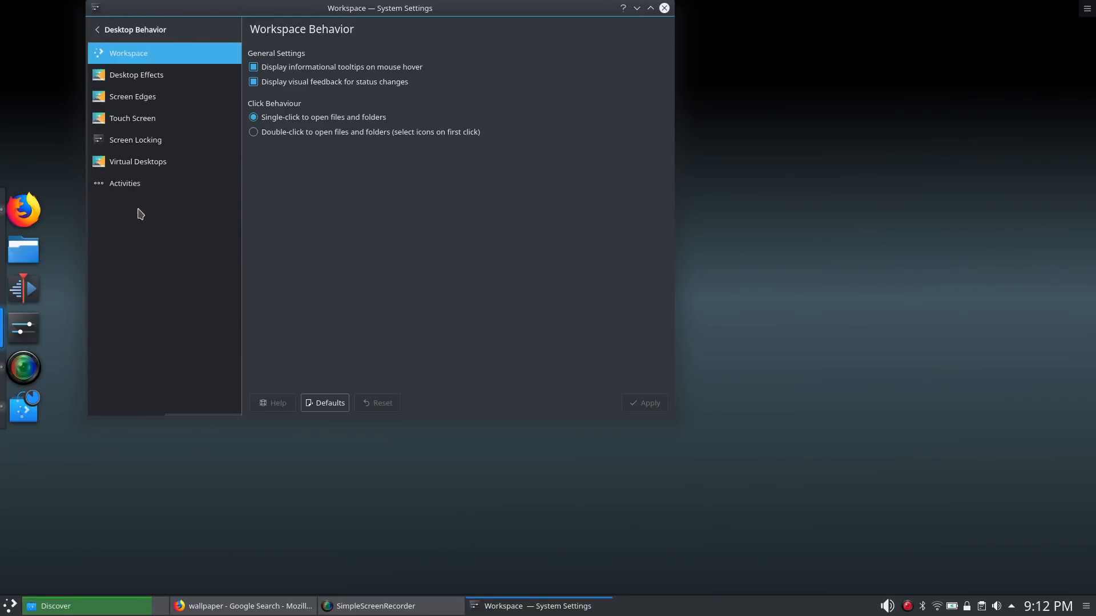
- Examine the available Desktop Effects, from the Accessibility group through the Window Management group
{"action": "left_click", "coordinate": [136, 75]}
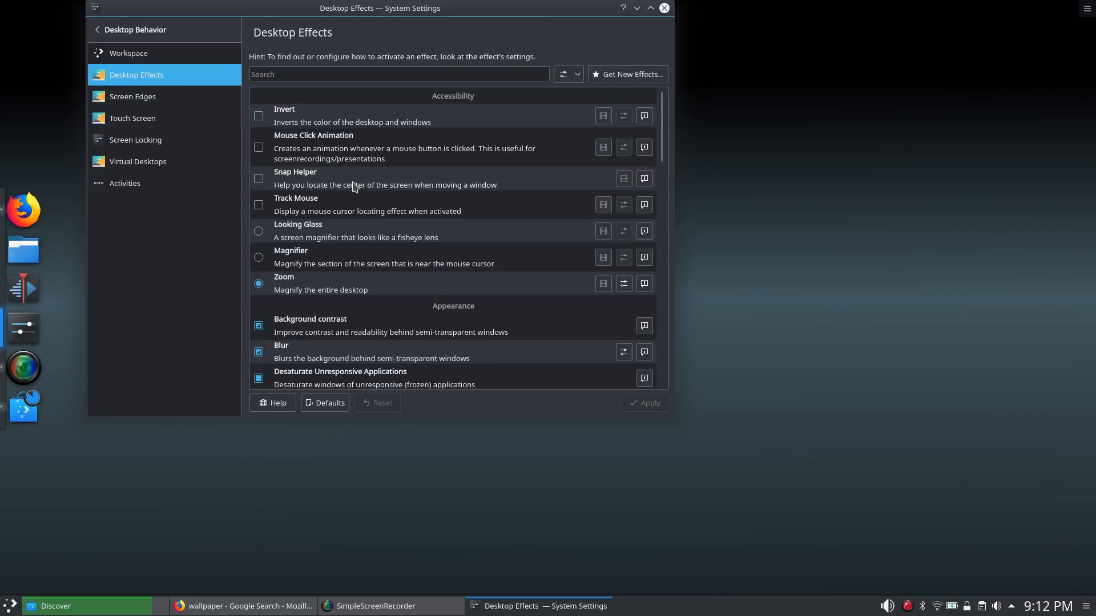
{"action": "scroll", "coordinate": [356, 190], "scroll_direction": "down", "scroll_amount": 1}
{"action": "scroll", "coordinate": [314, 194], "scroll_direction": "down", "scroll_amount": 2}
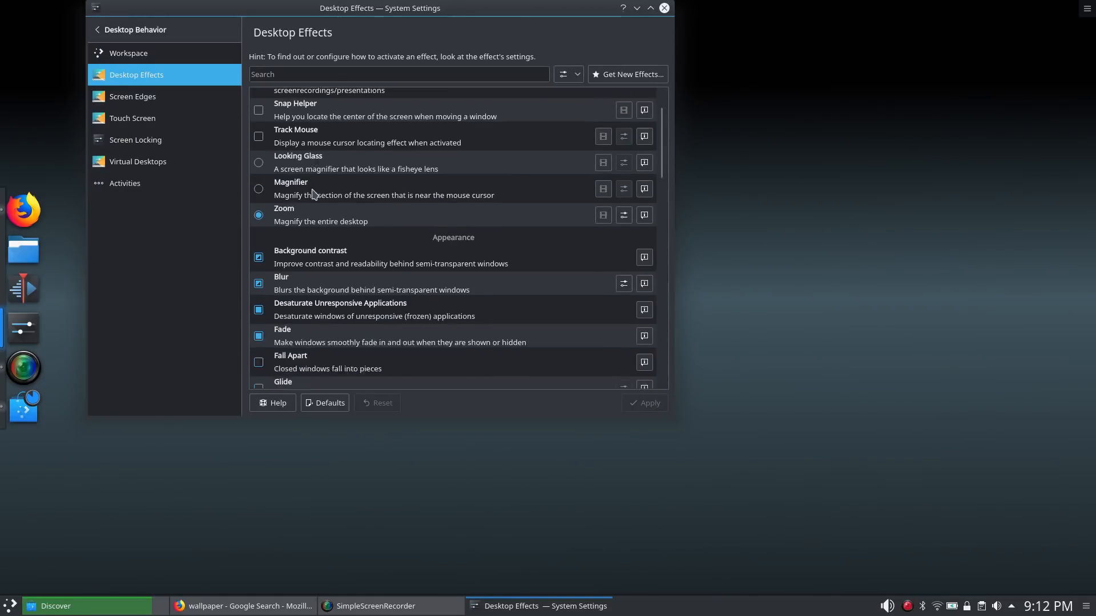
{"action": "scroll", "coordinate": [335, 242], "scroll_direction": "down", "scroll_amount": 1}
{"action": "scroll", "coordinate": [336, 242], "scroll_direction": "down", "scroll_amount": 3}
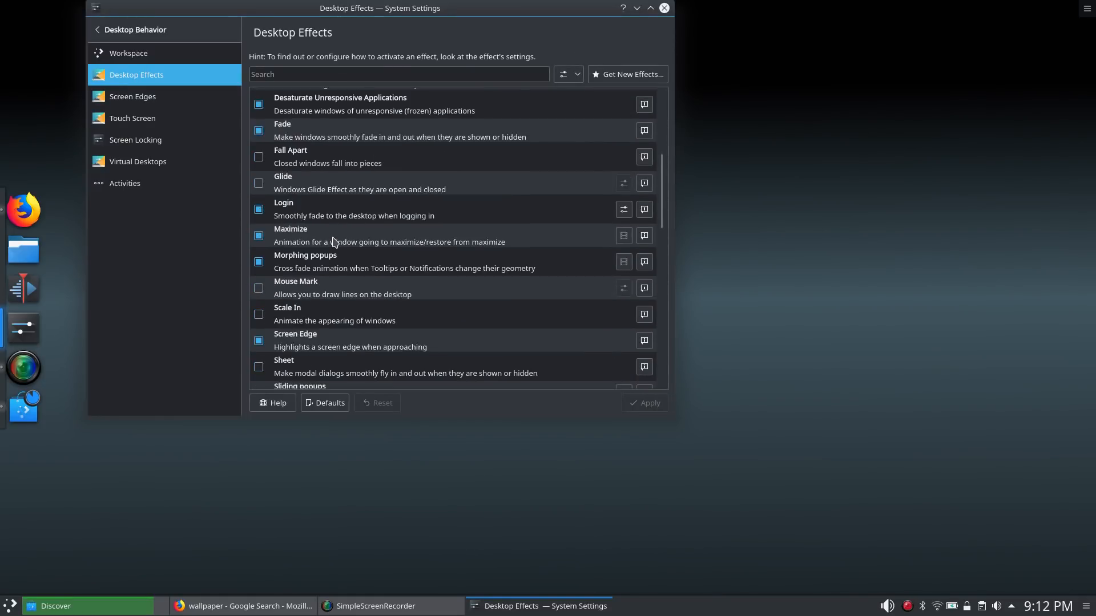
{"action": "scroll", "coordinate": [335, 242], "scroll_direction": "down", "scroll_amount": 2}
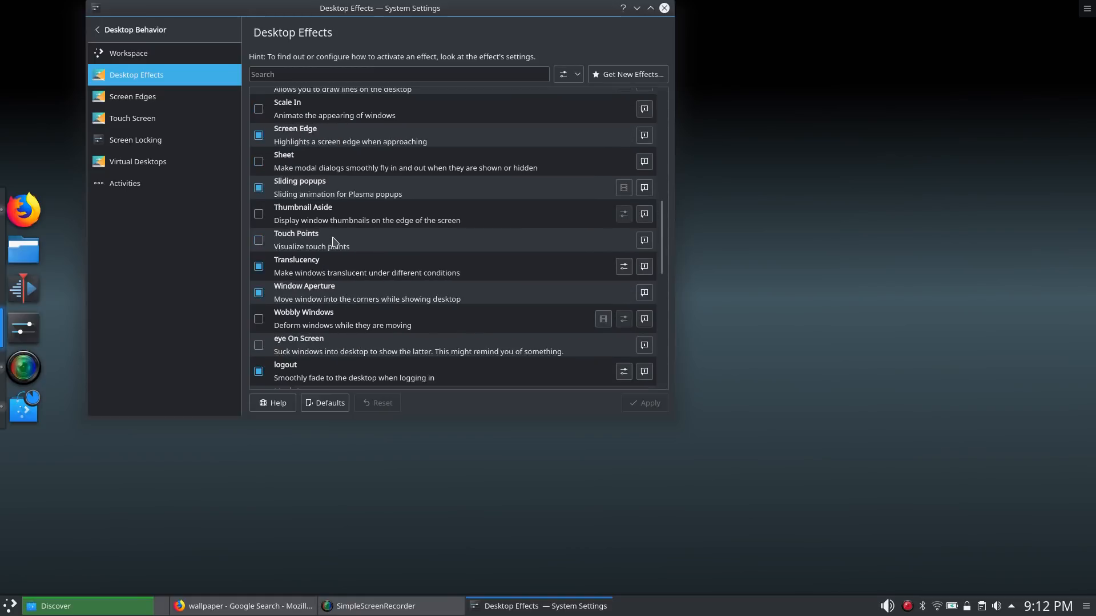
{"action": "scroll", "coordinate": [314, 280], "scroll_direction": "down", "scroll_amount": 1}
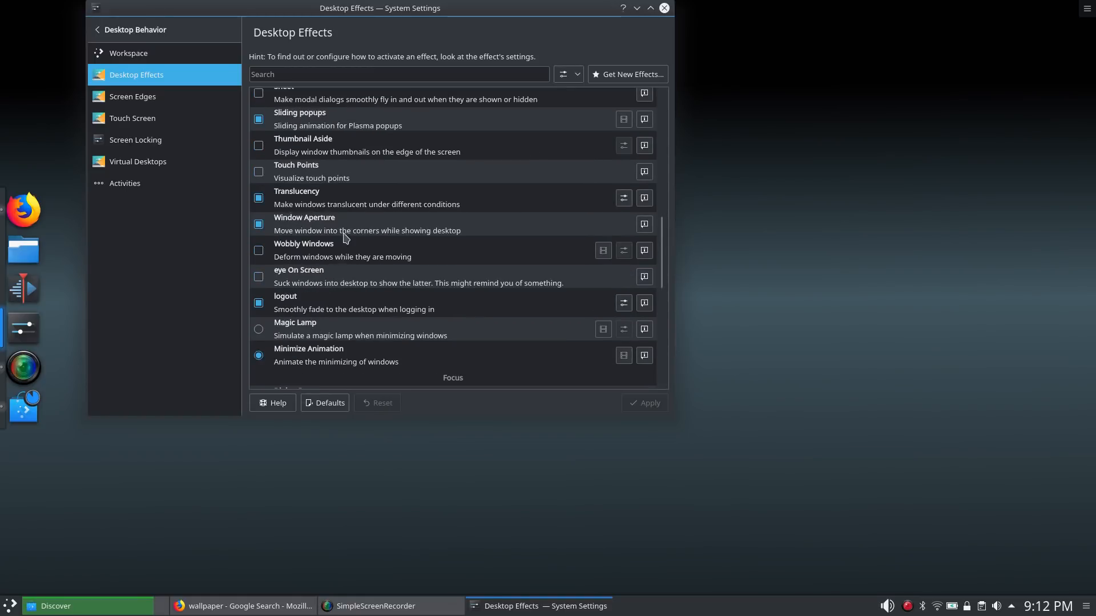
{"action": "scroll", "coordinate": [320, 285], "scroll_direction": "down", "scroll_amount": 1}
{"action": "scroll", "coordinate": [334, 262], "scroll_direction": "down", "scroll_amount": 1}
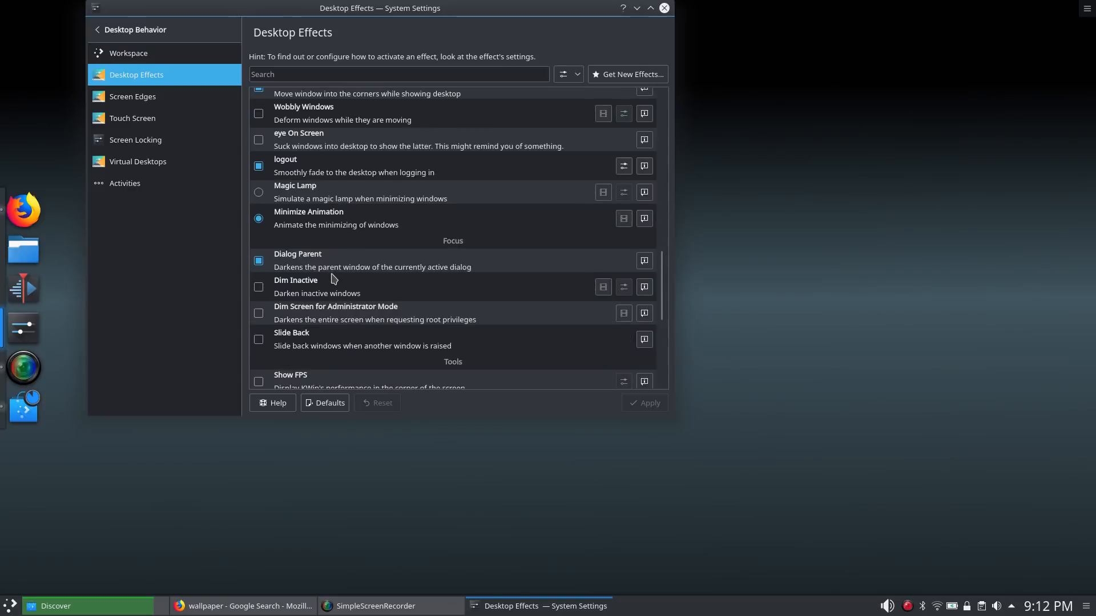
{"action": "scroll", "coordinate": [334, 278], "scroll_direction": "down", "scroll_amount": 4}
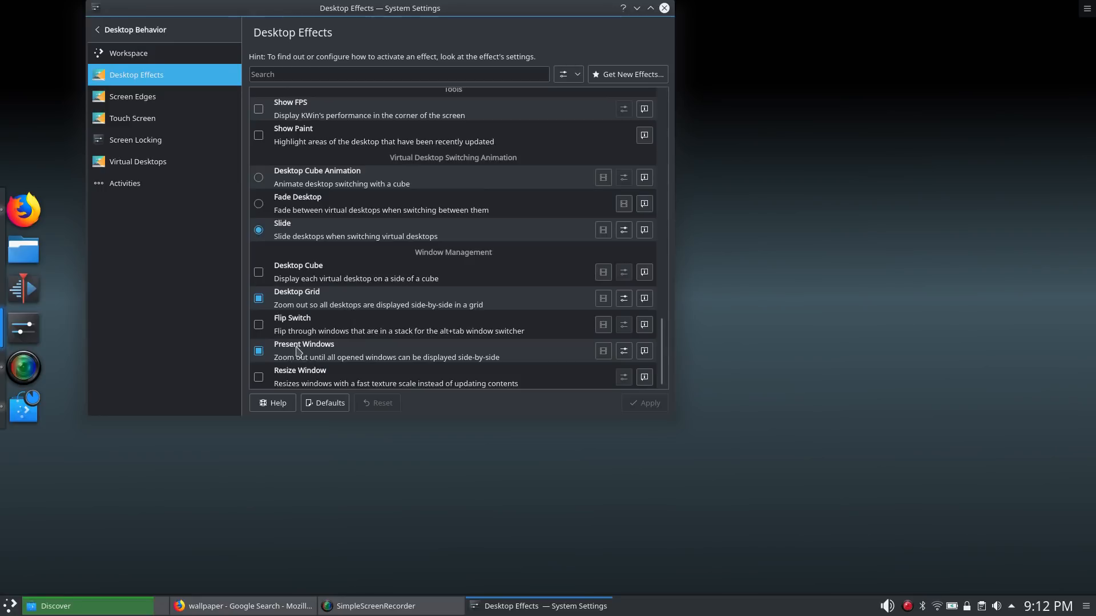
- Use the upper-left corner's Present Windows overview to switch to Firefox and back to the Desktop Effects settings
{"action": "mouse_move", "coordinate": [2, 3]}
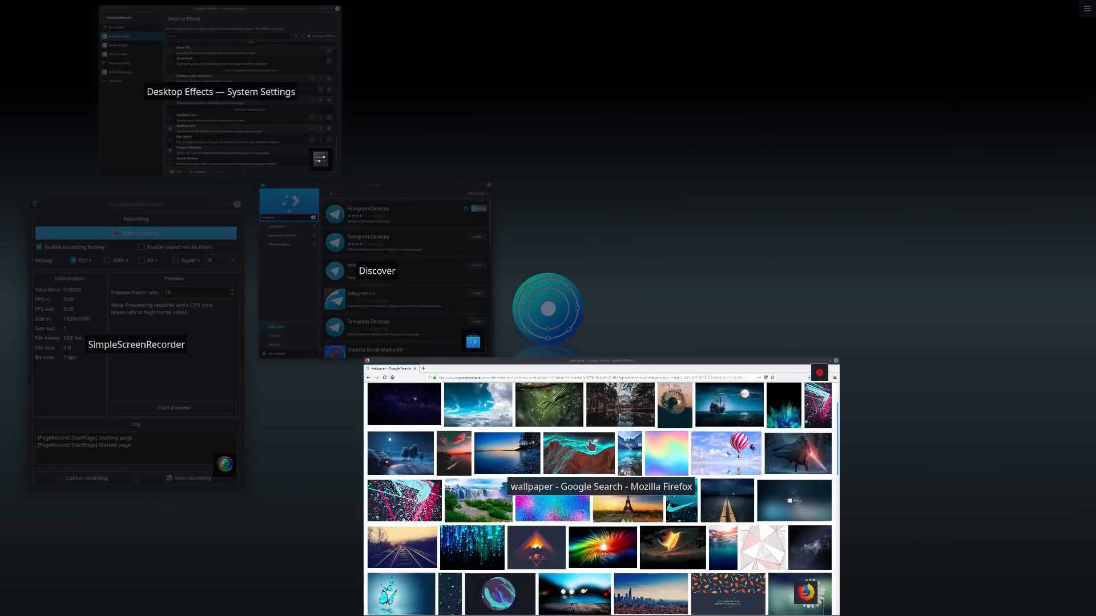
{"action": "left_click", "coordinate": [591, 445]}
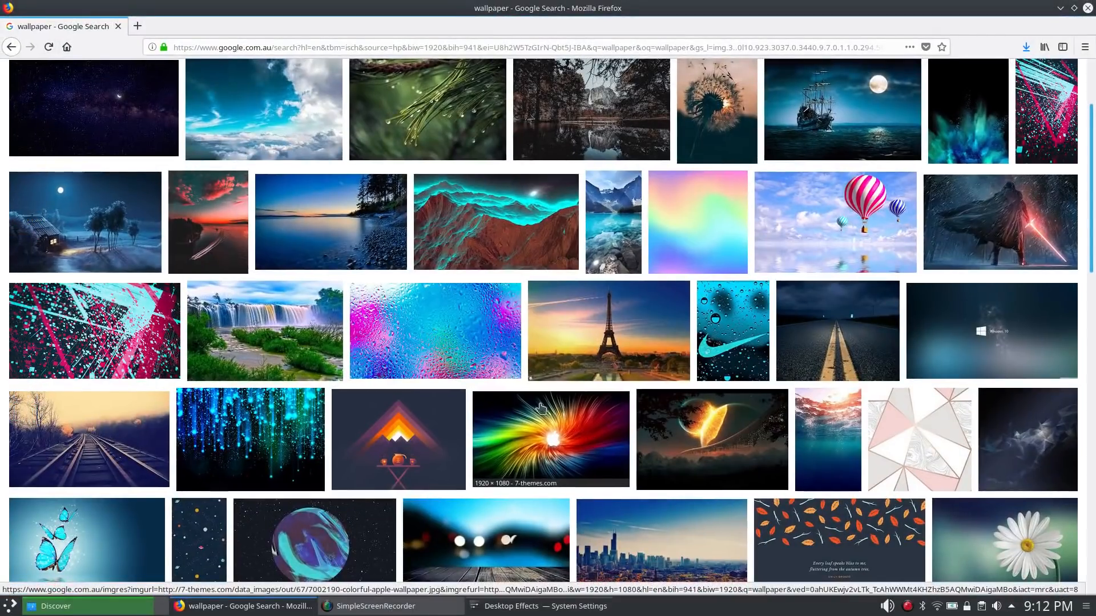
{"action": "mouse_move", "coordinate": [2, 3]}
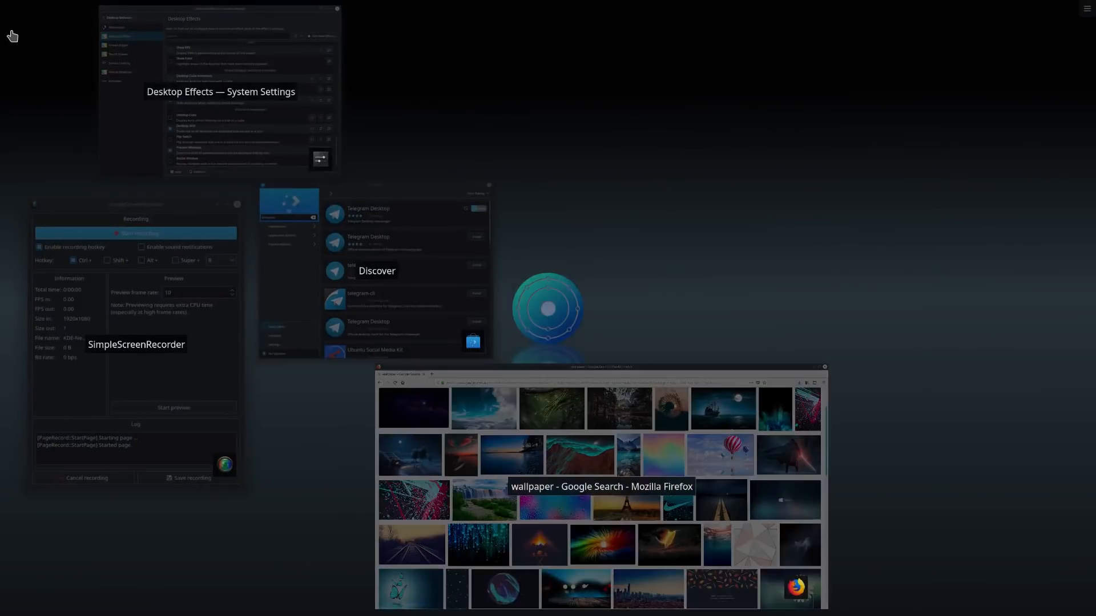
{"action": "left_click", "coordinate": [180, 78]}
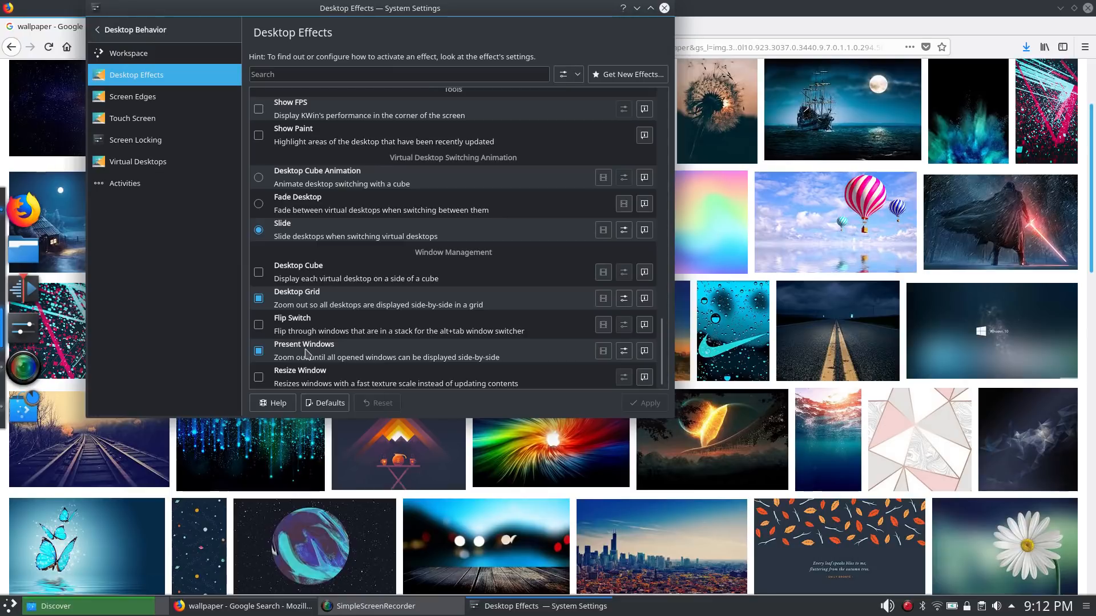
- Set the upper-left screen corner's action to Desktop Grid in Screen Edges, apply it and try out the corner
{"action": "left_click", "coordinate": [129, 97]}
{"action": "left_click", "coordinate": [301, 89]}
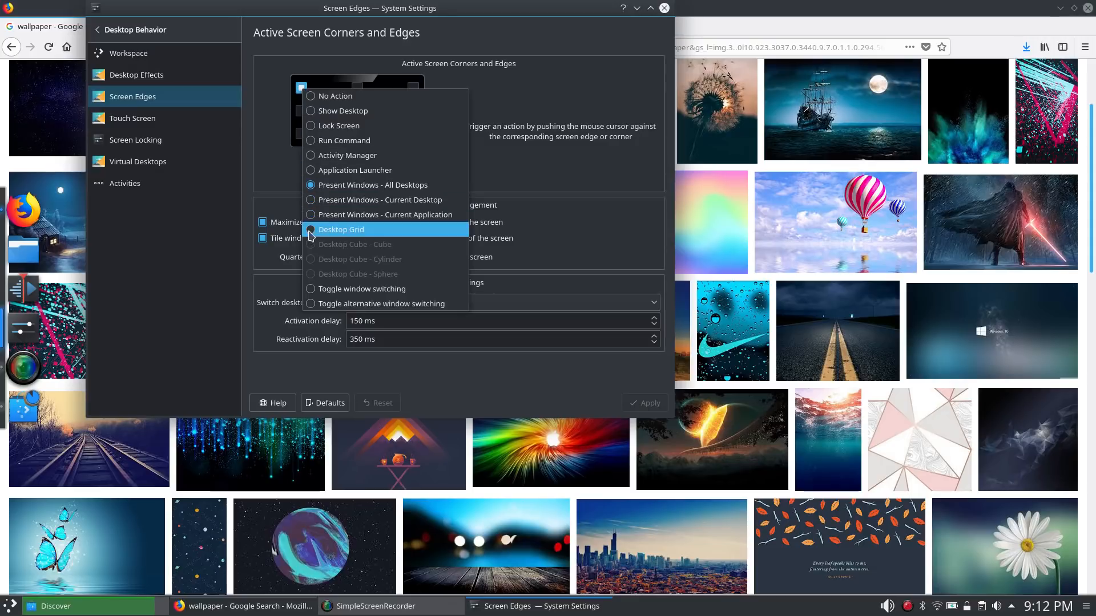
{"action": "left_click", "coordinate": [313, 230]}
{"action": "left_click", "coordinate": [644, 403]}
{"action": "mouse_move", "coordinate": [1, 1]}
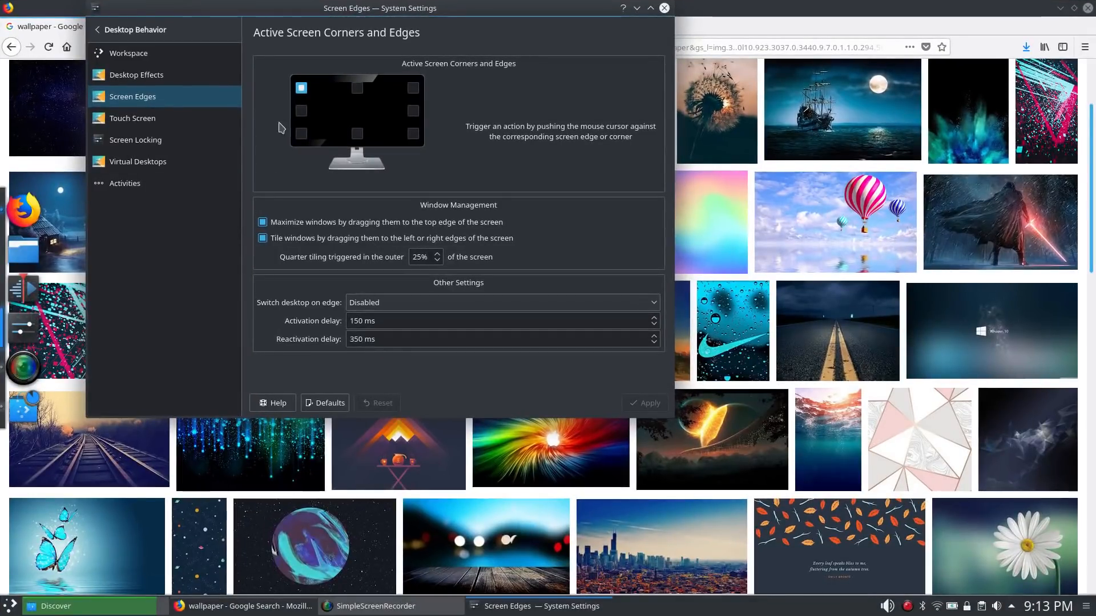
- Set the upper-left corner's action to Present Windows - All Desktops, test it and return to the Screen Edges settings
{"action": "left_click", "coordinate": [300, 87]}
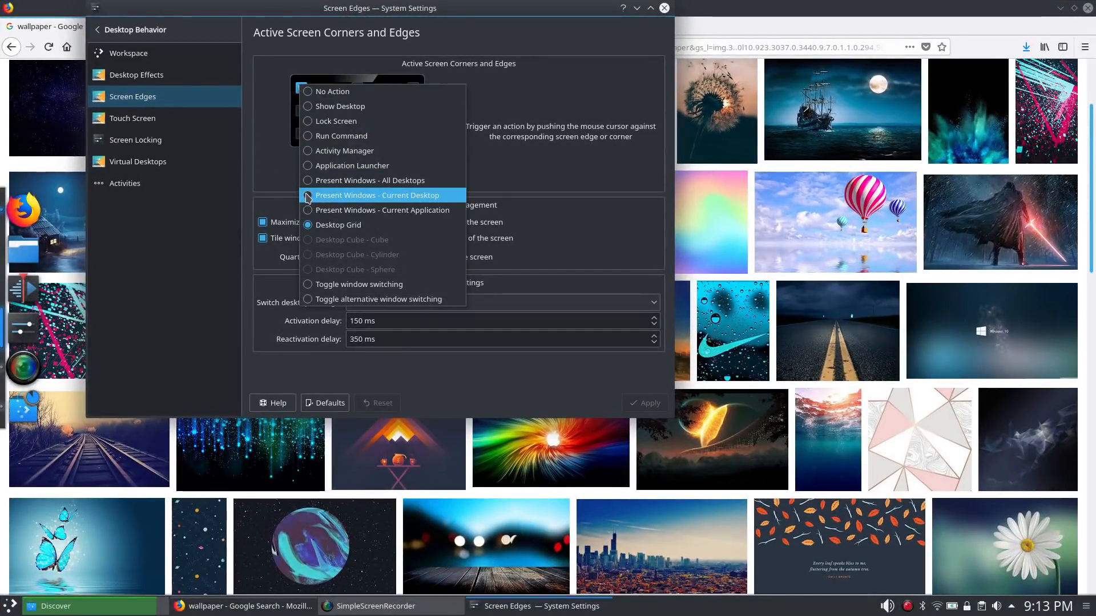
{"action": "left_click", "coordinate": [308, 182]}
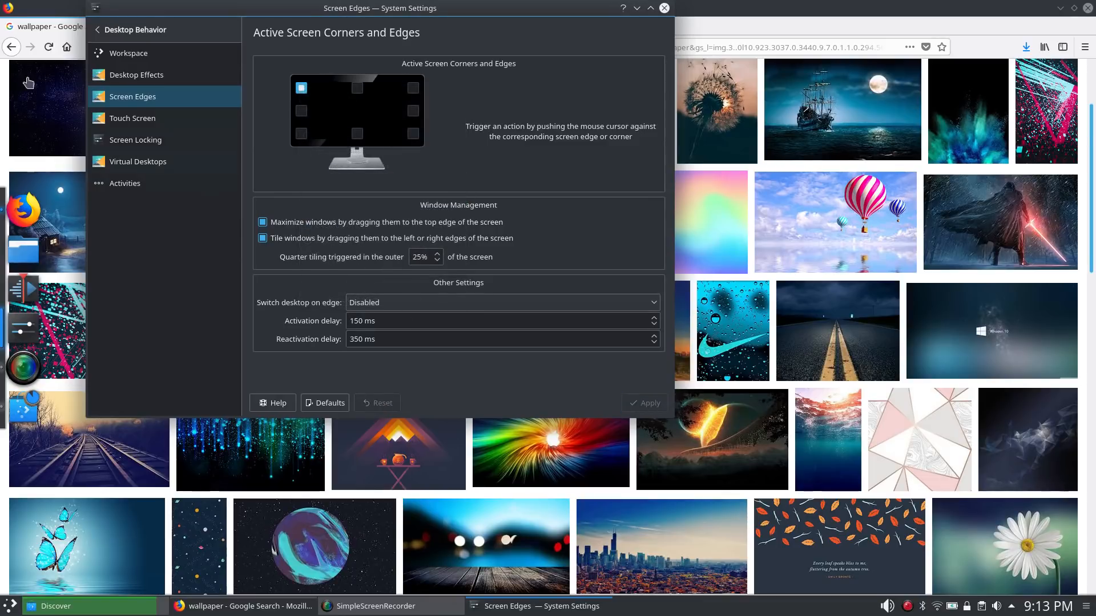
{"action": "mouse_move", "coordinate": [1, 1]}
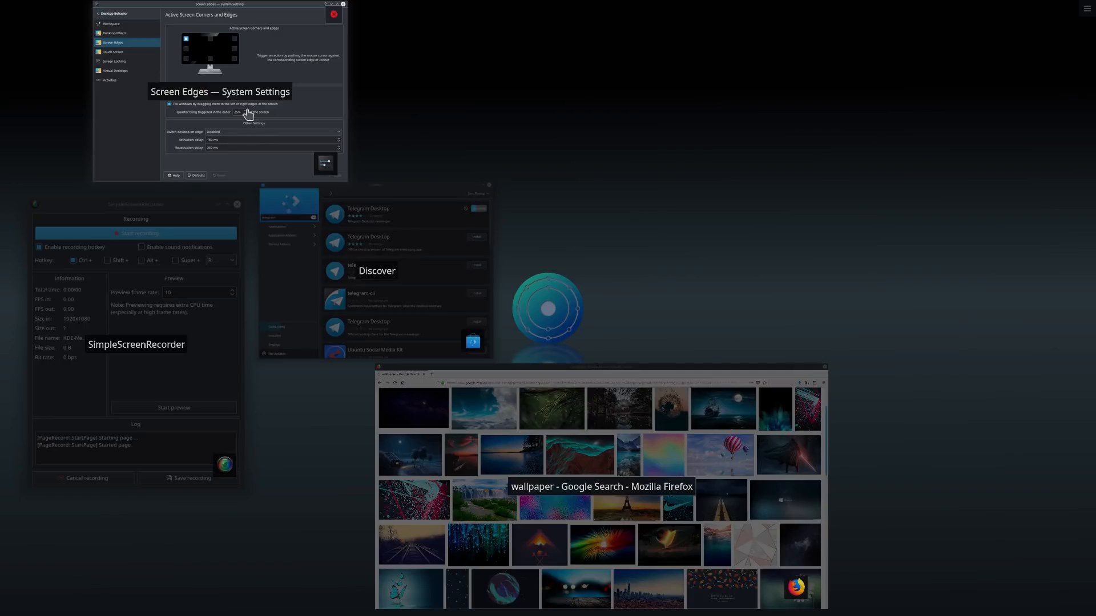
{"action": "left_click", "coordinate": [248, 114]}
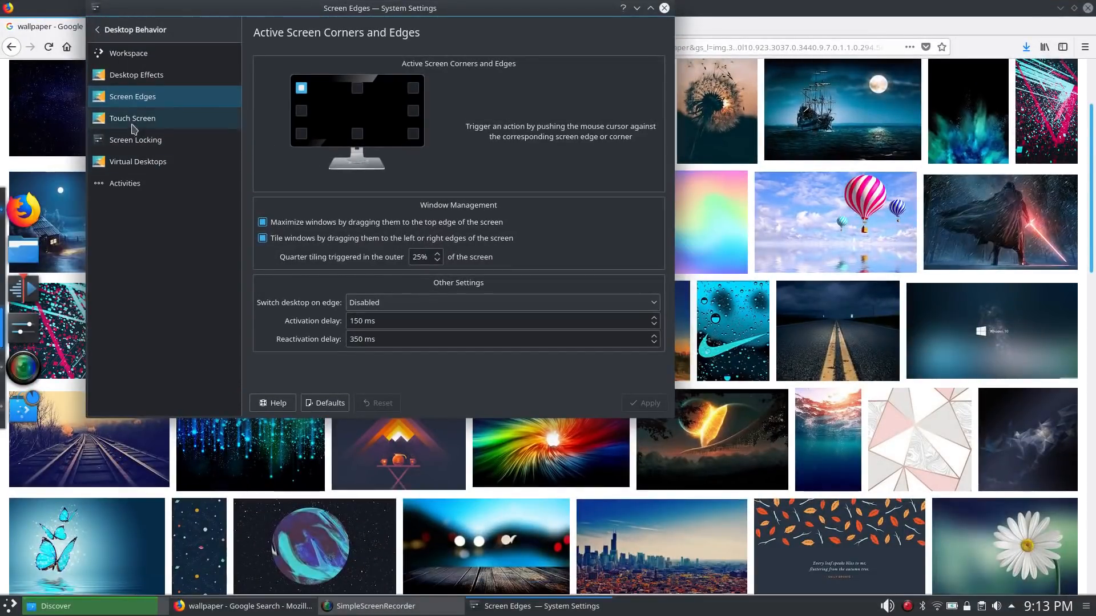
- Review all System Settings categories from Appearance through Hardware, and close System Settings
{"action": "left_click", "coordinate": [111, 30]}
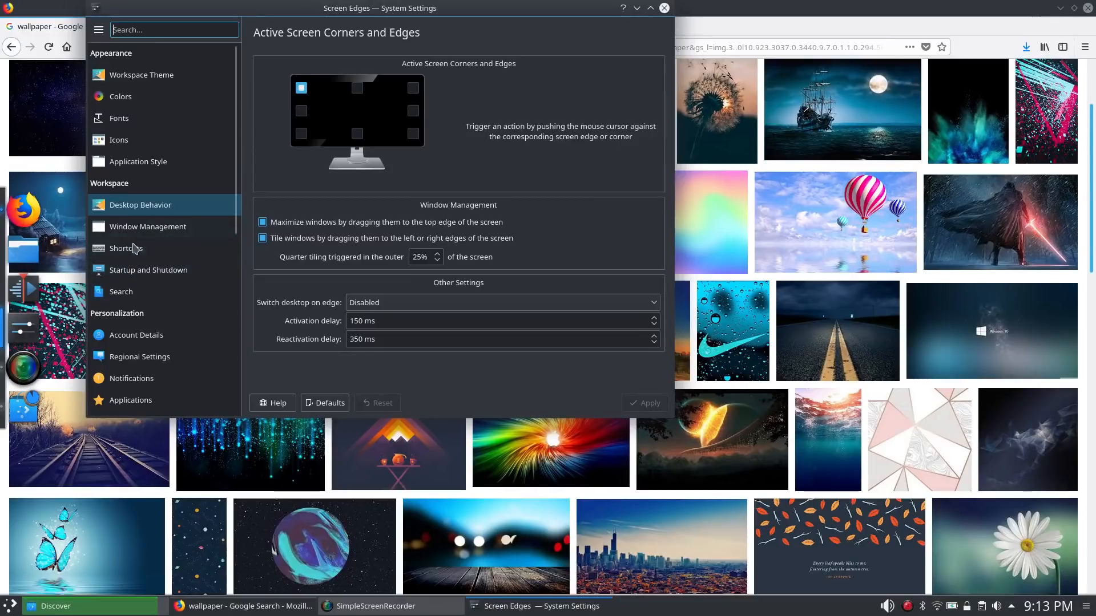
{"action": "scroll", "coordinate": [134, 248], "scroll_direction": "down", "scroll_amount": 5}
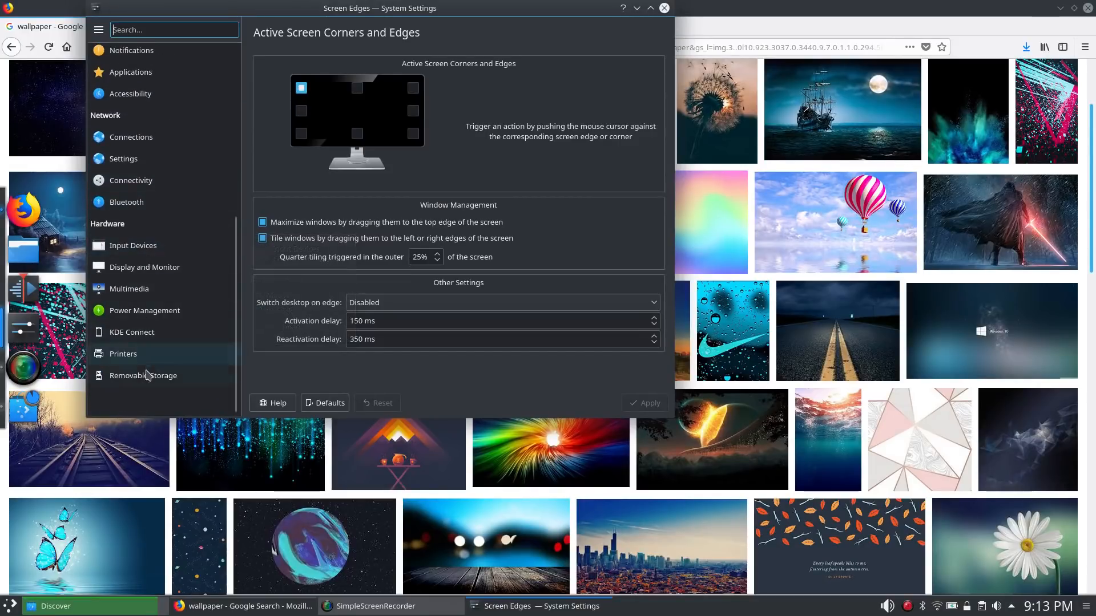
{"action": "scroll", "coordinate": [160, 209], "scroll_direction": "up", "scroll_amount": 1}
{"action": "scroll", "coordinate": [160, 209], "scroll_direction": "up", "scroll_amount": 3}
{"action": "scroll", "coordinate": [160, 210], "scroll_direction": "up", "scroll_amount": 5}
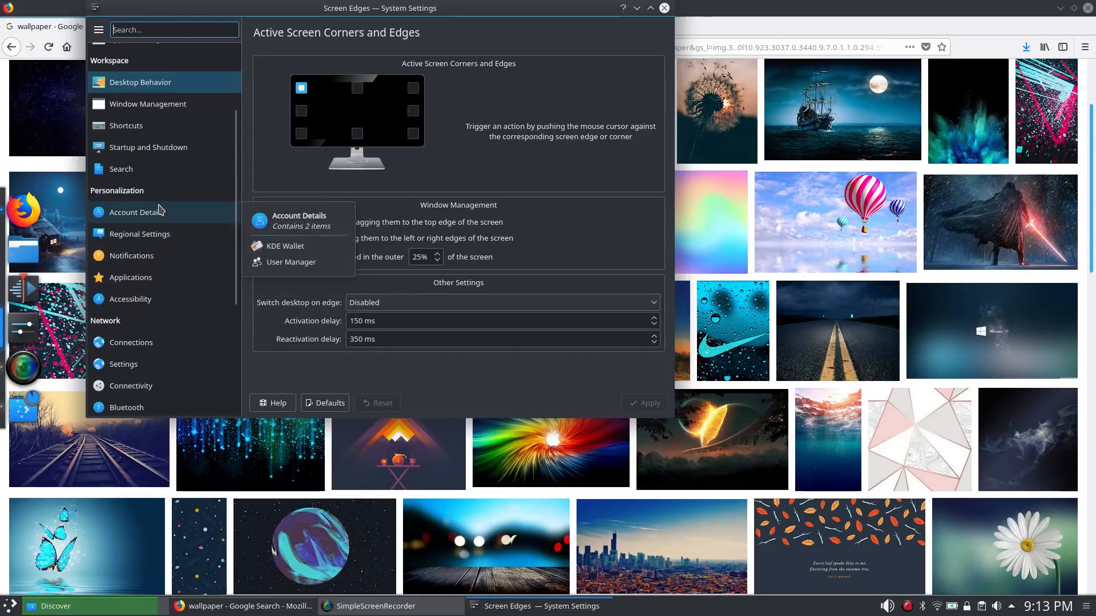
{"action": "scroll", "coordinate": [161, 211], "scroll_direction": "up", "scroll_amount": 5}
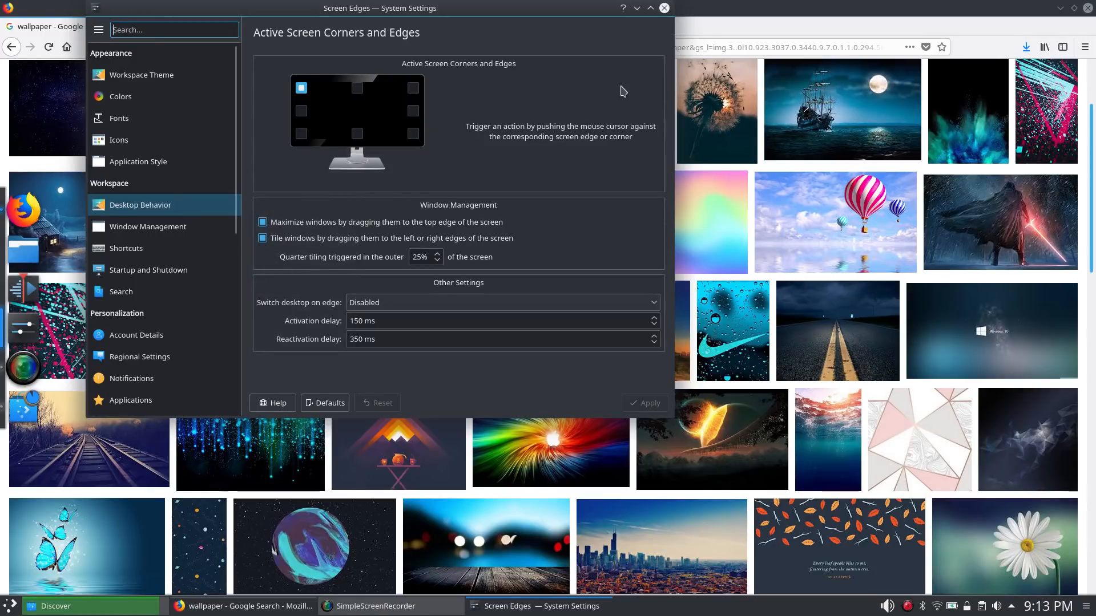
{"action": "left_click", "coordinate": [664, 7]}
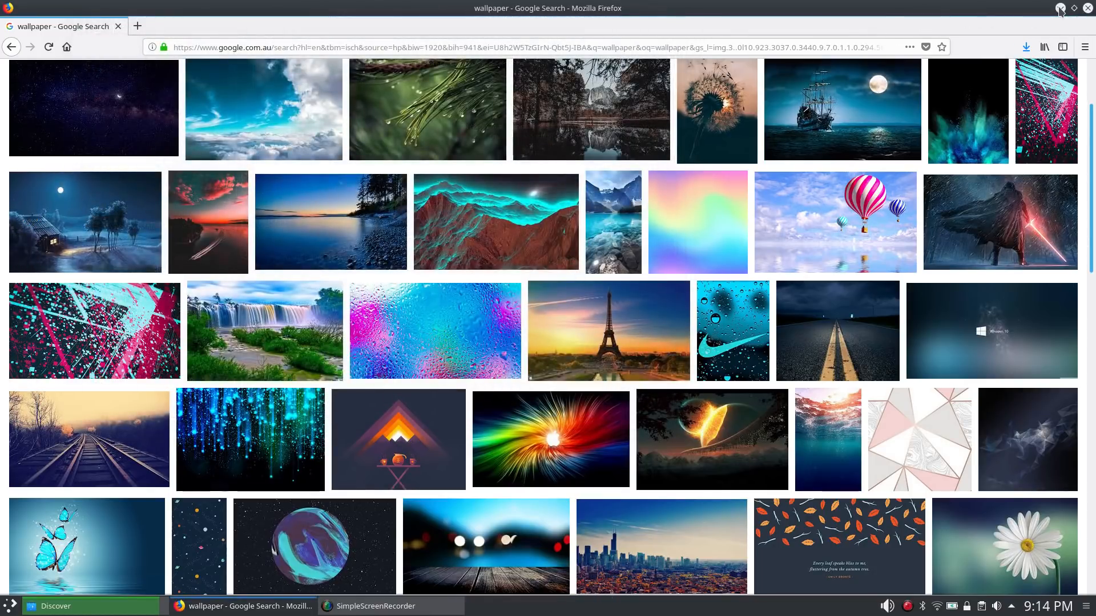
- Minimize Firefox, open System Settings to look over the Appearance and Workspace categories, and close it
{"action": "mouse_move", "coordinate": [1057, 8]}
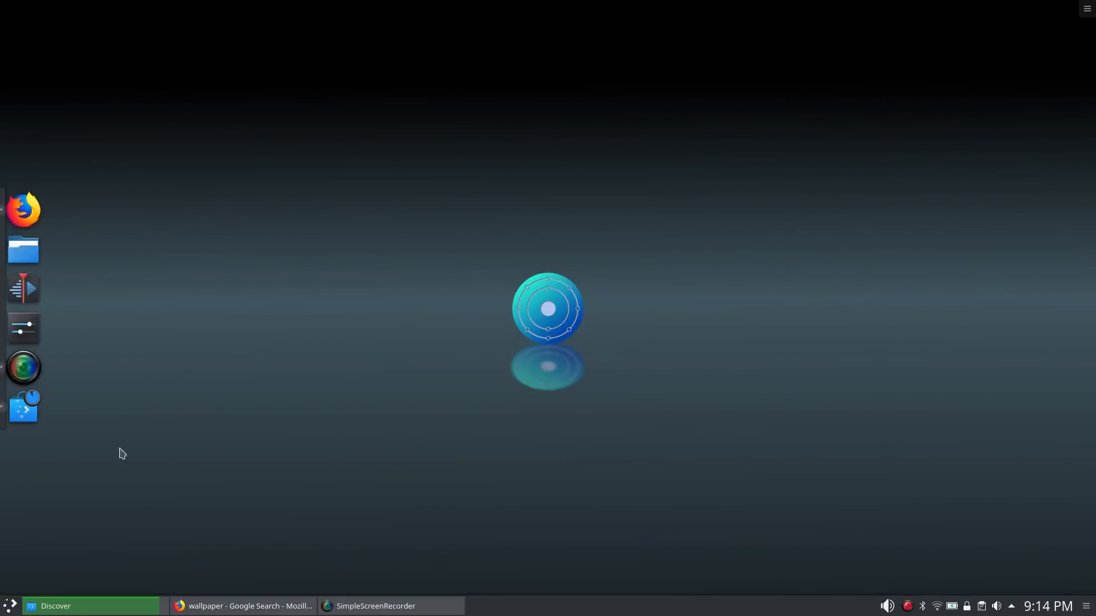
{"action": "left_click", "coordinate": [32, 327]}
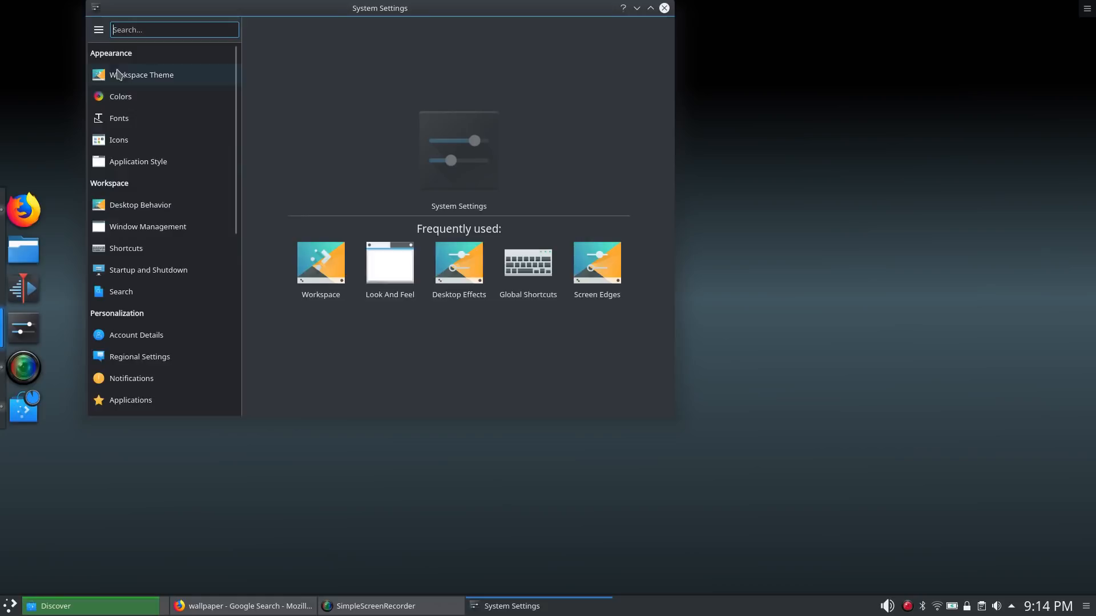
{"action": "mouse_move", "coordinate": [128, 79]}
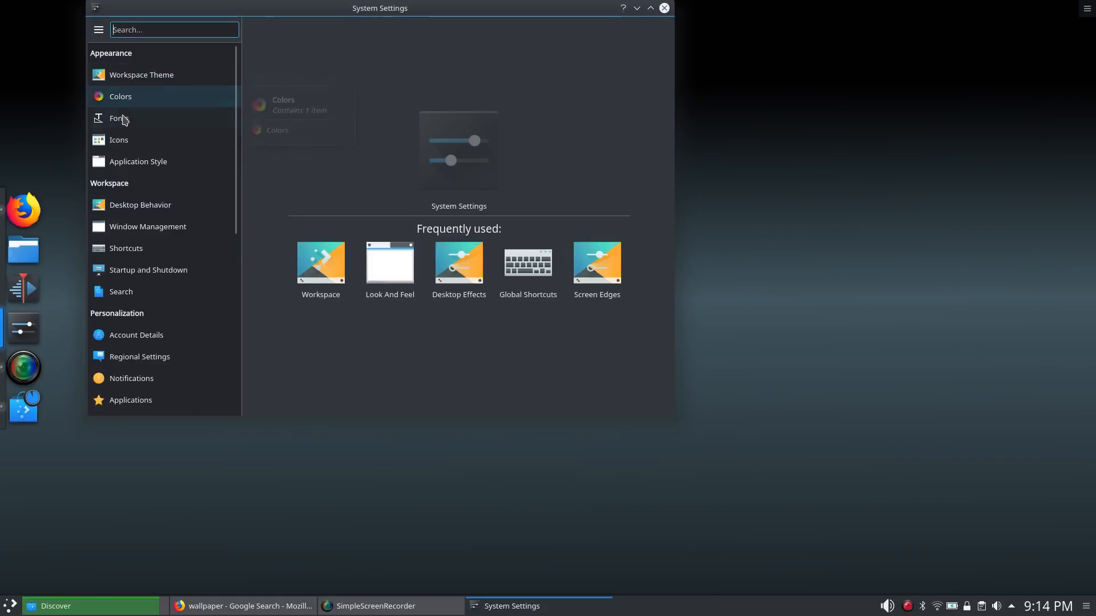
{"action": "mouse_move", "coordinate": [122, 126]}
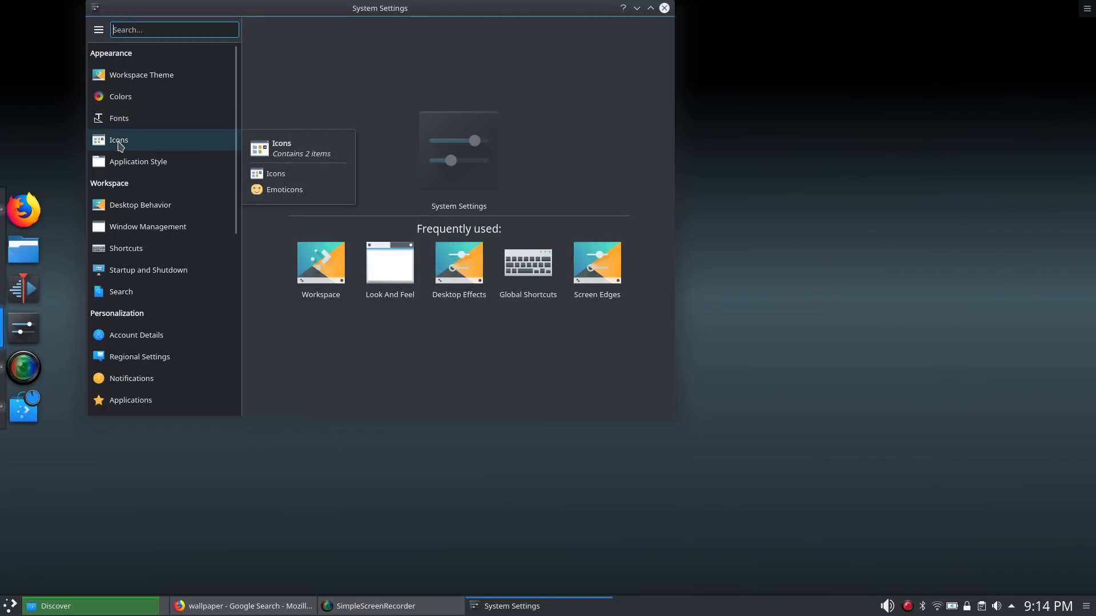
{"action": "mouse_move", "coordinate": [116, 166]}
{"action": "mouse_move", "coordinate": [123, 210]}
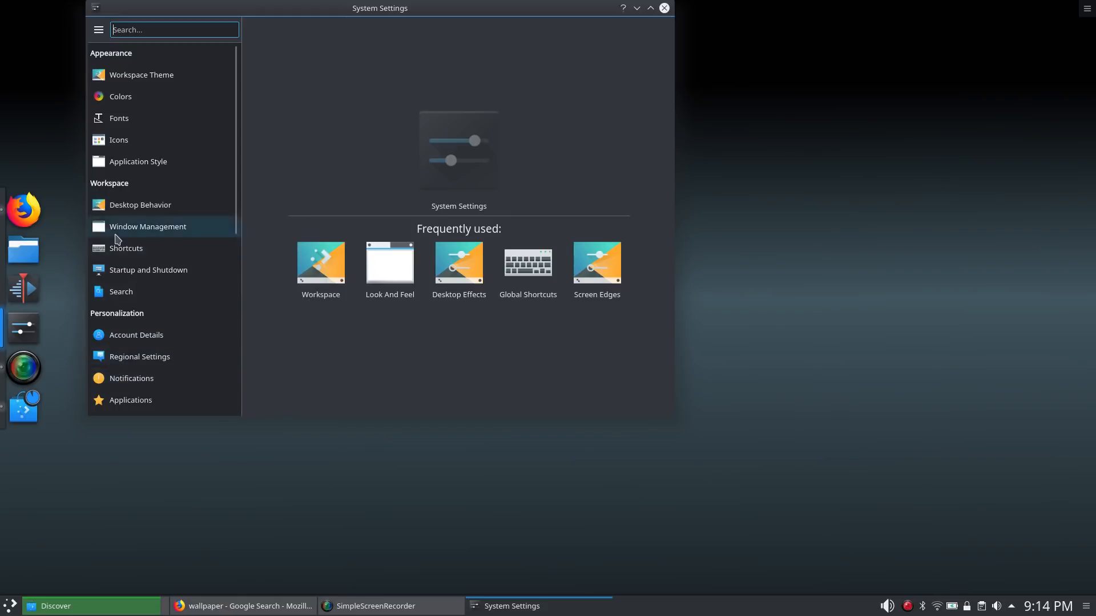
{"action": "left_click", "coordinate": [665, 8]}
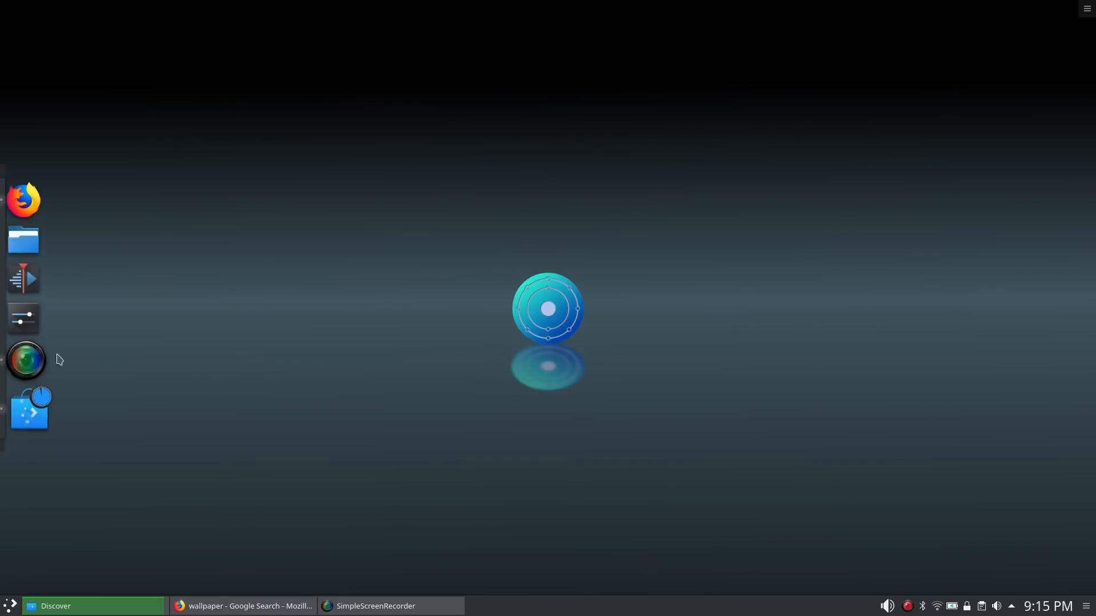
- Open the Dolphin home folder, try moving and maximizing its window, and close it
{"action": "left_click", "coordinate": [34, 244]}
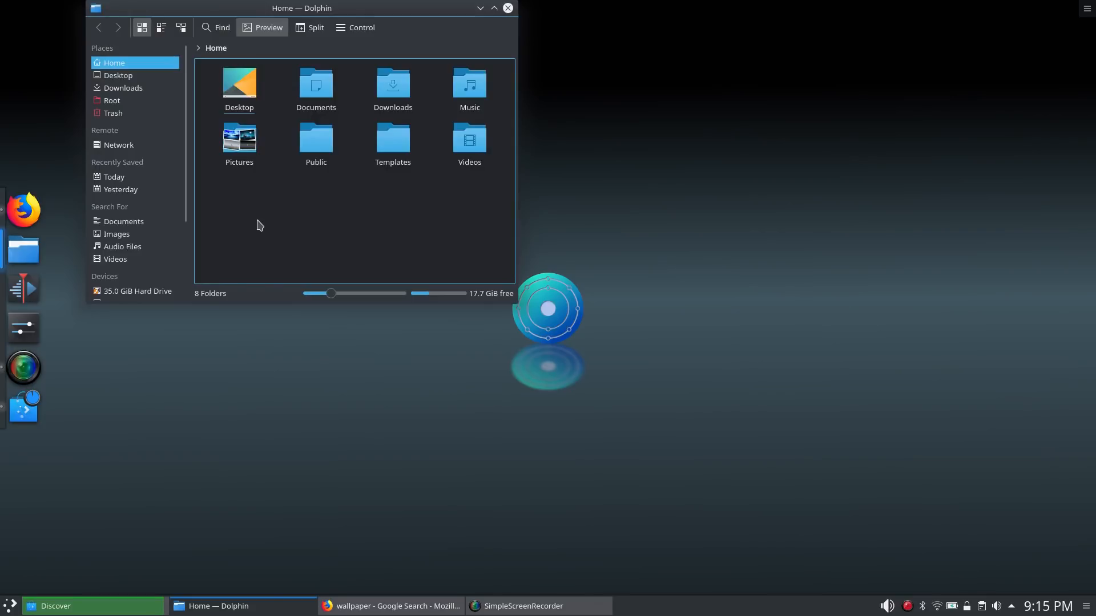
{"action": "left_click_drag", "start_coordinate": [359, 8], "coordinate": [569, 77]}
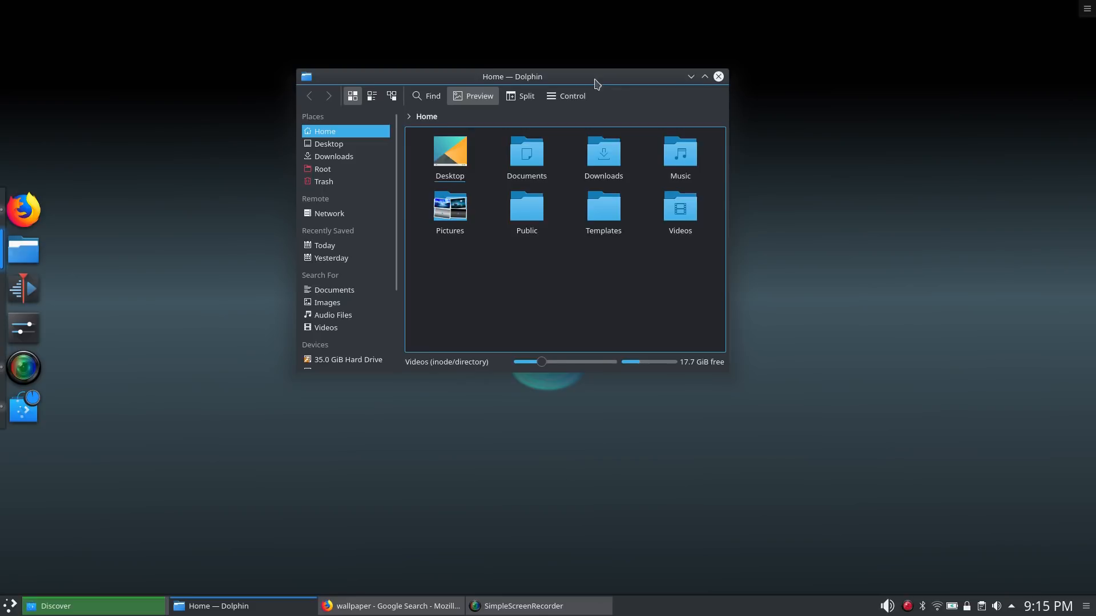
{"action": "left_click_drag", "start_coordinate": [594, 84], "coordinate": [609, 3]}
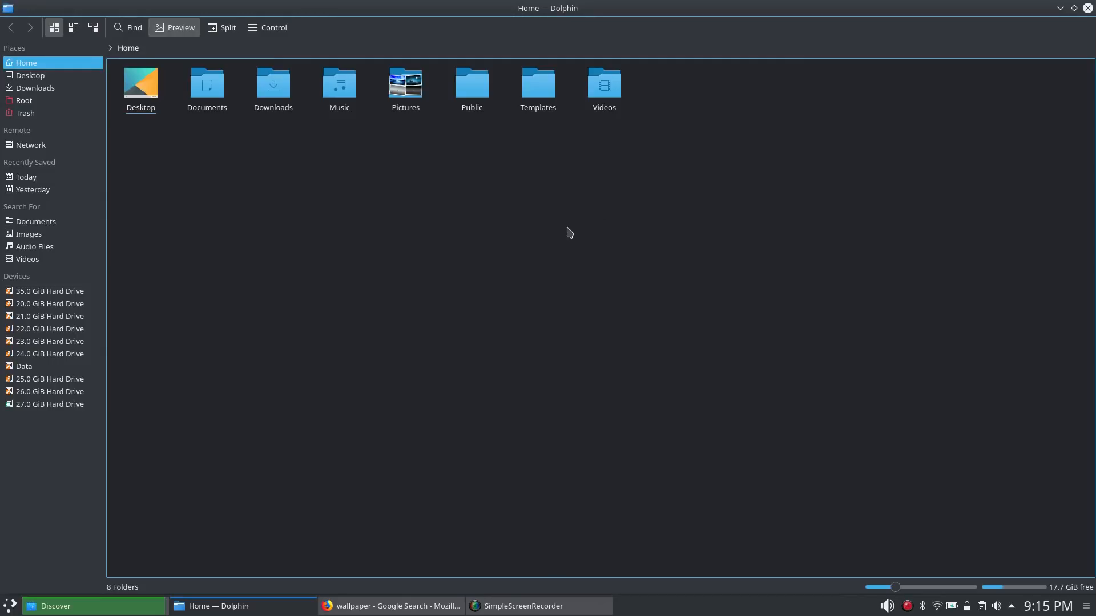
{"action": "left_click", "coordinate": [1088, 9]}
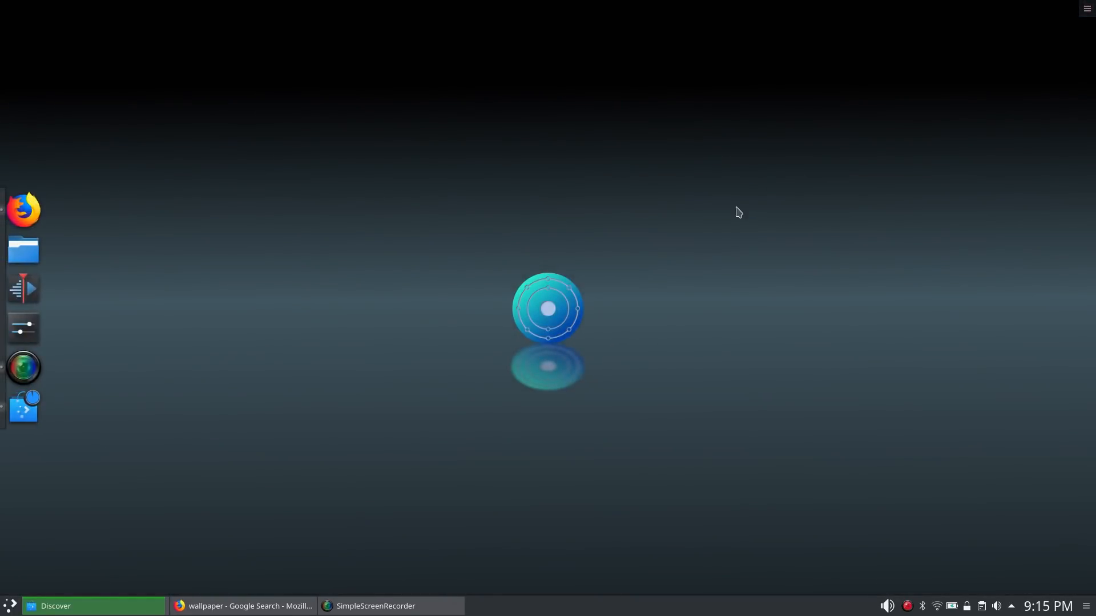
- Check the Telegram Desktop installation progress in Discover, minimize it and look at the dock and task bar entries
{"action": "left_click", "coordinate": [93, 607]}
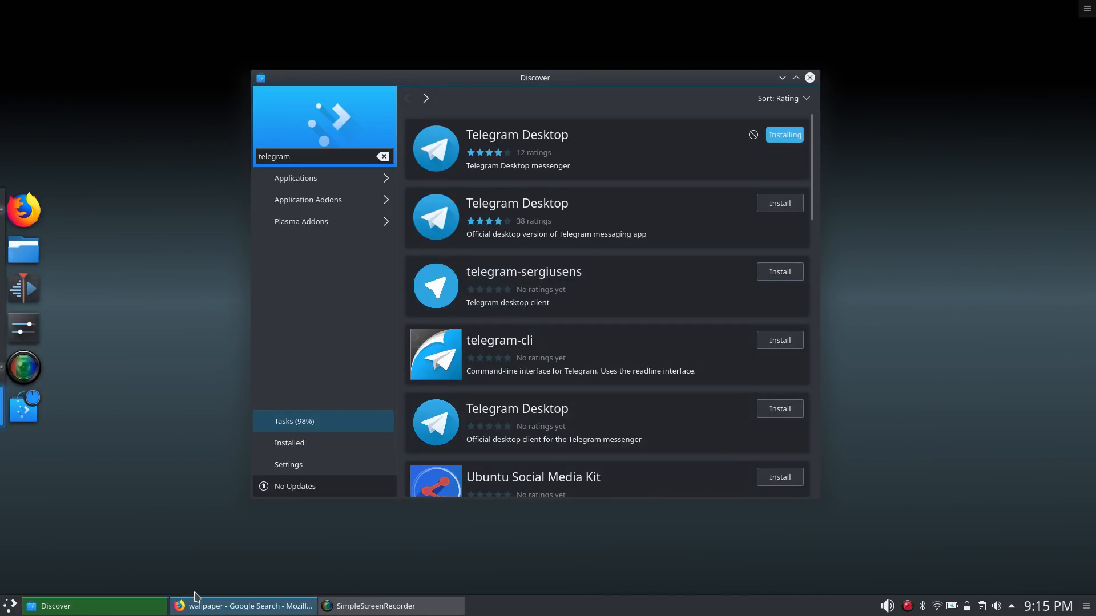
{"action": "left_click", "coordinate": [782, 78]}
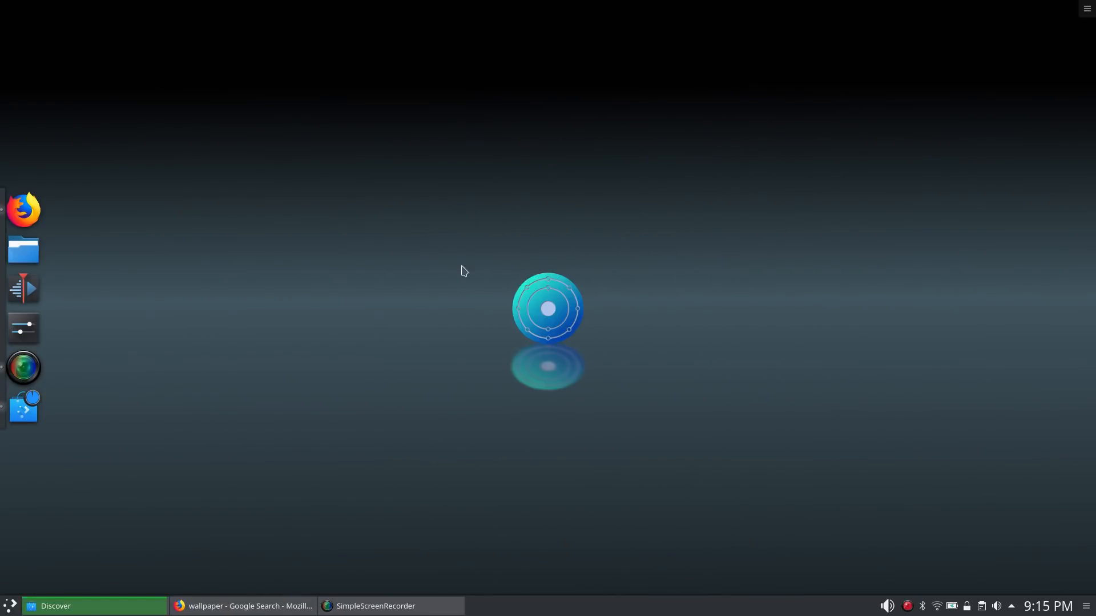
{"action": "mouse_move", "coordinate": [32, 414]}
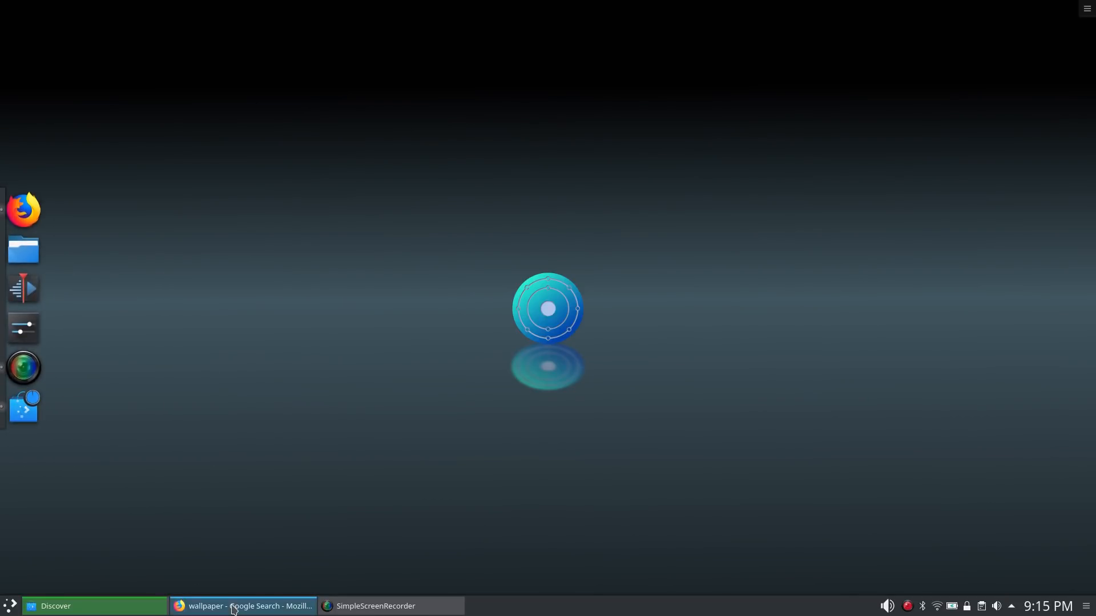
{"action": "mouse_move", "coordinate": [234, 609]}
{"action": "mouse_move", "coordinate": [408, 610]}
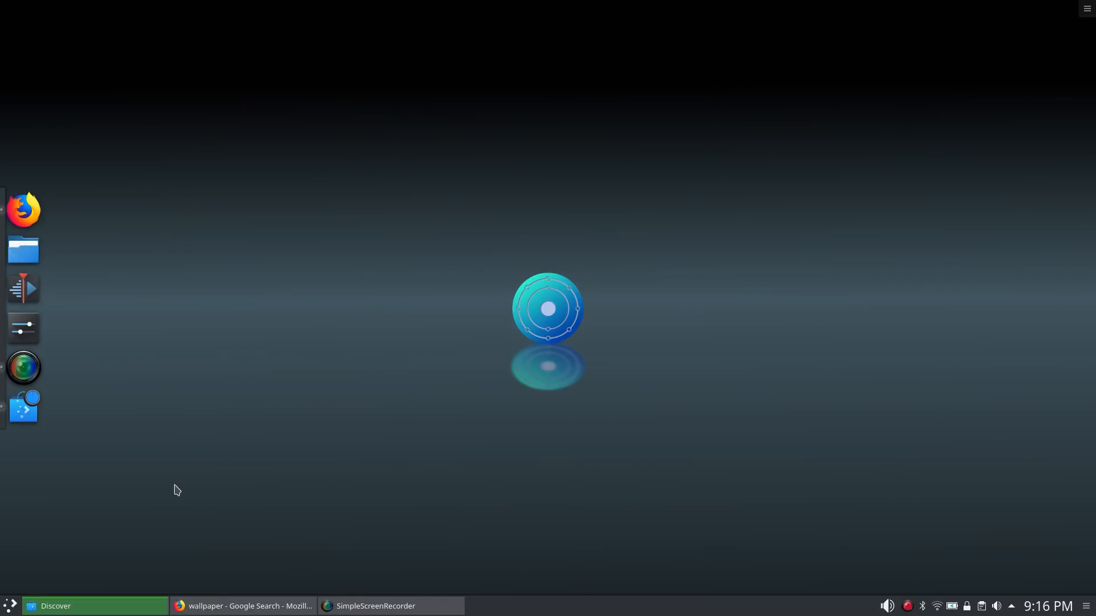
- View the full-screen application launcher and the clock's calendar, dismissing each one
{"action": "left_click", "coordinate": [8, 611]}
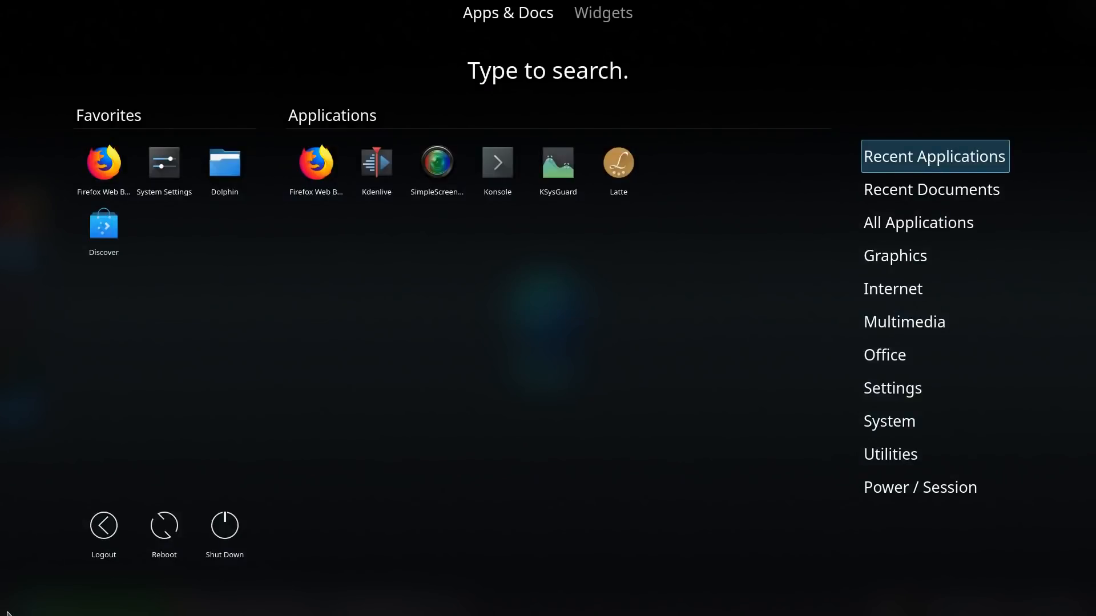
{"action": "left_click", "coordinate": [318, 383]}
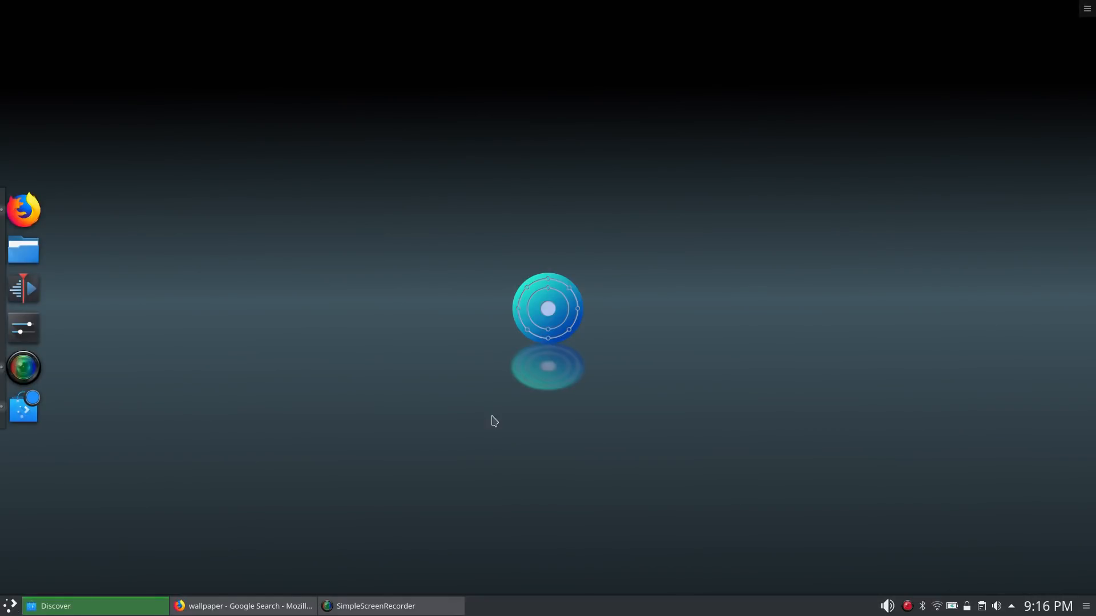
{"action": "left_click", "coordinate": [1043, 612]}
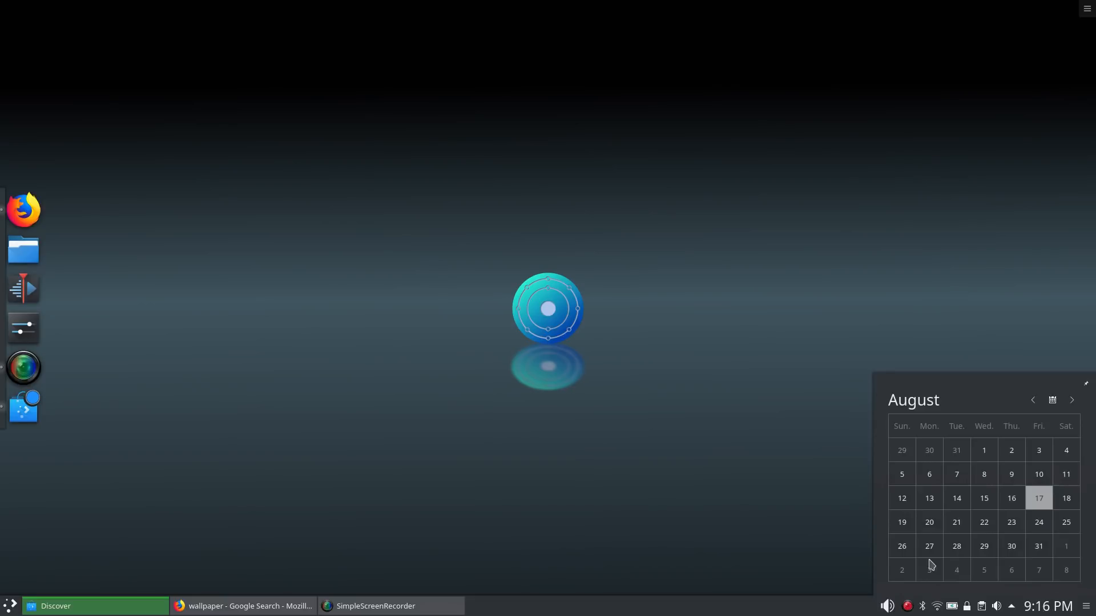
{"action": "left_click", "coordinate": [806, 470]}
- Compare the details of the two top-rated Telegram Desktop entries in Discover, and close Discover
{"action": "left_click", "coordinate": [125, 607]}
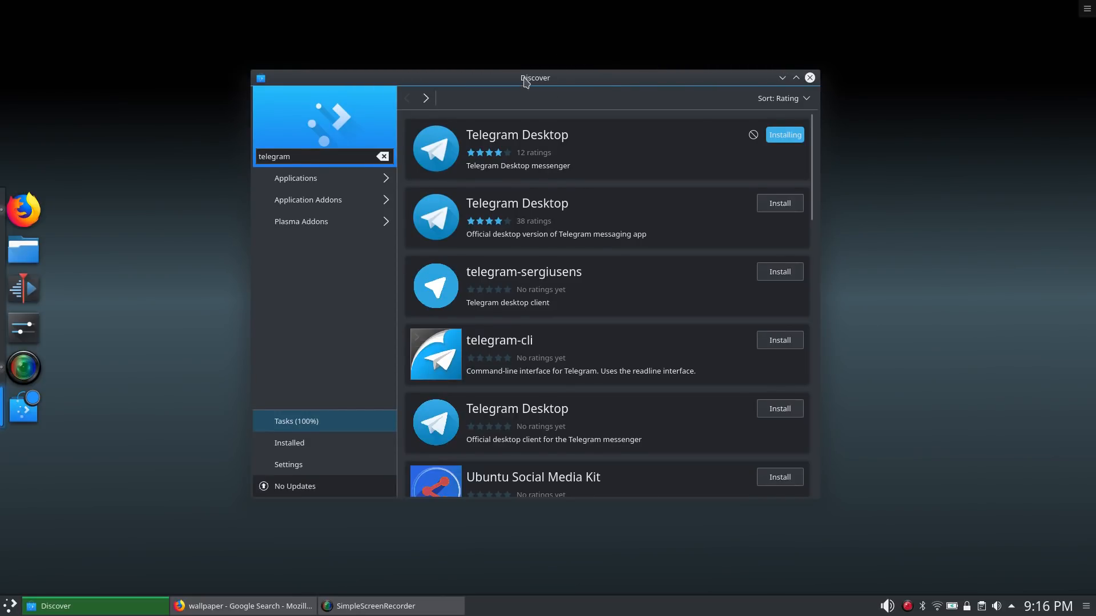
{"action": "left_click_drag", "start_coordinate": [524, 79], "coordinate": [478, 131]}
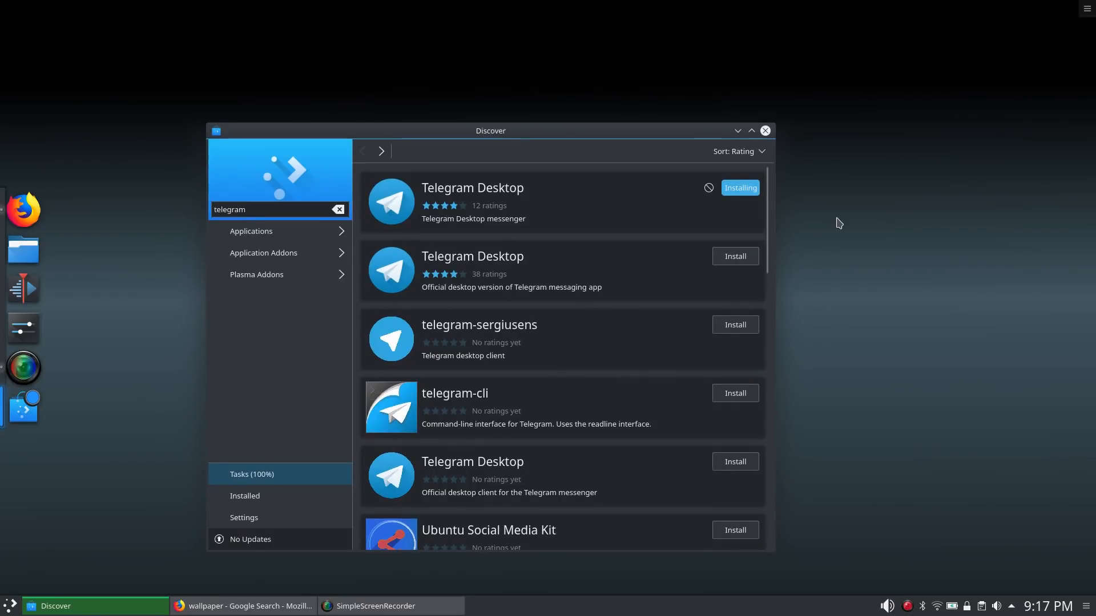
{"action": "left_click", "coordinate": [544, 220]}
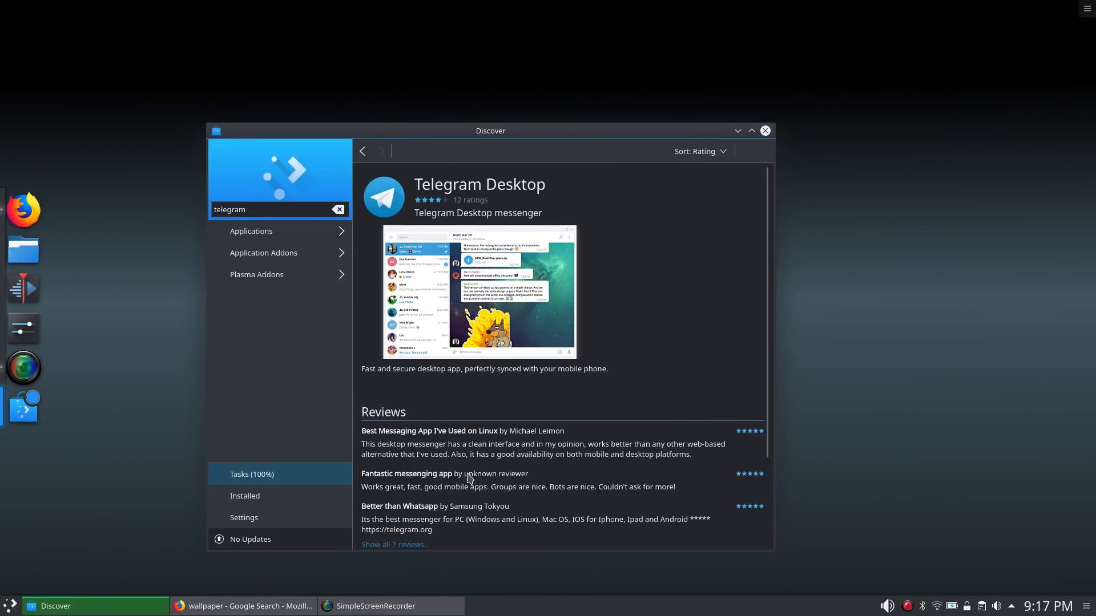
{"action": "left_click", "coordinate": [363, 151]}
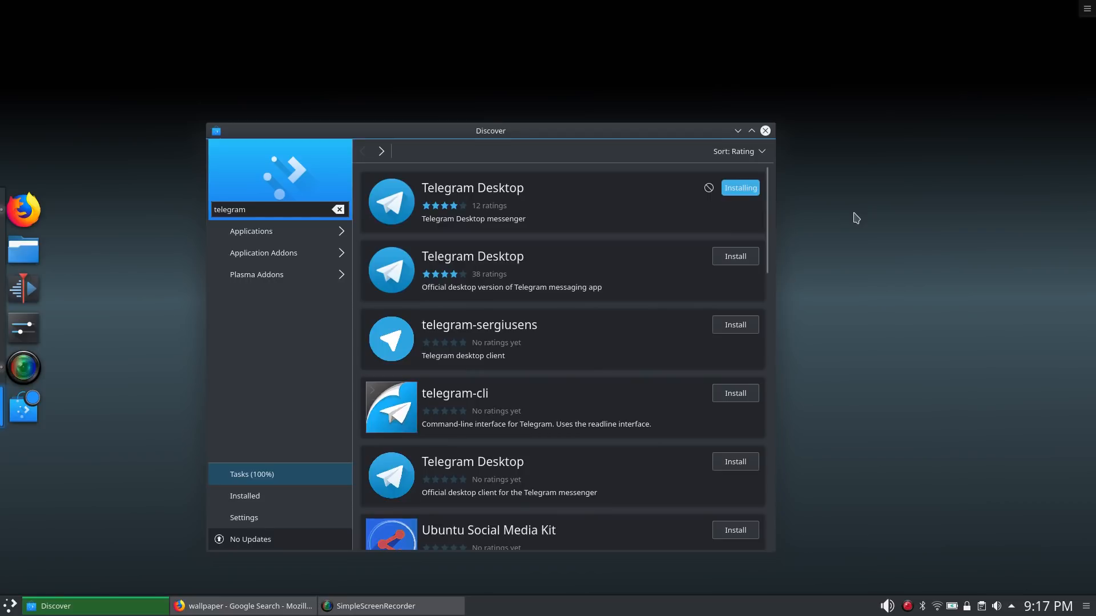
{"action": "left_click", "coordinate": [538, 280]}
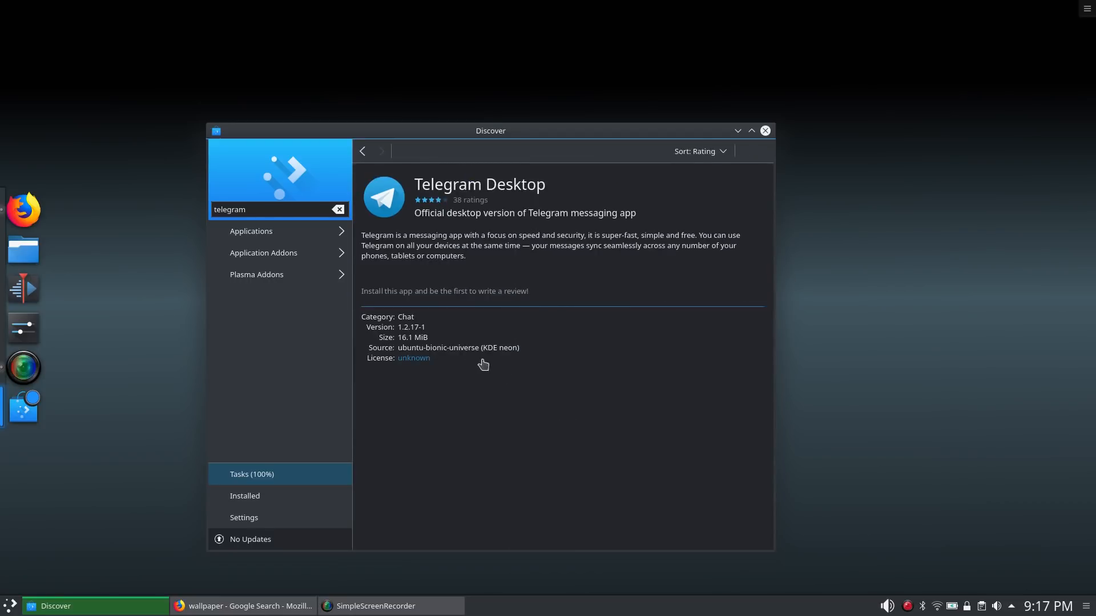
{"action": "left_click", "coordinate": [363, 152]}
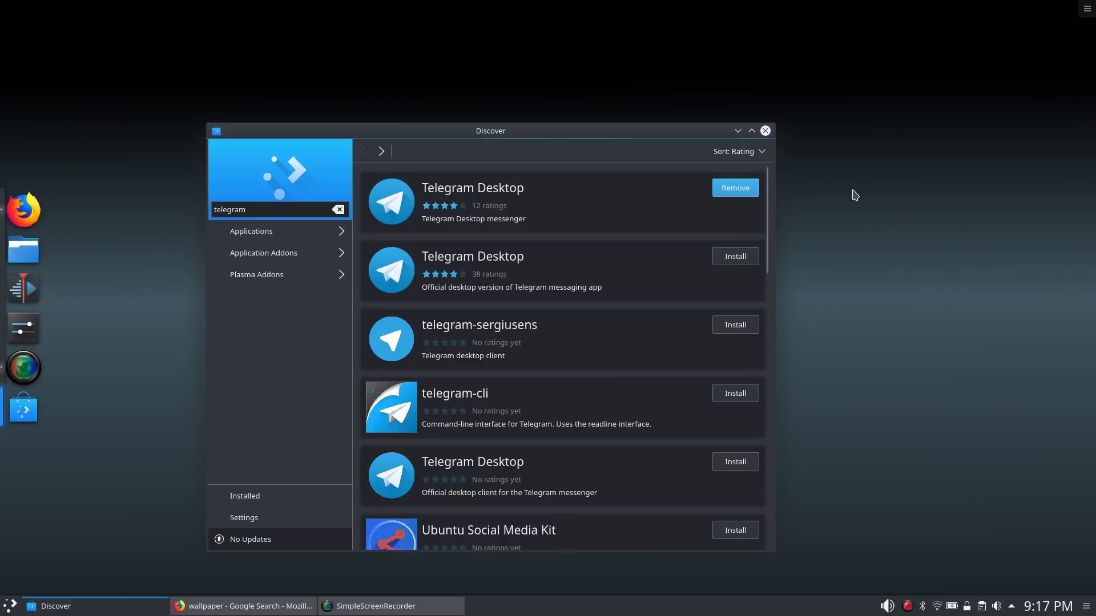
{"action": "left_click", "coordinate": [765, 131]}
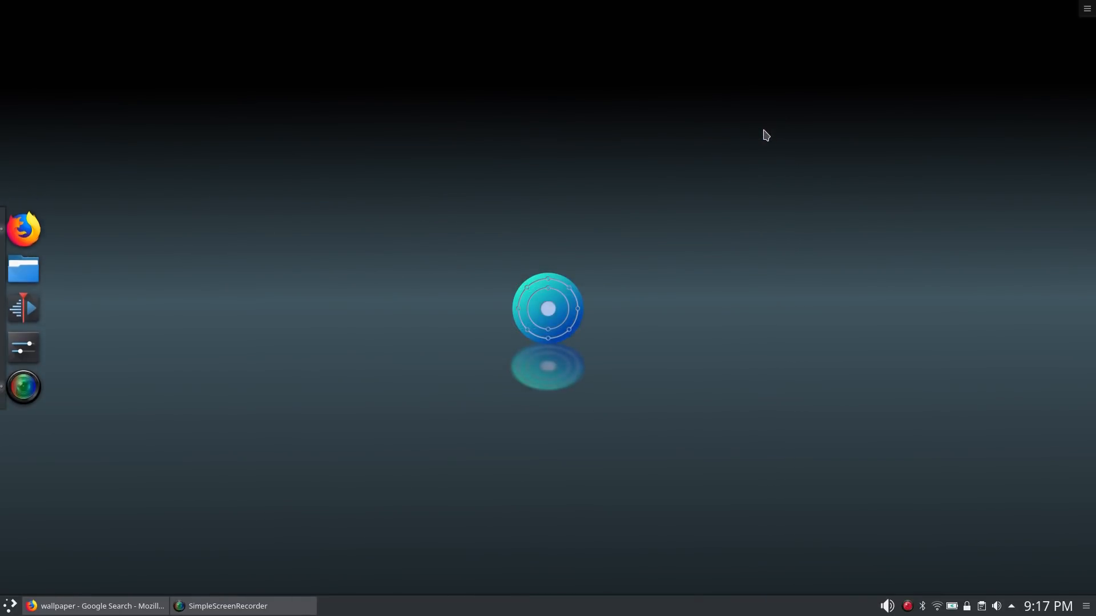
{"action": "key", "text": "super"}
{"action": "type", "text": "tele"}
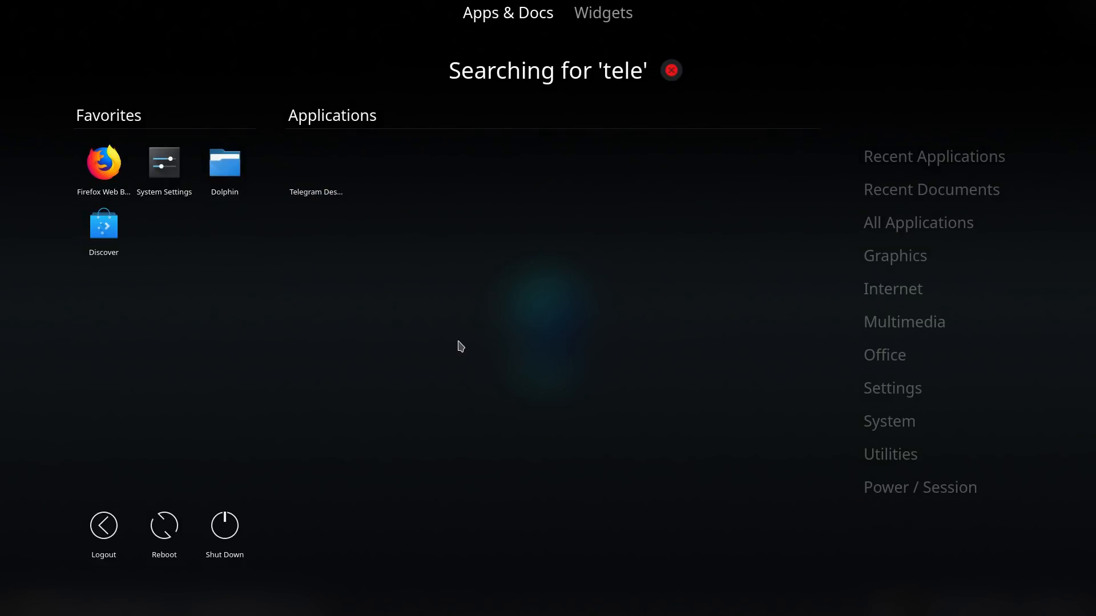
{"action": "key", "text": "Escape"}
{"action": "key", "text": "Escape"}
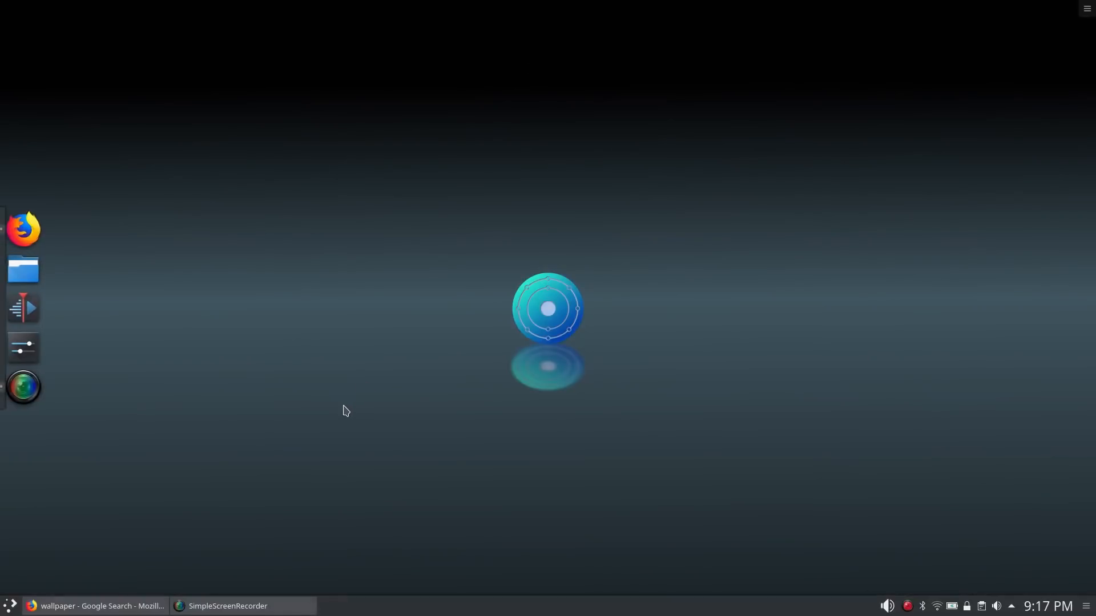
- Launch Telegram Desktop by searching the application launcher for "tele", reposition its window slightly and close it
{"action": "key", "text": "super"}
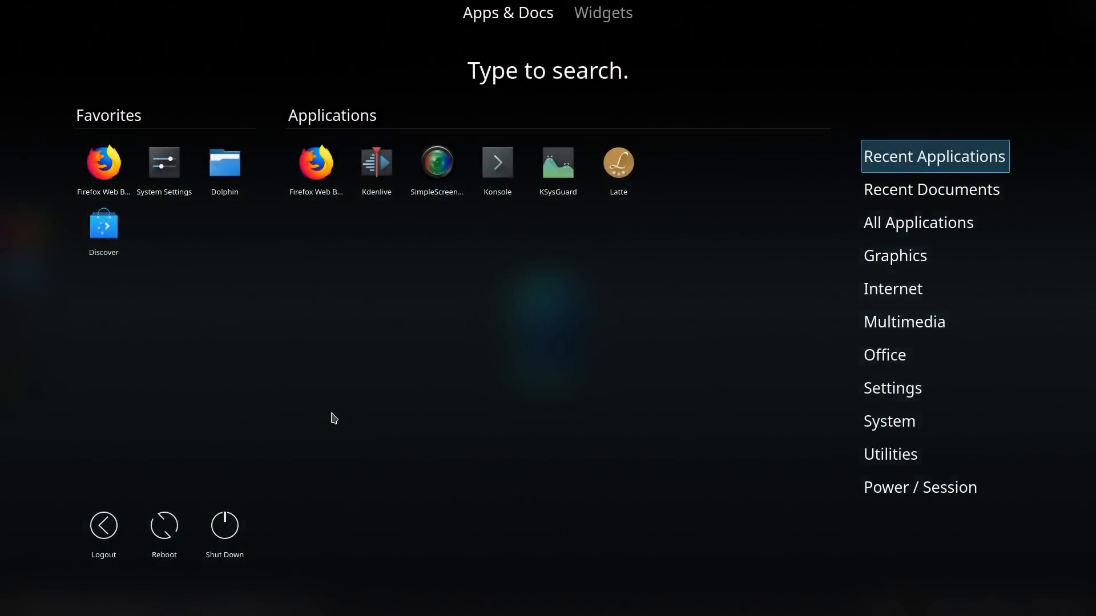
{"action": "type", "text": "tele"}
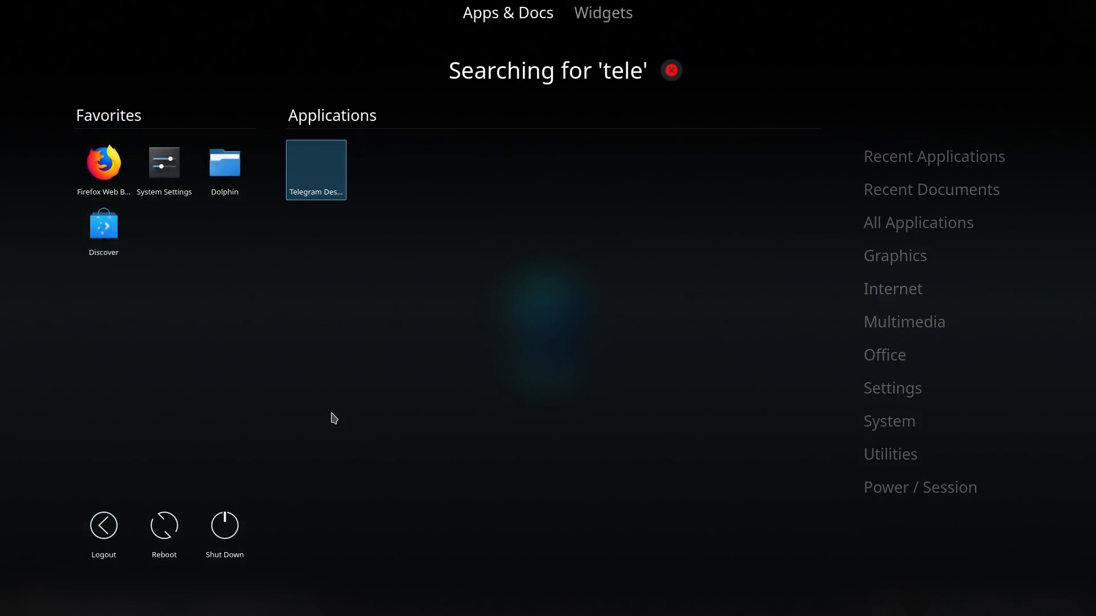
{"action": "key", "text": "Return"}
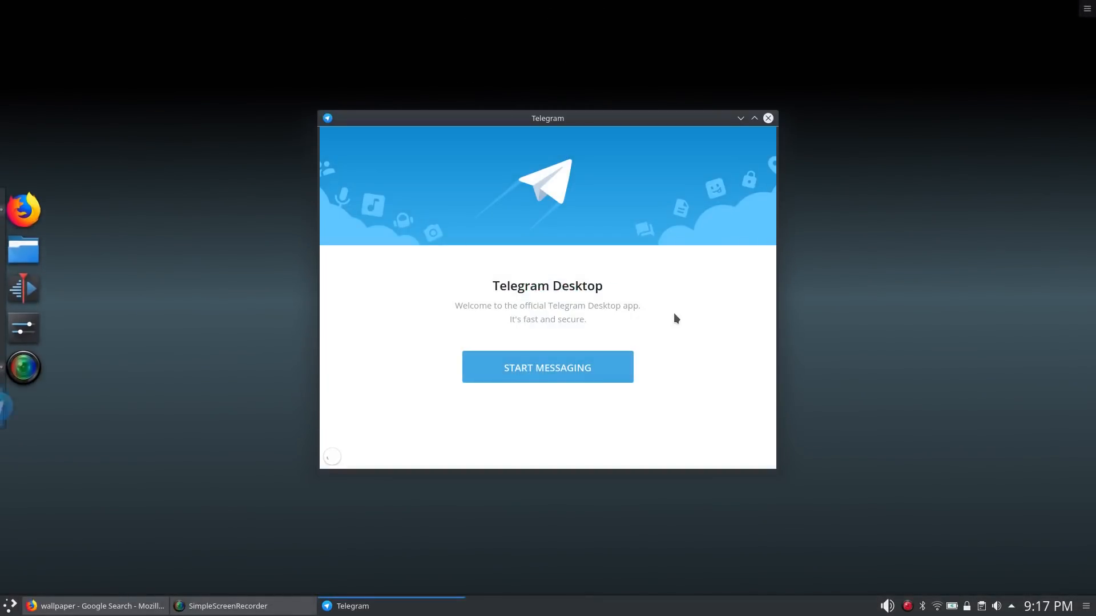
{"action": "mouse_move", "coordinate": [638, 120]}
{"action": "left_mouse_down"}
{"action": "mouse_move", "coordinate": [604, 114]}
{"action": "mouse_move", "coordinate": [623, 110]}
{"action": "left_mouse_up"}
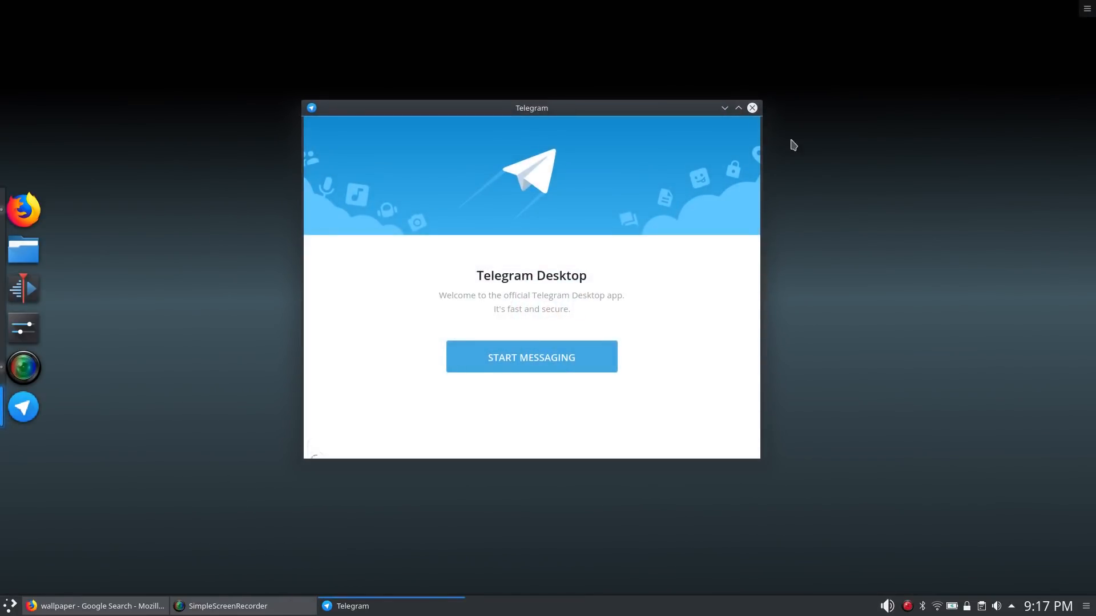
{"action": "left_click", "coordinate": [753, 107]}
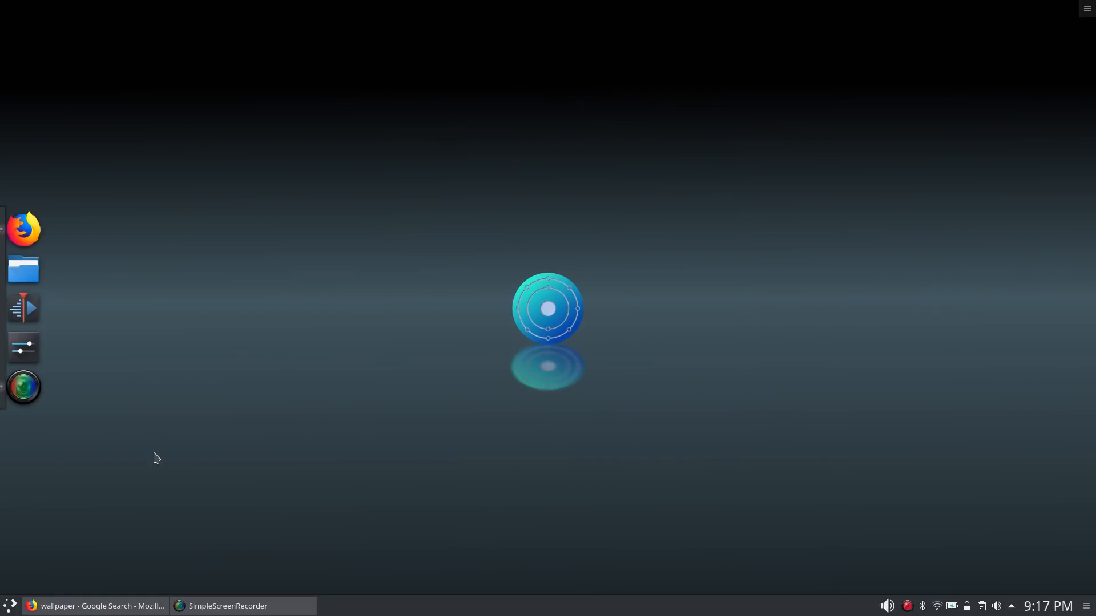
- Restore the Firefox window with the wallpaper image search and close it
{"action": "left_click", "coordinate": [107, 608]}
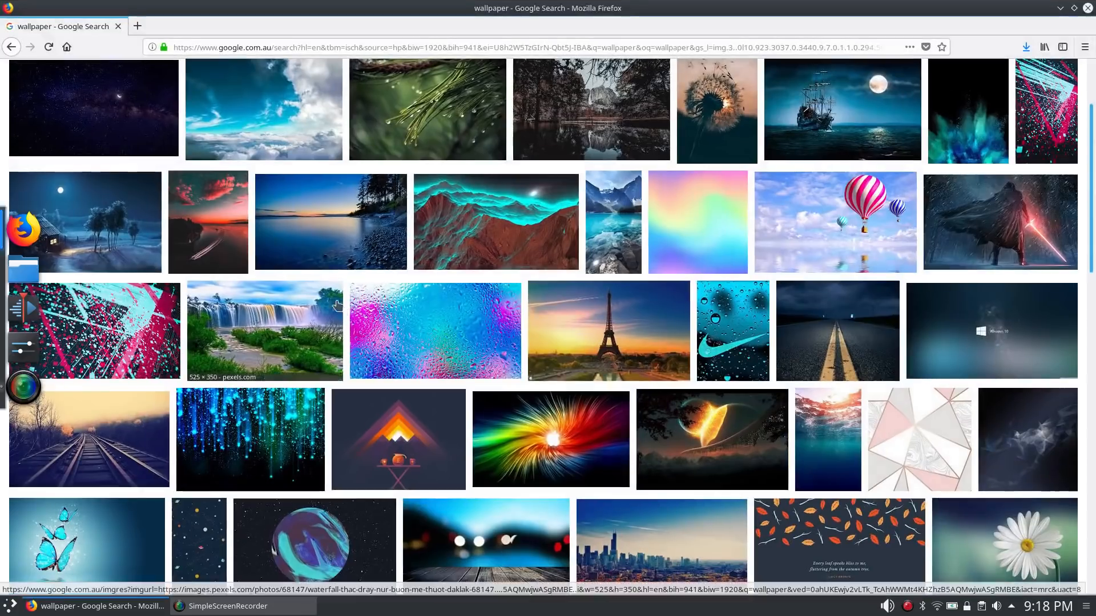
{"action": "left_click", "coordinate": [1087, 9]}
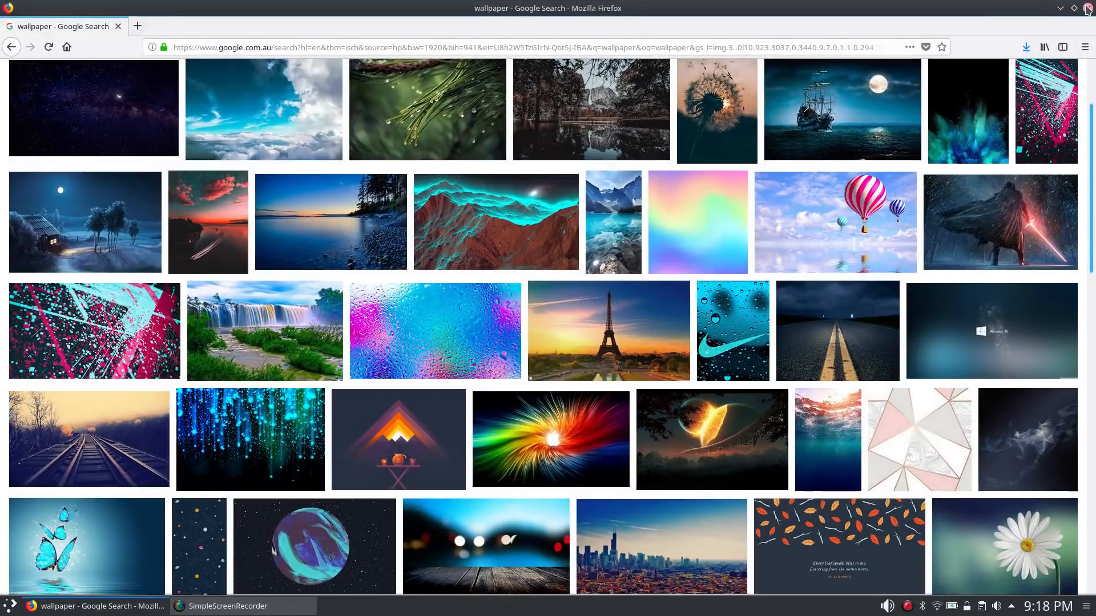